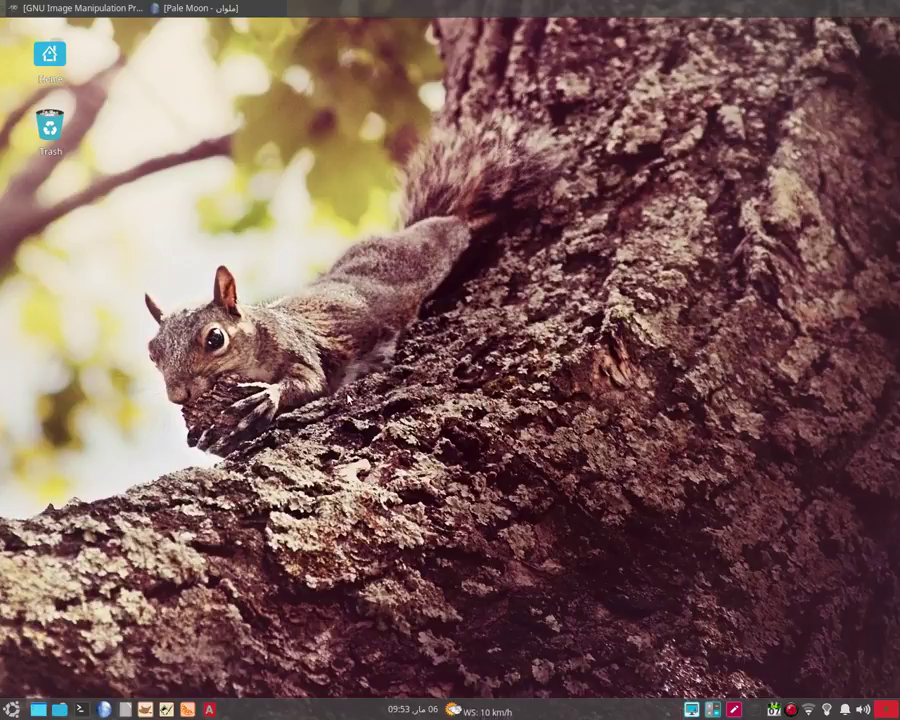
Step: Create a new image from the 1024x768 template with its width changed to 1300 pixels
{"action": "left_click", "coordinate": [117, 10]}
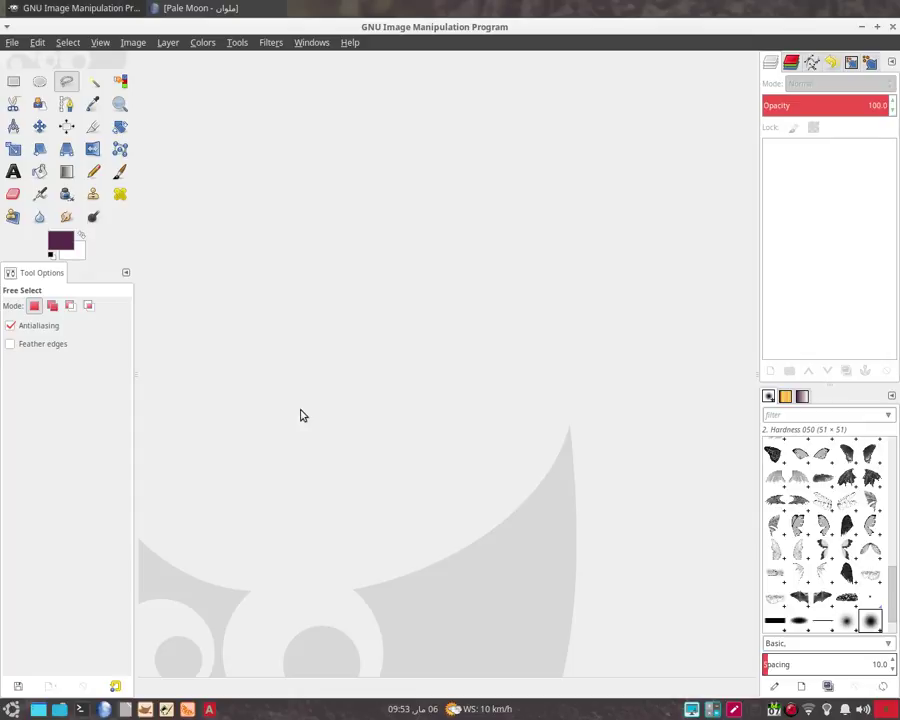
{"action": "left_click", "coordinate": [8, 44]}
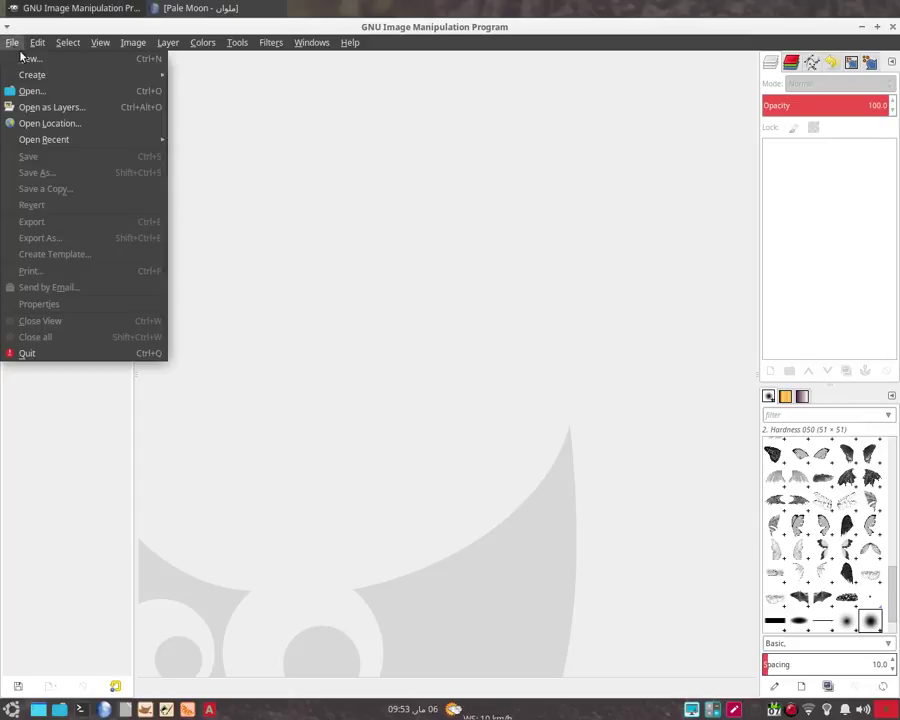
{"action": "left_click", "coordinate": [24, 58]}
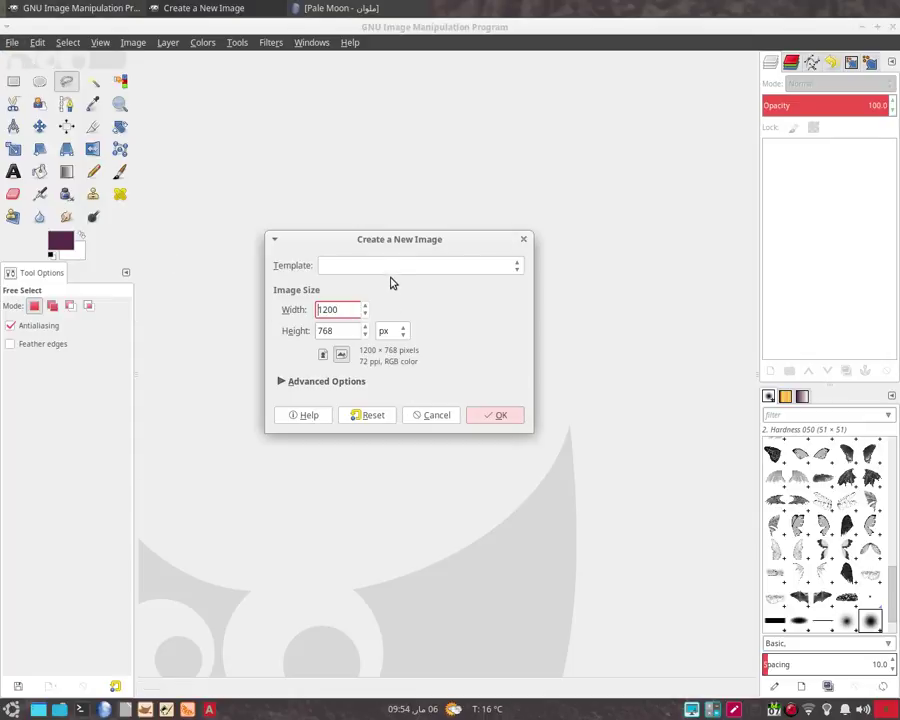
{"action": "left_click", "coordinate": [394, 270]}
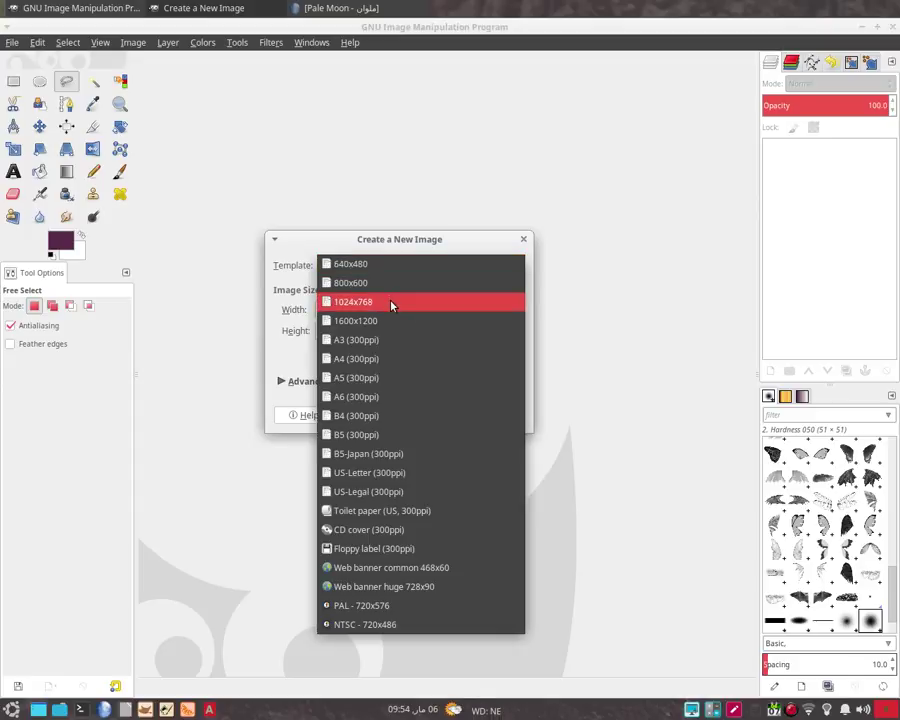
{"action": "left_click", "coordinate": [391, 303]}
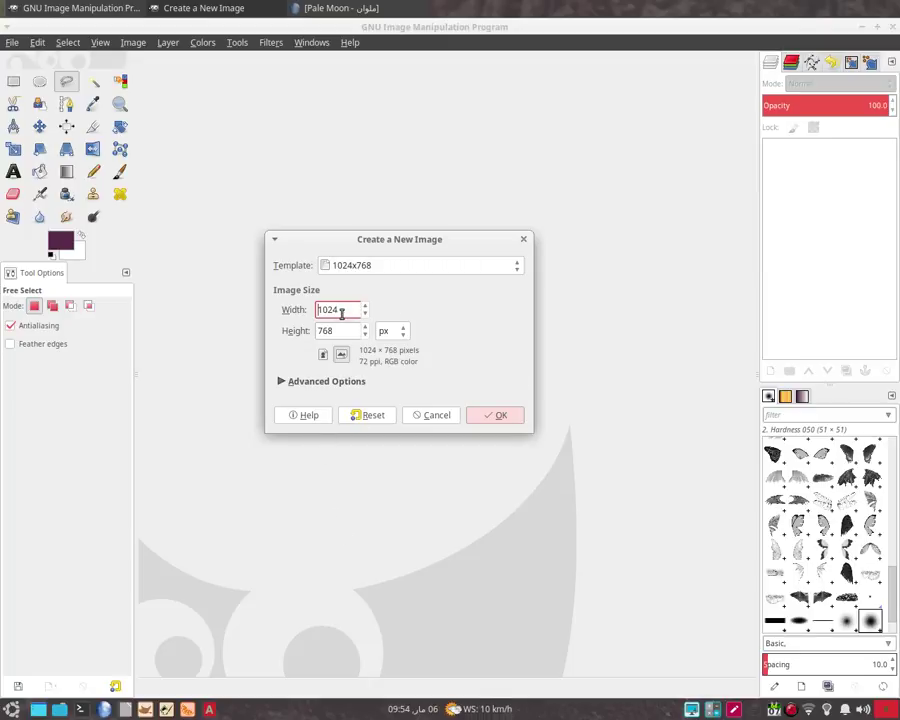
{"action": "left_click_drag", "start_coordinate": [333, 311], "coordinate": [326, 312]}
{"action": "type", "text": "3"}
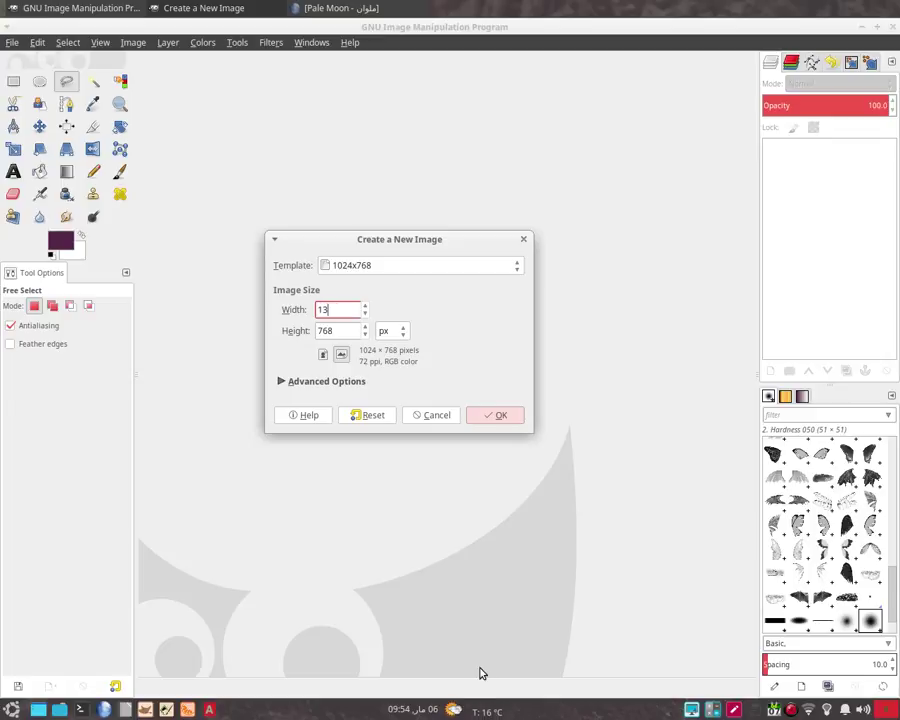
{"action": "type", "text": "00"}
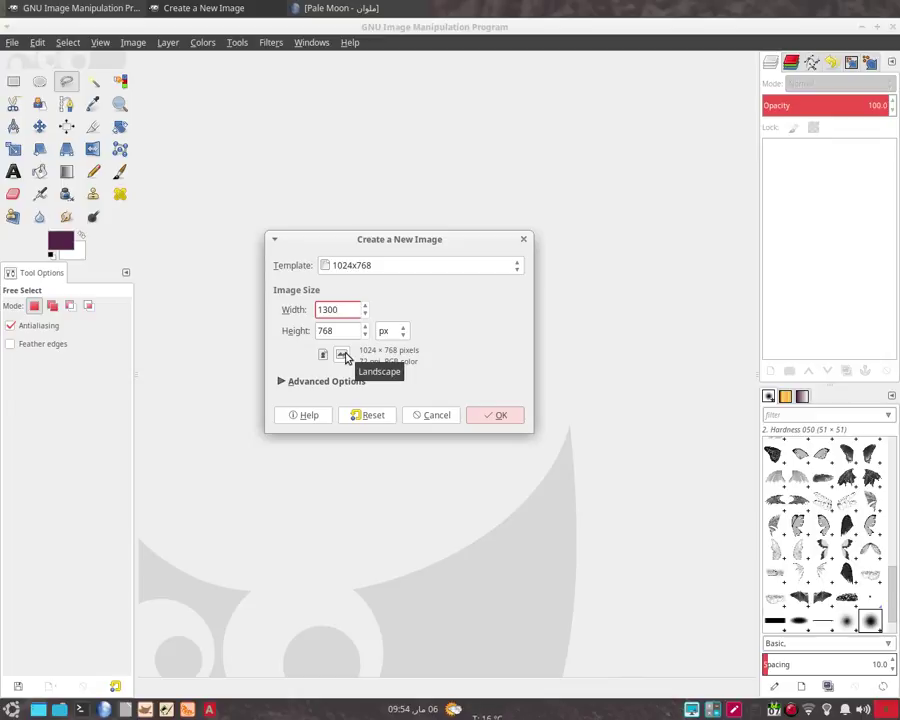
{"action": "left_click", "coordinate": [512, 419]}
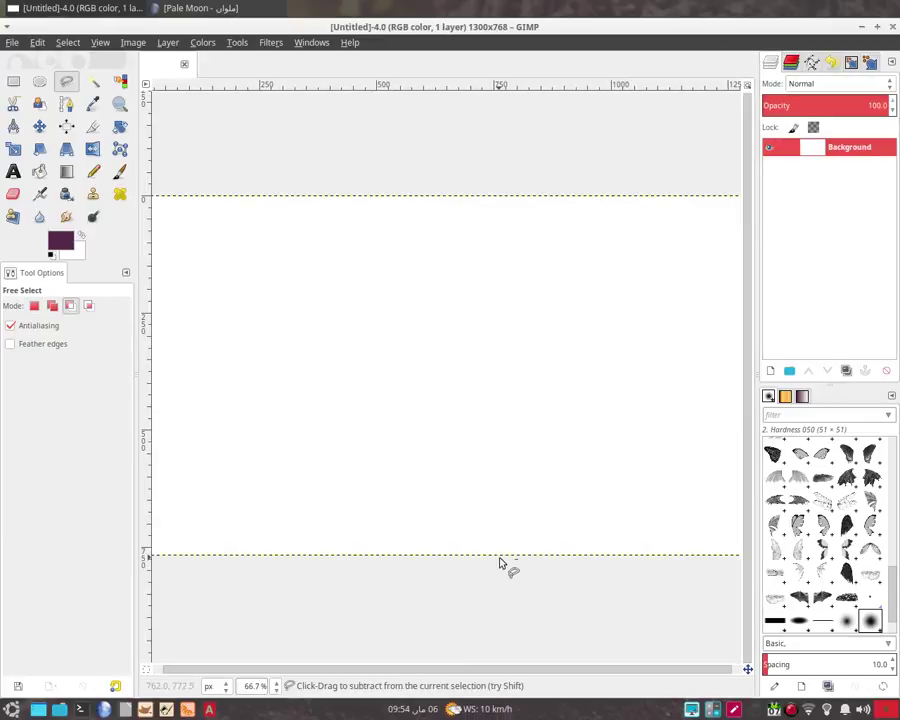
{"action": "scroll", "coordinate": [500, 563], "scroll_direction": "down", "scroll_amount": 1}
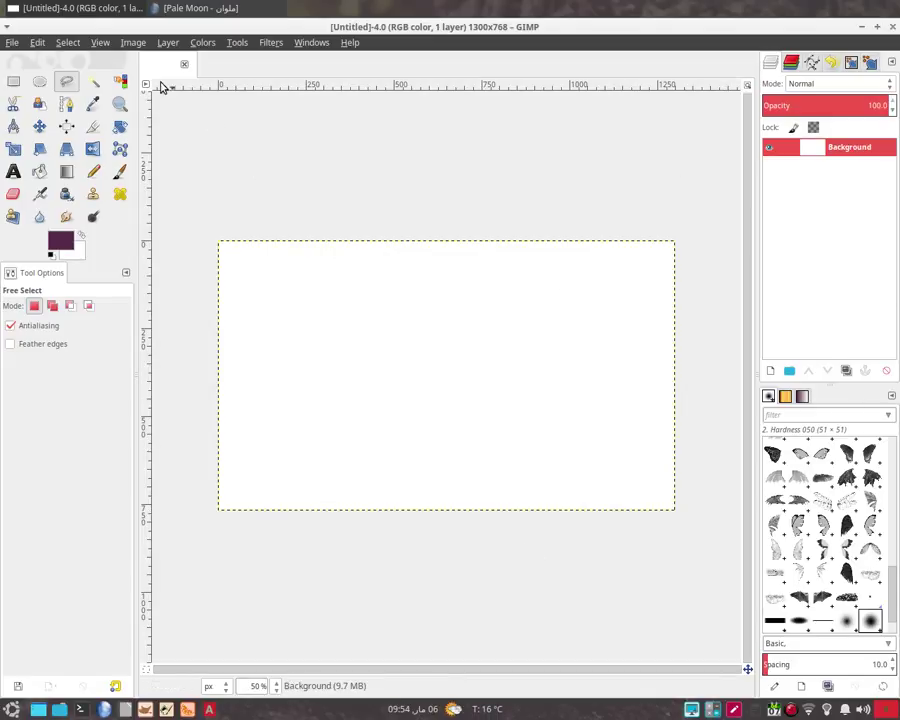
{"action": "left_click", "coordinate": [131, 43]}
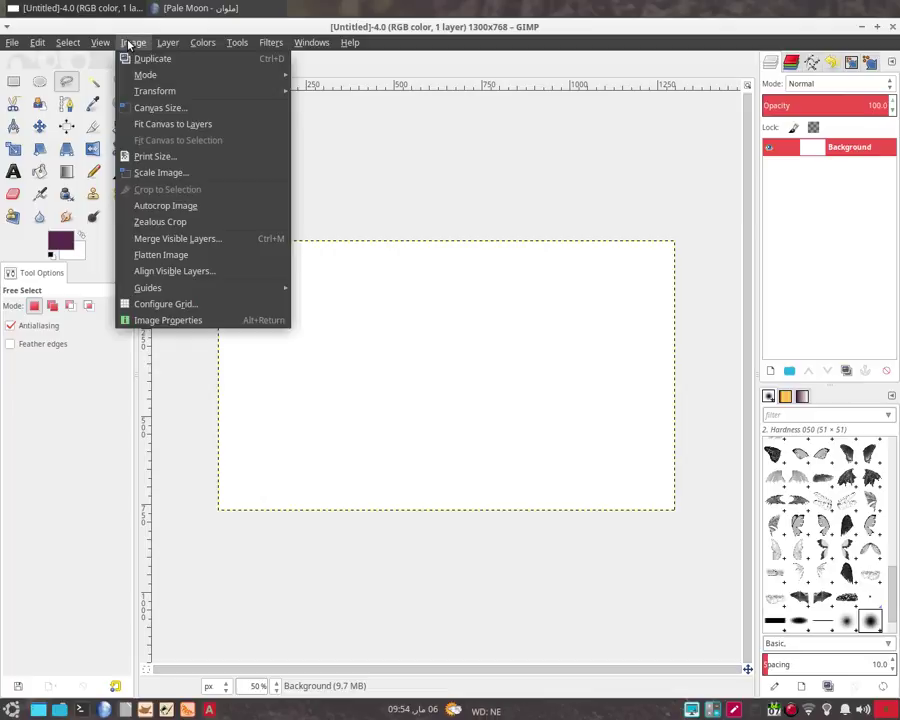
{"action": "left_click", "coordinate": [136, 172]}
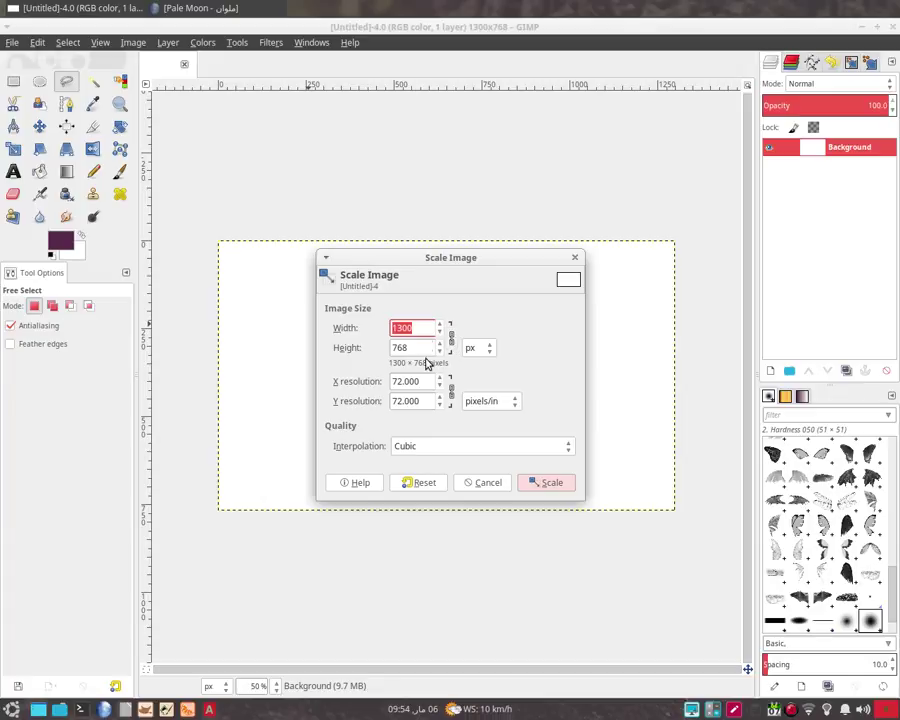
{"action": "left_click", "coordinate": [420, 328]}
{"action": "double_click", "coordinate": [398, 327]}
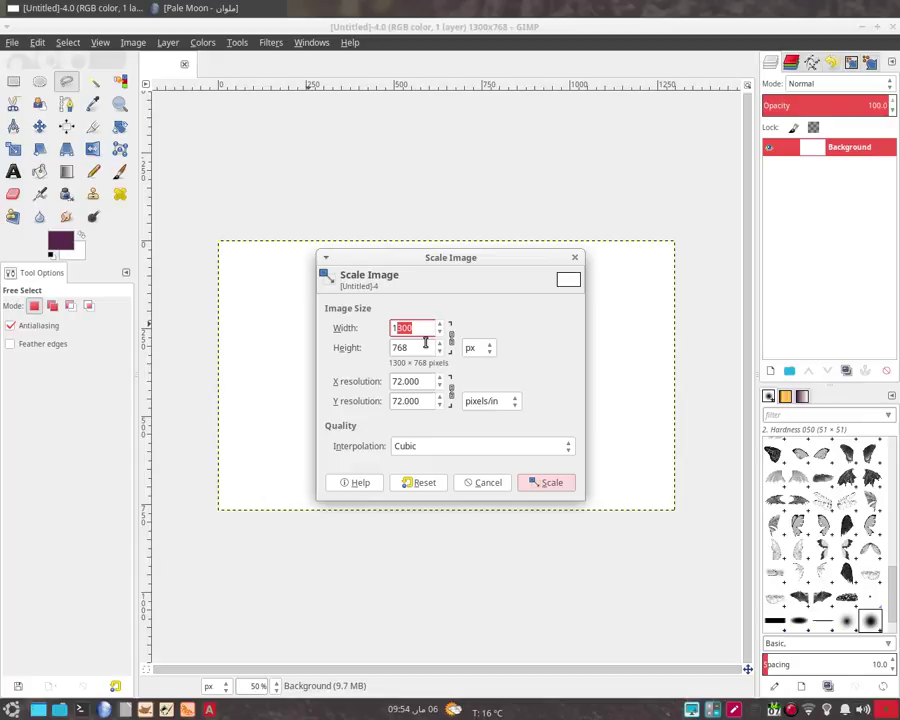
{"action": "type", "text": "14"}
{"action": "left_click", "coordinate": [410, 348]}
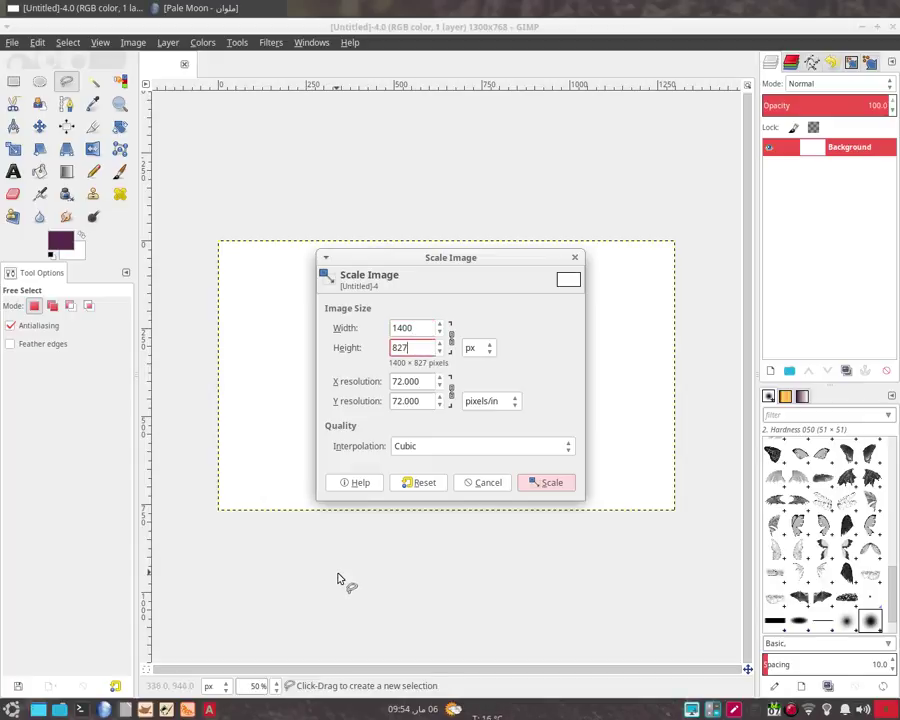
{"action": "left_click", "coordinate": [450, 337]}
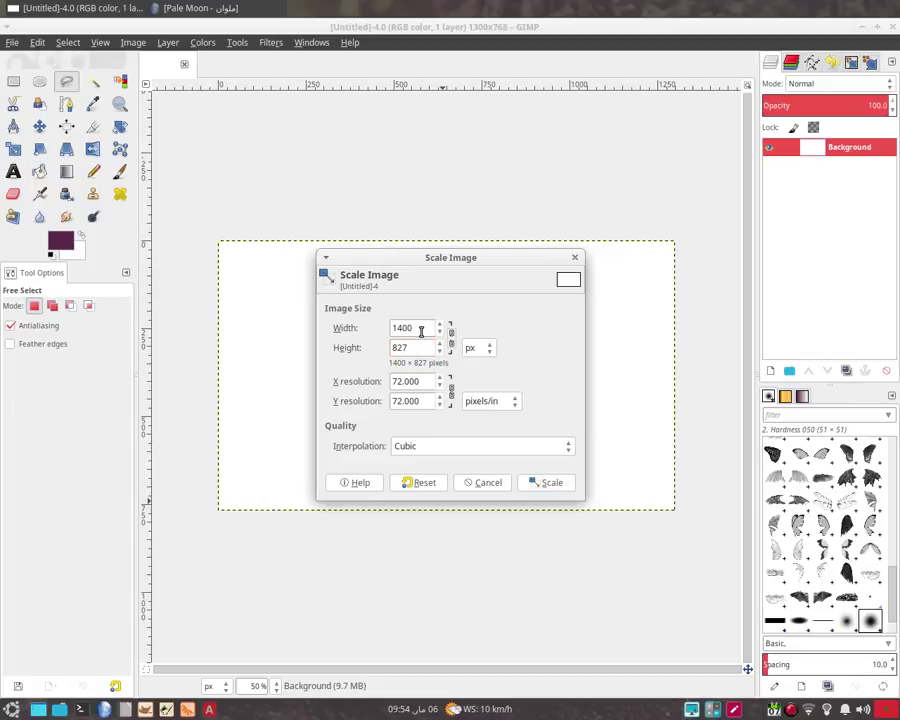
{"action": "left_click_drag", "start_coordinate": [421, 331], "coordinate": [404, 332]}
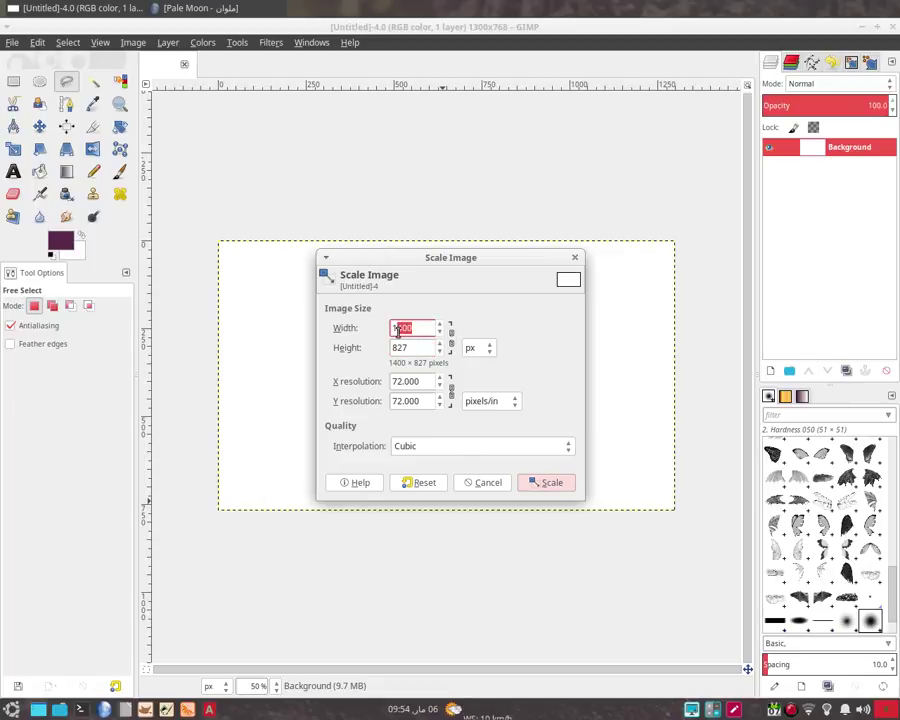
{"action": "type", "text": "60"}
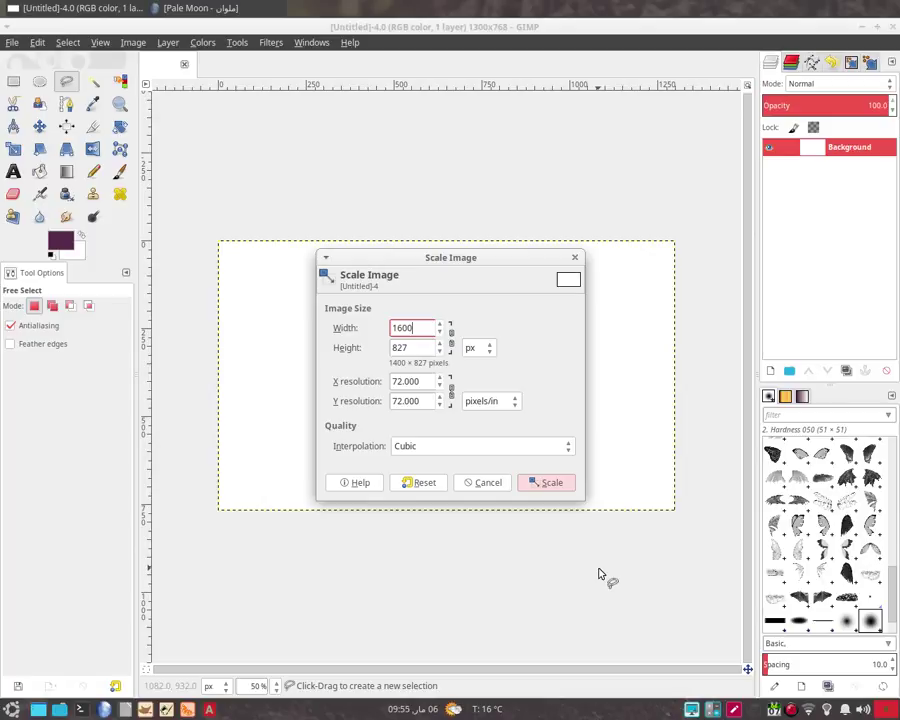
{"action": "left_click", "coordinate": [422, 346]}
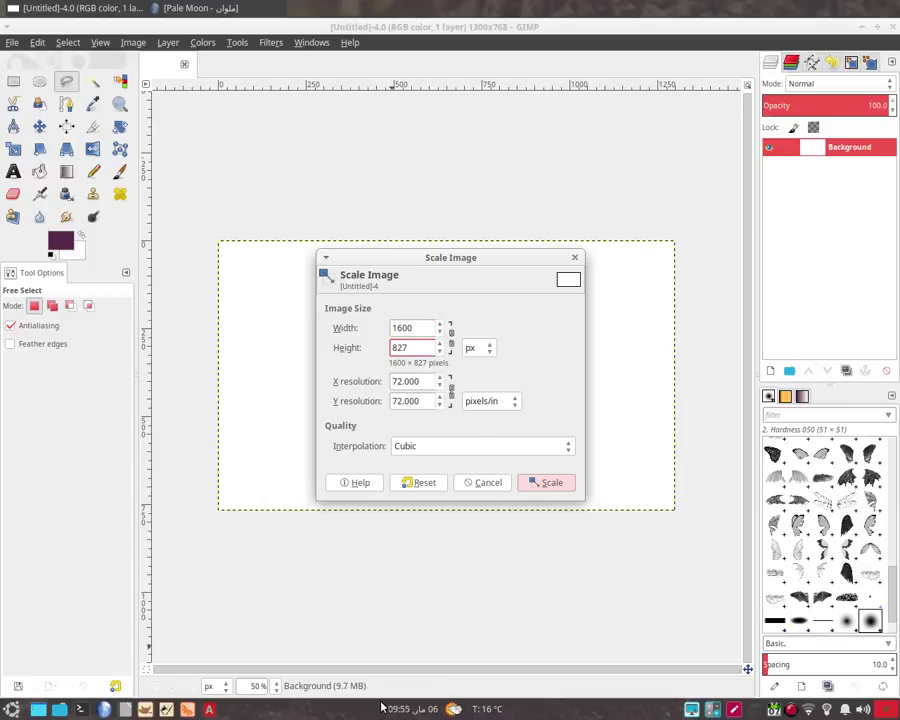
{"action": "left_click", "coordinate": [484, 483]}
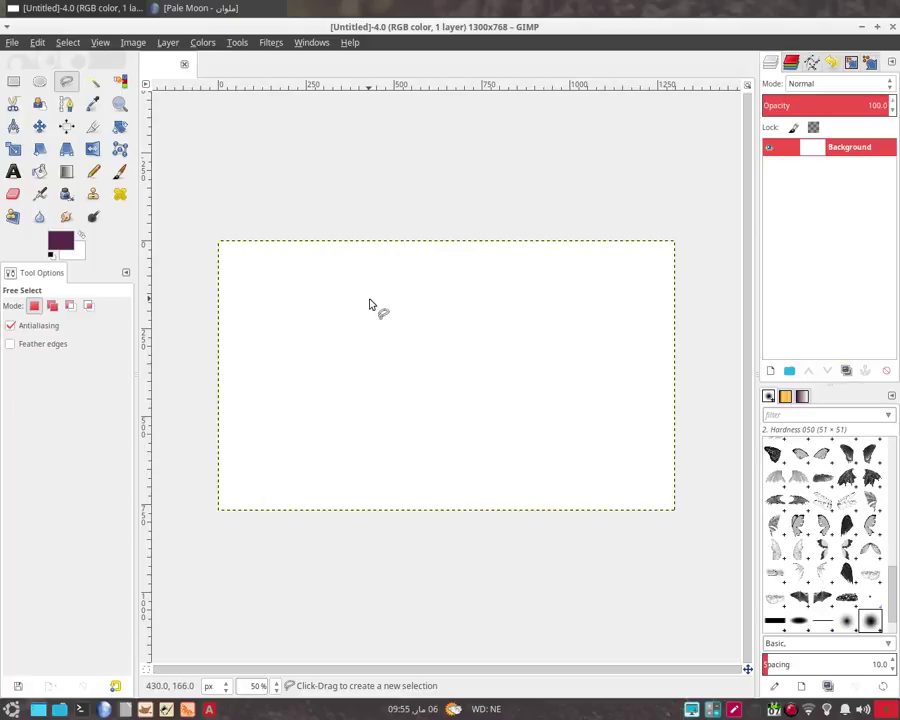
Step: Browse the Melwan palettes, copy peach #FFBE9B from the five-colour palette, and return to GIMP
{"action": "left_click", "coordinate": [180, 9]}
{"action": "mouse_move", "coordinate": [263, 274]}
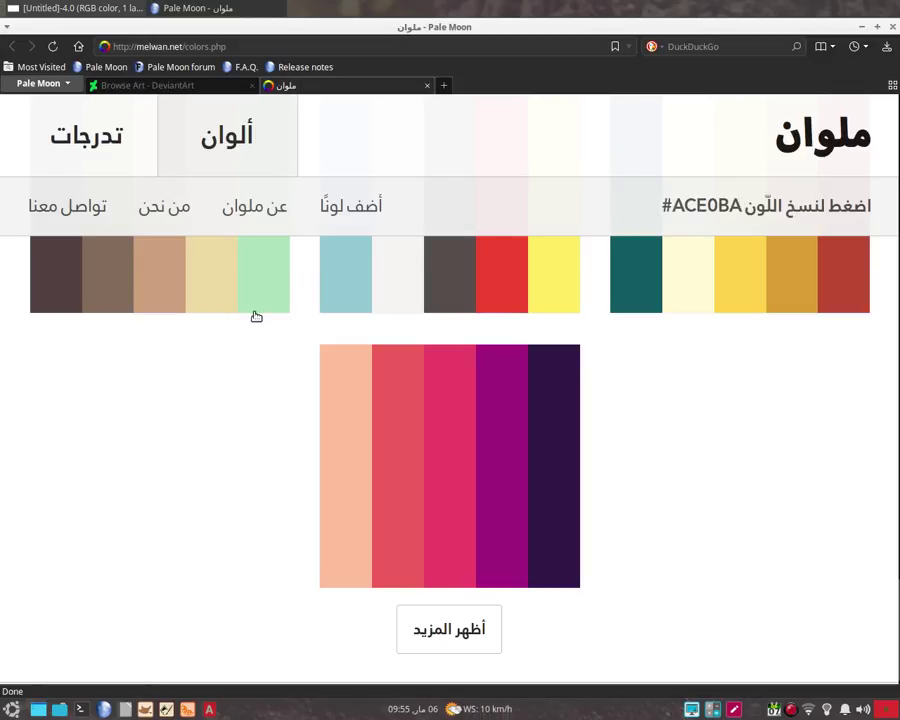
{"action": "scroll", "coordinate": [608, 556], "scroll_direction": "down", "scroll_amount": 2}
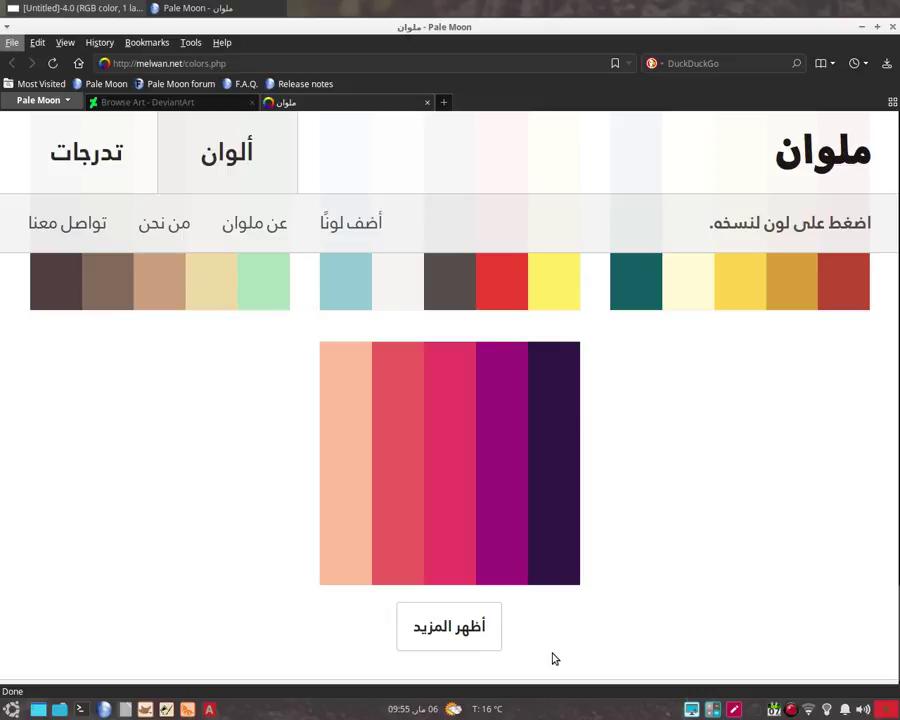
{"action": "scroll", "coordinate": [555, 659], "scroll_direction": "down", "scroll_amount": 1}
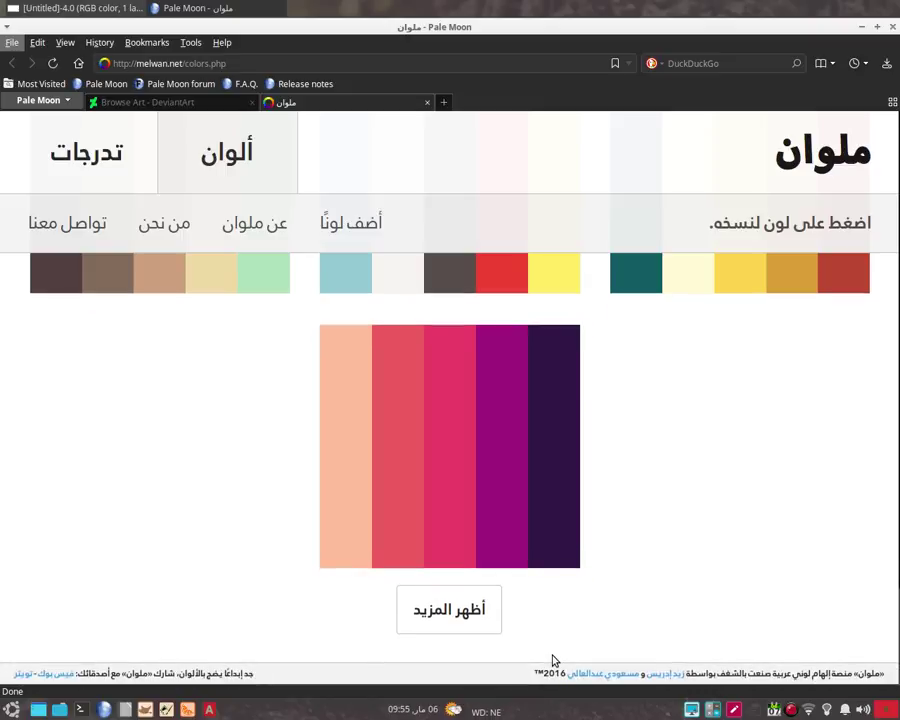
{"action": "scroll", "coordinate": [555, 660], "scroll_direction": "up", "scroll_amount": 3}
{"action": "scroll", "coordinate": [553, 658], "scroll_direction": "down", "scroll_amount": 2}
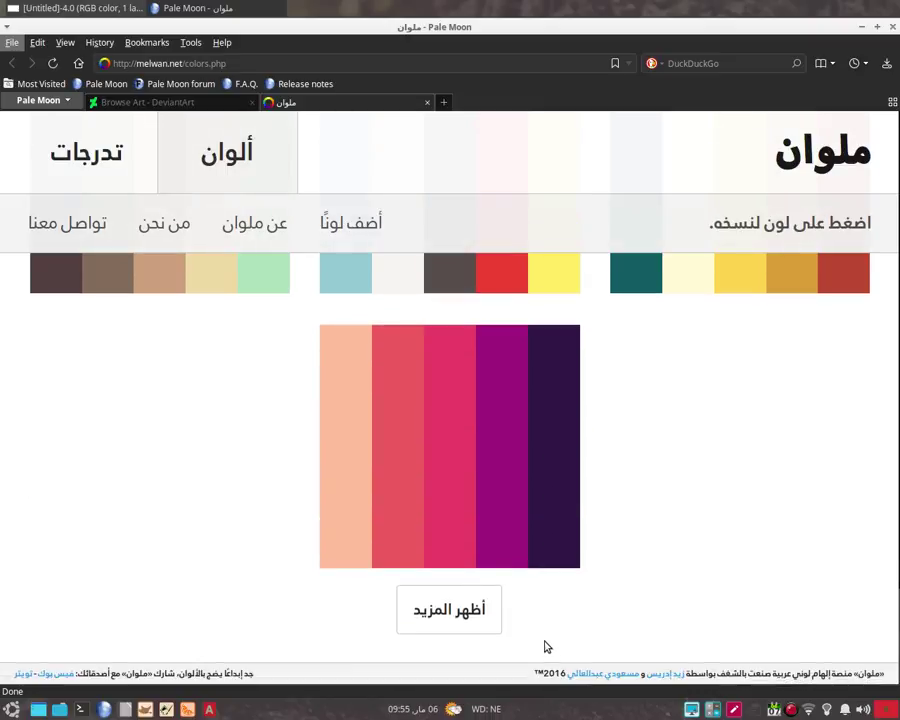
{"action": "scroll", "coordinate": [546, 650], "scroll_direction": "up", "scroll_amount": 1}
{"action": "scroll", "coordinate": [546, 647], "scroll_direction": "down", "scroll_amount": 1}
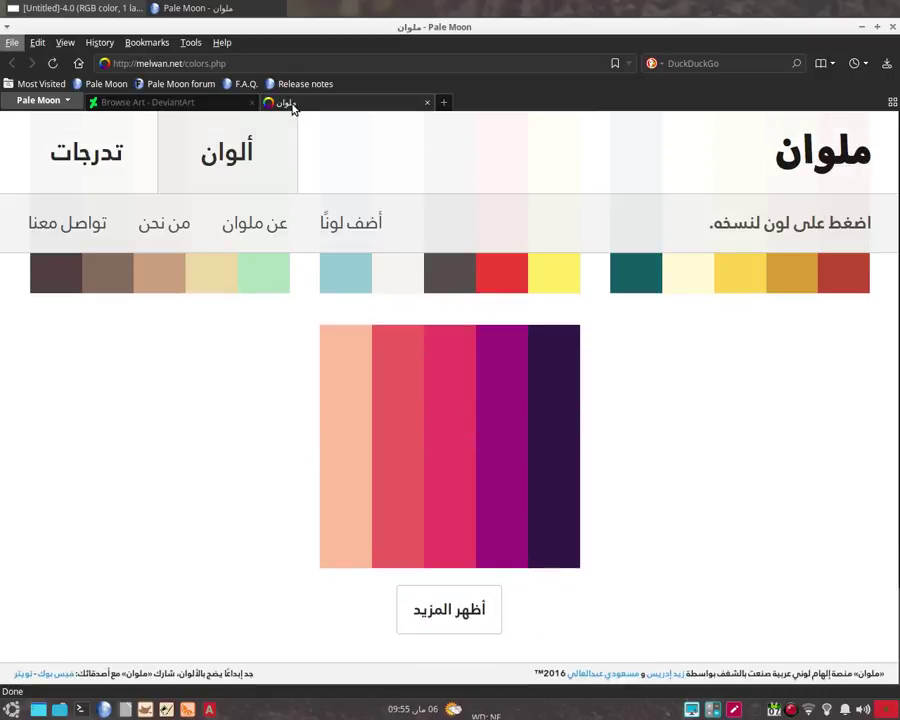
{"action": "scroll", "coordinate": [552, 538], "scroll_direction": "up", "scroll_amount": 3}
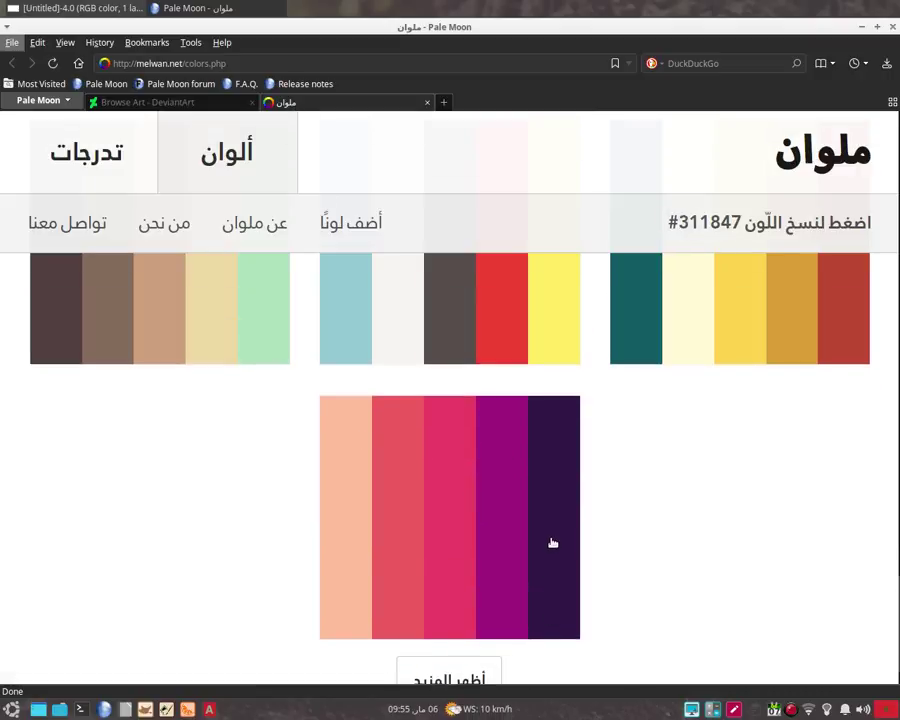
{"action": "scroll", "coordinate": [553, 543], "scroll_direction": "up", "scroll_amount": 5}
{"action": "scroll", "coordinate": [551, 536], "scroll_direction": "up", "scroll_amount": 5}
{"action": "scroll", "coordinate": [551, 536], "scroll_direction": "up", "scroll_amount": 5}
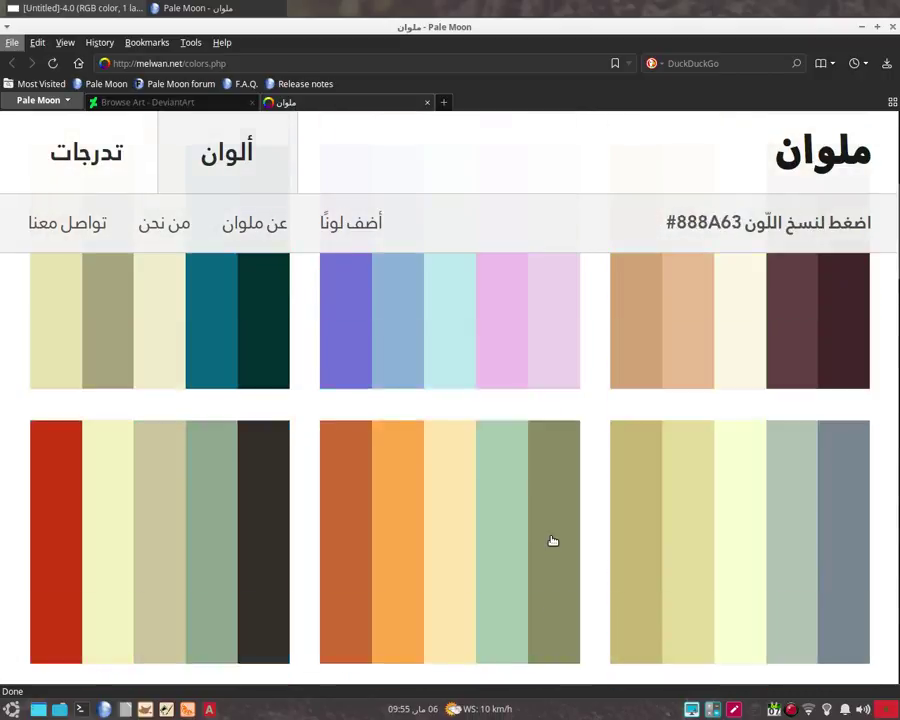
{"action": "scroll", "coordinate": [551, 536], "scroll_direction": "up", "scroll_amount": 2}
{"action": "scroll", "coordinate": [553, 541], "scroll_direction": "down", "scroll_amount": 3}
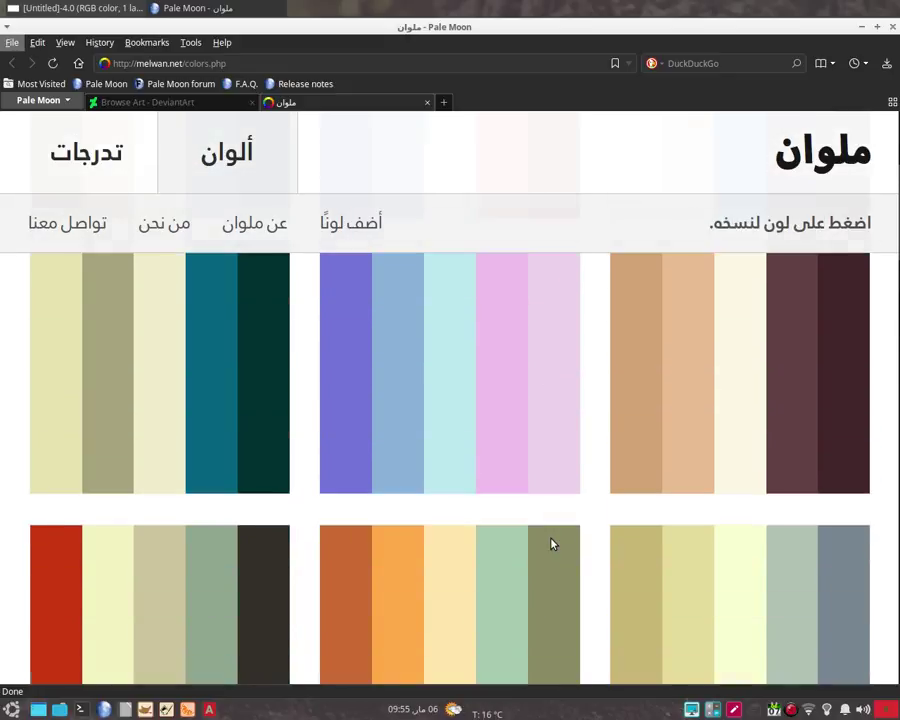
{"action": "scroll", "coordinate": [553, 543], "scroll_direction": "down", "scroll_amount": 5}
{"action": "scroll", "coordinate": [552, 545], "scroll_direction": "down", "scroll_amount": 4}
{"action": "scroll", "coordinate": [552, 545], "scroll_direction": "down", "scroll_amount": 3}
{"action": "scroll", "coordinate": [552, 545], "scroll_direction": "down", "scroll_amount": 4}
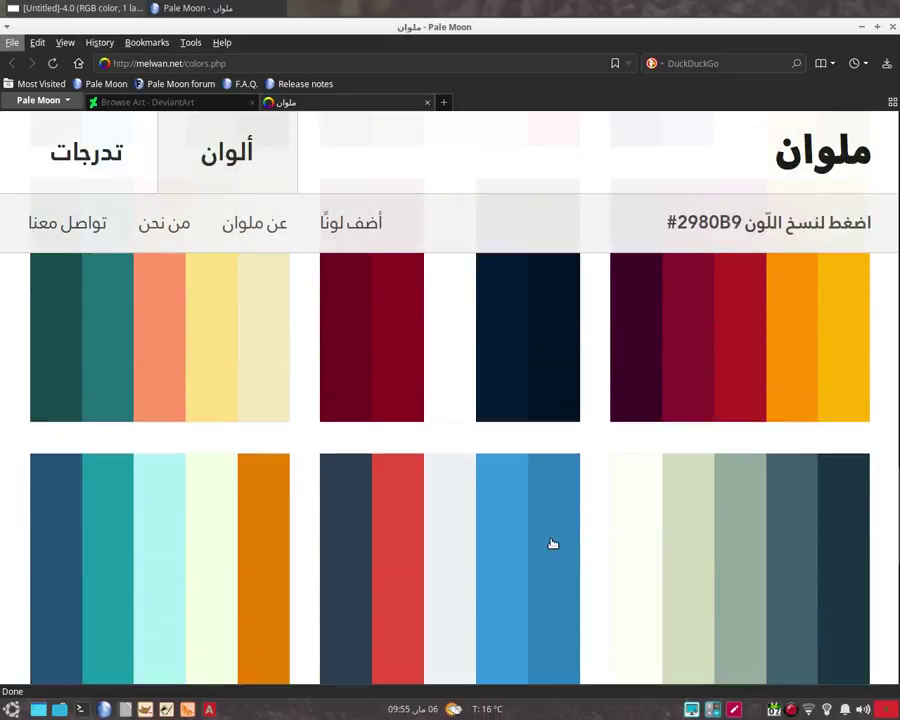
{"action": "scroll", "coordinate": [552, 544], "scroll_direction": "down", "scroll_amount": 3}
{"action": "scroll", "coordinate": [552, 544], "scroll_direction": "down", "scroll_amount": 3}
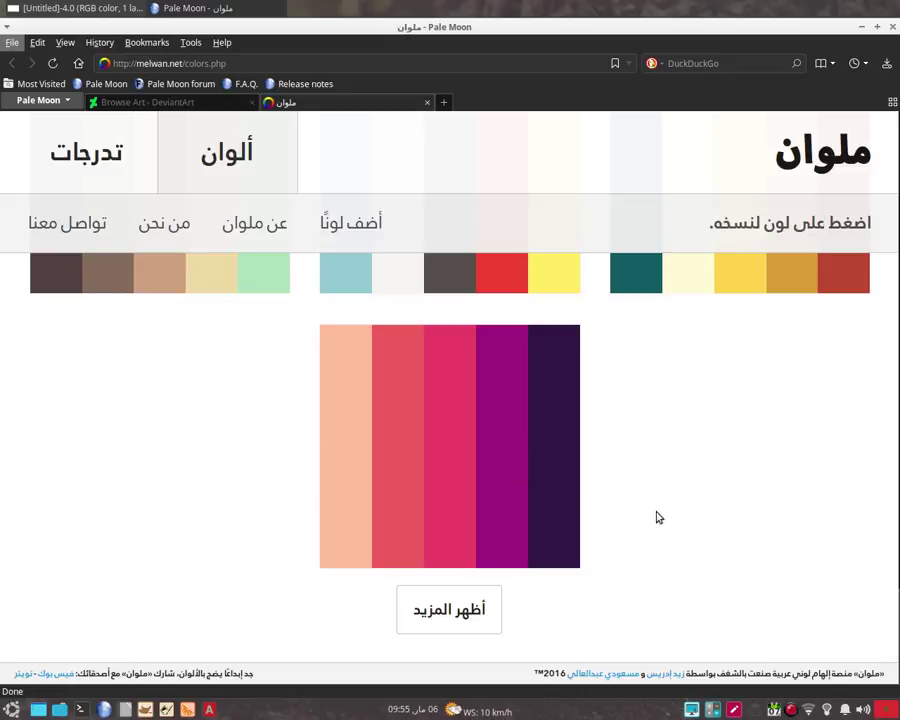
{"action": "left_click", "coordinate": [357, 414]}
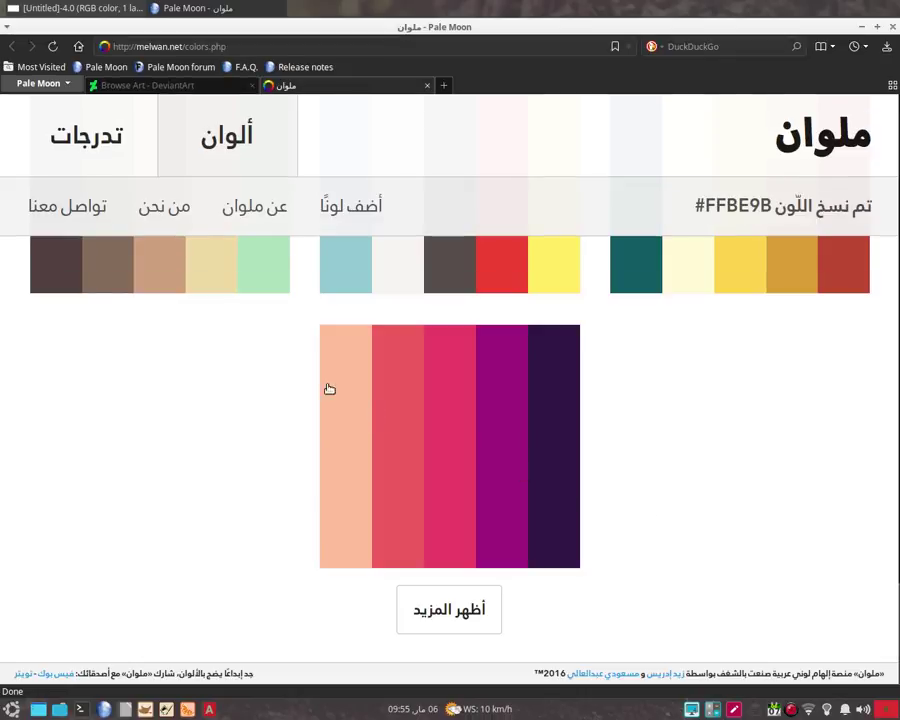
{"action": "left_click", "coordinate": [193, 7]}
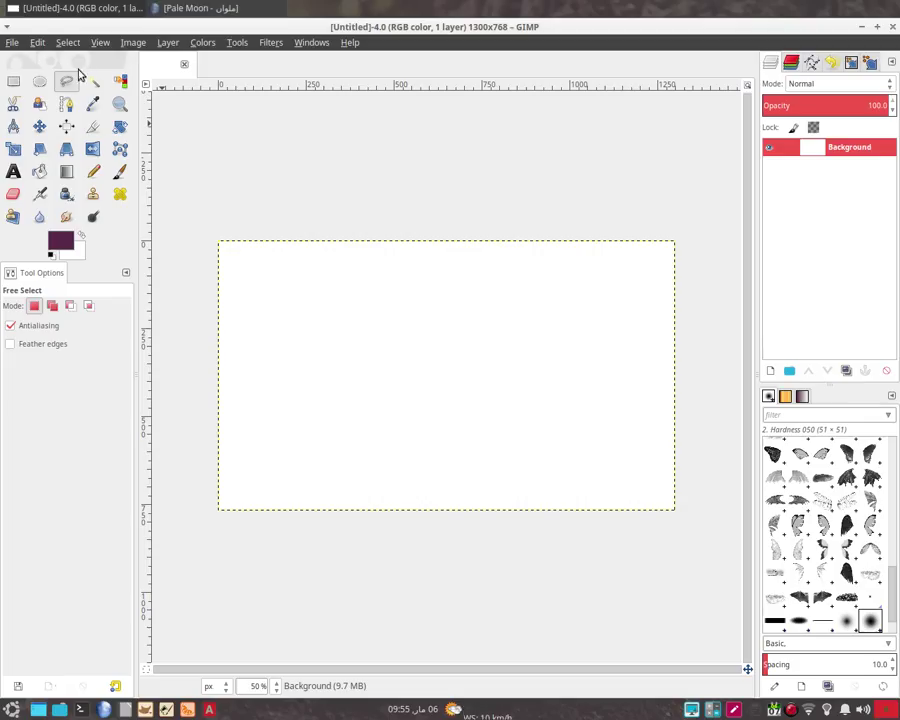
Step: Set the foreground colour to peach #FFBE9B and fill the whole canvas with it
{"action": "left_click", "coordinate": [62, 243]}
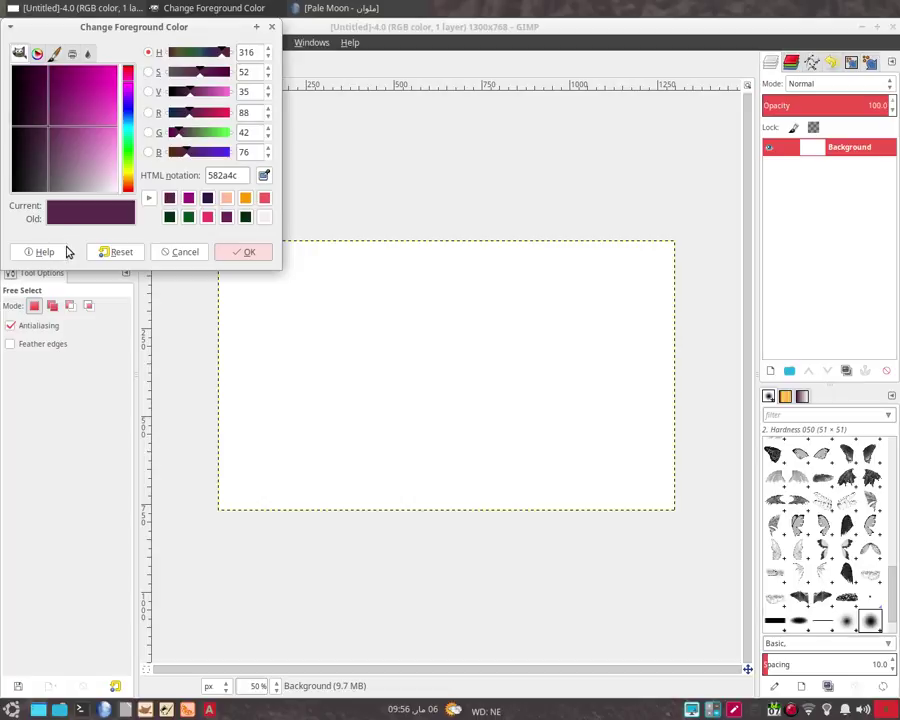
{"action": "double_click", "coordinate": [240, 175]}
{"action": "right_click", "coordinate": [240, 176]}
{"action": "left_click", "coordinate": [276, 216]}
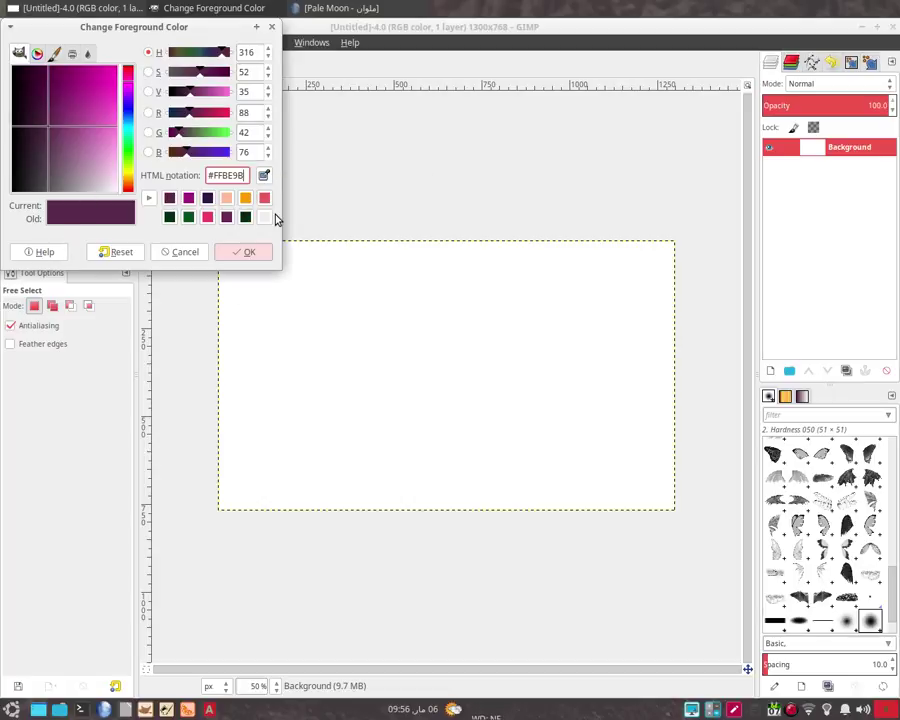
{"action": "left_click", "coordinate": [238, 254]}
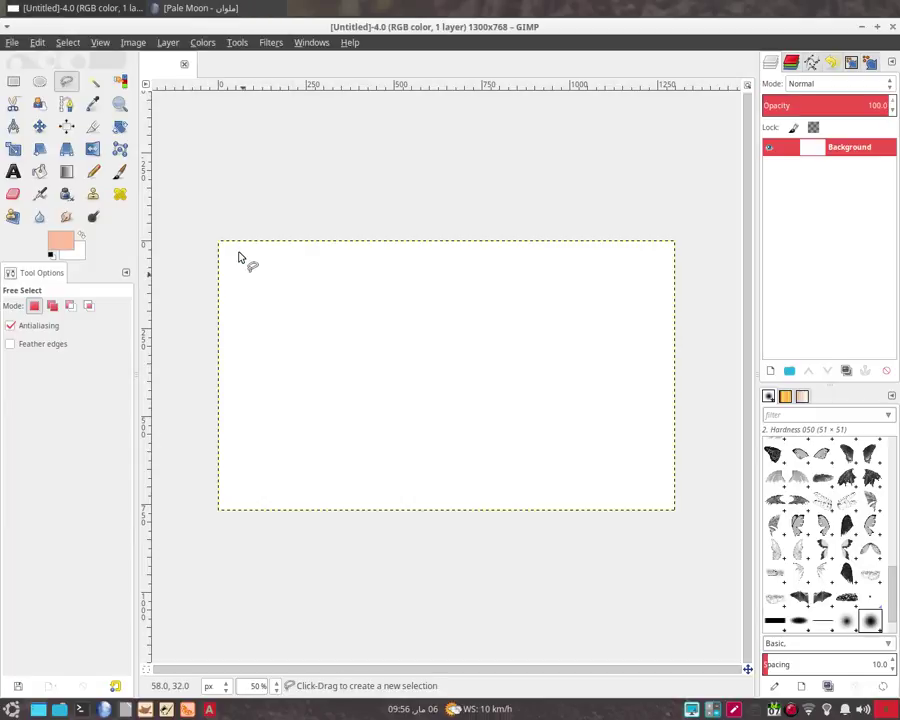
{"action": "left_click_drag", "start_coordinate": [60, 241], "coordinate": [444, 364]}
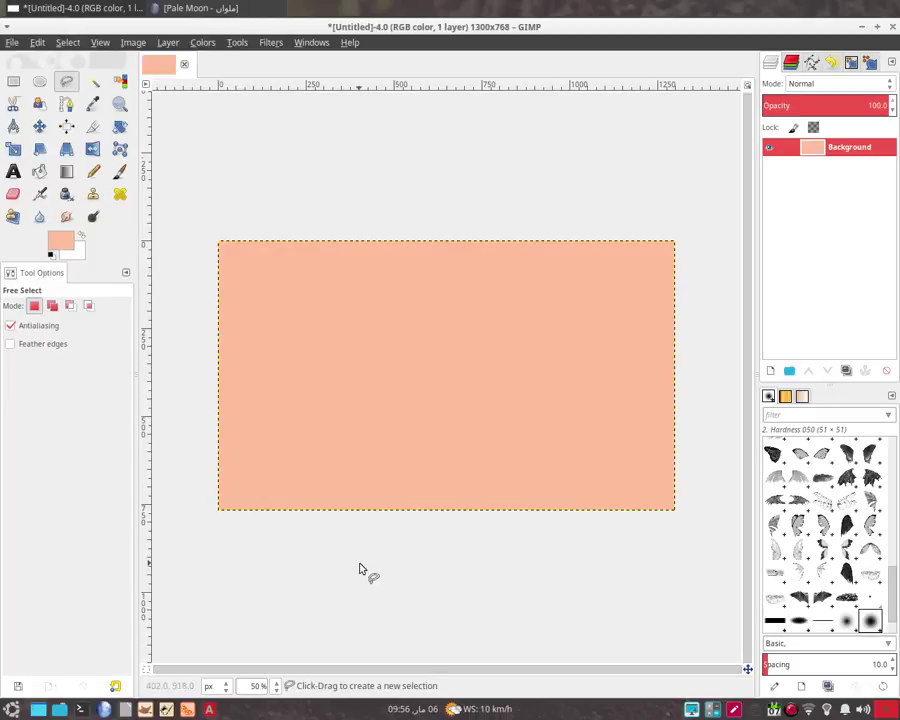
{"action": "left_click", "coordinate": [771, 373]}
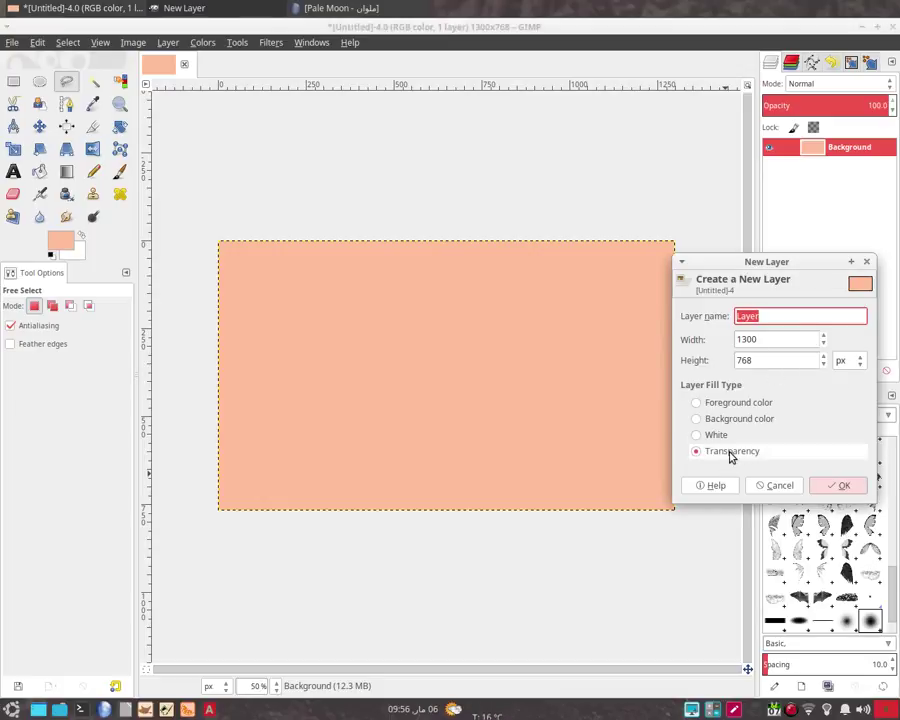
Step: Add a transparent layer and free-select a wavy ridge strip along the canvas bottom
{"action": "left_click", "coordinate": [851, 488]}
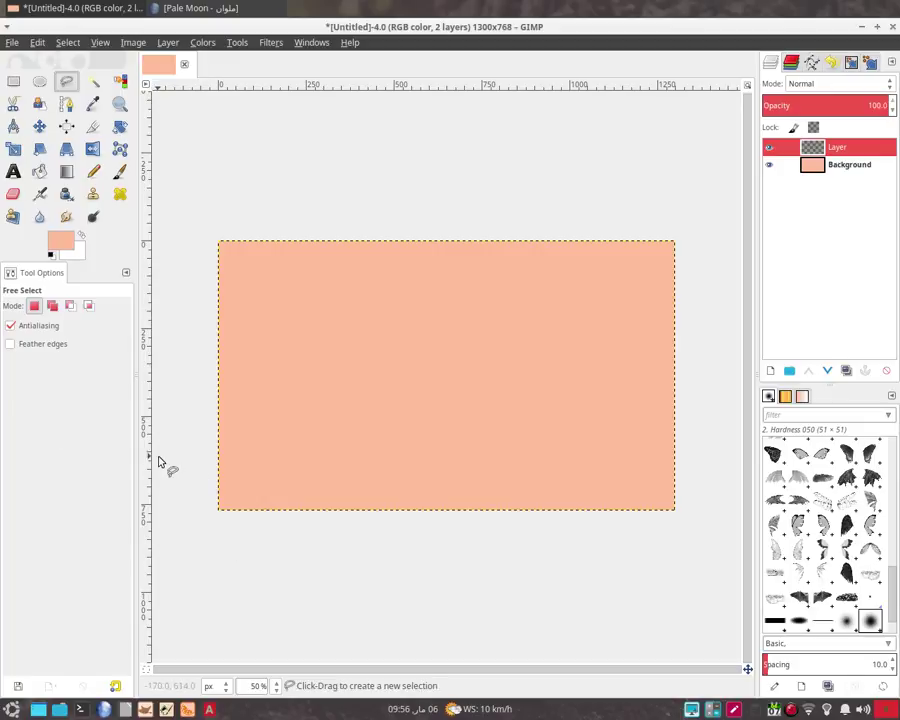
{"action": "left_click", "coordinate": [211, 475]}
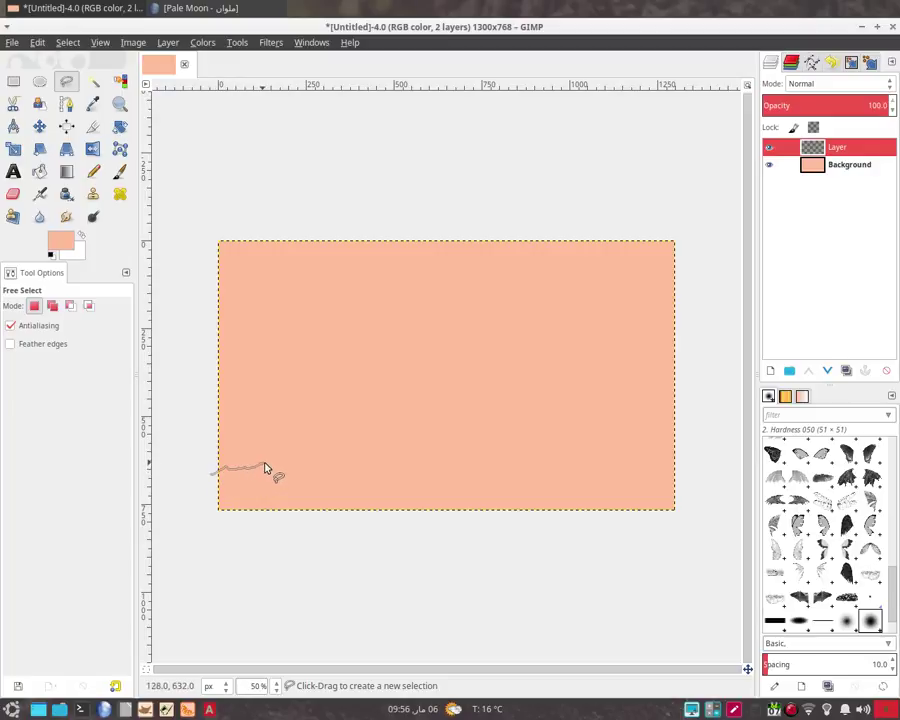
{"action": "mouse_move", "coordinate": [284, 467]}
{"action": "left_mouse_down"}
{"action": "mouse_move", "coordinate": [385, 464]}
{"action": "mouse_move", "coordinate": [410, 474]}
{"action": "mouse_move", "coordinate": [466, 456]}
{"action": "mouse_move", "coordinate": [484, 468]}
{"action": "mouse_move", "coordinate": [558, 451]}
{"action": "left_mouse_up"}
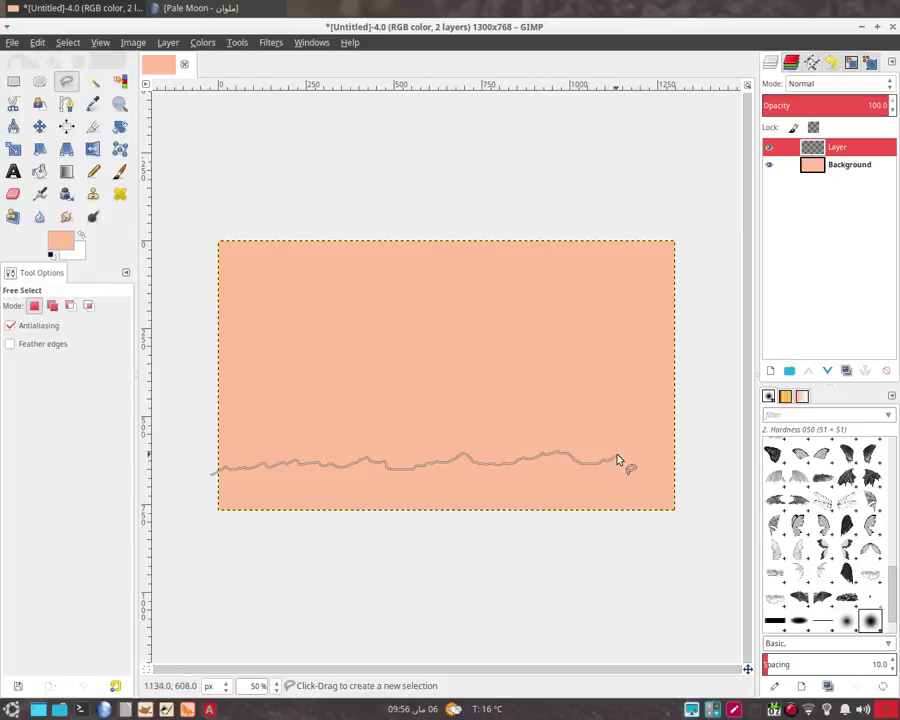
{"action": "left_click_drag", "start_coordinate": [625, 459], "coordinate": [662, 464]}
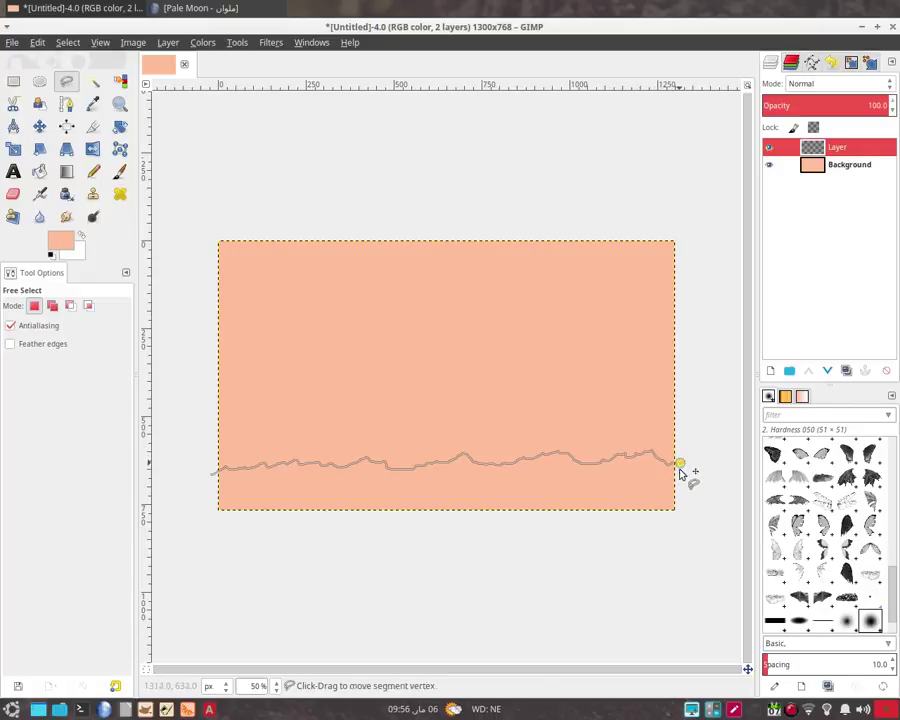
{"action": "left_click", "coordinate": [681, 516]}
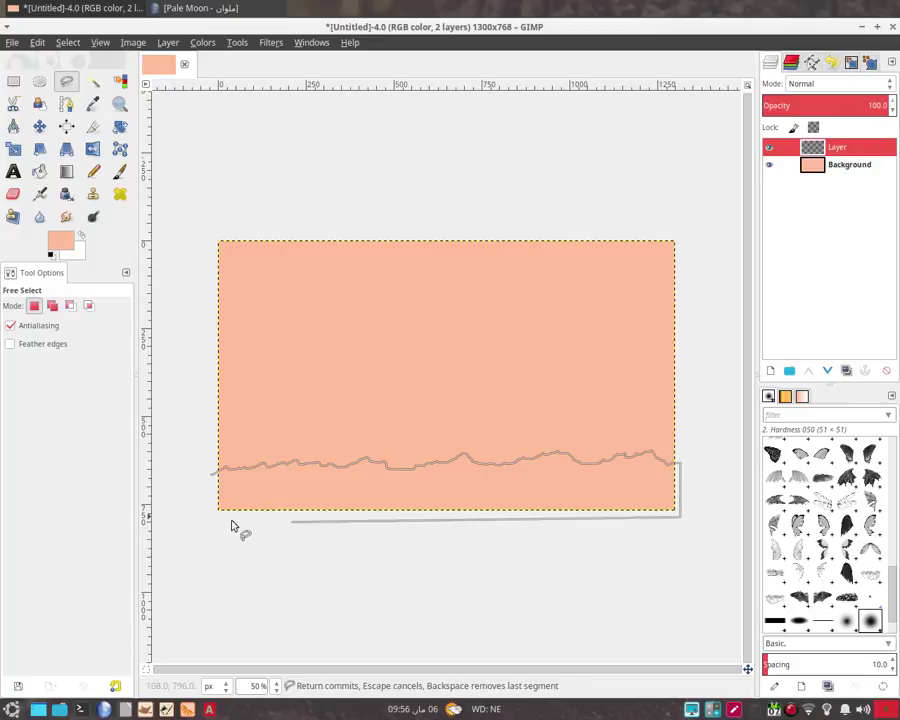
{"action": "left_click", "coordinate": [202, 516]}
{"action": "left_click", "coordinate": [213, 476]}
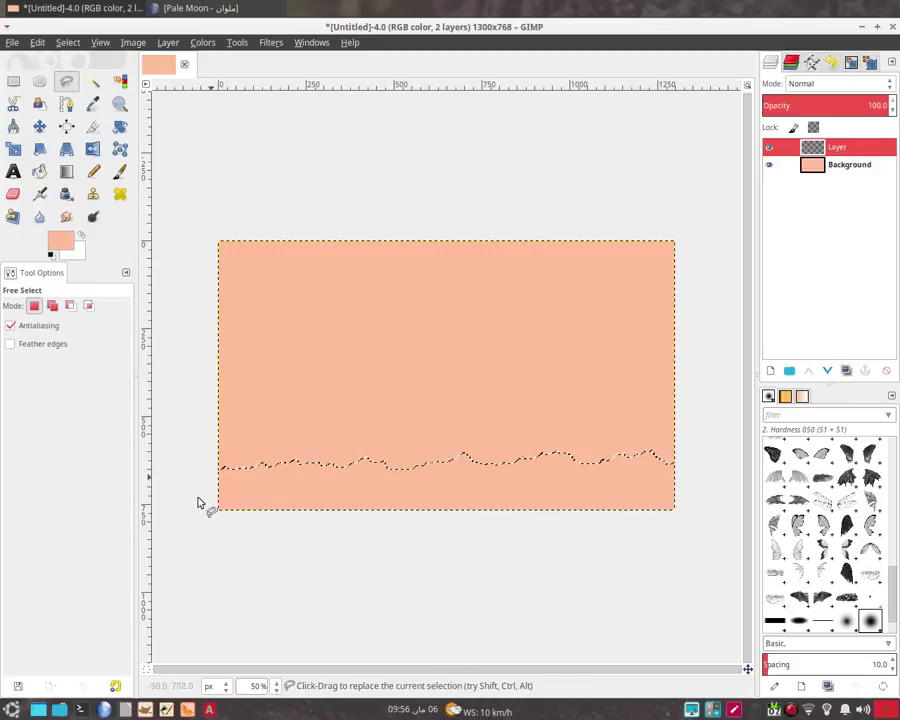
{"action": "left_click", "coordinate": [195, 8]}
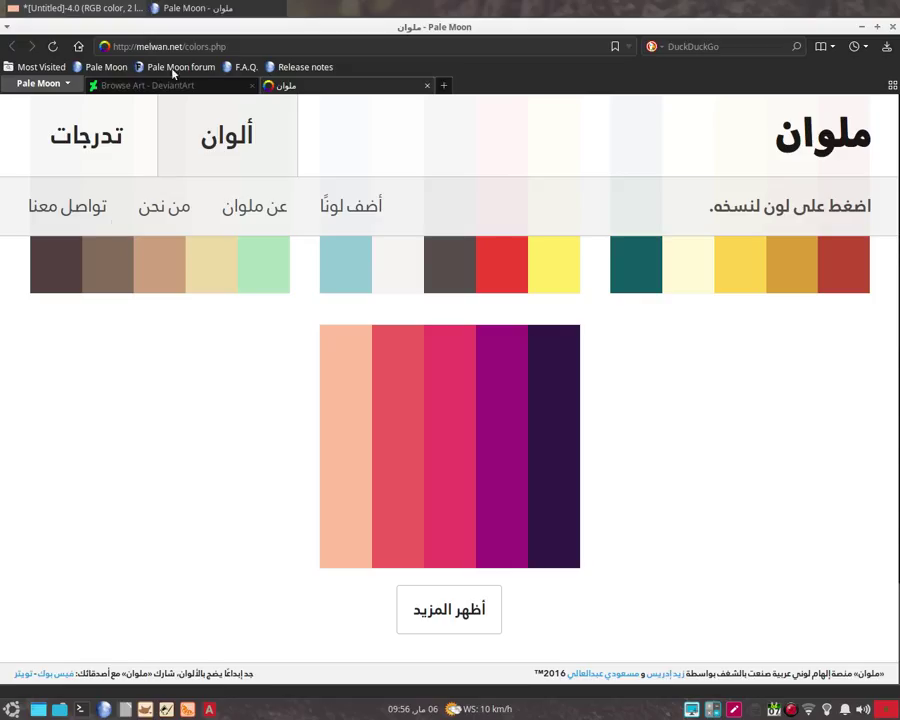
Step: Copy the dark colour code #A01A7D from the Melwan palette and return to GIMP
{"action": "left_click", "coordinate": [362, 450]}
{"action": "left_click", "coordinate": [471, 455]}
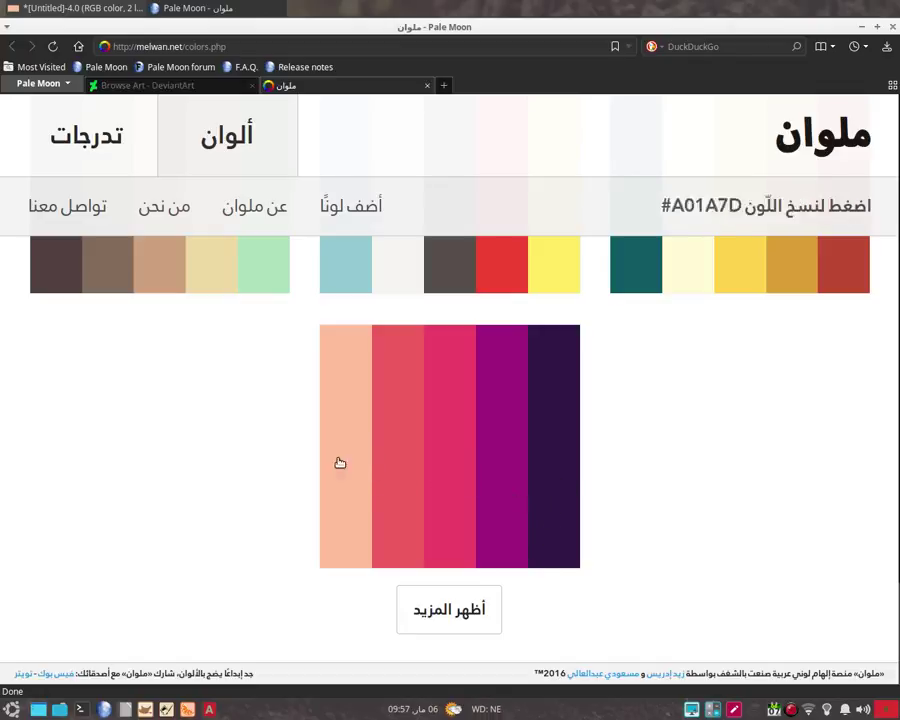
{"action": "left_click", "coordinate": [87, 6]}
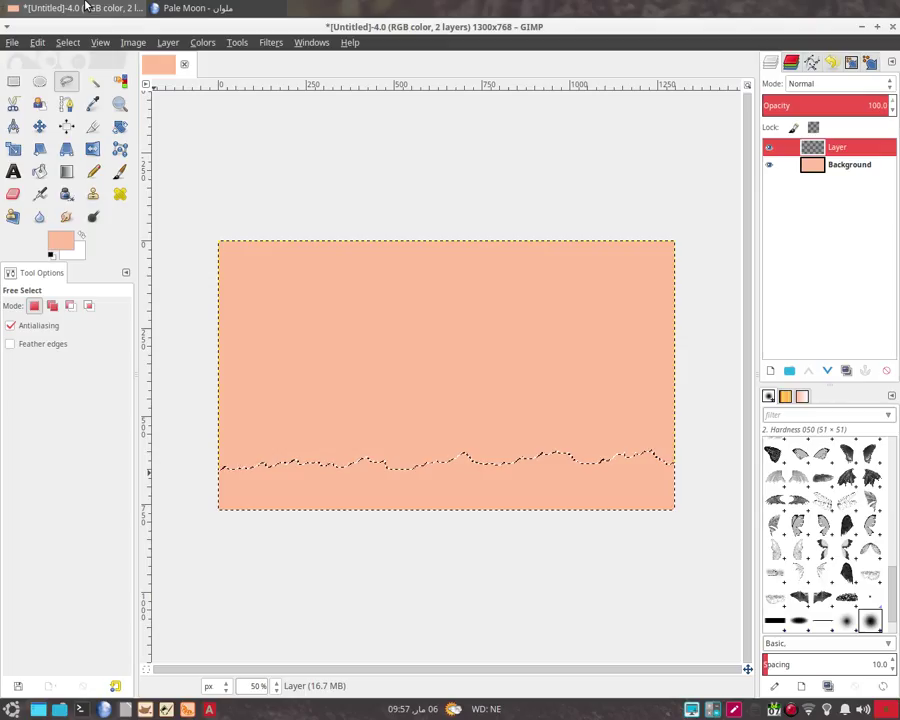
Step: Make the copied code the foreground, fill the ridge strip with dark purple, and deselect
{"action": "left_click", "coordinate": [57, 240]}
{"action": "double_click", "coordinate": [235, 175]}
{"action": "right_click", "coordinate": [240, 175]}
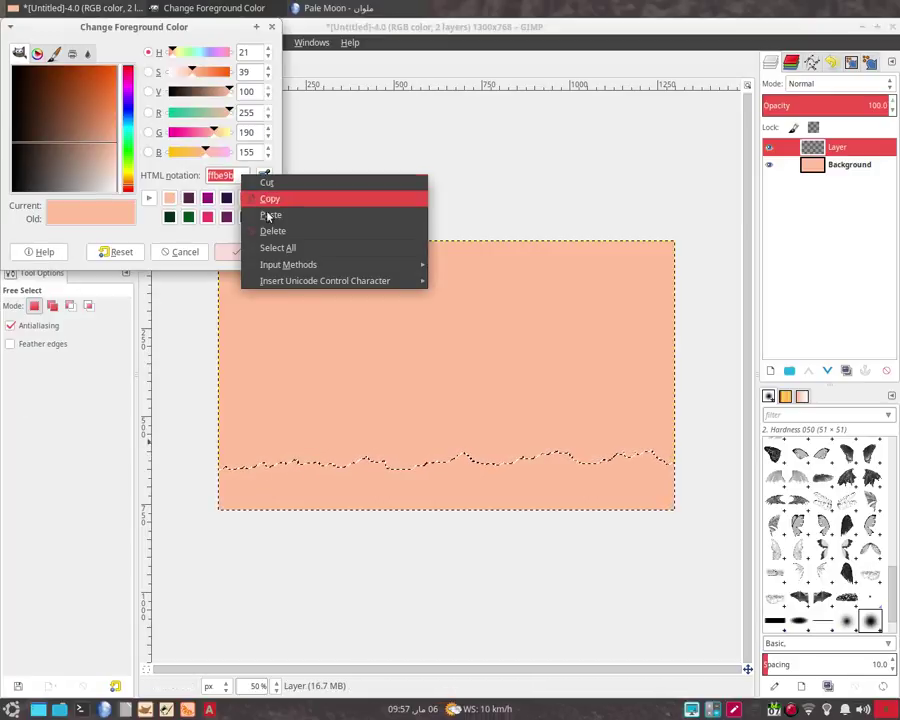
{"action": "left_click", "coordinate": [273, 223]}
{"action": "left_click", "coordinate": [261, 251]}
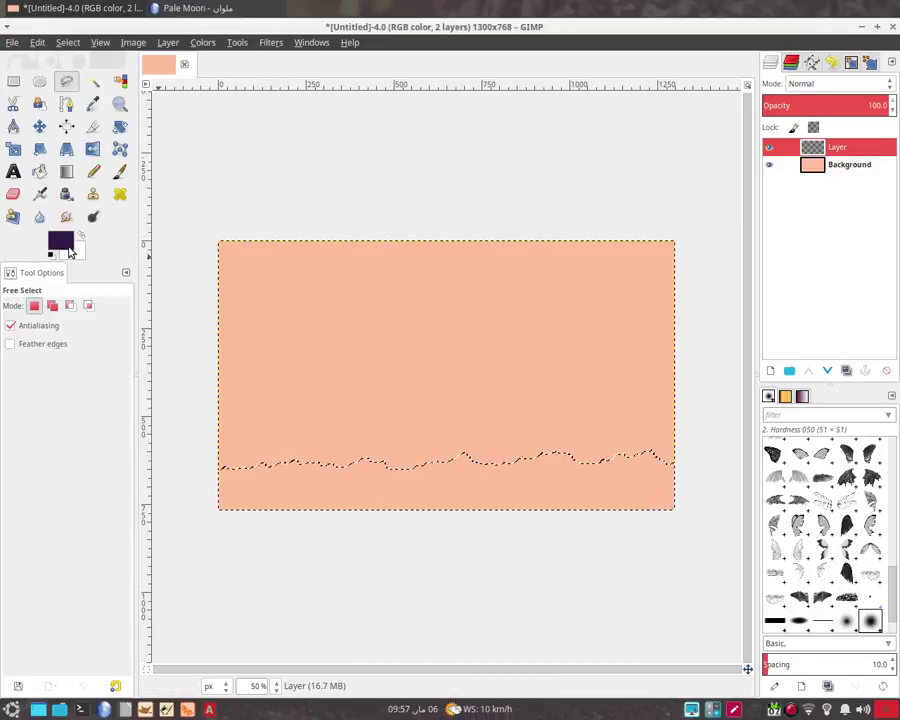
{"action": "left_click_drag", "start_coordinate": [60, 240], "coordinate": [435, 490]}
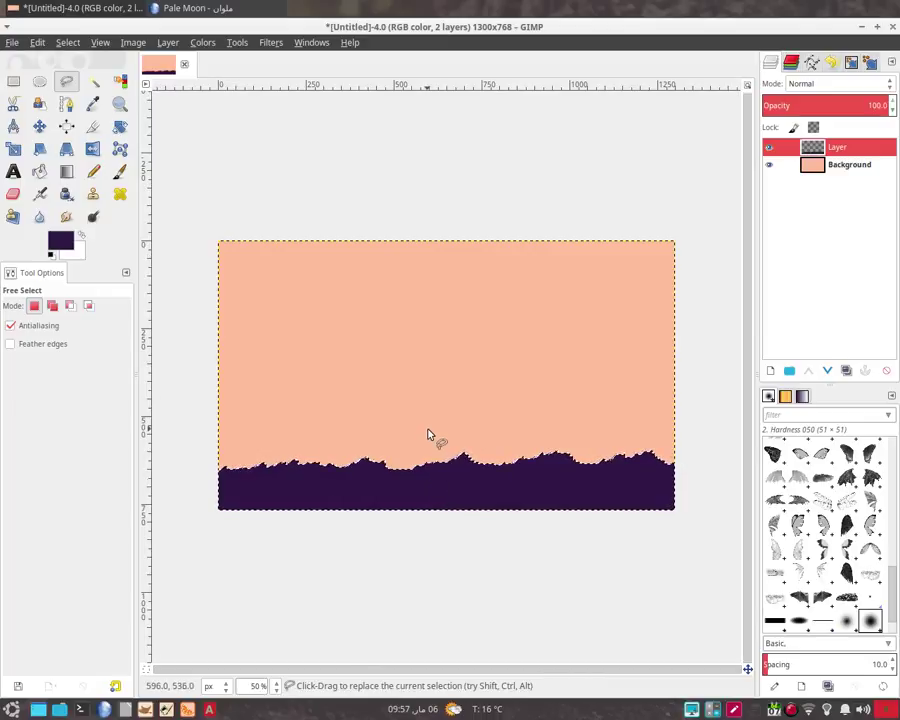
{"action": "right_click", "coordinate": [428, 434]}
{"action": "mouse_move", "coordinate": [457, 480]}
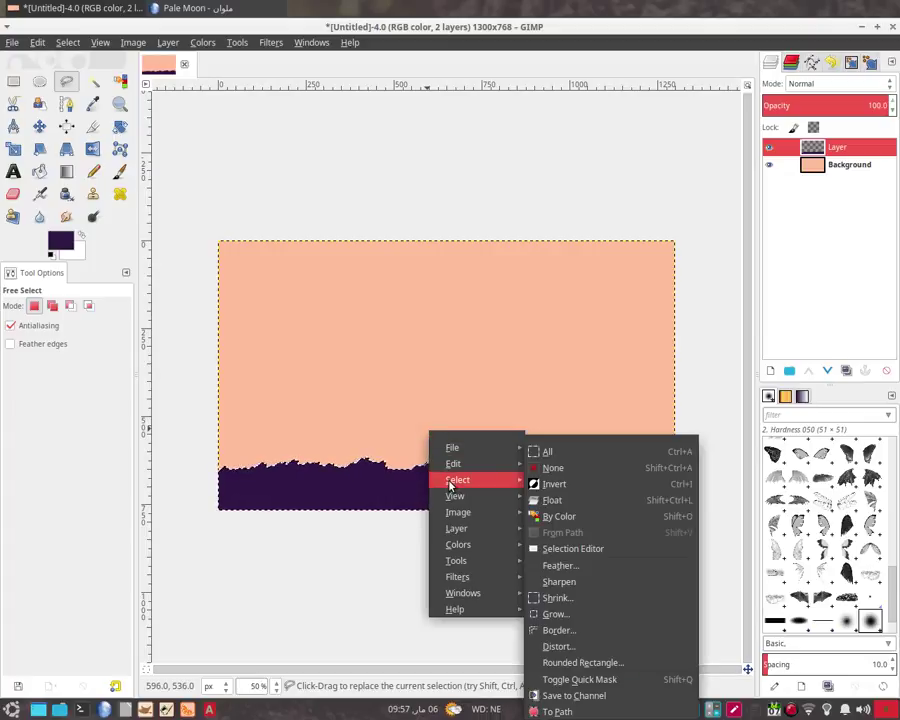
{"action": "left_click", "coordinate": [554, 470]}
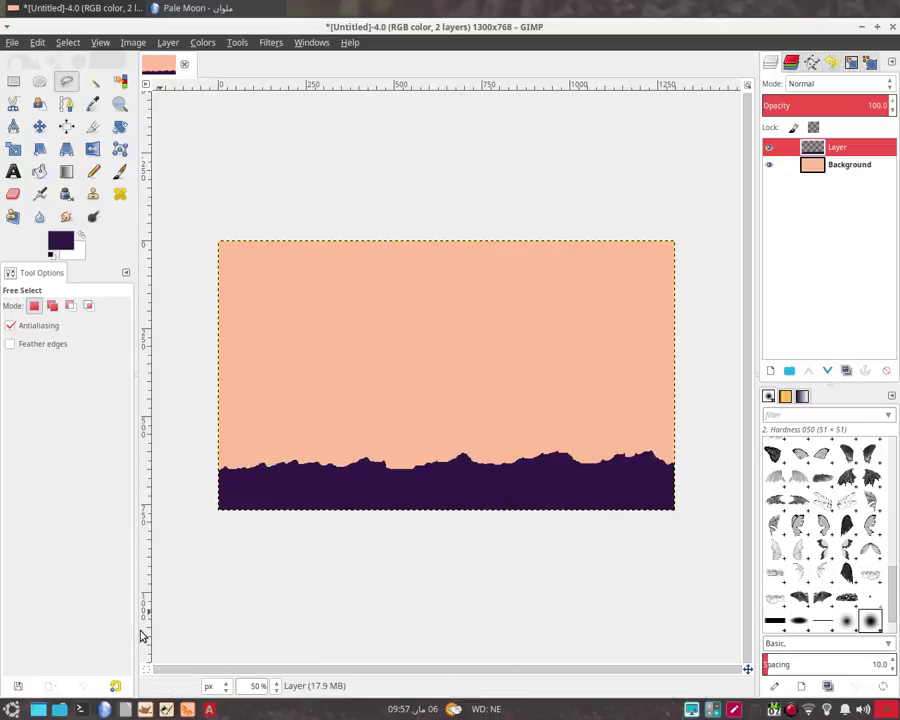
Step: Add a new transparent layer directly above the Background layer
{"action": "left_click", "coordinate": [826, 166]}
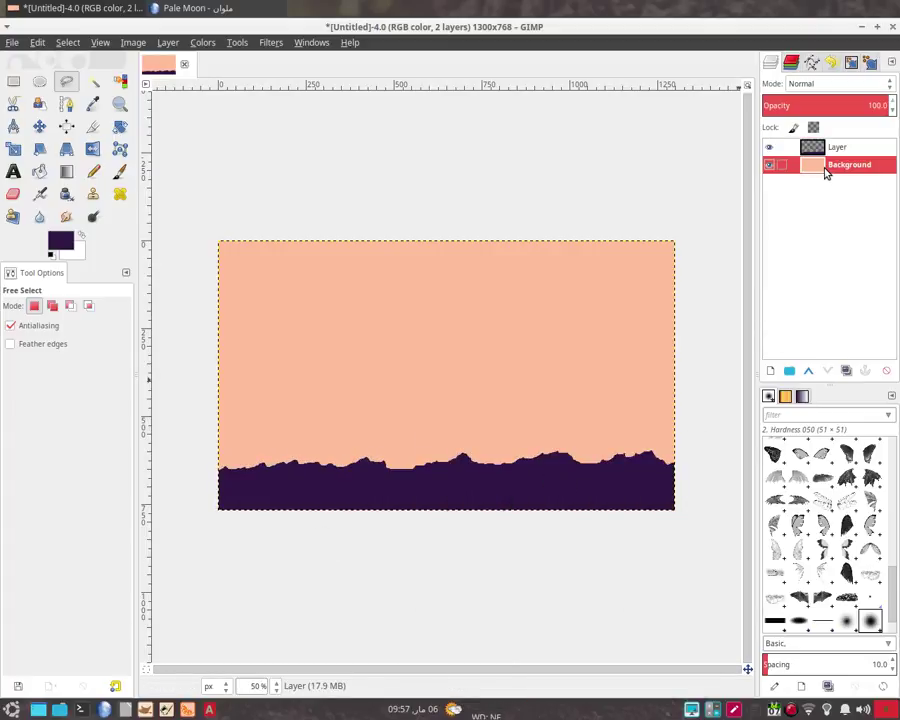
{"action": "left_click", "coordinate": [770, 371]}
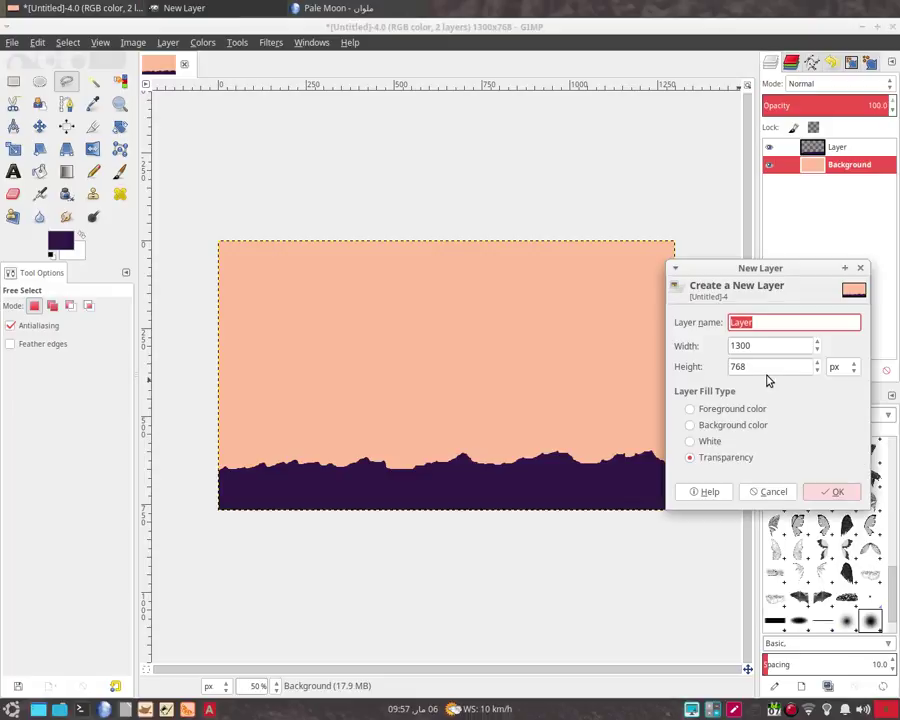
{"action": "left_click", "coordinate": [826, 491]}
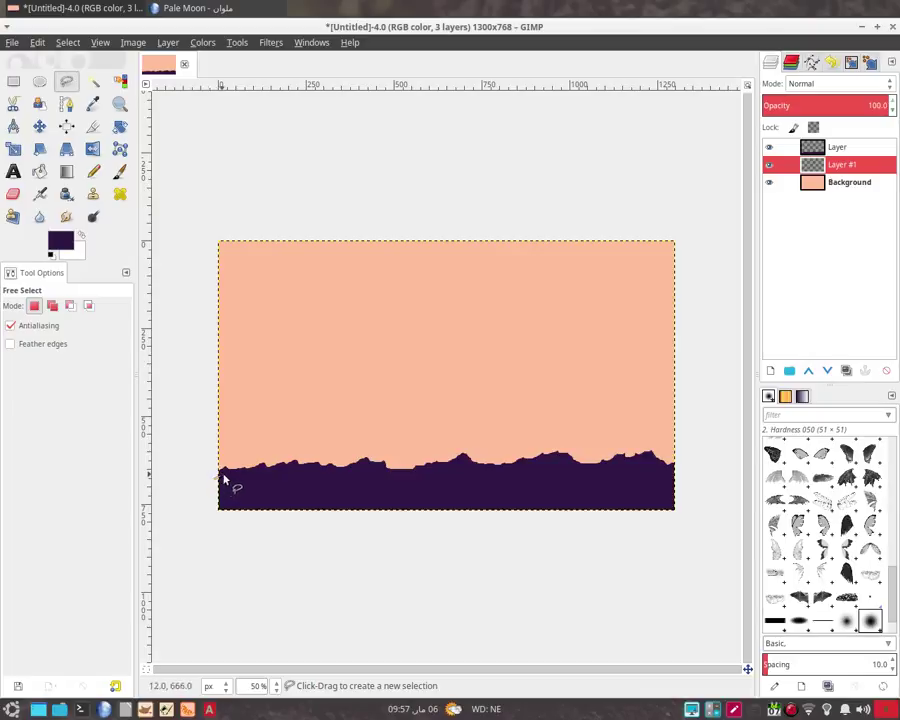
Step: Free-select a taller jagged ridge just above the purple hills, closed below the canvas bottom
{"action": "left_click_drag", "start_coordinate": [295, 458], "coordinate": [375, 447]}
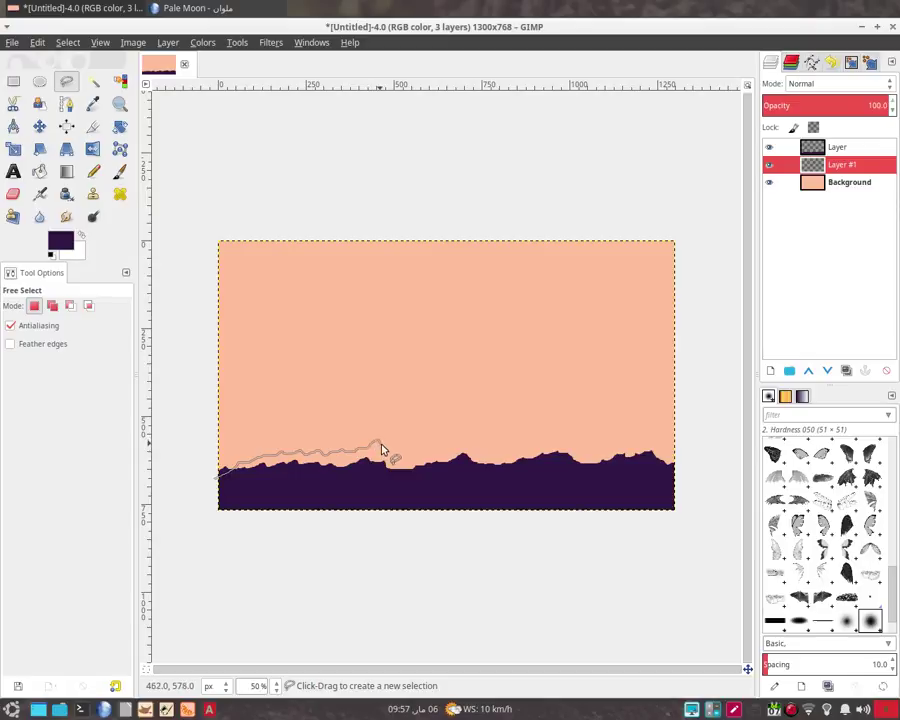
{"action": "mouse_move", "coordinate": [406, 457]}
{"action": "left_mouse_down"}
{"action": "mouse_move", "coordinate": [478, 458]}
{"action": "mouse_move", "coordinate": [502, 469]}
{"action": "mouse_move", "coordinate": [538, 455]}
{"action": "mouse_move", "coordinate": [577, 468]}
{"action": "mouse_move", "coordinate": [615, 449]}
{"action": "mouse_move", "coordinate": [657, 451]}
{"action": "left_mouse_up"}
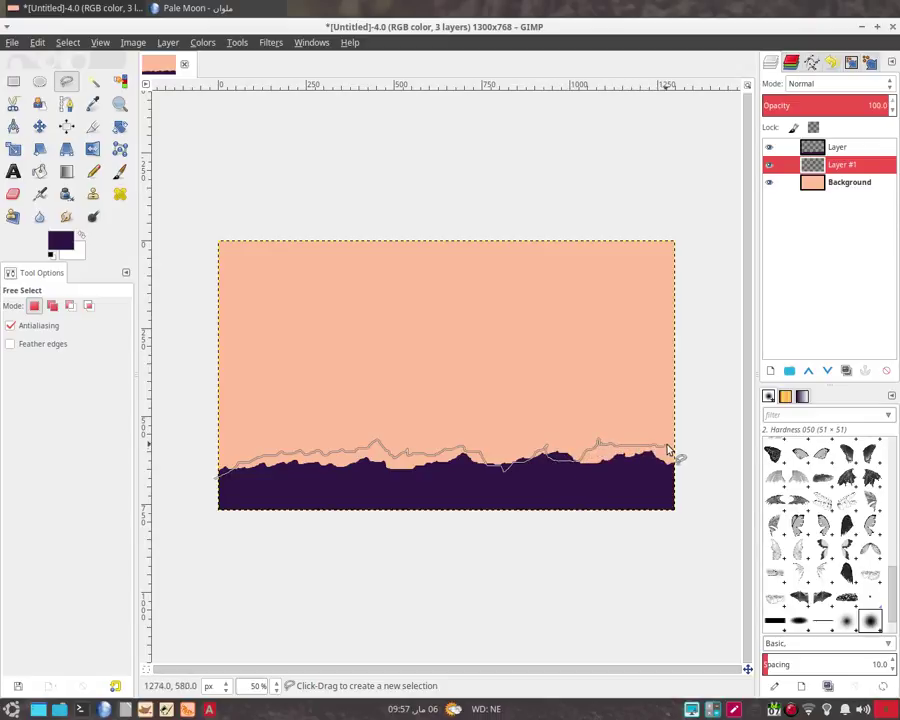
{"action": "left_click", "coordinate": [678, 517]}
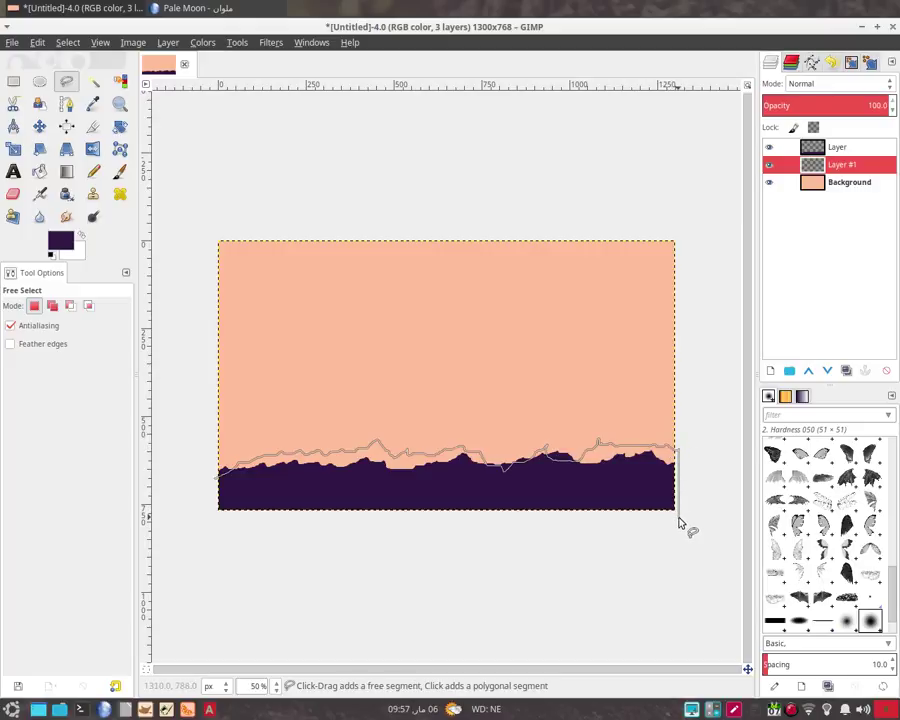
{"action": "left_click", "coordinate": [212, 517]}
{"action": "left_click", "coordinate": [216, 478]}
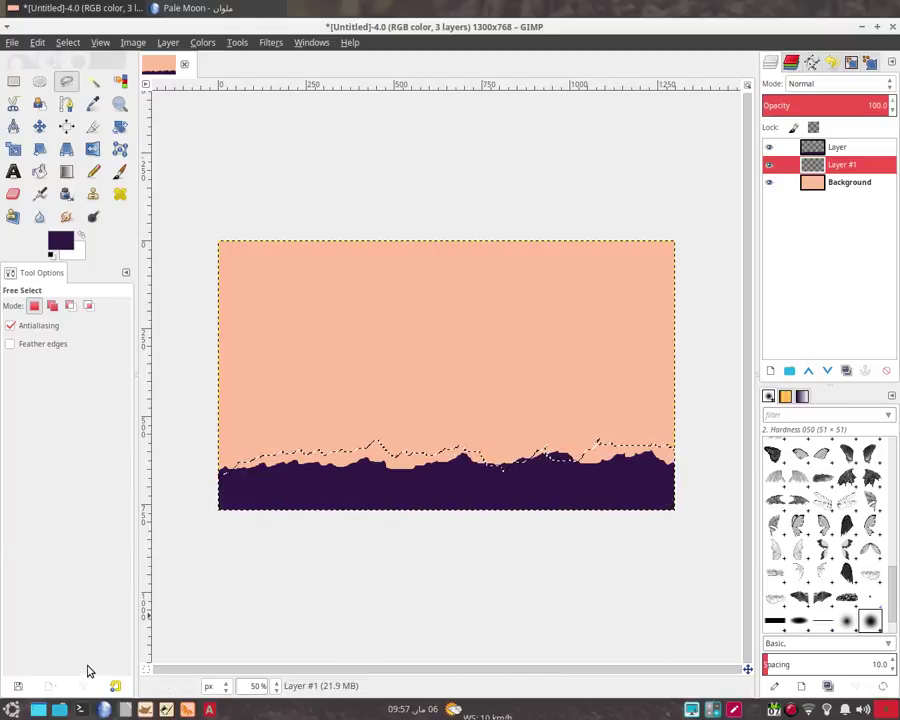
Step: Copy #A01A7D from Melwan and try it as foreground, then cancel the change
{"action": "left_click", "coordinate": [66, 12]}
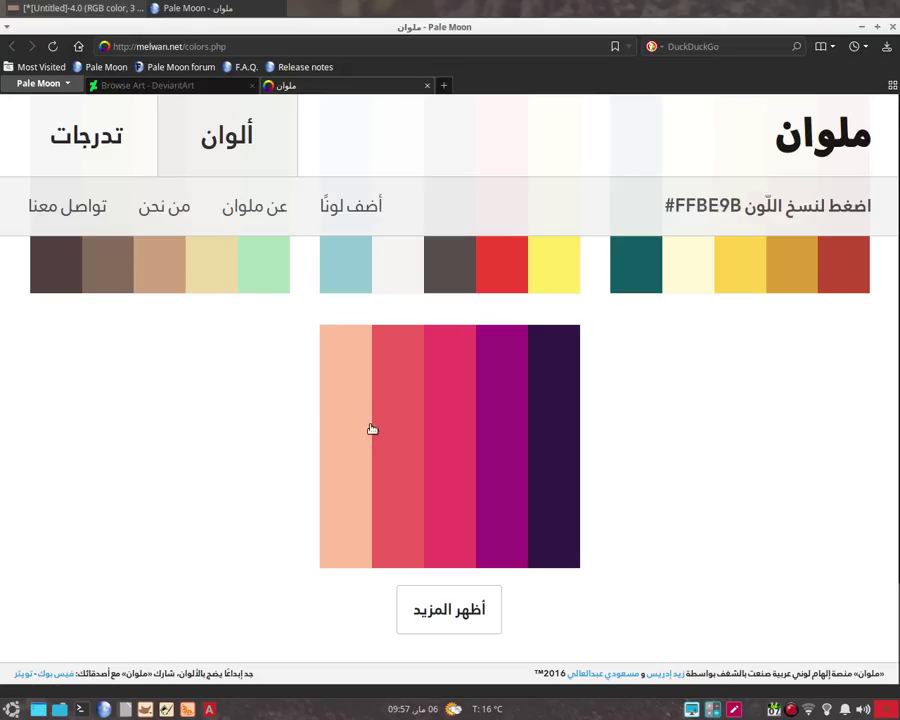
{"action": "left_click", "coordinate": [496, 468]}
{"action": "left_click", "coordinate": [66, 8]}
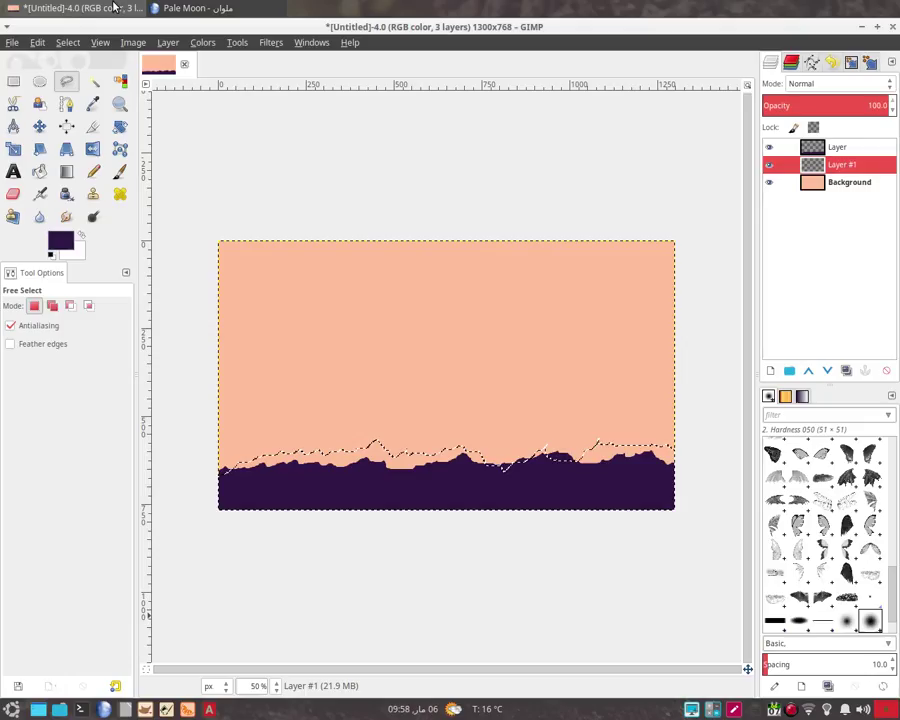
{"action": "left_click", "coordinate": [62, 240]}
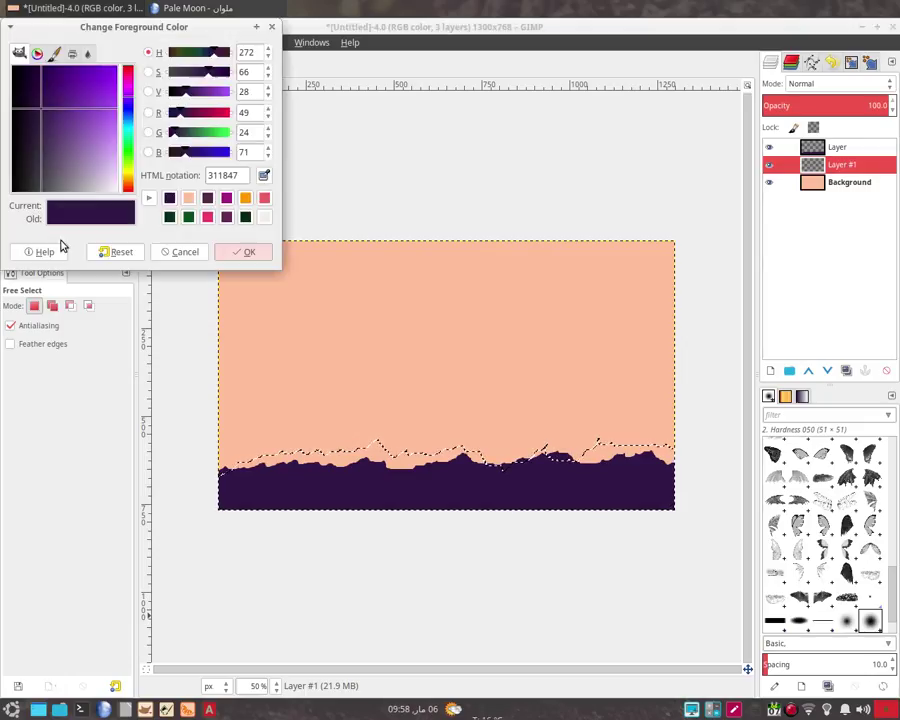
{"action": "double_click", "coordinate": [218, 175]}
{"action": "right_click", "coordinate": [220, 176]}
{"action": "left_click", "coordinate": [251, 218]}
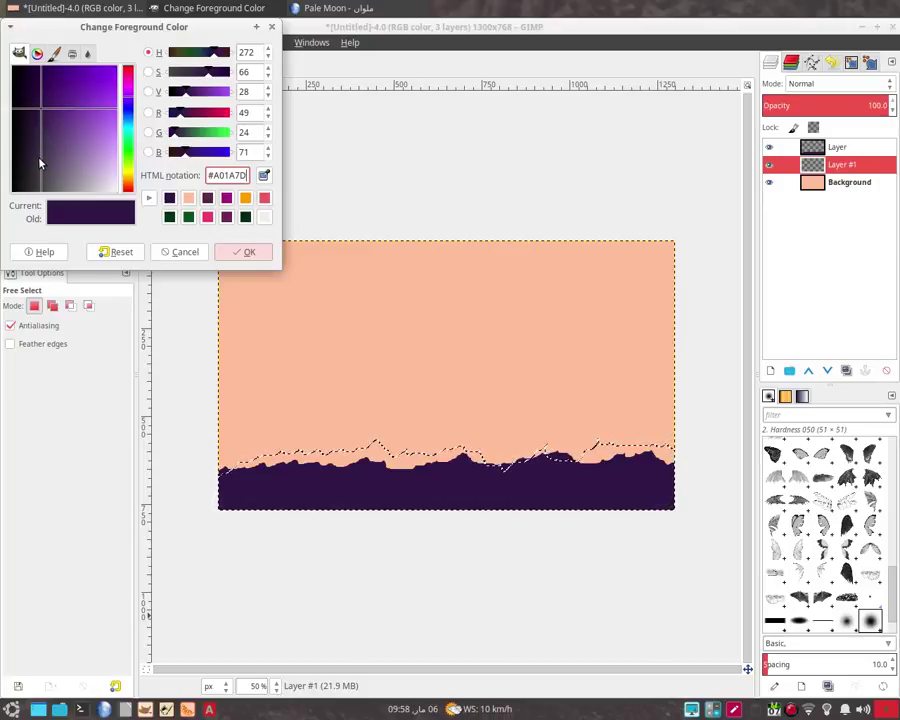
{"action": "left_click_drag", "start_coordinate": [40, 127], "coordinate": [41, 123]}
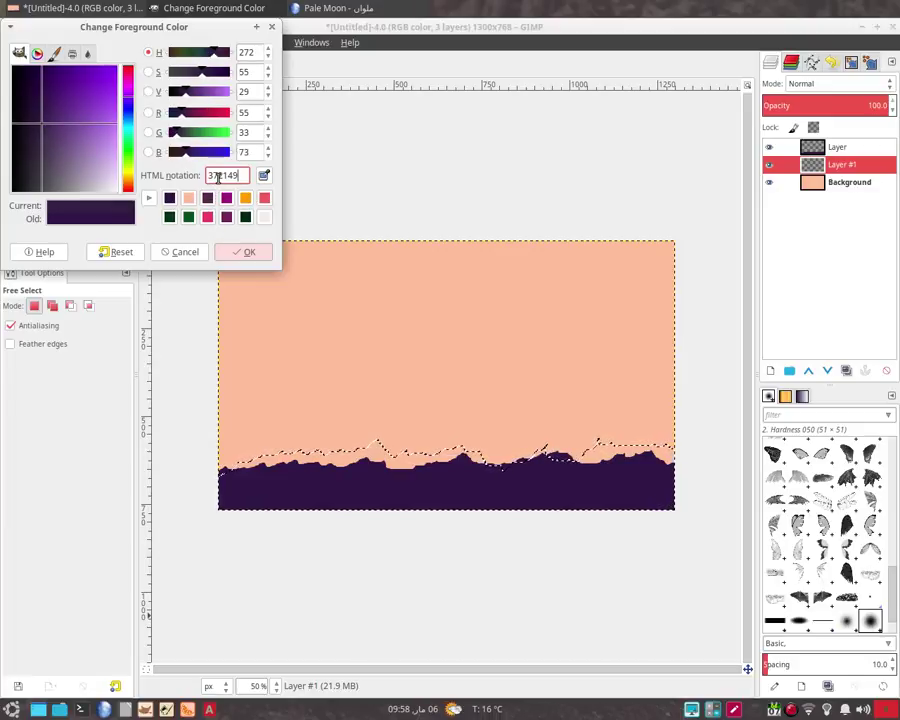
{"action": "left_click", "coordinate": [178, 255]}
Step: Copy #A01A7D from the palette again and set it as the foreground colour
{"action": "left_click", "coordinate": [60, 7]}
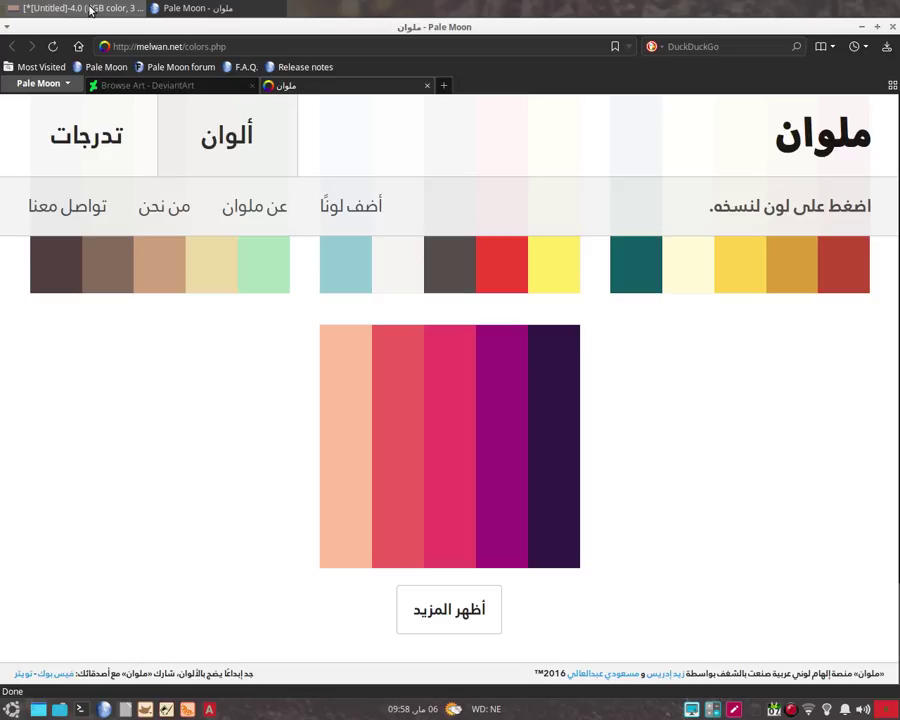
{"action": "left_click", "coordinate": [502, 438]}
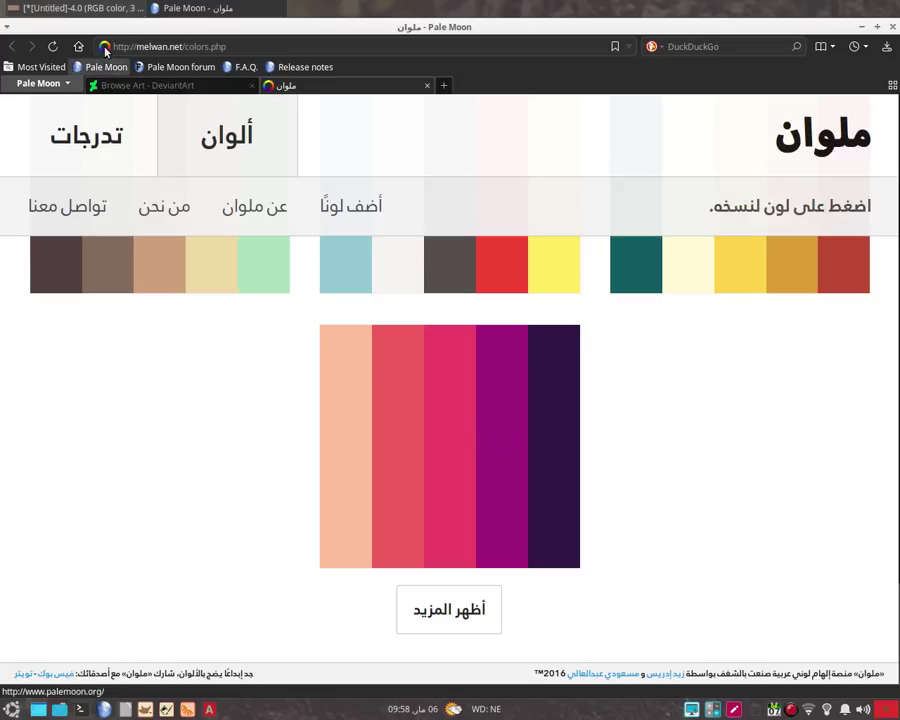
{"action": "left_click", "coordinate": [135, 8]}
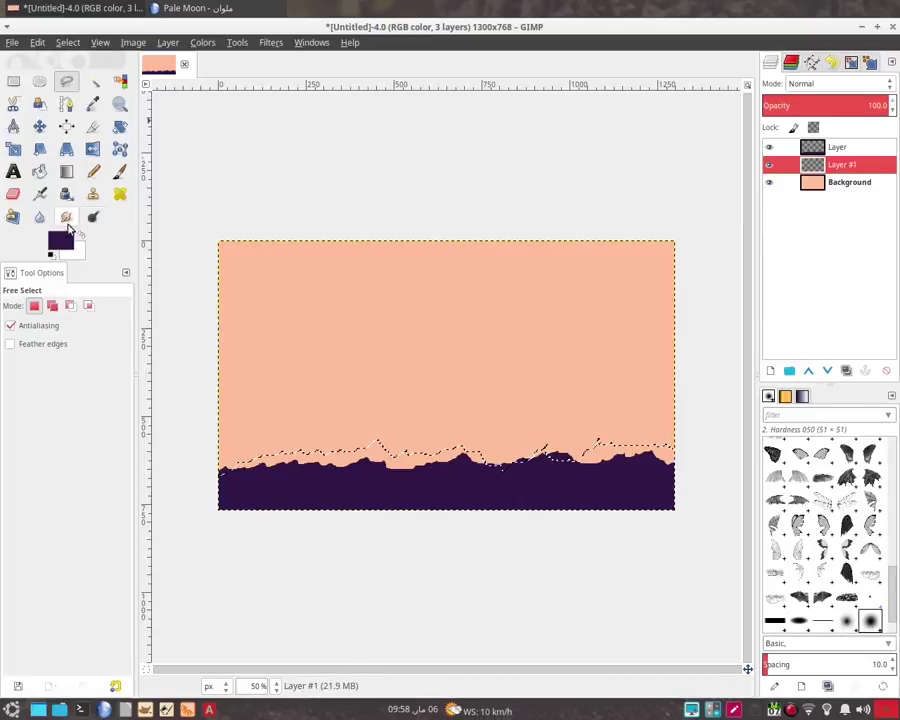
{"action": "left_click", "coordinate": [60, 234]}
{"action": "right_click", "coordinate": [231, 175]}
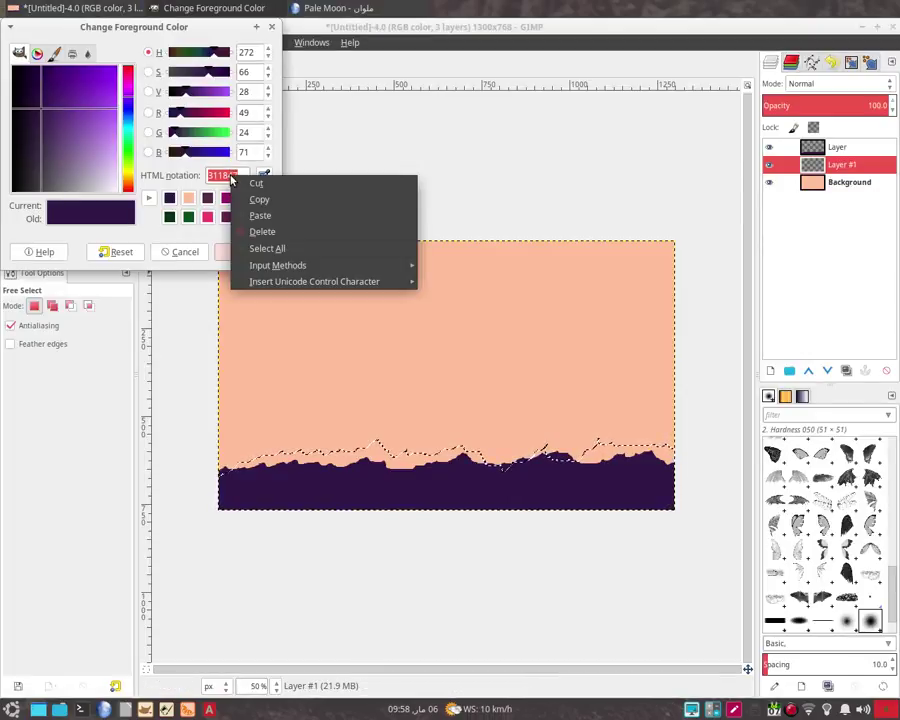
{"action": "left_click", "coordinate": [257, 215]}
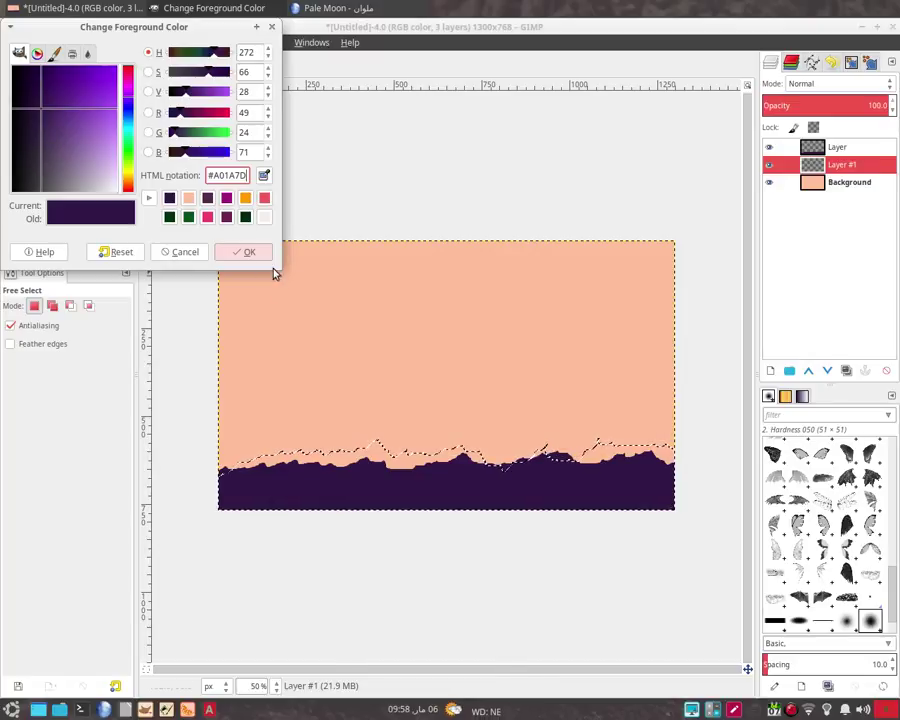
{"action": "left_click", "coordinate": [249, 252]}
Step: Darken the foreground to muted purple #5f3153, fill the ridge selection, and deselect
{"action": "left_click", "coordinate": [172, 238]}
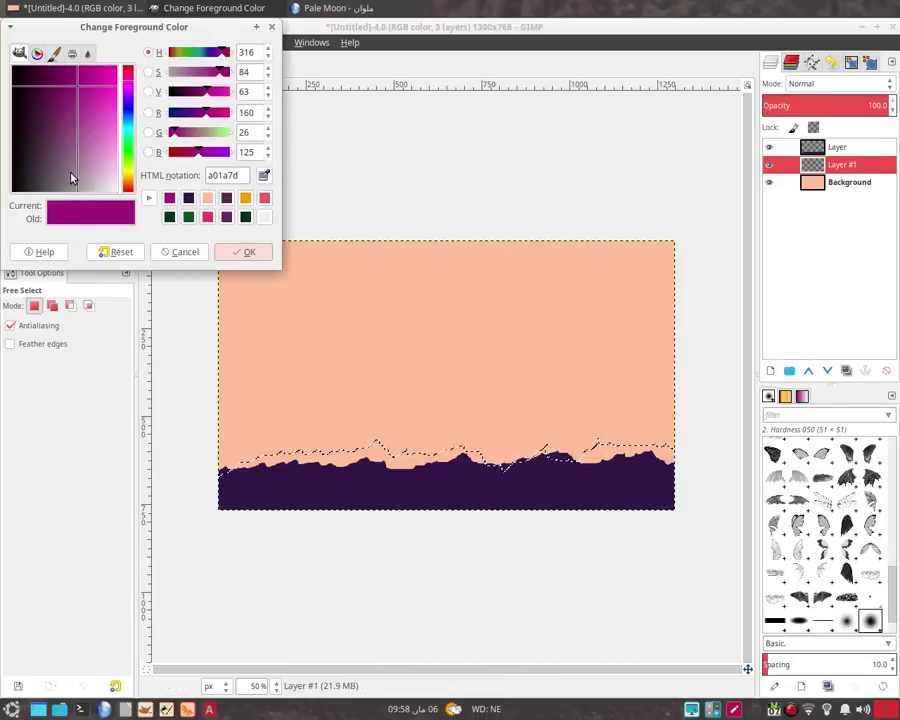
{"action": "left_click", "coordinate": [51, 134]}
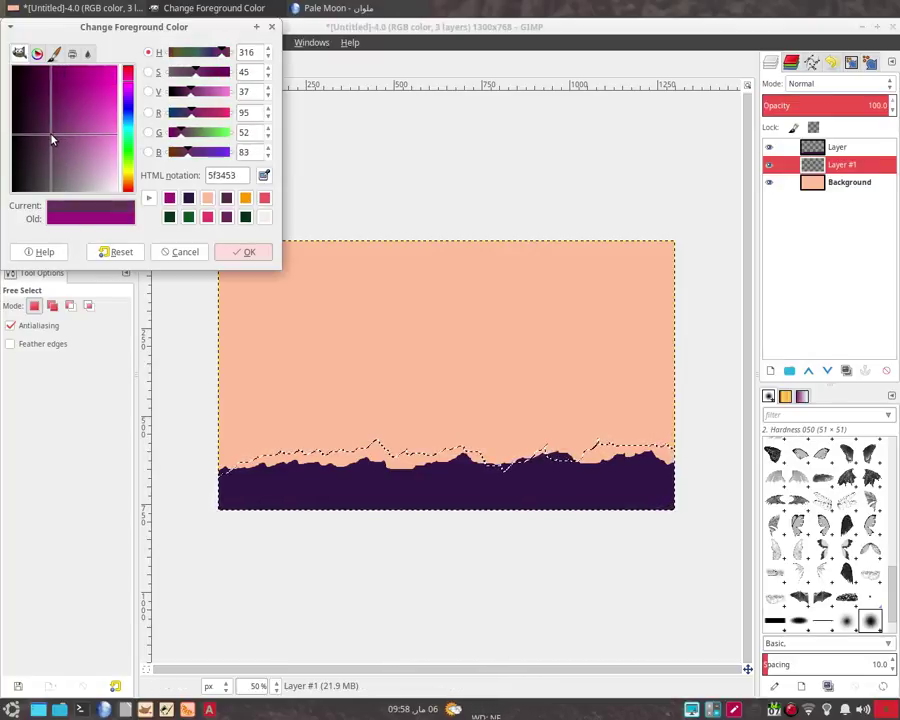
{"action": "left_click_drag", "start_coordinate": [51, 138], "coordinate": [52, 134]}
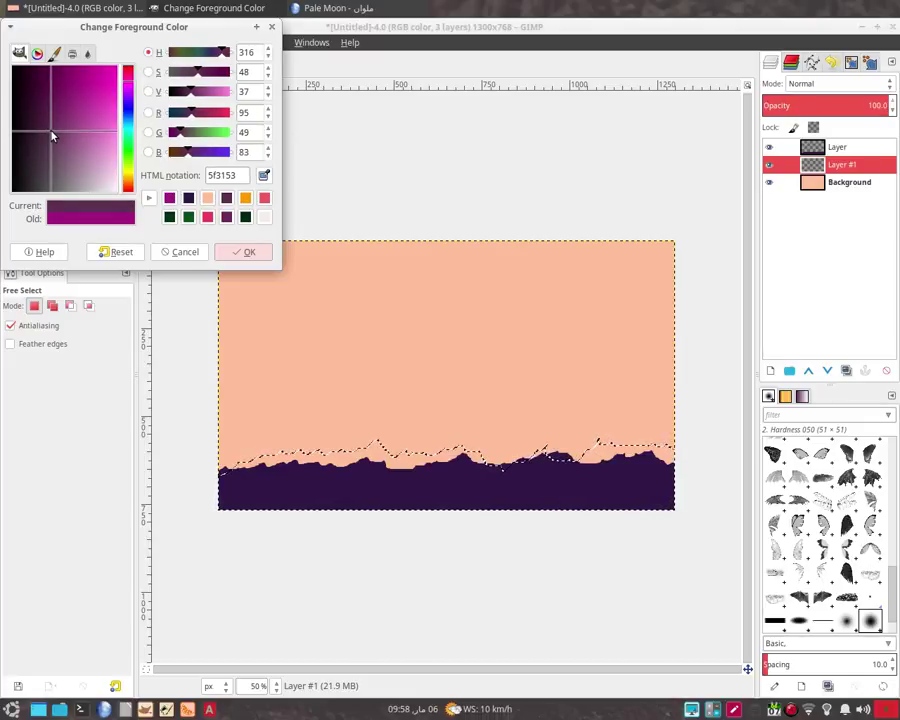
{"action": "left_click", "coordinate": [262, 252]}
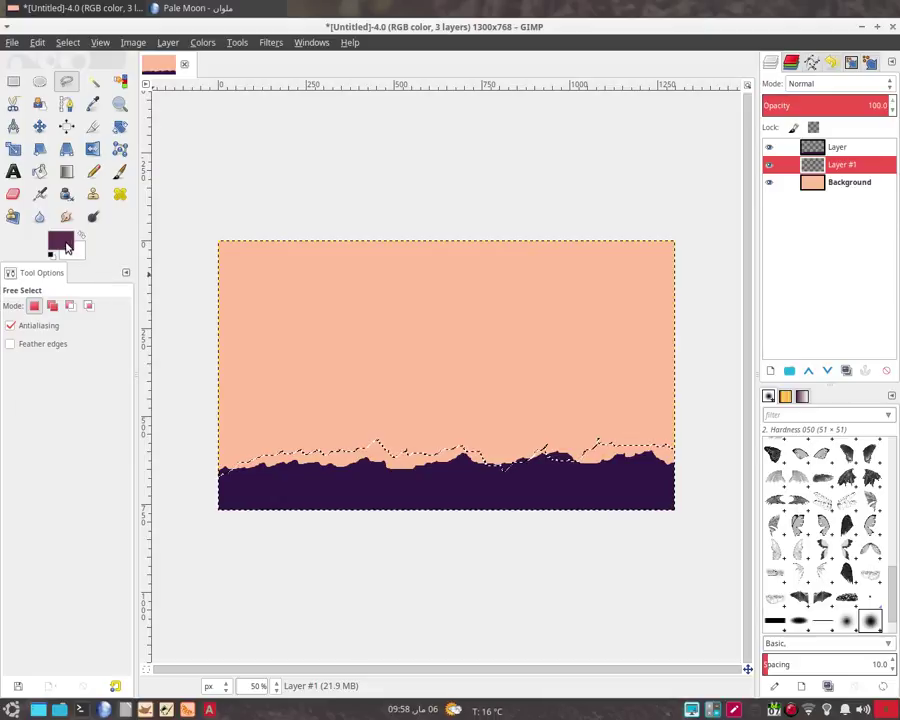
{"action": "left_click_drag", "start_coordinate": [61, 243], "coordinate": [398, 458]}
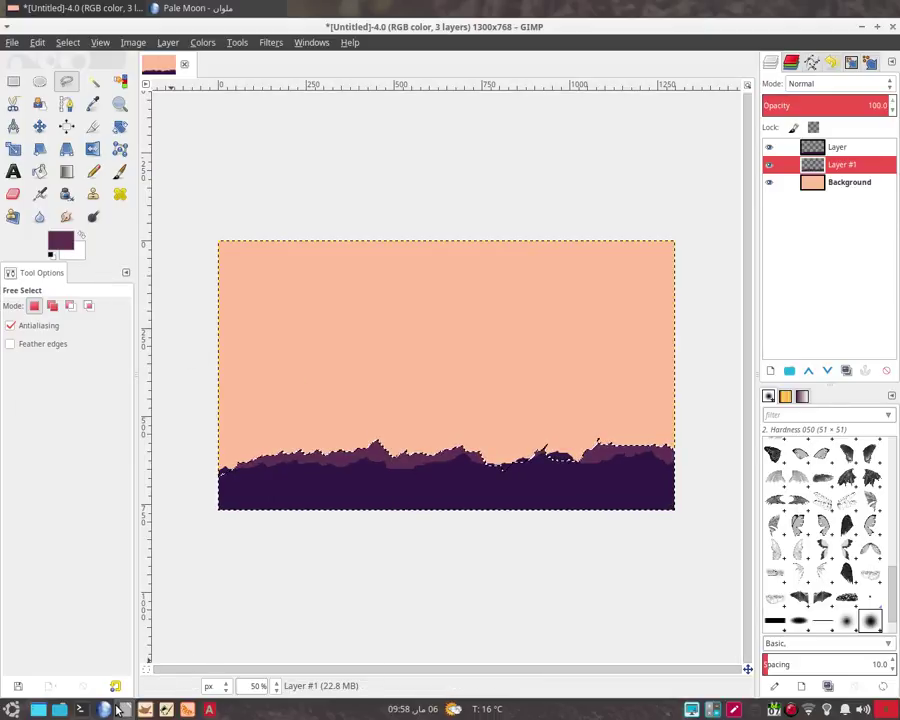
{"action": "right_click", "coordinate": [212, 464]}
{"action": "mouse_move", "coordinate": [243, 511]}
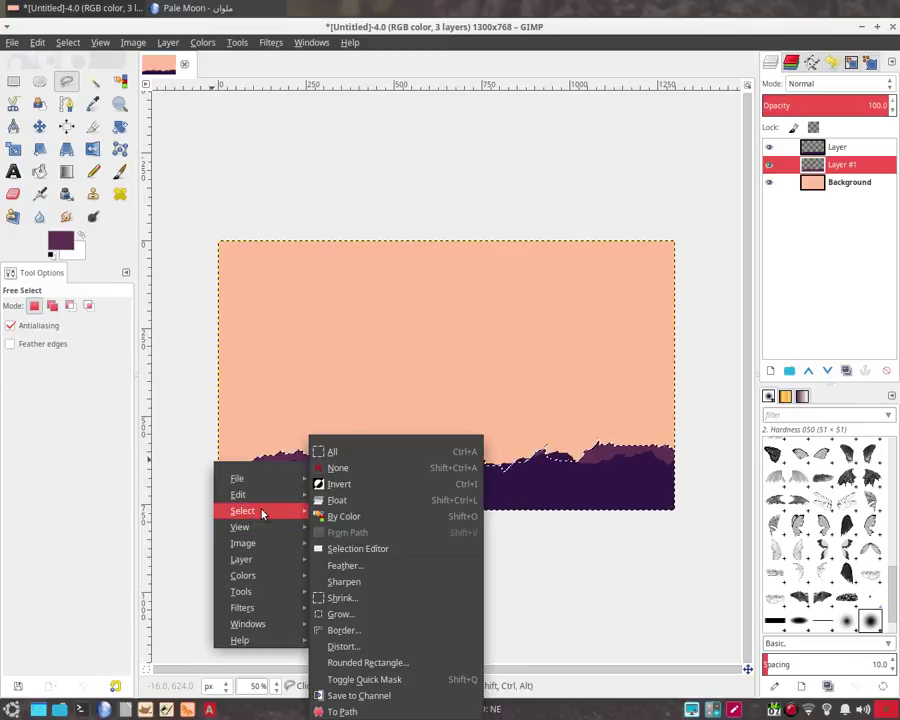
{"action": "left_click", "coordinate": [338, 467]}
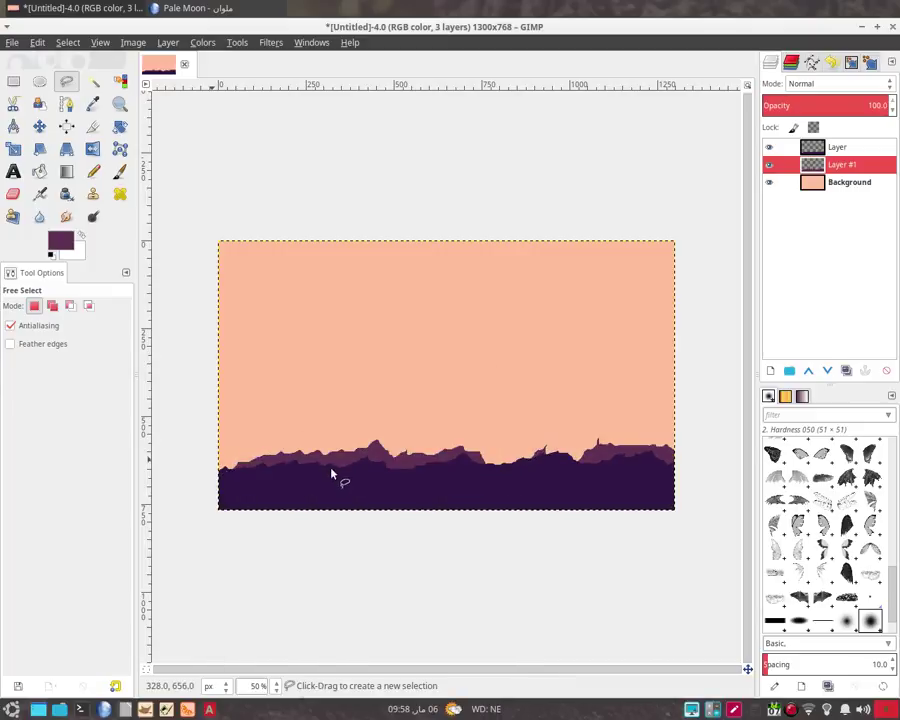
{"action": "left_click", "coordinate": [839, 184]}
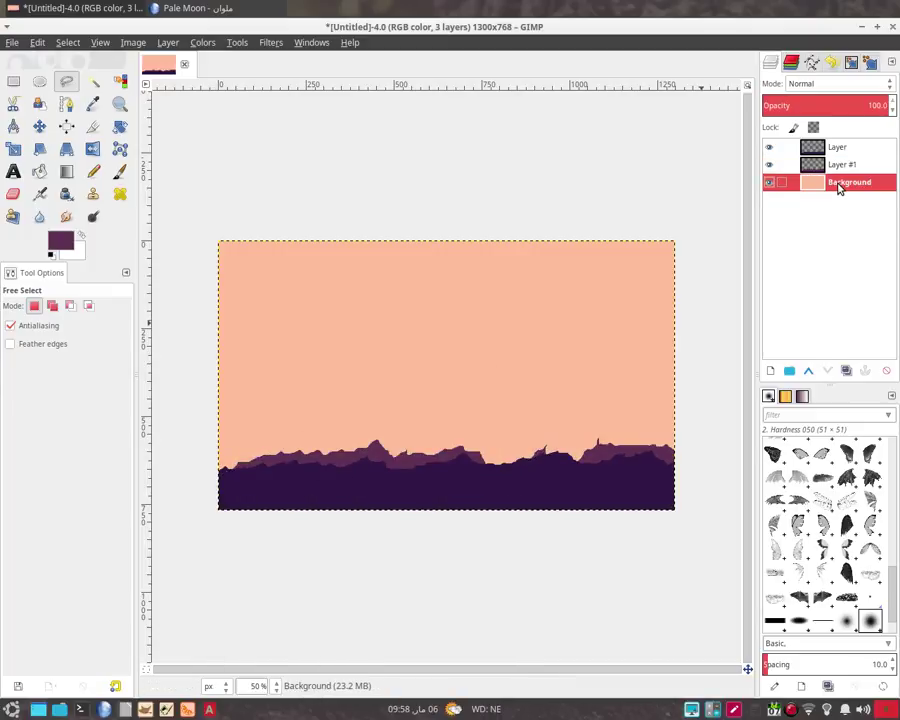
Step: Add a fourth transparent layer and free-select a higher rolling hill shape down to the bottom
{"action": "left_click", "coordinate": [771, 371]}
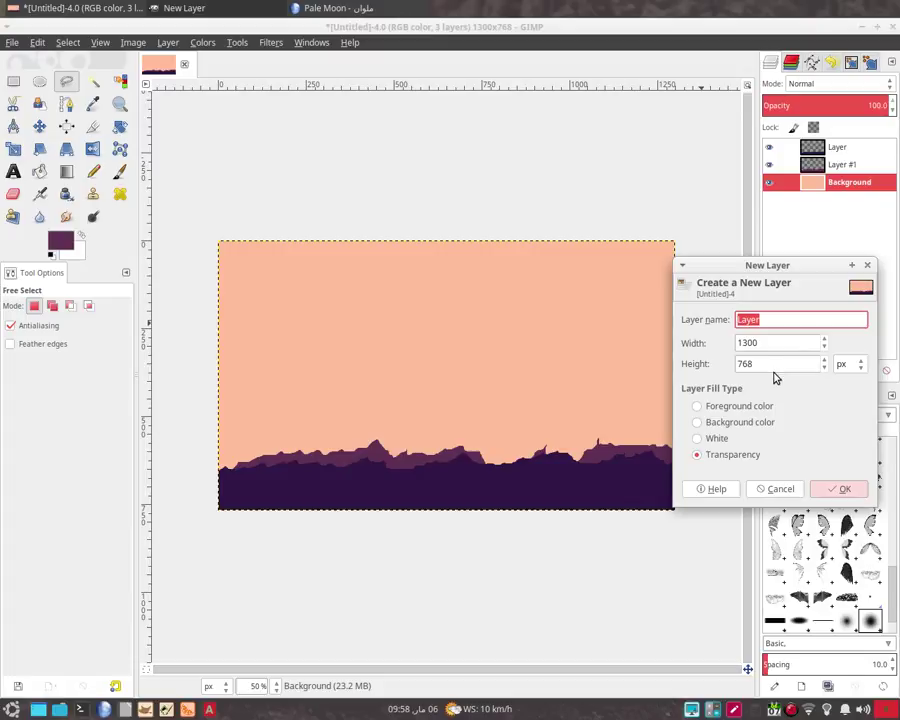
{"action": "left_click", "coordinate": [842, 489]}
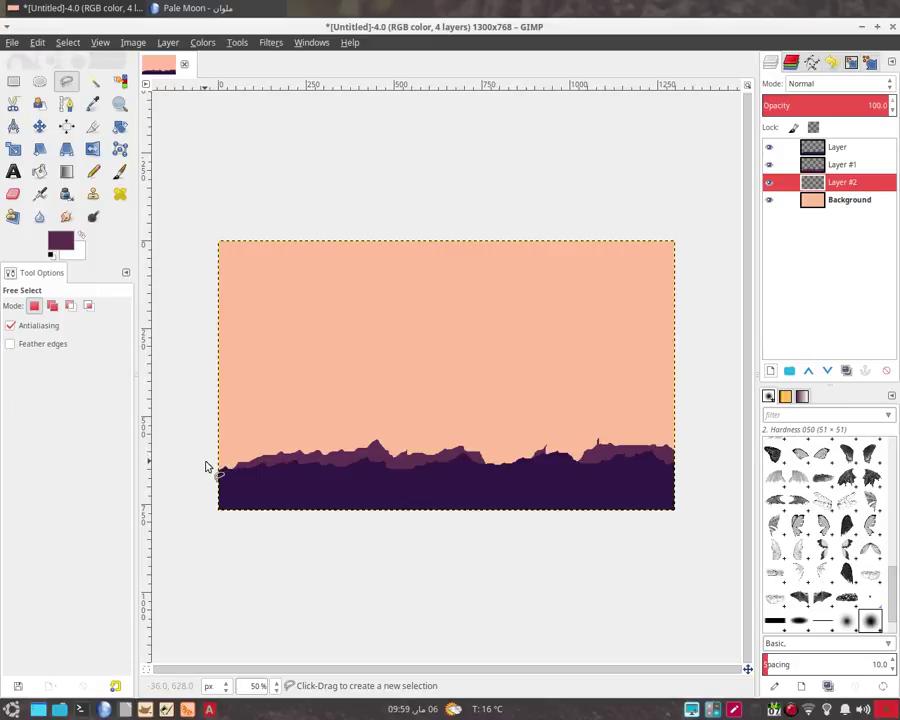
{"action": "left_click_drag", "start_coordinate": [210, 470], "coordinate": [258, 447]}
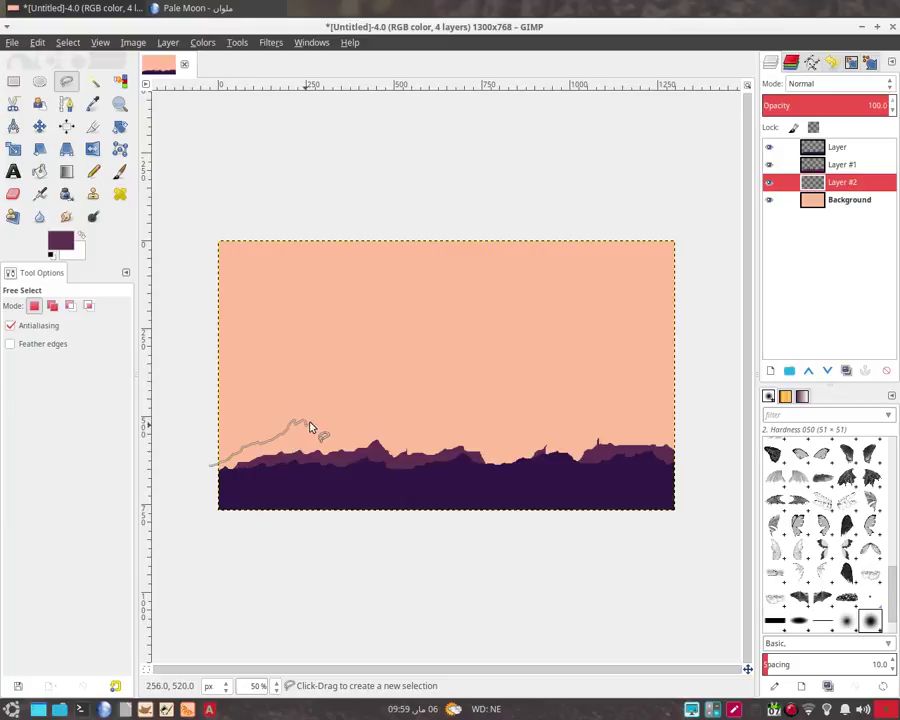
{"action": "mouse_move", "coordinate": [310, 427]}
{"action": "left_mouse_down"}
{"action": "mouse_move", "coordinate": [341, 410]}
{"action": "mouse_move", "coordinate": [343, 420]}
{"action": "mouse_move", "coordinate": [445, 420]}
{"action": "mouse_move", "coordinate": [484, 394]}
{"action": "mouse_move", "coordinate": [516, 413]}
{"action": "left_mouse_up"}
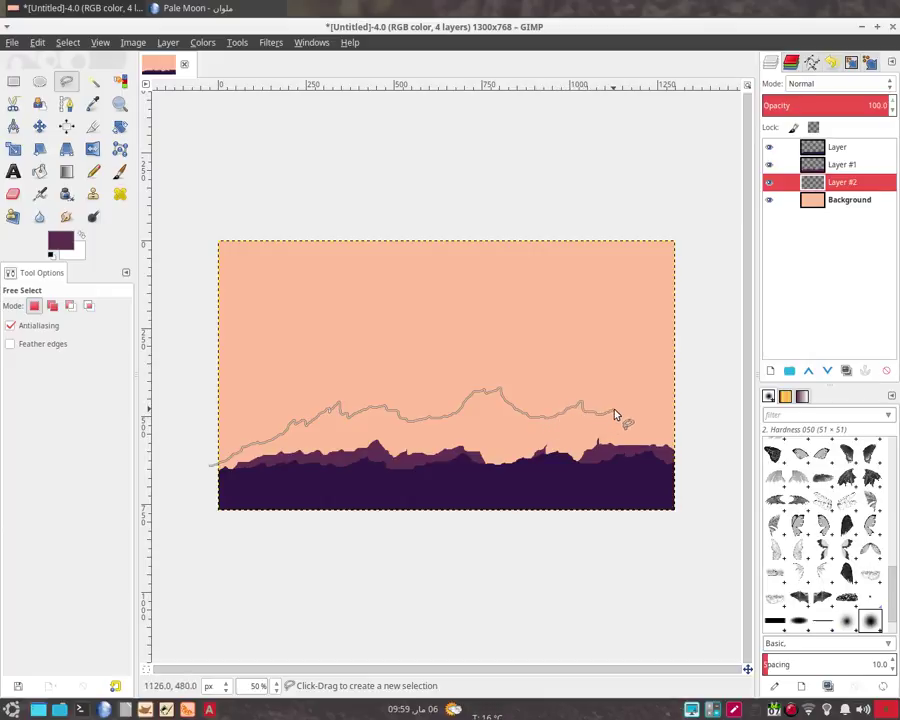
{"action": "left_click_drag", "start_coordinate": [639, 415], "coordinate": [652, 421]}
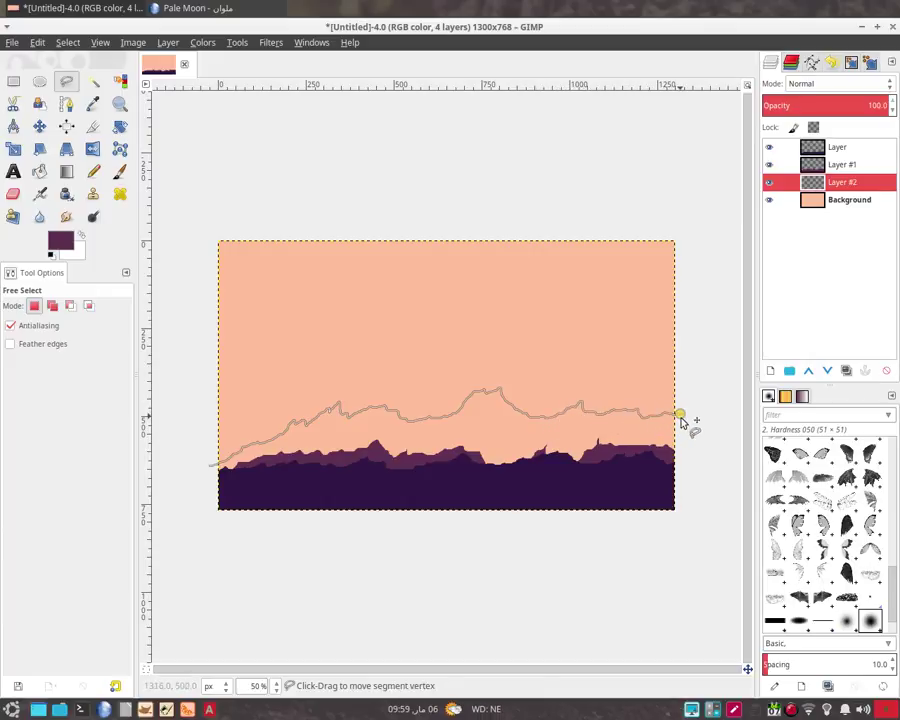
{"action": "left_click", "coordinate": [678, 519]}
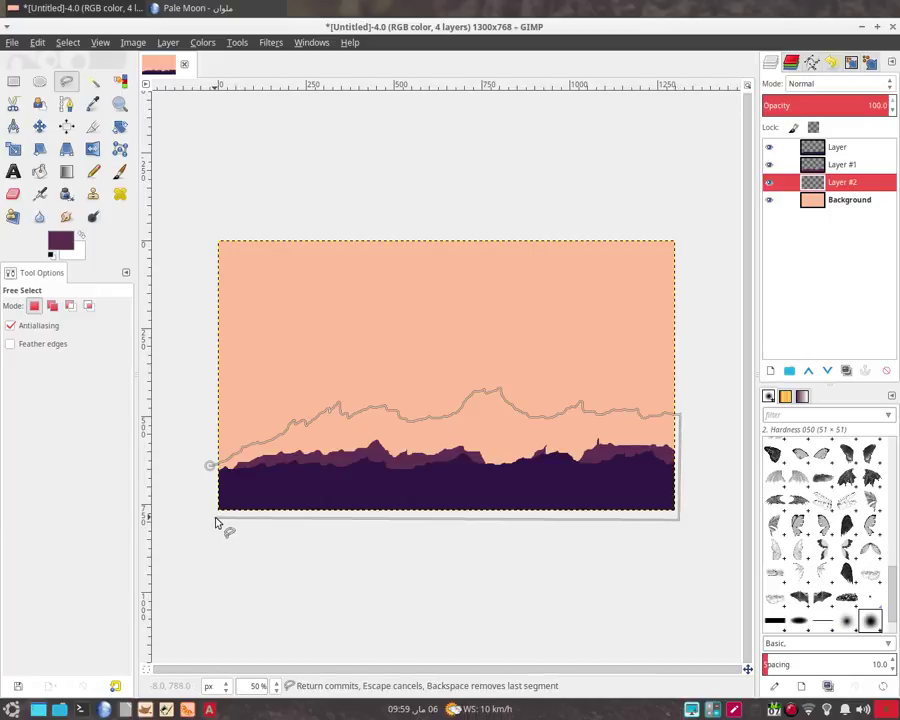
{"action": "left_click", "coordinate": [216, 519]}
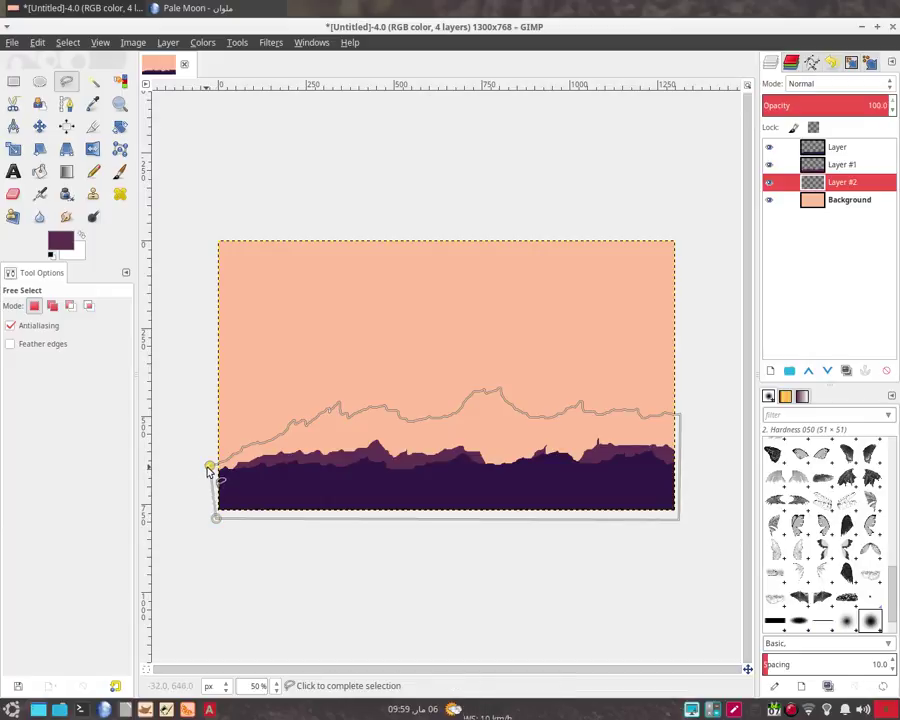
{"action": "left_click", "coordinate": [209, 469]}
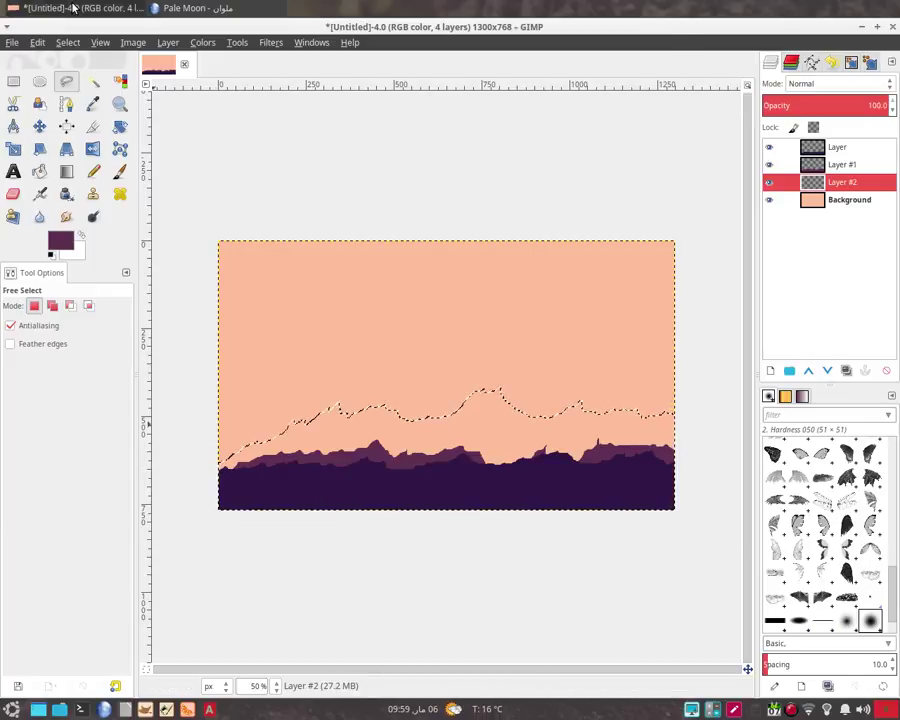
{"action": "left_click", "coordinate": [190, 8]}
Step: Copy pink #EC4067 from Melwan, make it the foreground, and fill the hill selection
{"action": "left_click", "coordinate": [446, 506]}
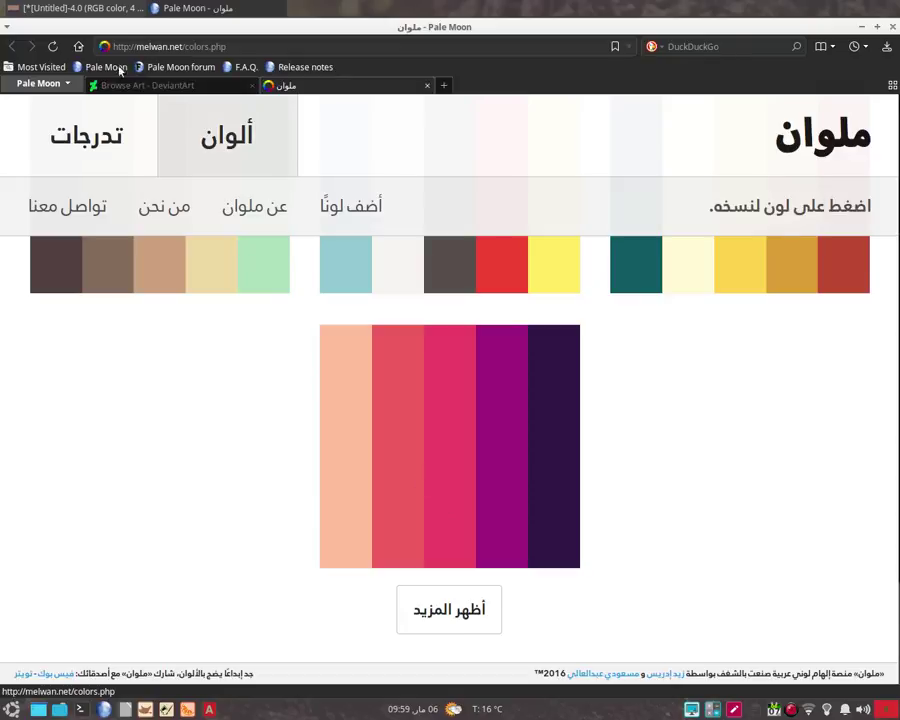
{"action": "left_click", "coordinate": [55, 8]}
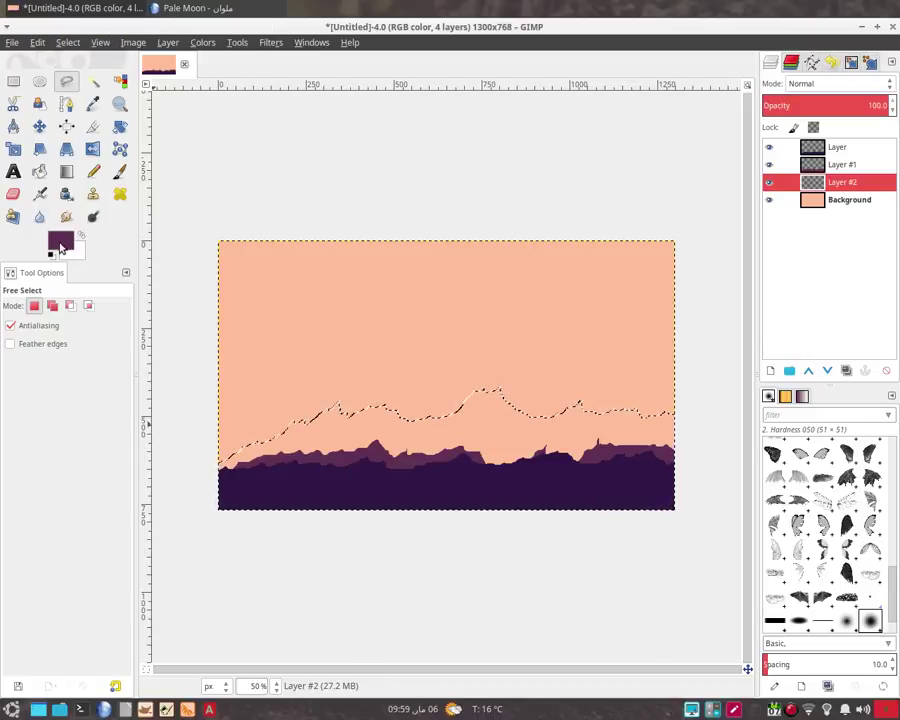
{"action": "left_click", "coordinate": [60, 240]}
{"action": "triple_click", "coordinate": [213, 175]}
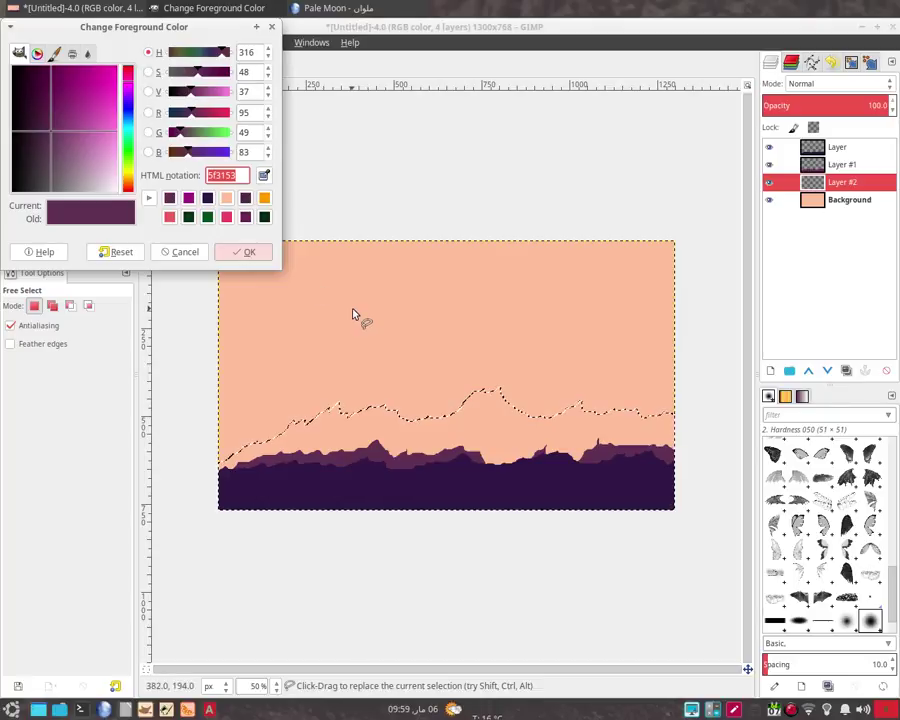
{"action": "key", "text": "ctrl+v"}
{"action": "left_click", "coordinate": [243, 251]}
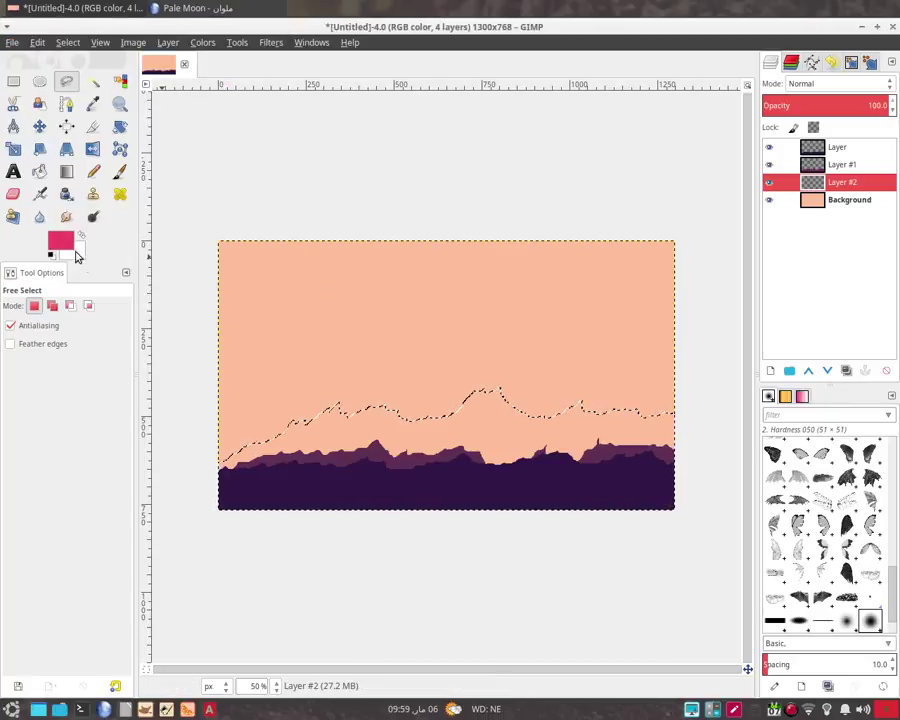
{"action": "left_click_drag", "start_coordinate": [62, 245], "coordinate": [398, 421]}
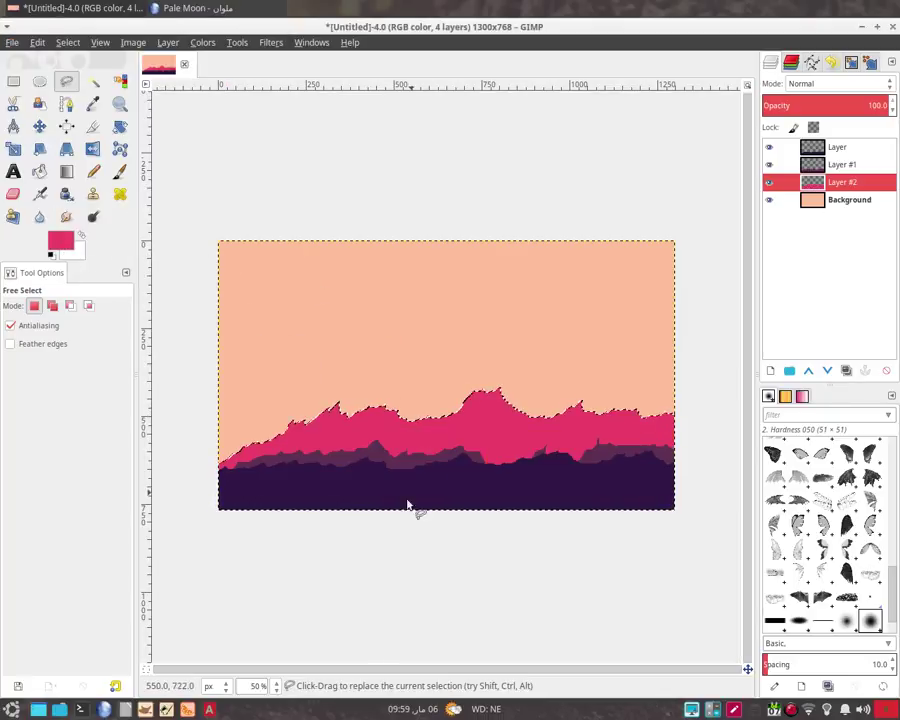
Step: Set the foreground to purple A01A7D from the Melwan palette and fill Layer #2's pink hills with it
{"action": "left_click", "coordinate": [55, 7]}
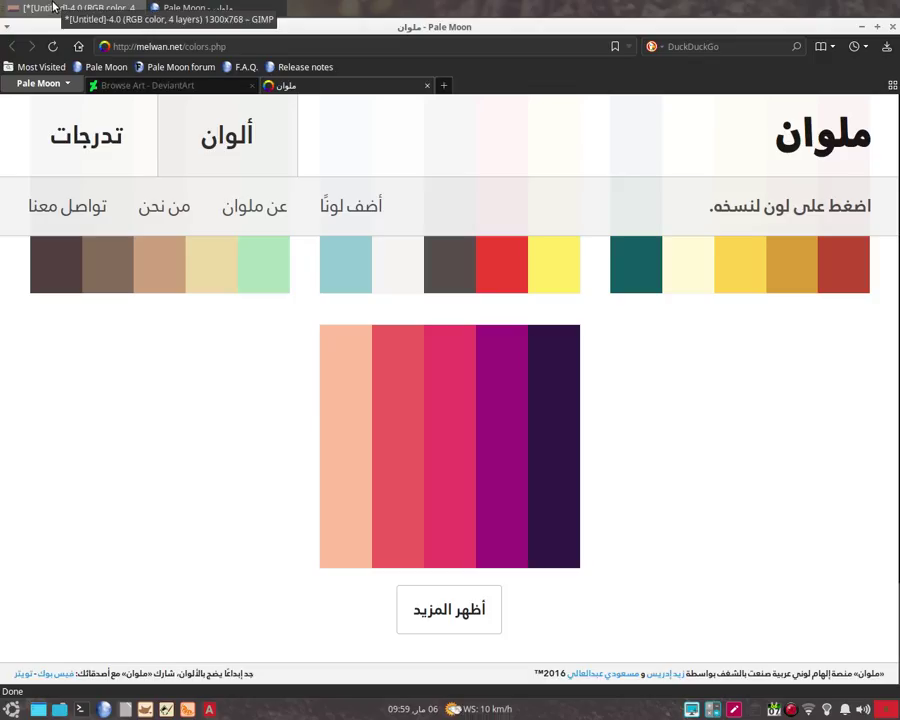
{"action": "left_click", "coordinate": [55, 7]}
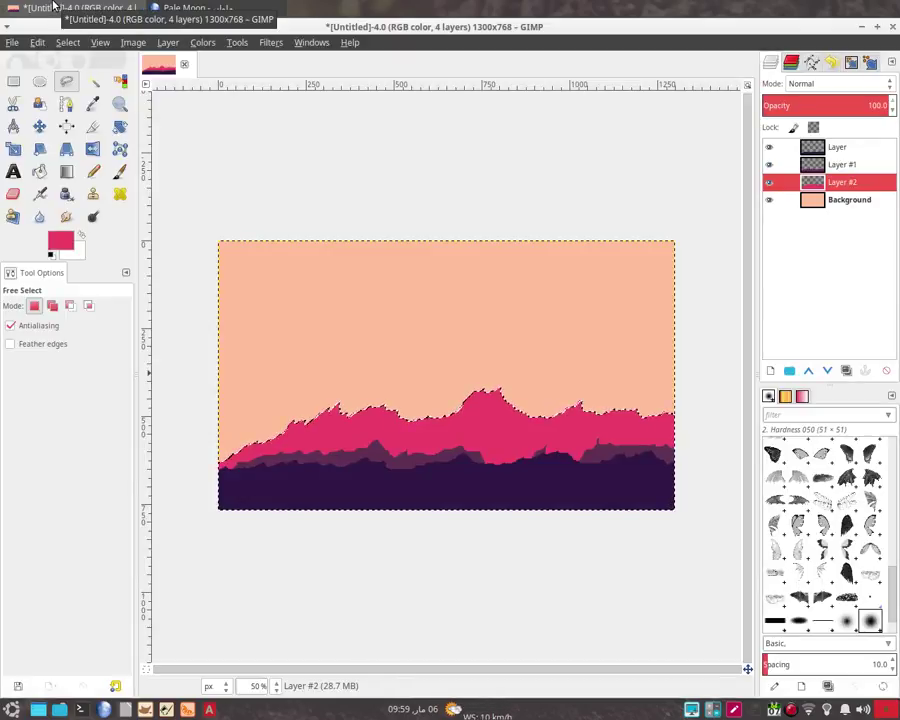
{"action": "left_click", "coordinate": [55, 7]}
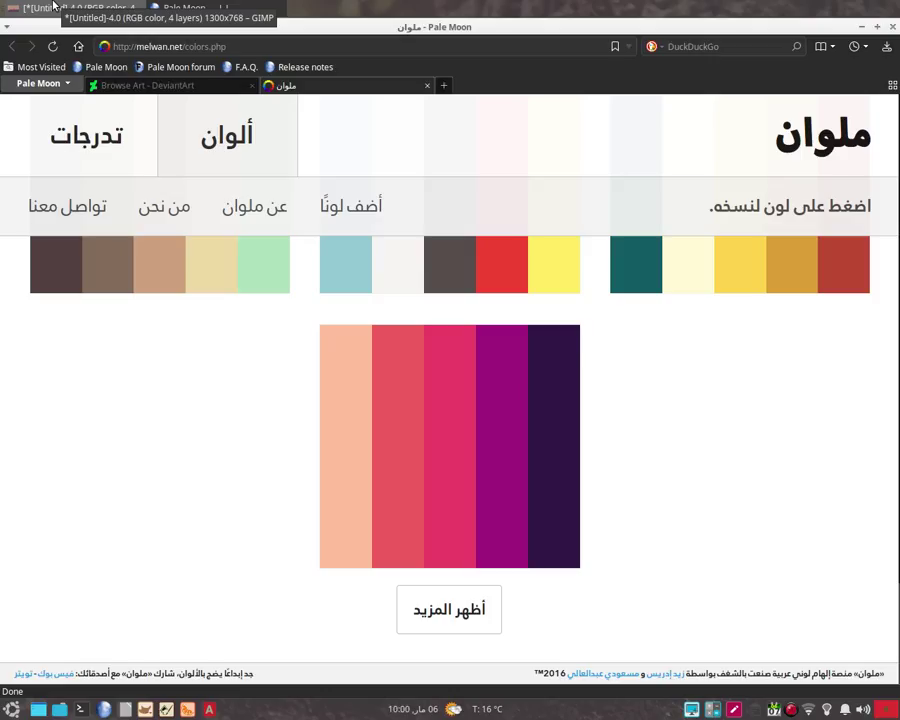
{"action": "left_click", "coordinate": [55, 7]}
{"action": "left_click", "coordinate": [55, 7]}
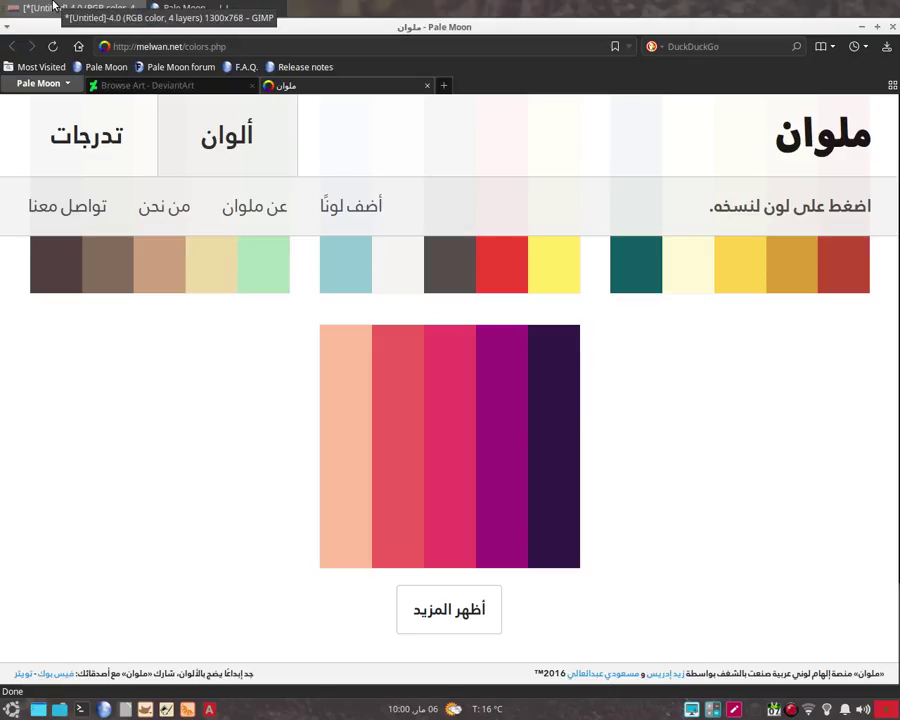
{"action": "left_click", "coordinate": [423, 387]}
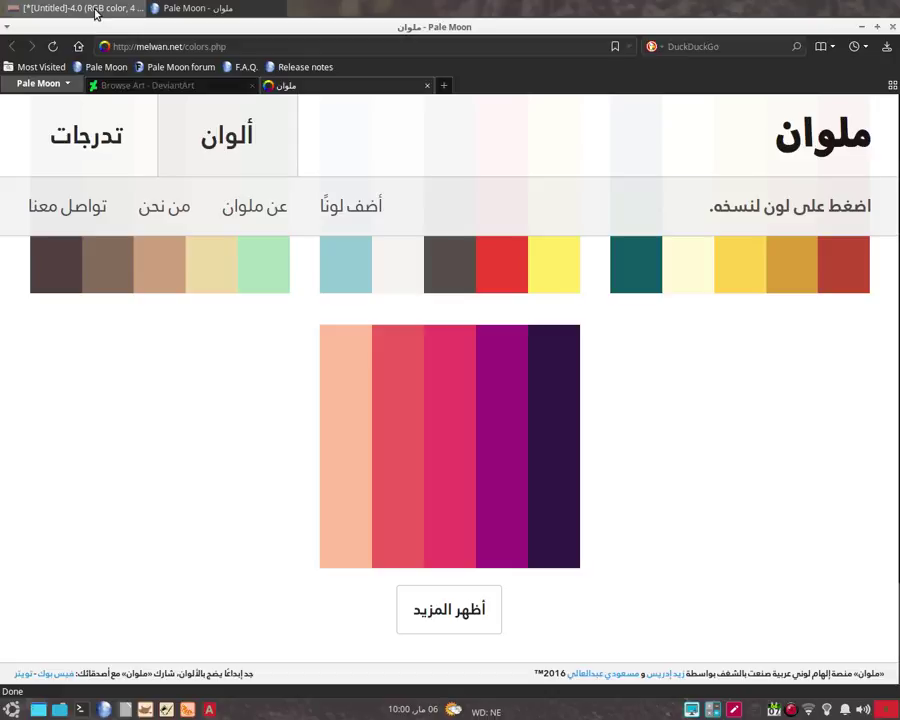
{"action": "left_click", "coordinate": [82, 9]}
{"action": "left_click", "coordinate": [58, 243]}
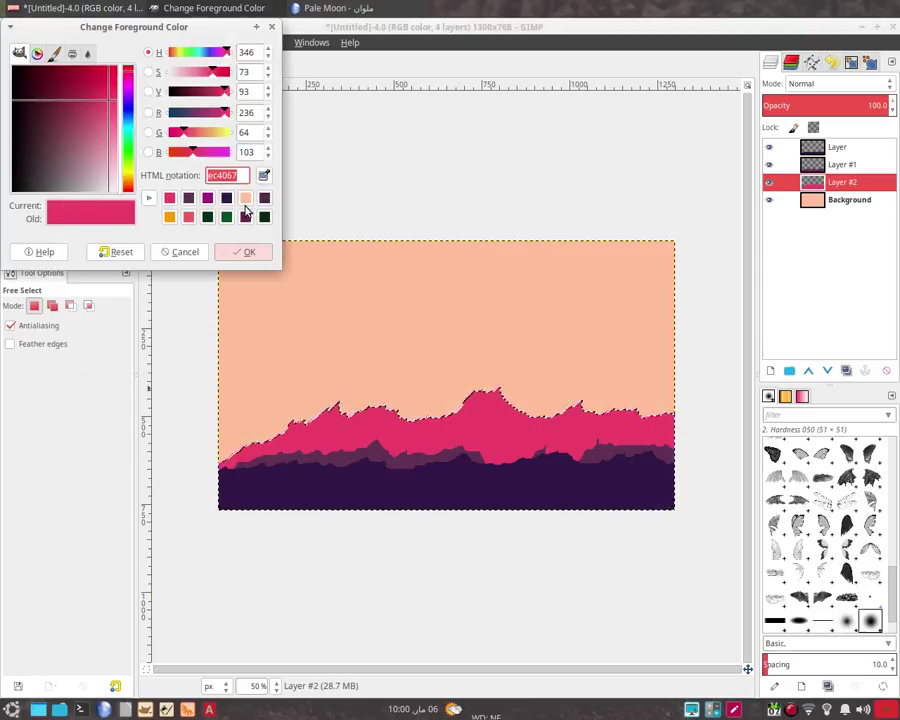
{"action": "left_click", "coordinate": [250, 252]}
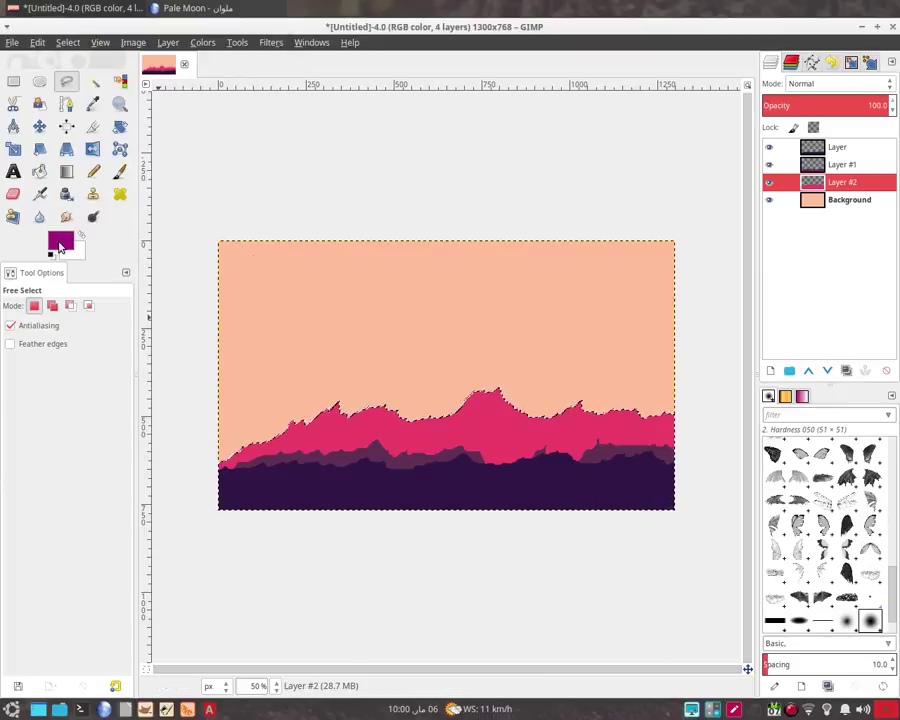
{"action": "left_click_drag", "start_coordinate": [60, 246], "coordinate": [375, 432]}
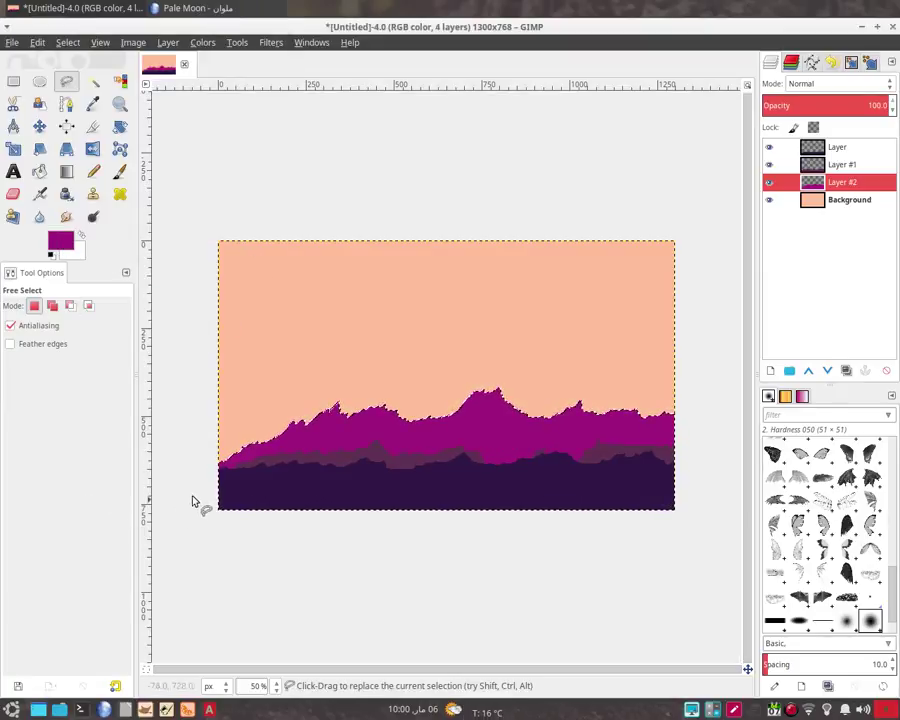
Step: Add a new Layer #3 directly above Background
{"action": "left_click", "coordinate": [822, 212]}
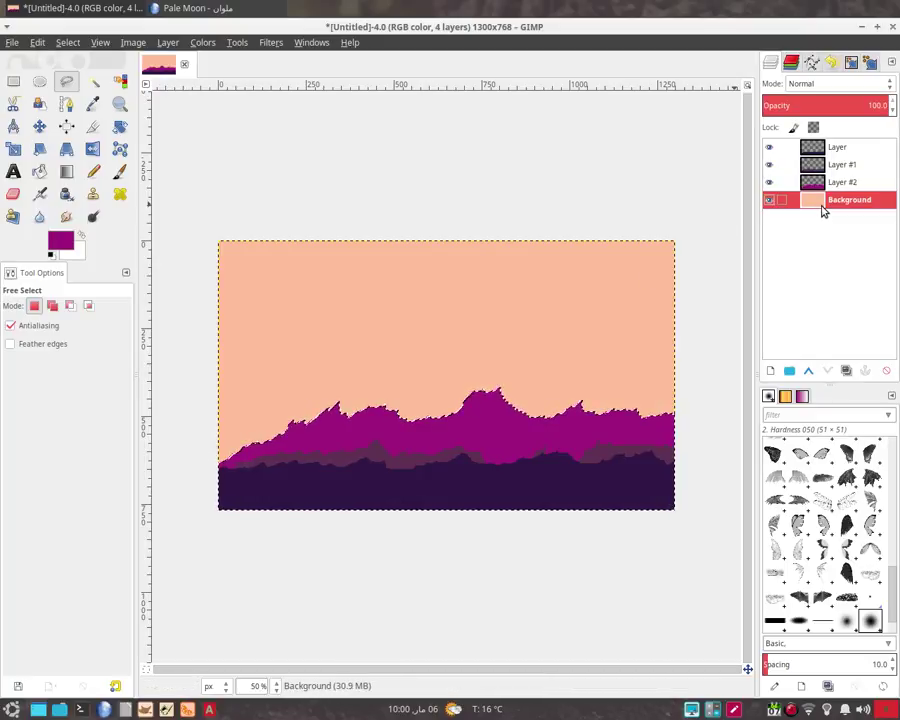
{"action": "left_click", "coordinate": [770, 370]}
{"action": "left_click", "coordinate": [849, 487]}
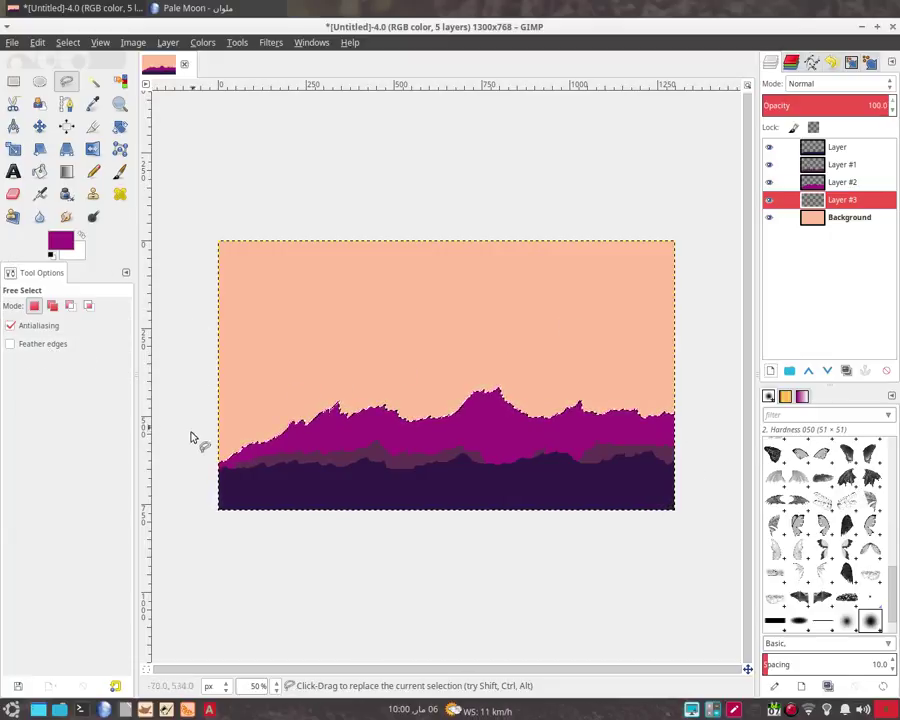
Step: Free-select a closed outline of three tall peaks rising behind the purple hills
{"action": "left_click_drag", "start_coordinate": [210, 457], "coordinate": [245, 408]}
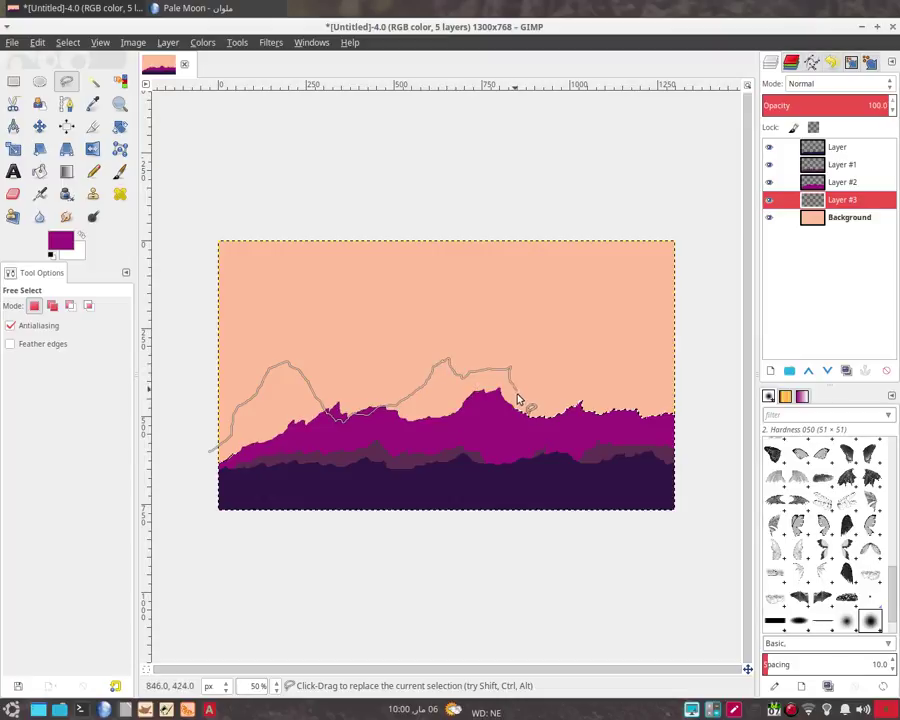
{"action": "mouse_move", "coordinate": [518, 399]}
{"action": "left_mouse_down"}
{"action": "mouse_move", "coordinate": [526, 421]}
{"action": "mouse_move", "coordinate": [601, 366]}
{"action": "mouse_move", "coordinate": [618, 368]}
{"action": "mouse_move", "coordinate": [667, 413]}
{"action": "mouse_move", "coordinate": [680, 412]}
{"action": "left_mouse_up"}
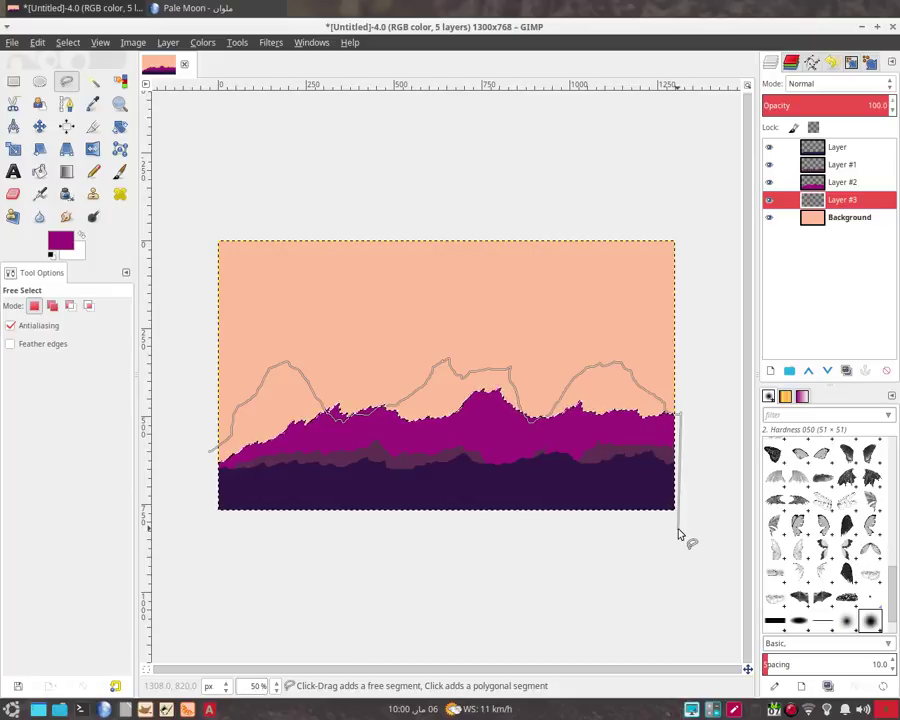
{"action": "left_click", "coordinate": [679, 526]}
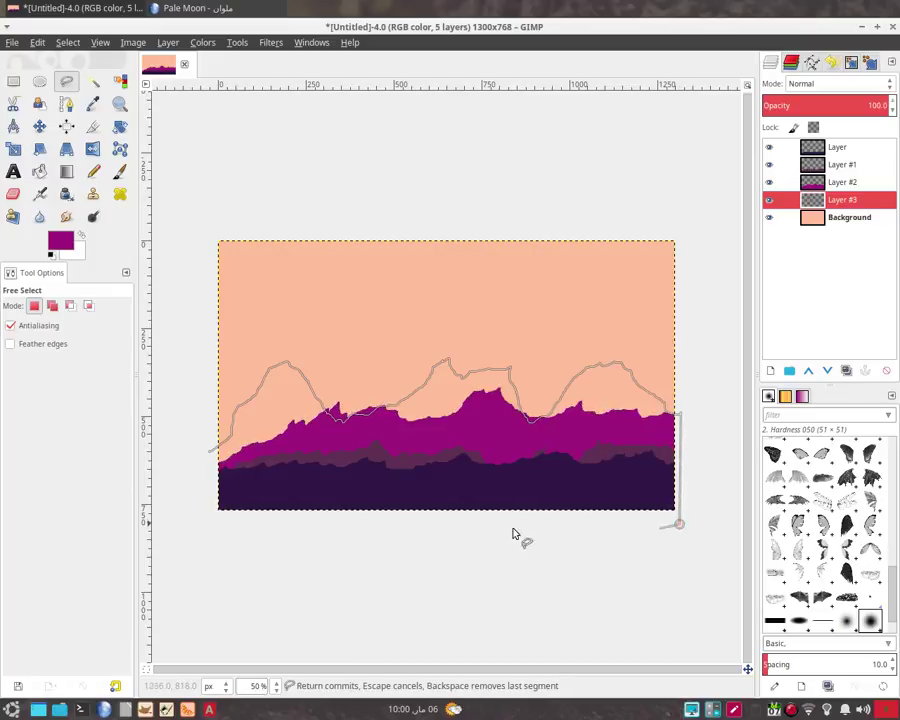
{"action": "left_click", "coordinate": [207, 523]}
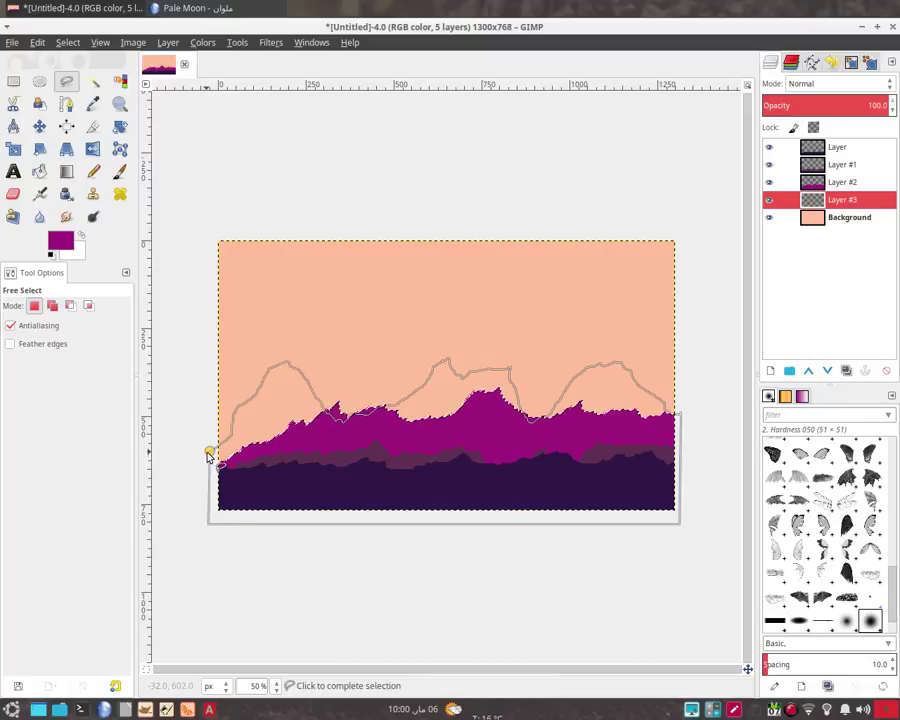
{"action": "left_click", "coordinate": [209, 455]}
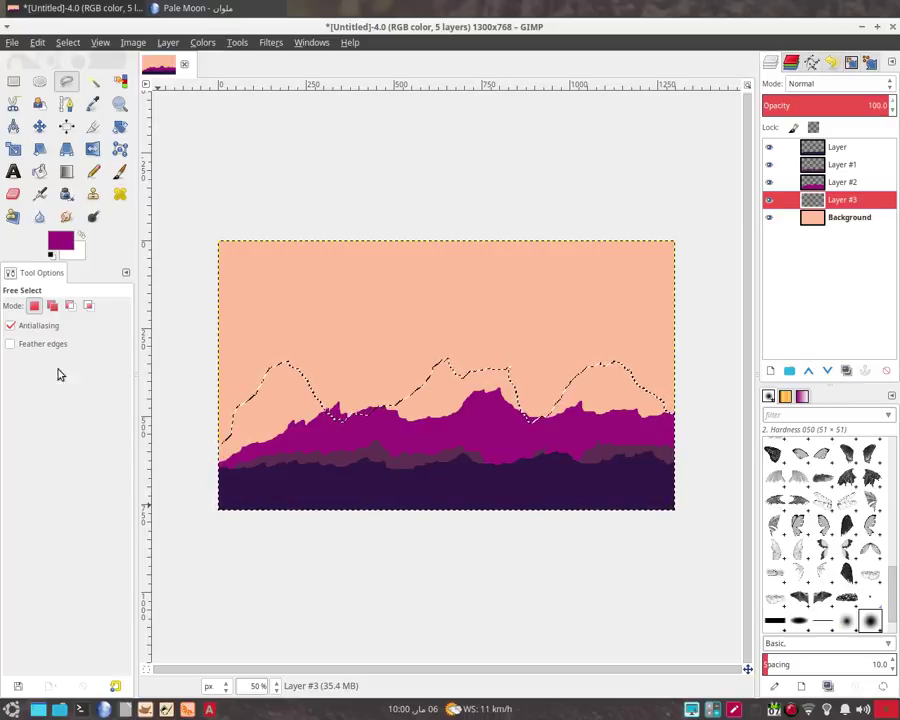
Step: Paste a palette colour code as the foreground and fill the three peaks with it
{"action": "left_click", "coordinate": [190, 8]}
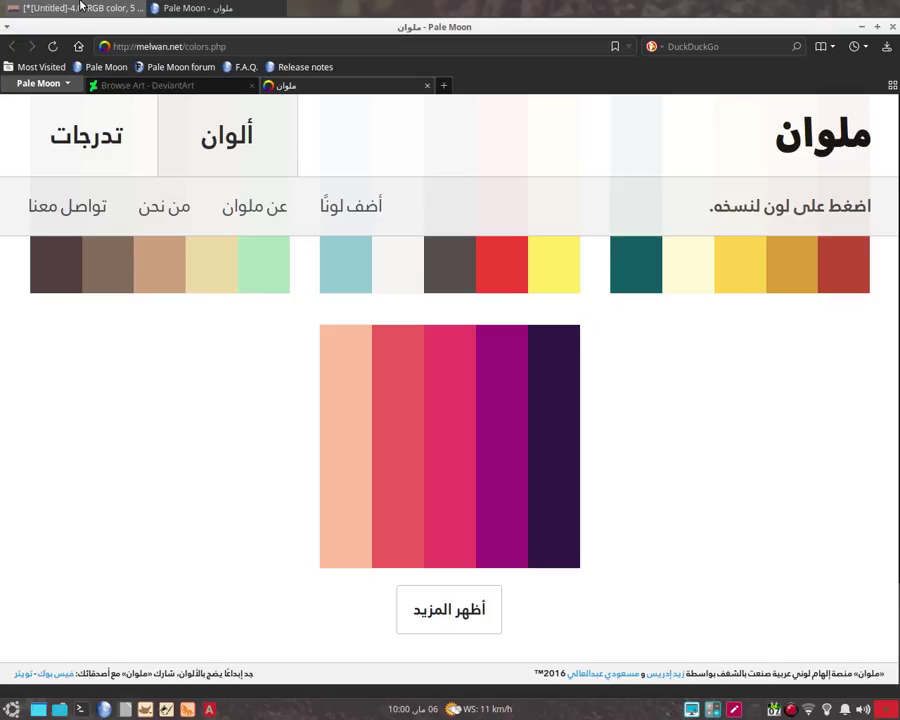
{"action": "left_click", "coordinate": [440, 480]}
{"action": "left_click", "coordinate": [85, 8]}
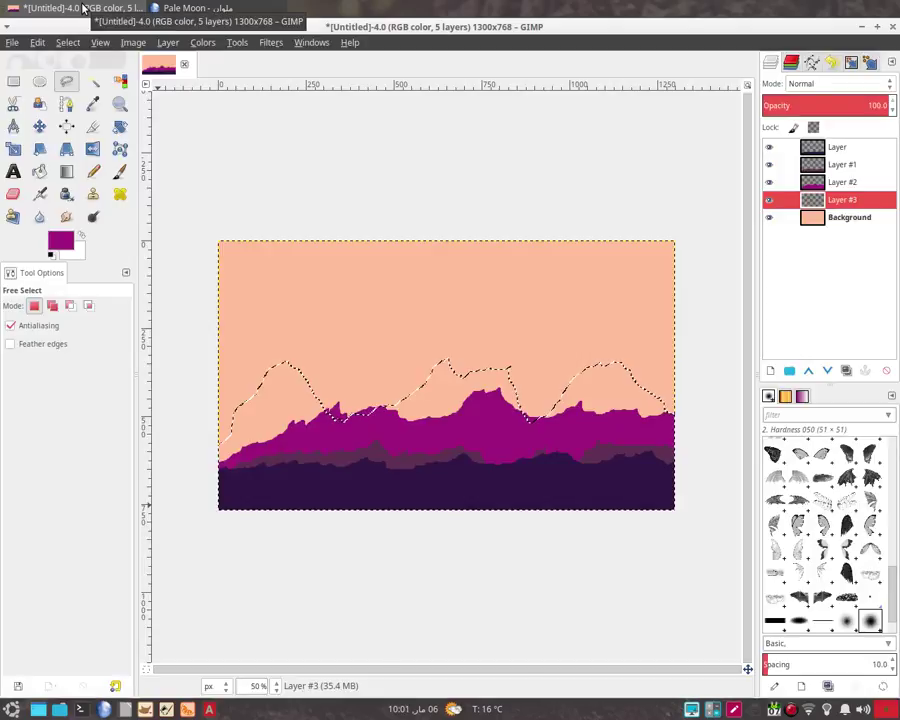
{"action": "left_click", "coordinate": [60, 242]}
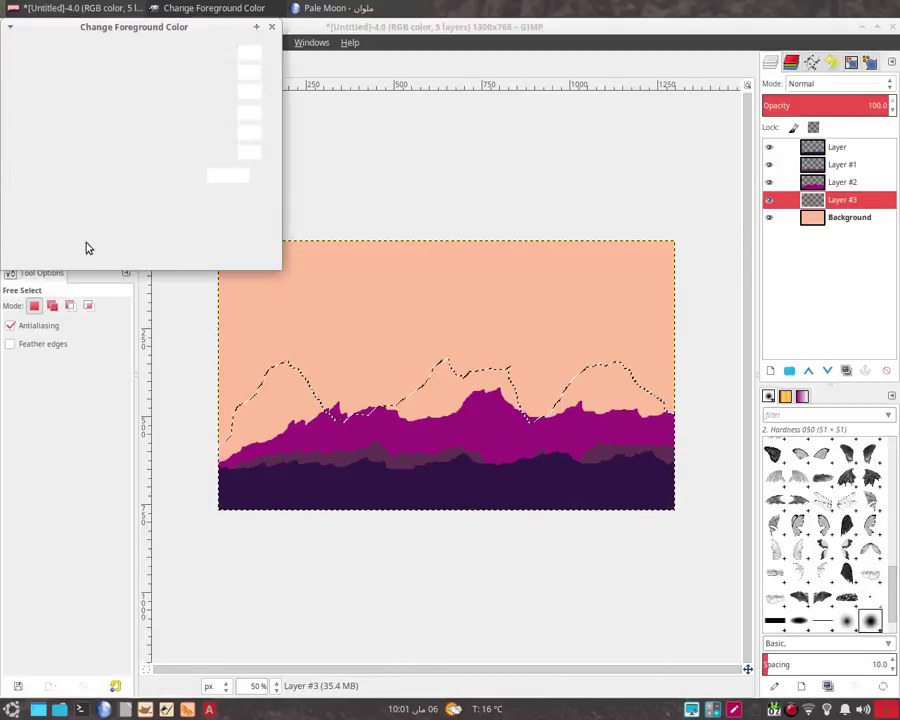
{"action": "double_click", "coordinate": [222, 175]}
{"action": "key", "text": "BackSpace"}
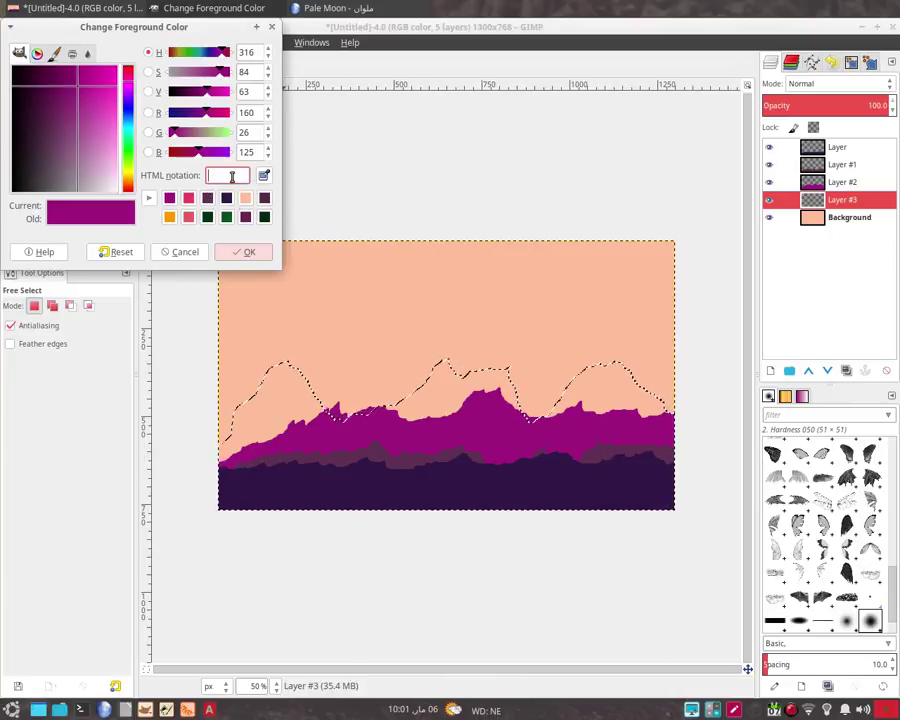
{"action": "right_click", "coordinate": [230, 176]}
{"action": "left_click", "coordinate": [258, 209]}
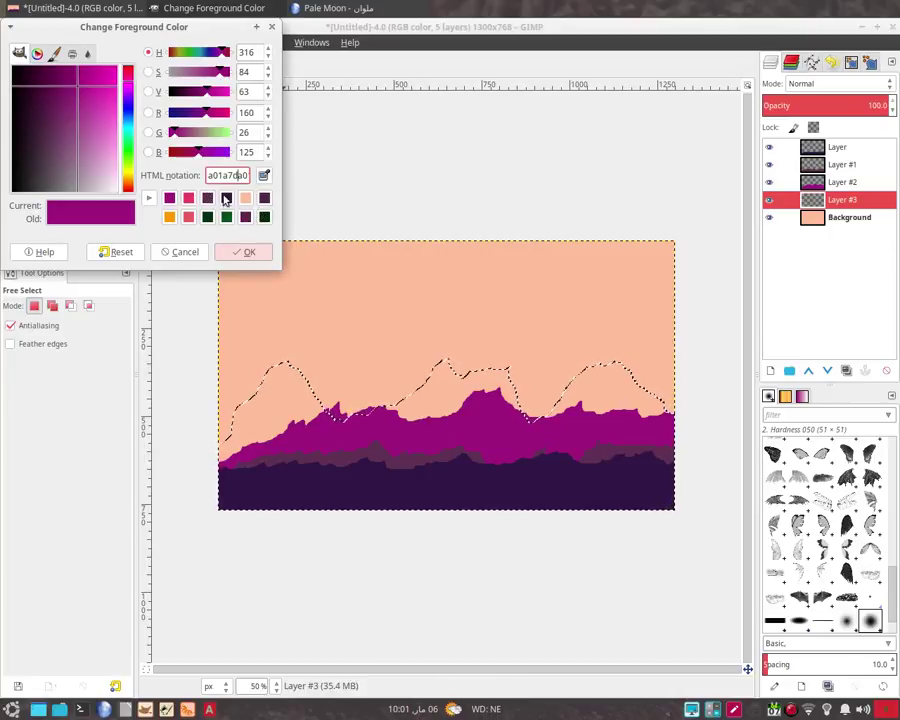
{"action": "left_click", "coordinate": [222, 254]}
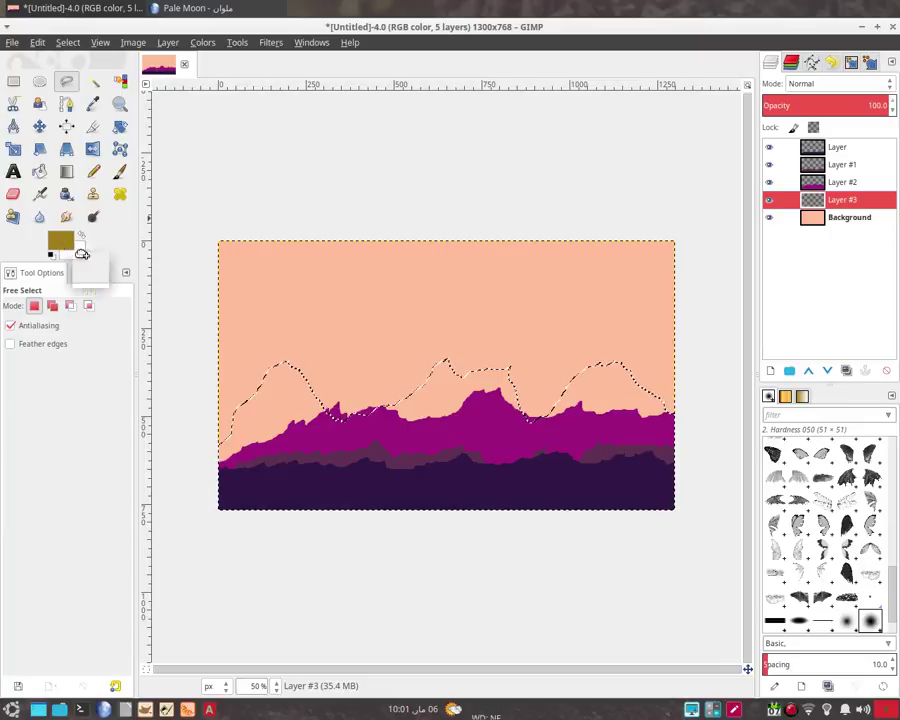
{"action": "left_click_drag", "start_coordinate": [82, 254], "coordinate": [462, 418]}
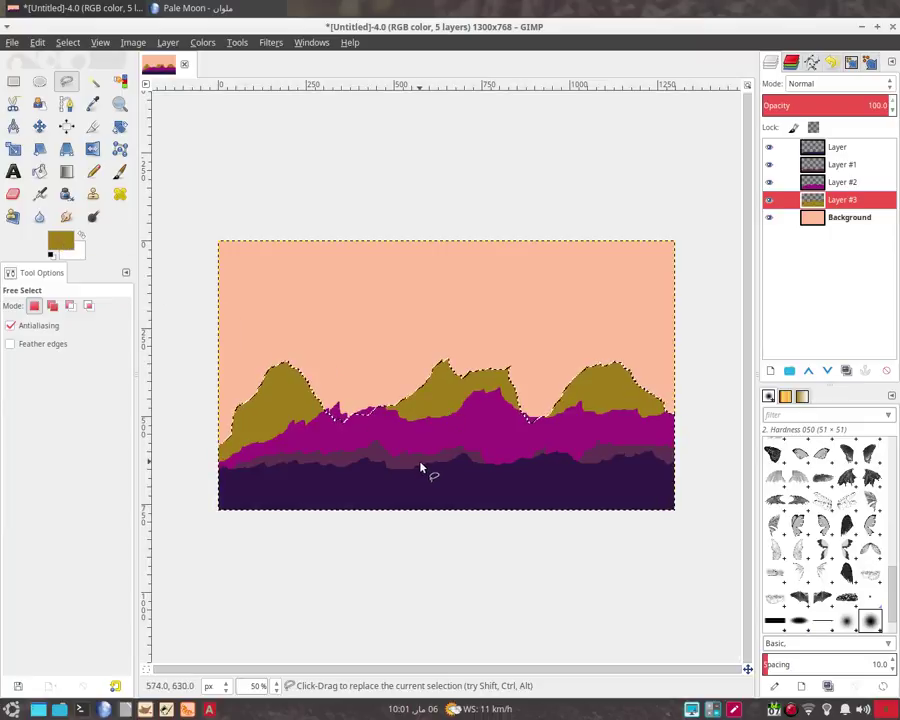
Step: Refill the peaks with pink EC4067 copied from the palette instead of olive
{"action": "key", "text": "alt+Tab"}
{"action": "left_click", "coordinate": [456, 479]}
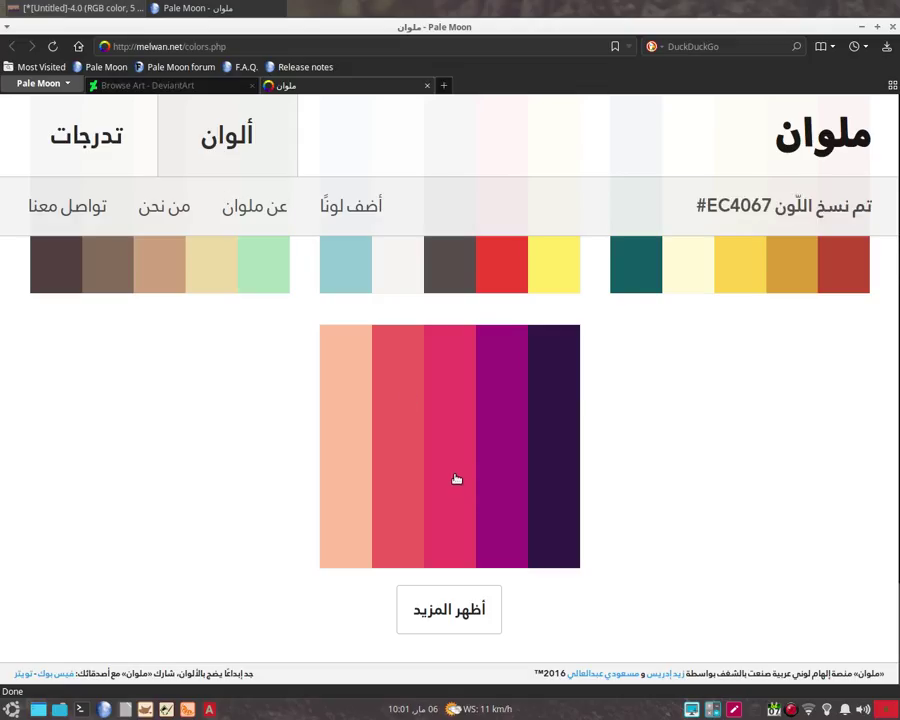
{"action": "left_click", "coordinate": [108, 10]}
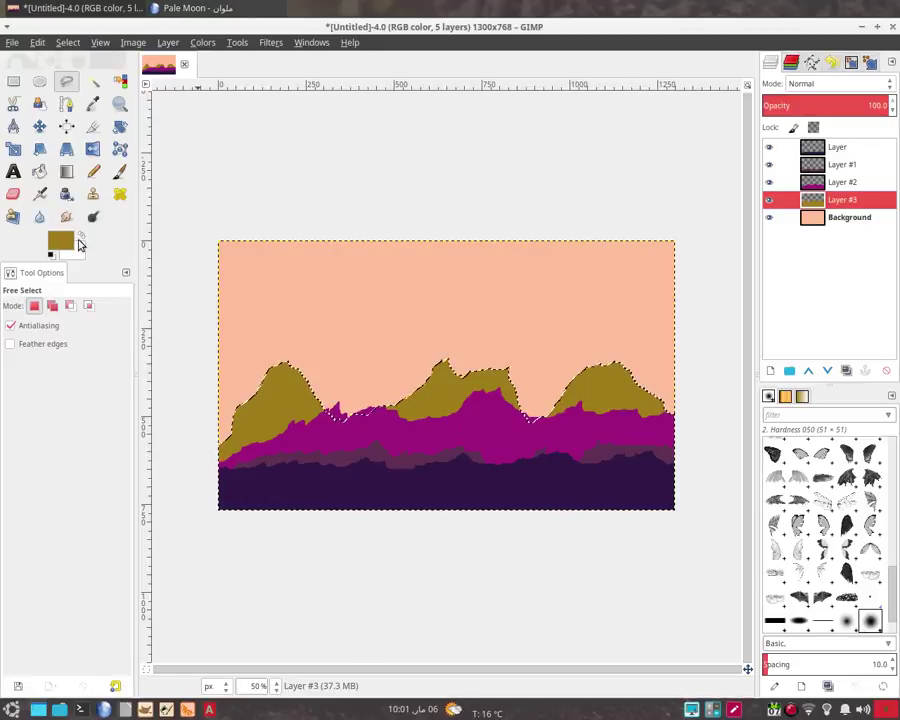
{"action": "left_click", "coordinate": [79, 241]}
{"action": "right_click", "coordinate": [221, 177]}
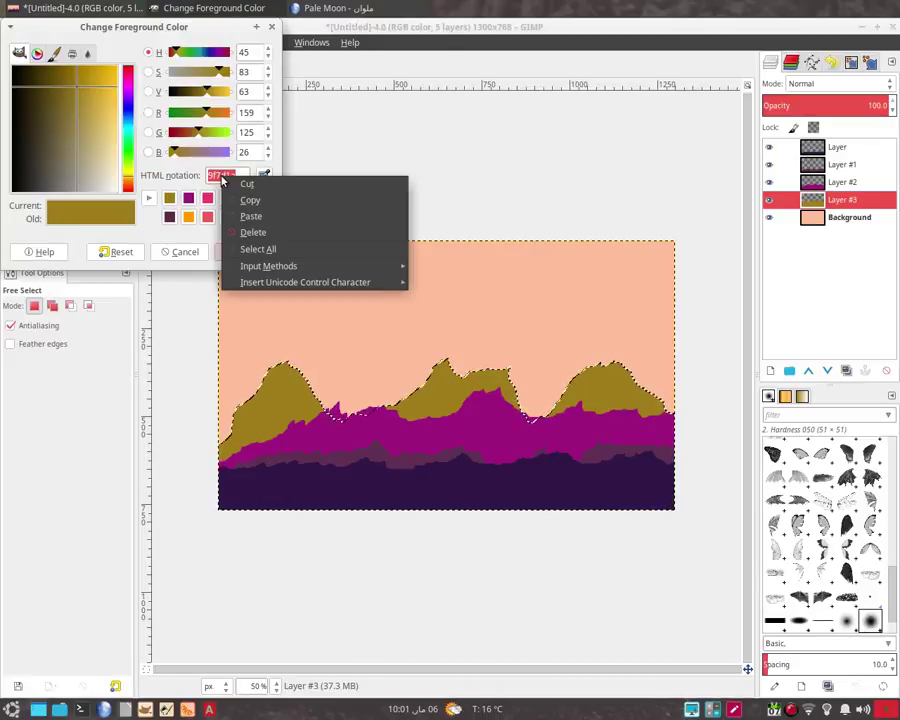
{"action": "left_click", "coordinate": [250, 216]}
{"action": "key", "text": "Return"}
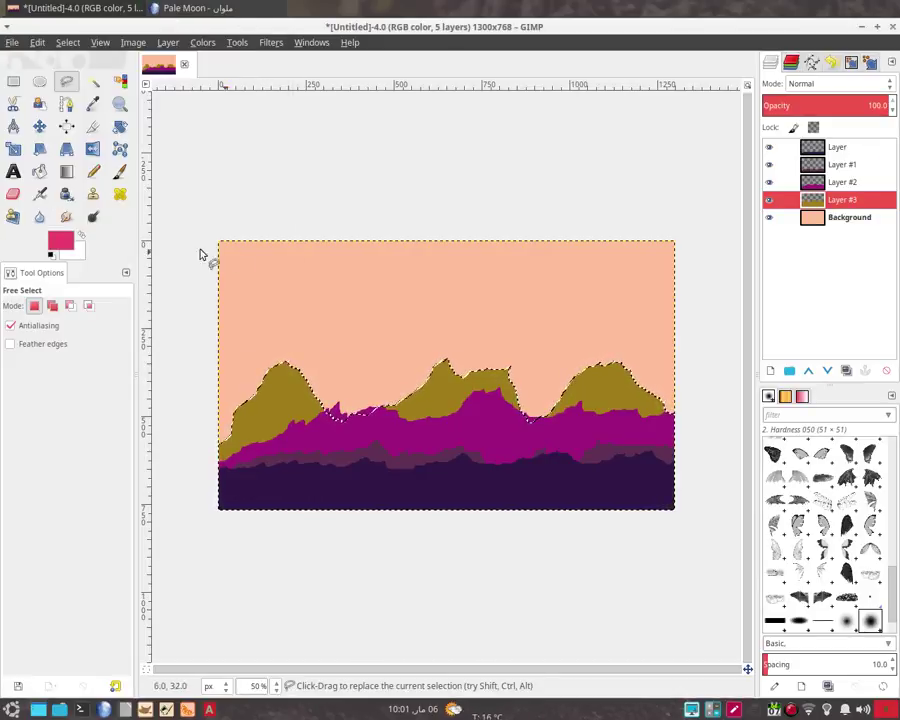
{"action": "left_click_drag", "start_coordinate": [60, 240], "coordinate": [291, 392]}
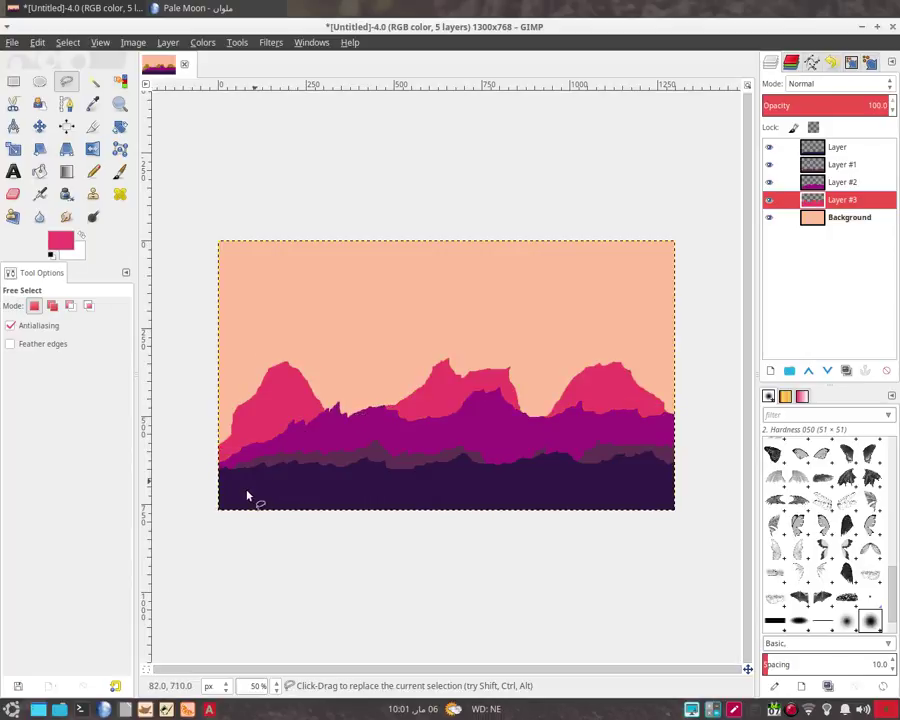
Step: Remove the selection with Select > None
{"action": "key", "text": "alt+a"}
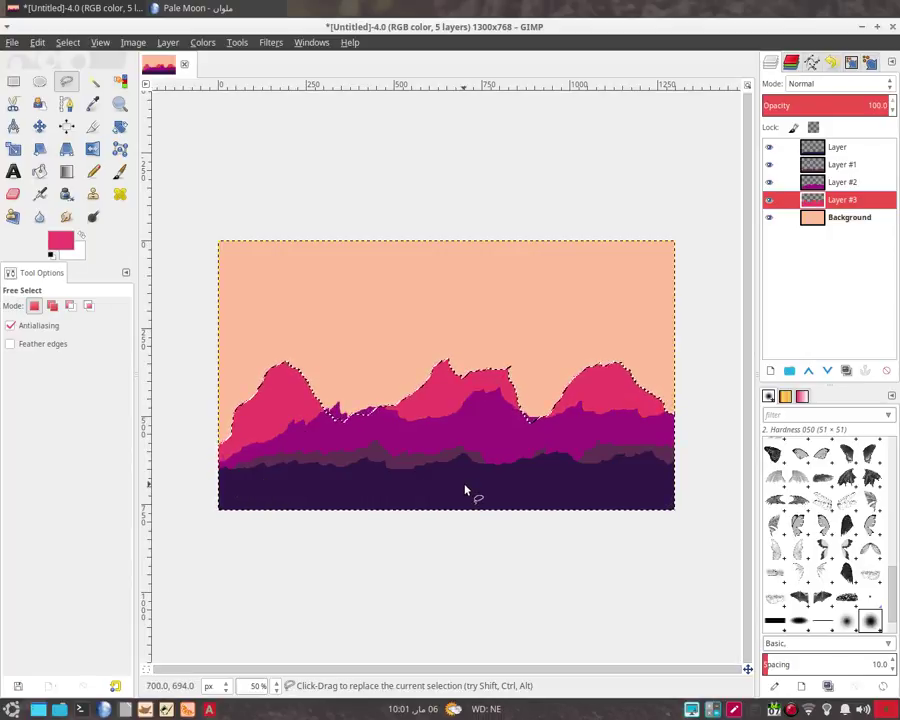
{"action": "right_click", "coordinate": [426, 344]}
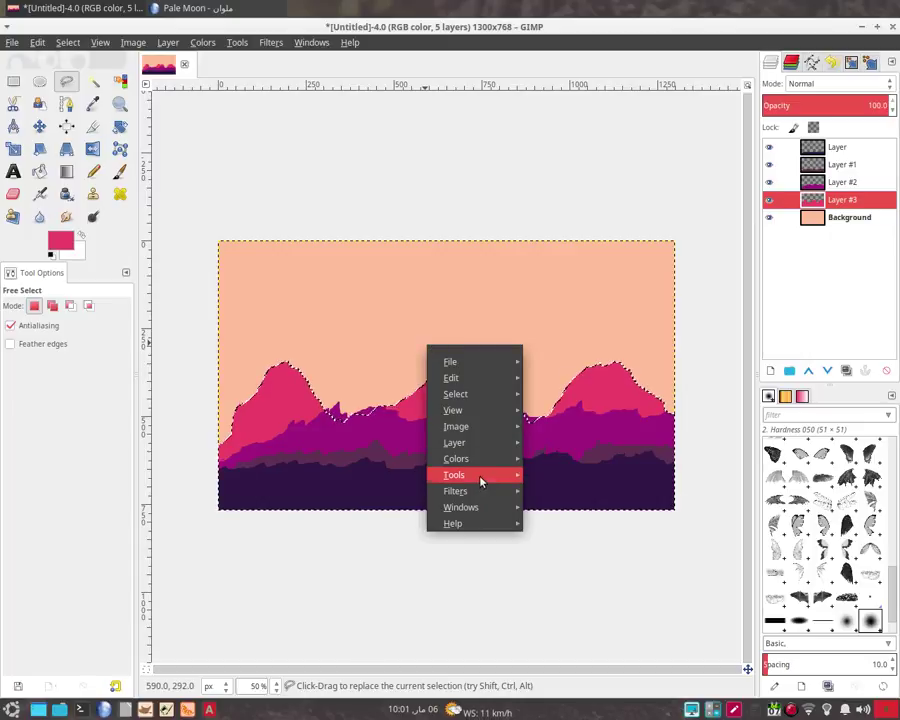
{"action": "left_click", "coordinate": [541, 422]}
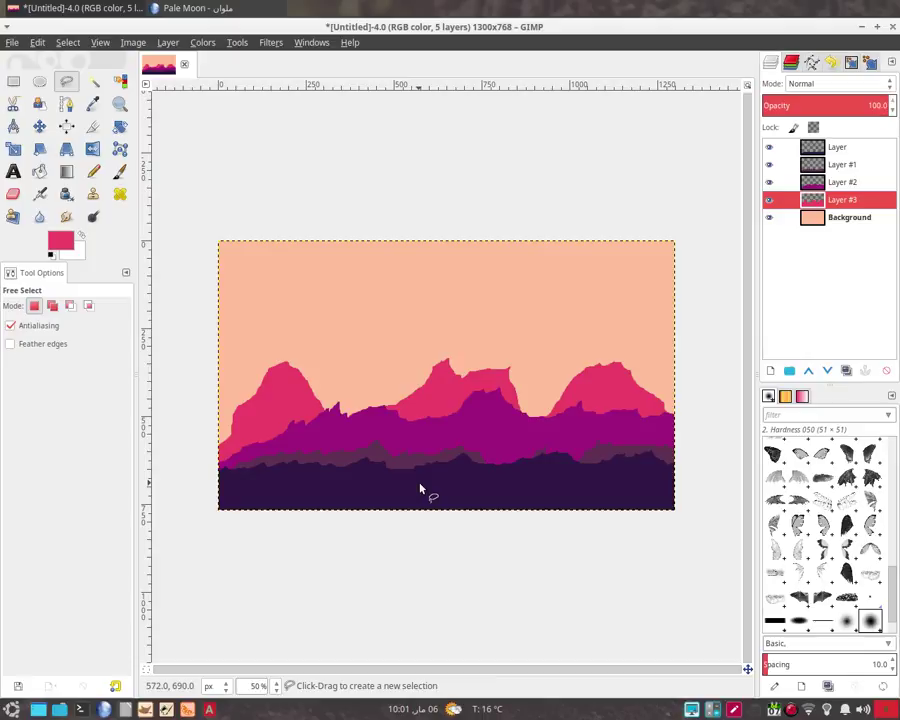
{"action": "left_click_drag", "start_coordinate": [422, 488], "coordinate": [428, 500]}
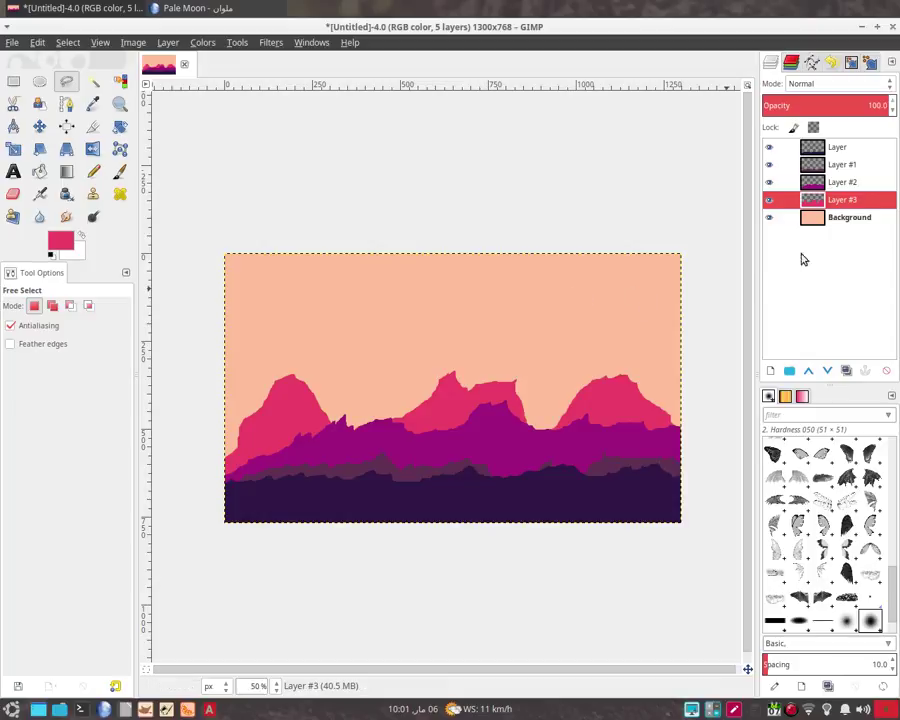
Step: Create transparent Layer #4 above Background and raise it twice up the layer stack
{"action": "left_click", "coordinate": [818, 222]}
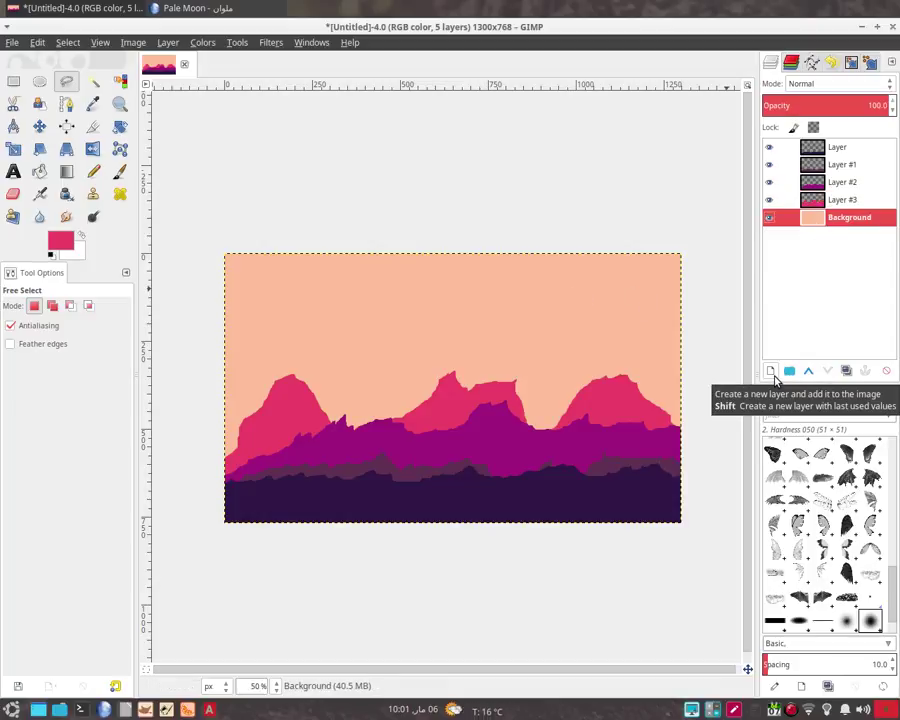
{"action": "left_click", "coordinate": [771, 373]}
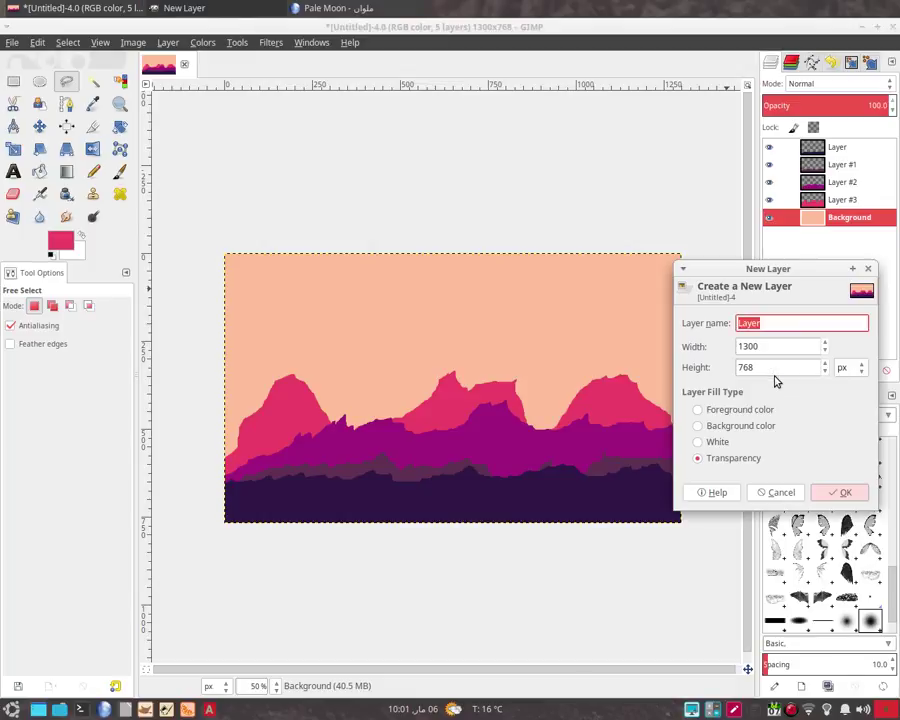
{"action": "left_click", "coordinate": [840, 492]}
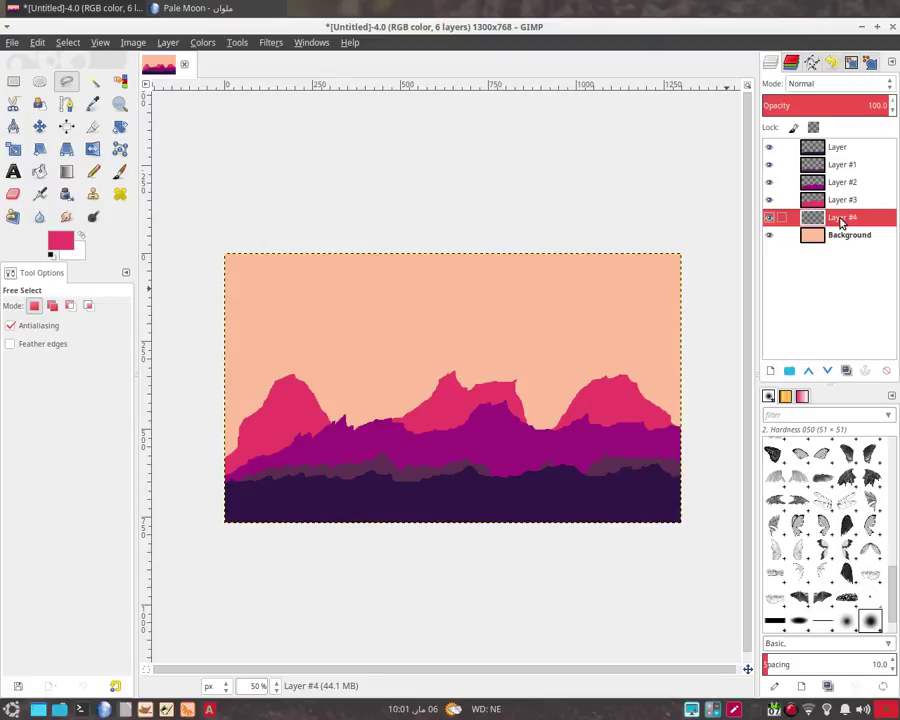
{"action": "left_click", "coordinate": [810, 372]}
{"action": "left_click", "coordinate": [810, 372]}
{"action": "left_click", "coordinate": [810, 372]}
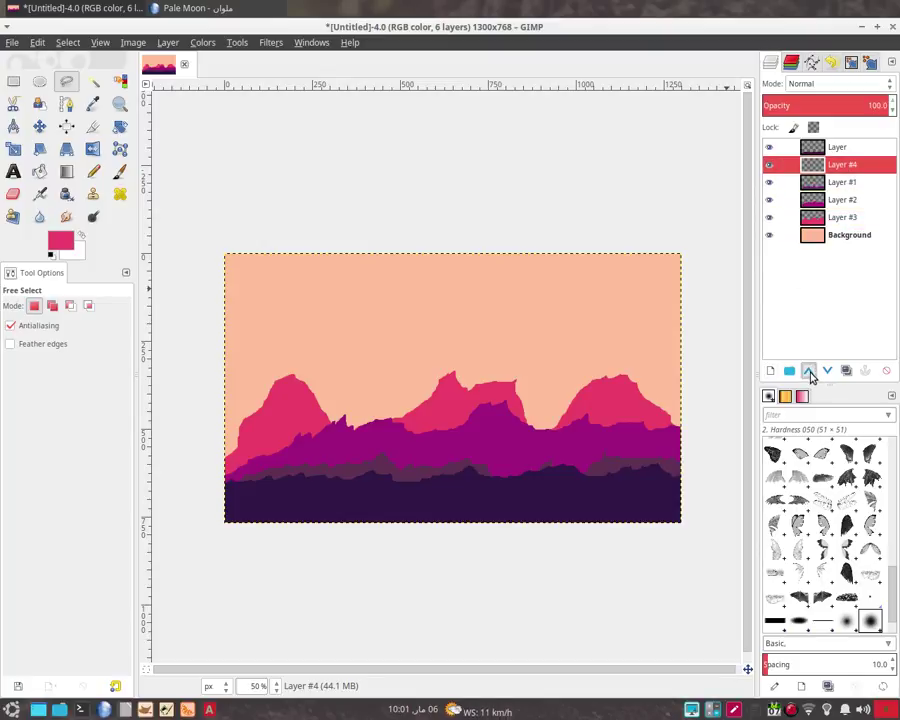
{"action": "left_click", "coordinate": [810, 372]}
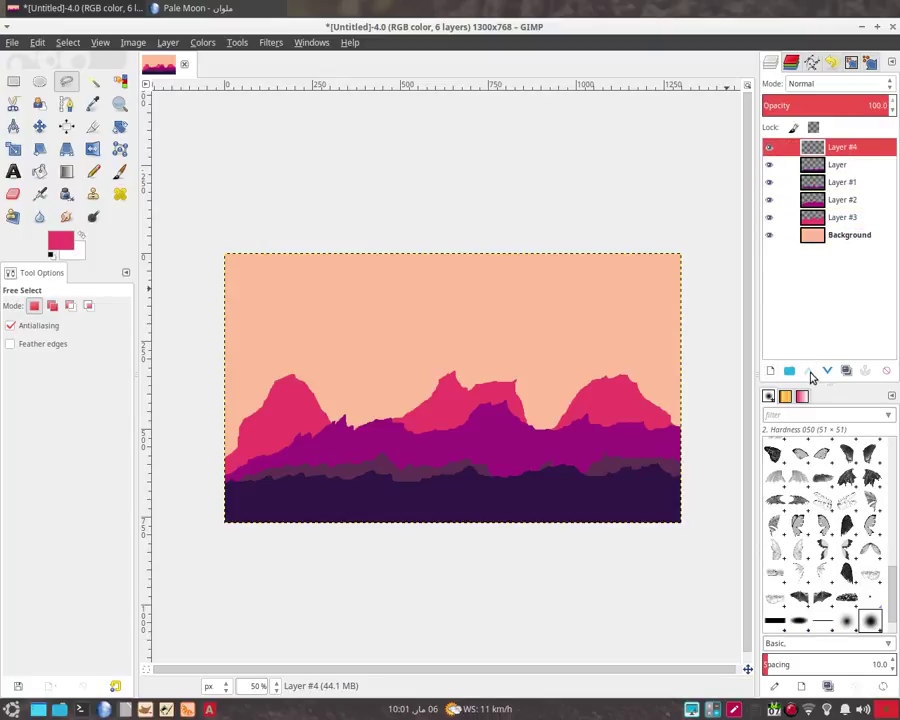
Step: Choose the Paintbrush with the Trees_25 brush at size 56.89
{"action": "left_click", "coordinate": [118, 180]}
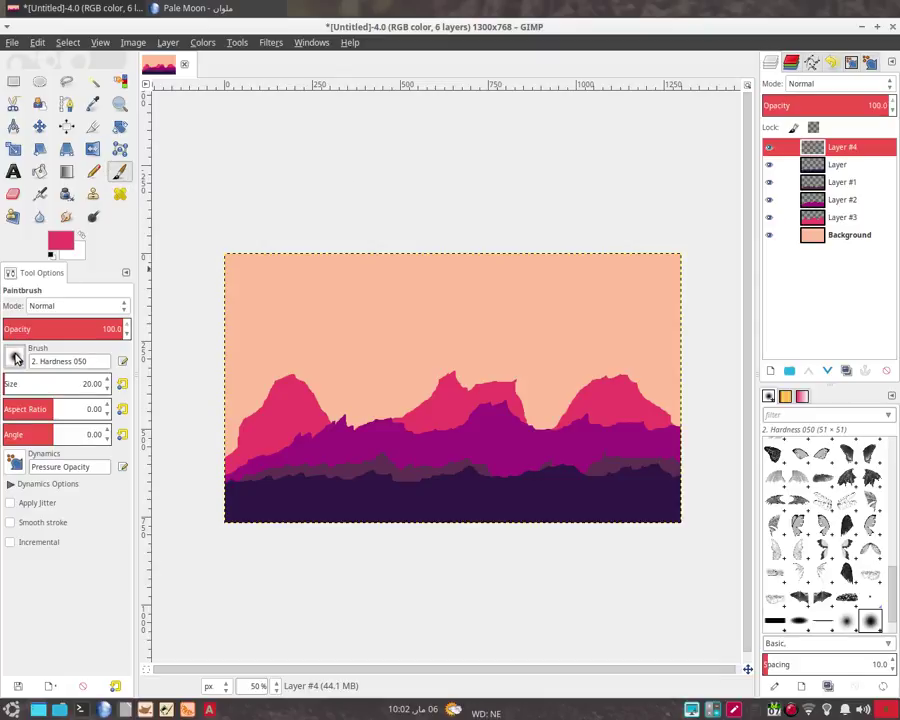
{"action": "left_click", "coordinate": [15, 358]}
{"action": "scroll", "coordinate": [35, 472], "scroll_direction": "up", "scroll_amount": 3}
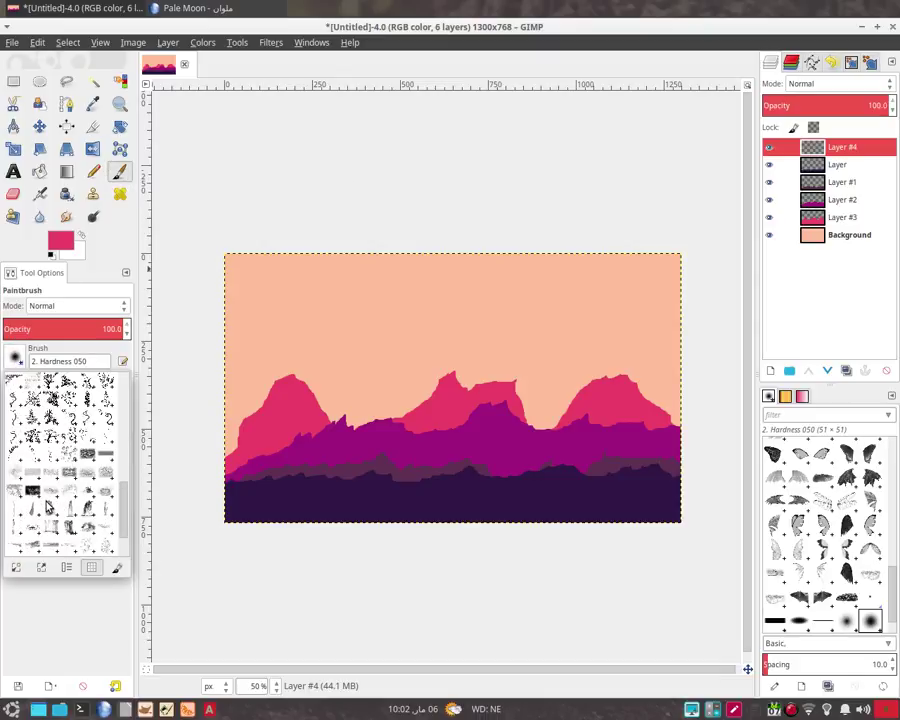
{"action": "scroll", "coordinate": [37, 480], "scroll_direction": "up", "scroll_amount": 3}
{"action": "scroll", "coordinate": [39, 490], "scroll_direction": "up", "scroll_amount": 3}
{"action": "scroll", "coordinate": [42, 507], "scroll_direction": "up", "scroll_amount": 3}
{"action": "scroll", "coordinate": [42, 507], "scroll_direction": "up", "scroll_amount": 3}
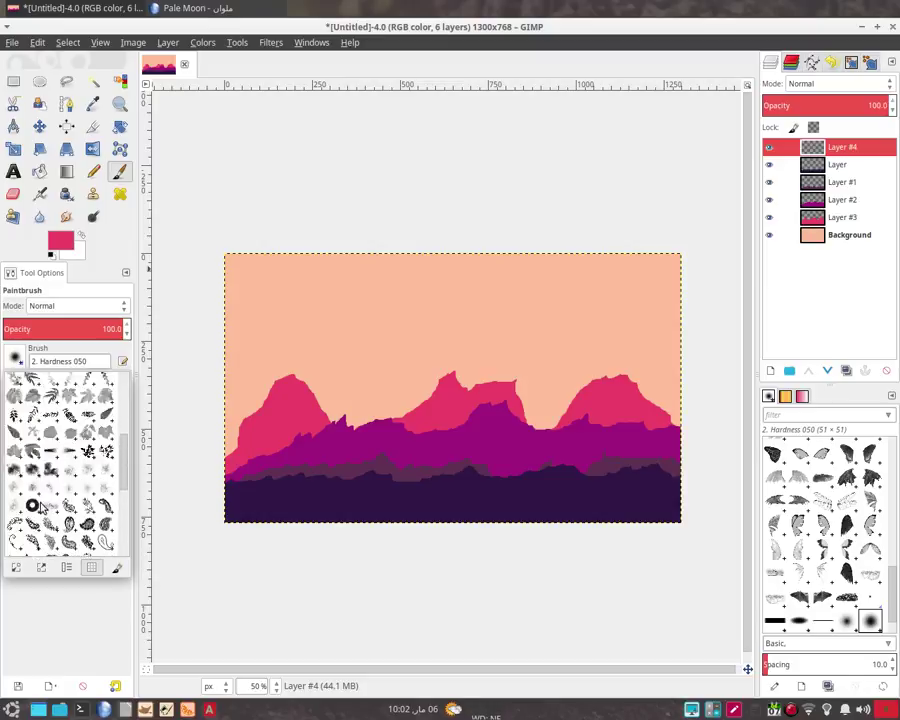
{"action": "scroll", "coordinate": [44, 507], "scroll_direction": "up", "scroll_amount": 3}
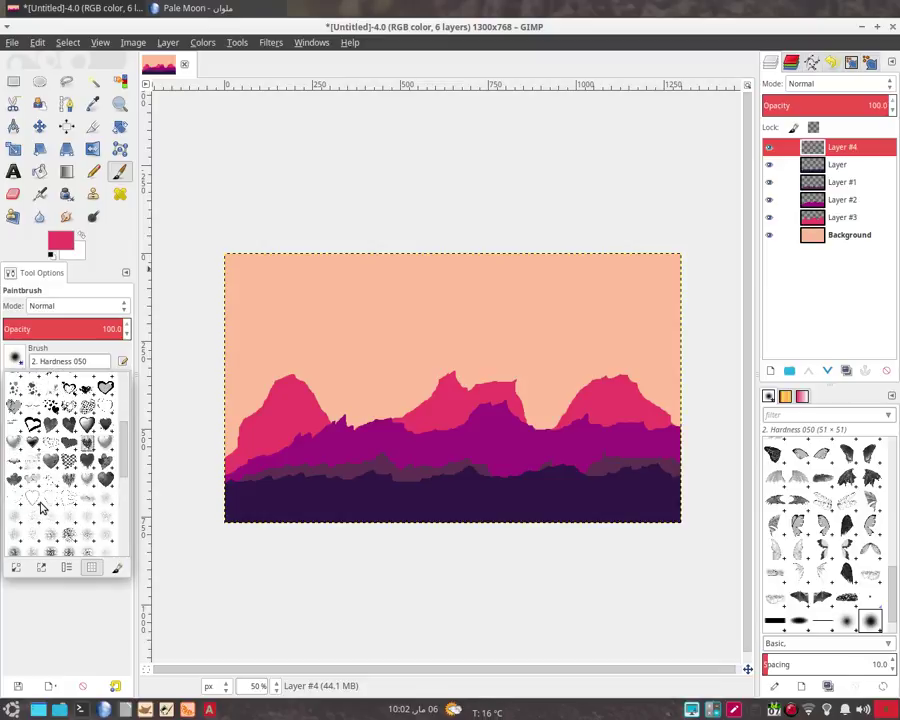
{"action": "scroll", "coordinate": [42, 508], "scroll_direction": "up", "scroll_amount": 3}
{"action": "scroll", "coordinate": [42, 508], "scroll_direction": "up", "scroll_amount": 3}
{"action": "scroll", "coordinate": [42, 508], "scroll_direction": "up", "scroll_amount": 3}
{"action": "scroll", "coordinate": [42, 508], "scroll_direction": "up", "scroll_amount": 3}
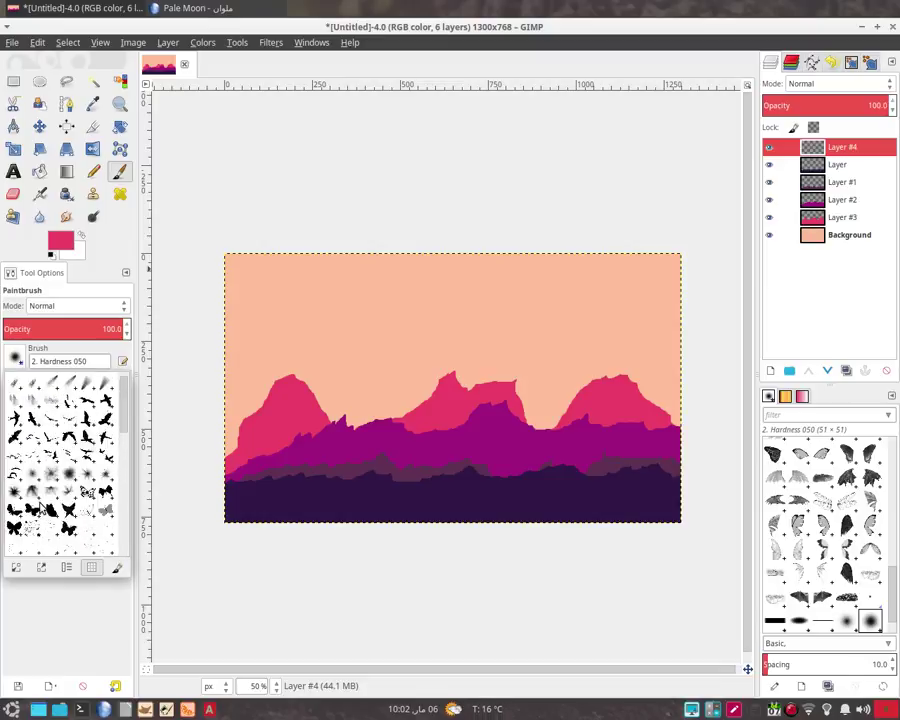
{"action": "scroll", "coordinate": [42, 508], "scroll_direction": "down", "scroll_amount": 3}
{"action": "scroll", "coordinate": [40, 507], "scroll_direction": "down", "scroll_amount": 3}
{"action": "scroll", "coordinate": [39, 506], "scroll_direction": "down", "scroll_amount": 3}
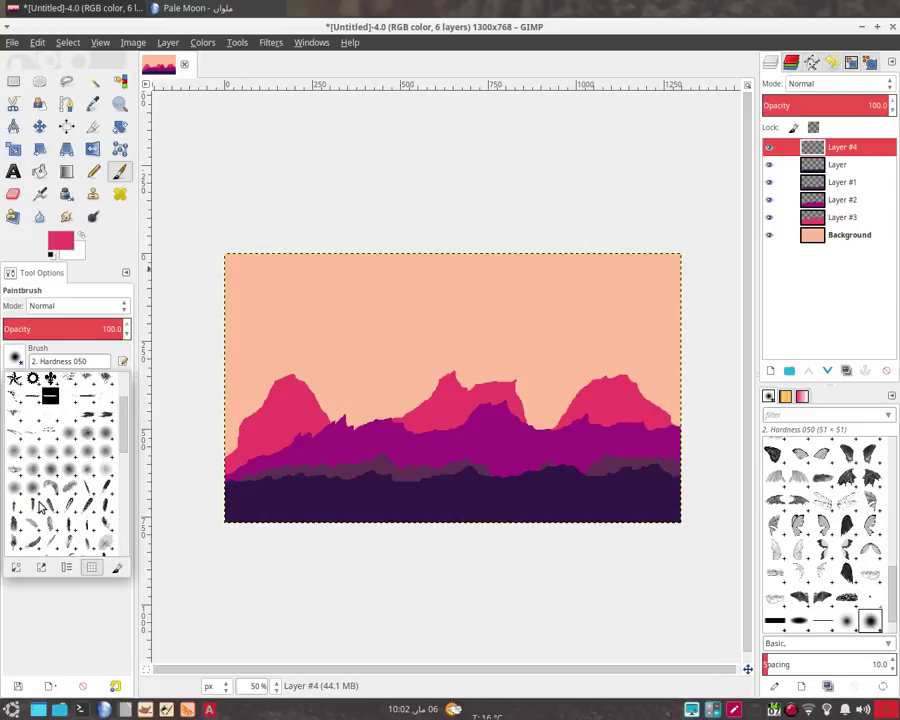
{"action": "scroll", "coordinate": [40, 507], "scroll_direction": "down", "scroll_amount": 2}
{"action": "scroll", "coordinate": [40, 507], "scroll_direction": "down", "scroll_amount": 2}
{"action": "scroll", "coordinate": [40, 507], "scroll_direction": "down", "scroll_amount": 2}
{"action": "scroll", "coordinate": [40, 507], "scroll_direction": "down", "scroll_amount": 2}
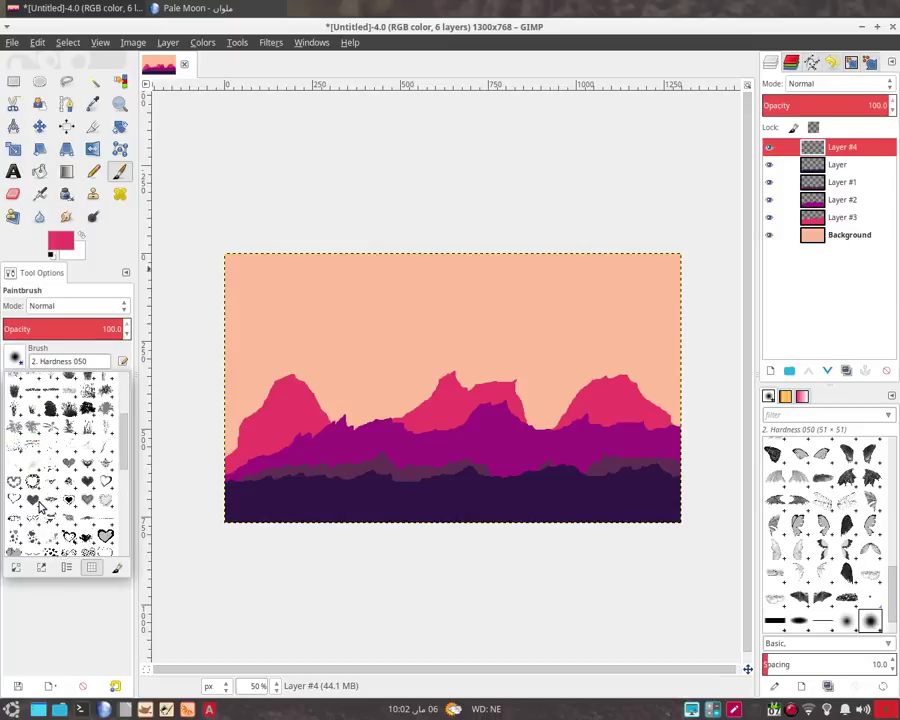
{"action": "scroll", "coordinate": [40, 507], "scroll_direction": "down", "scroll_amount": 2}
{"action": "scroll", "coordinate": [40, 507], "scroll_direction": "down", "scroll_amount": 2}
{"action": "scroll", "coordinate": [40, 507], "scroll_direction": "down", "scroll_amount": 2}
{"action": "scroll", "coordinate": [39, 508], "scroll_direction": "down", "scroll_amount": 2}
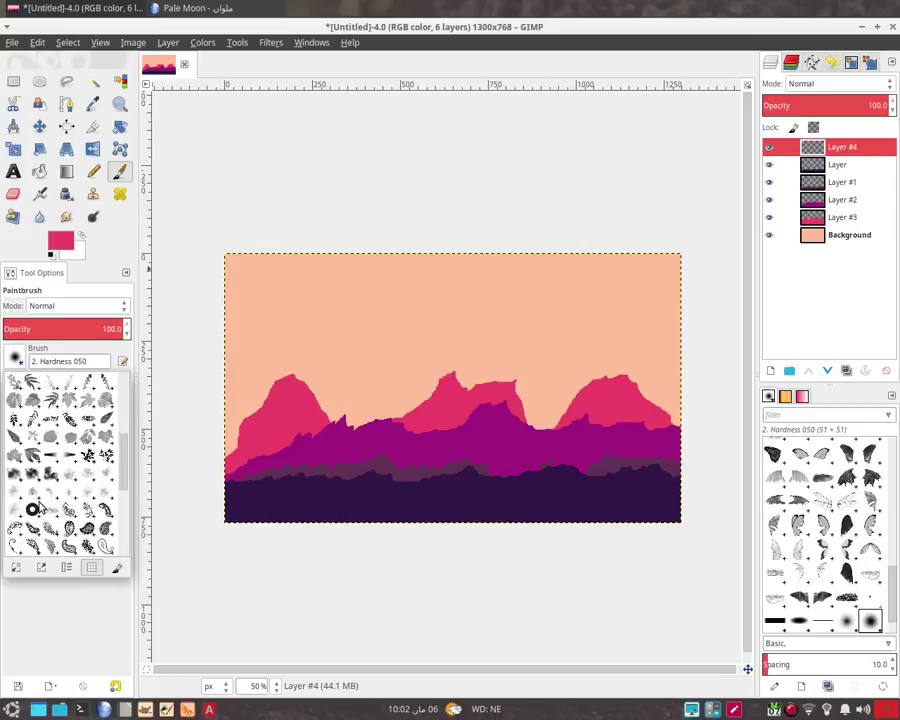
{"action": "scroll", "coordinate": [31, 508], "scroll_direction": "down", "scroll_amount": 2}
{"action": "scroll", "coordinate": [35, 507], "scroll_direction": "down", "scroll_amount": 2}
{"action": "scroll", "coordinate": [38, 507], "scroll_direction": "down", "scroll_amount": 2}
{"action": "scroll", "coordinate": [42, 506], "scroll_direction": "down", "scroll_amount": 2}
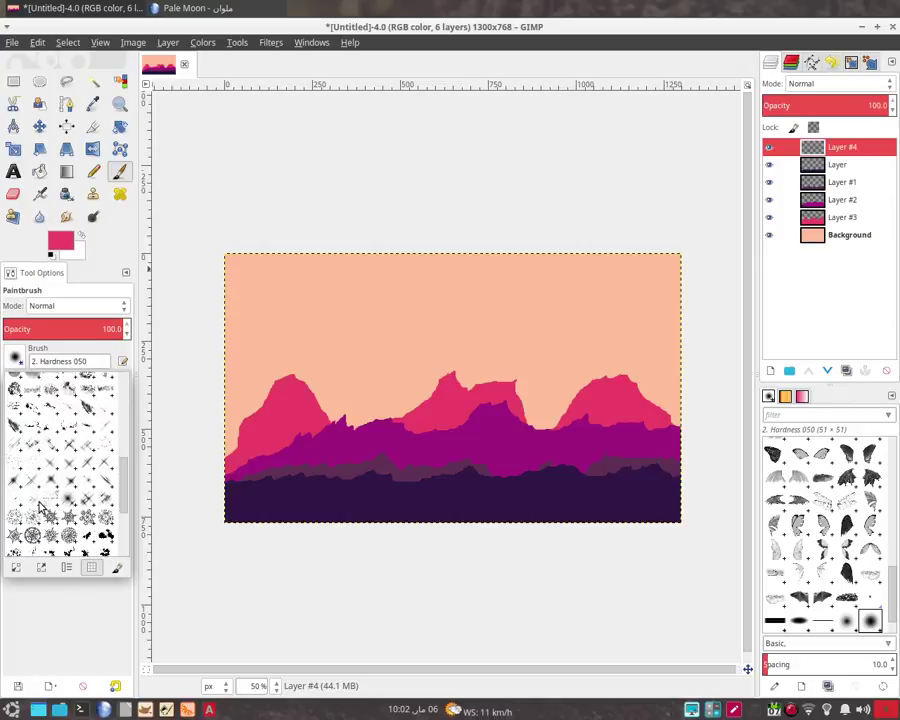
{"action": "scroll", "coordinate": [40, 507], "scroll_direction": "down", "scroll_amount": 2}
{"action": "scroll", "coordinate": [40, 507], "scroll_direction": "down", "scroll_amount": 2}
{"action": "scroll", "coordinate": [40, 506], "scroll_direction": "down", "scroll_amount": 2}
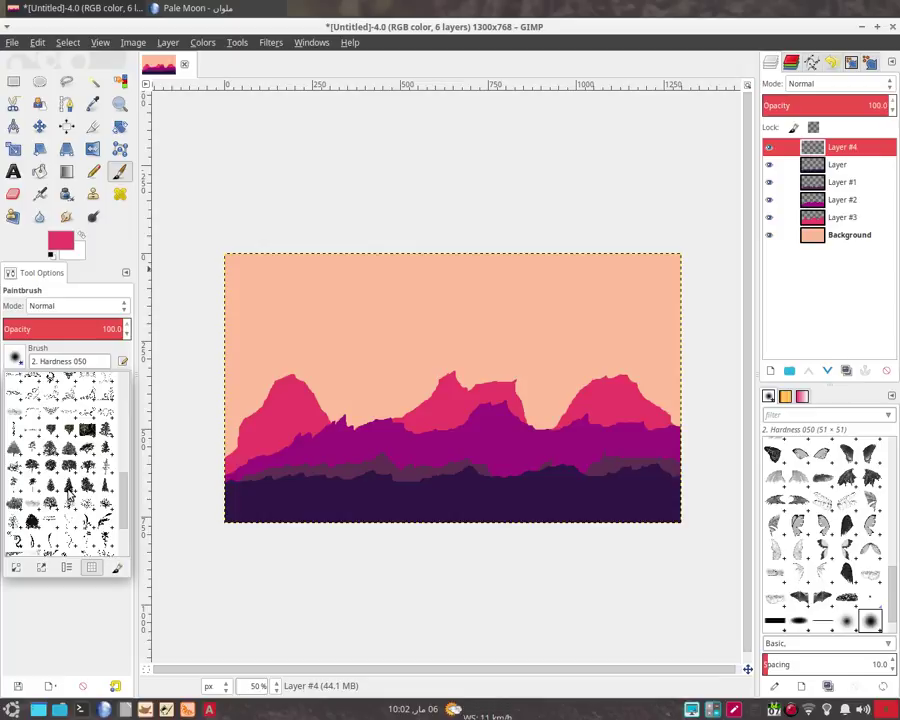
{"action": "left_click", "coordinate": [86, 492]}
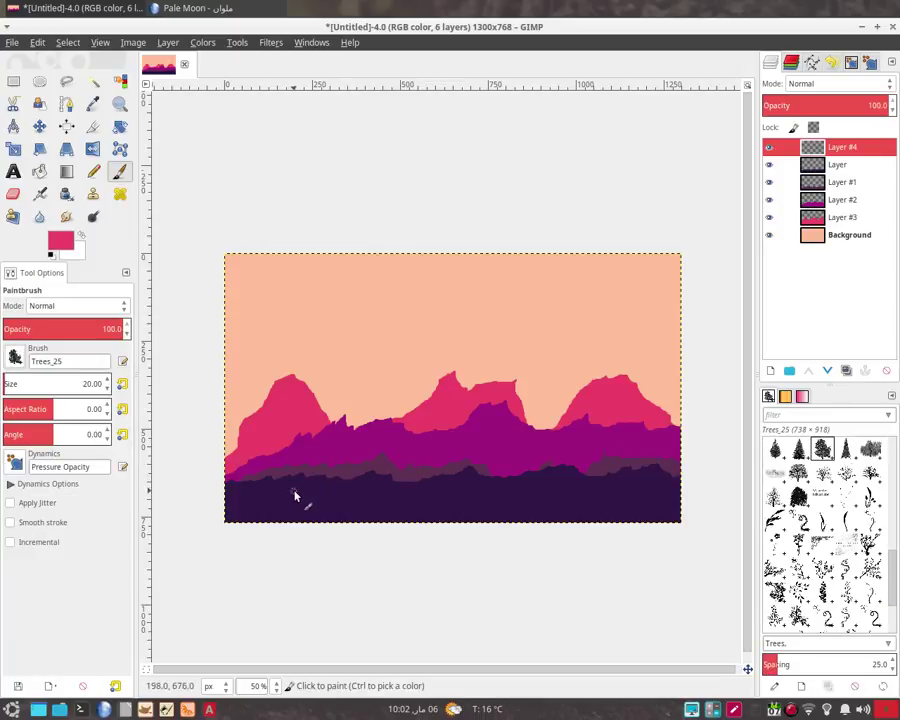
{"action": "scroll", "coordinate": [410, 444], "scroll_direction": "up", "scroll_amount": 1}
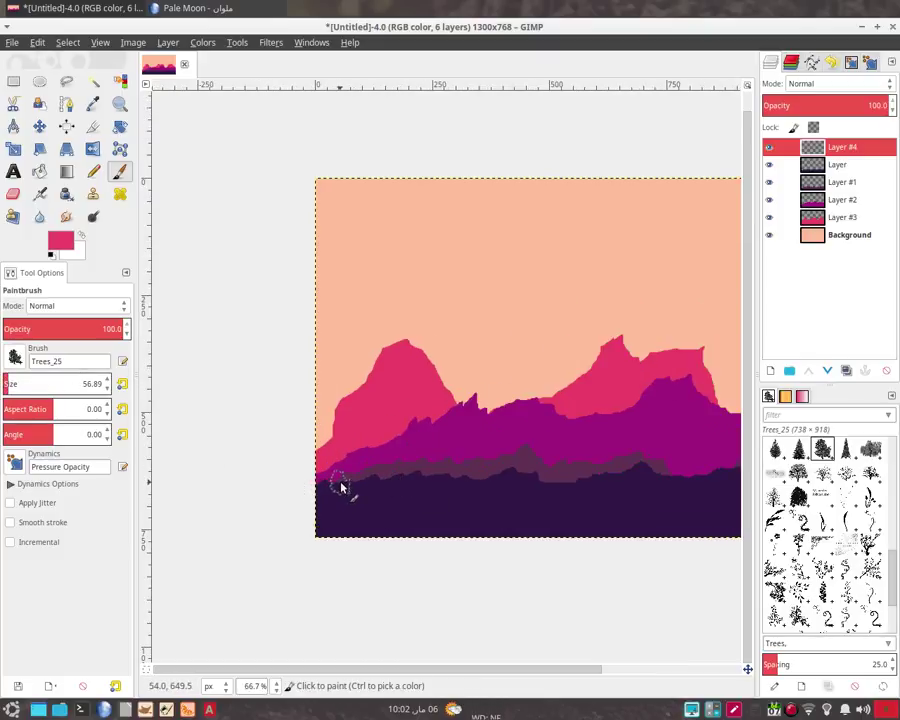
Step: Set the foreground colour to a dark green
{"action": "left_click", "coordinate": [66, 243]}
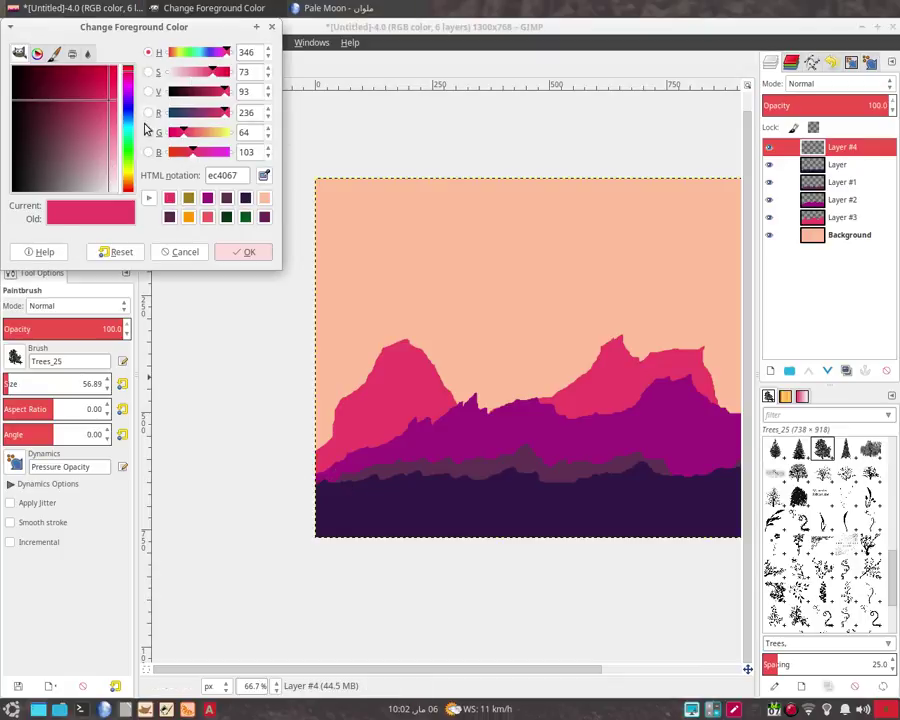
{"action": "left_click", "coordinate": [129, 152]}
{"action": "left_click", "coordinate": [47, 84]}
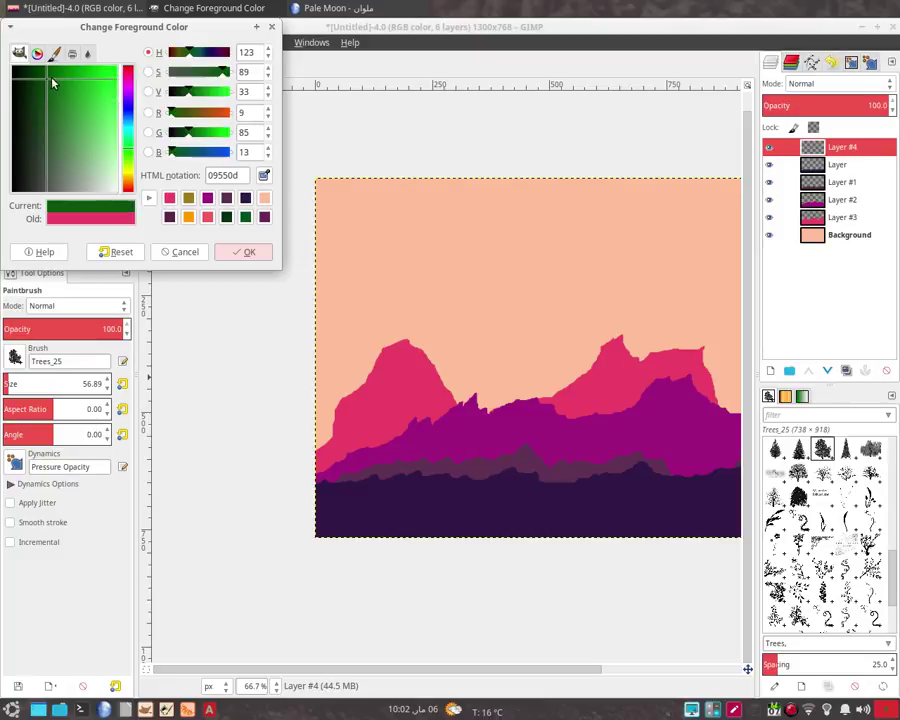
{"action": "left_click", "coordinate": [238, 252]}
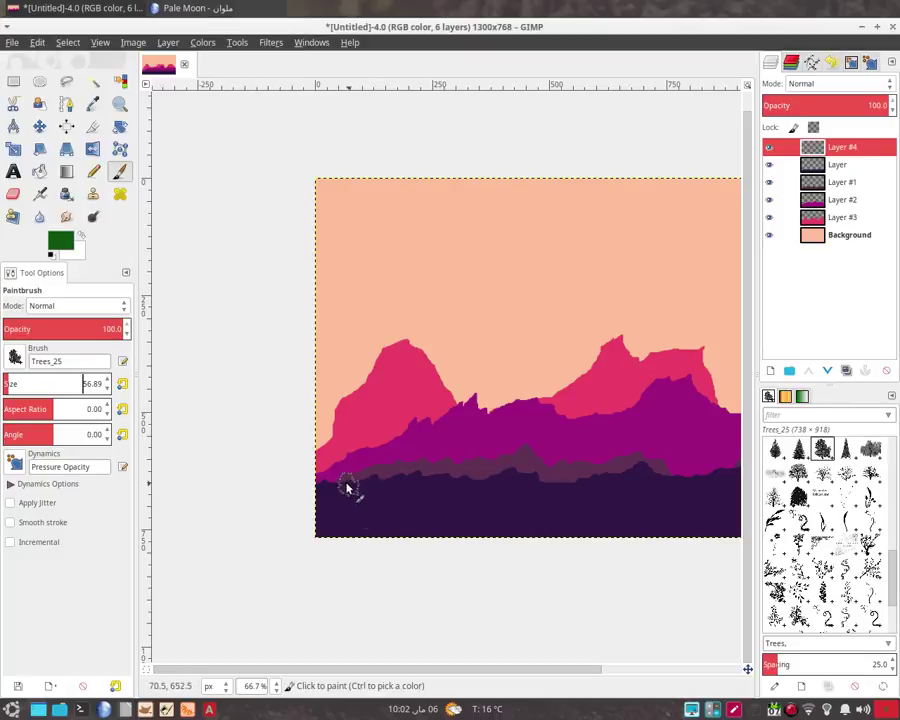
{"action": "scroll", "coordinate": [347, 487], "scroll_direction": "up", "scroll_amount": 4, "text": "ctrl"}
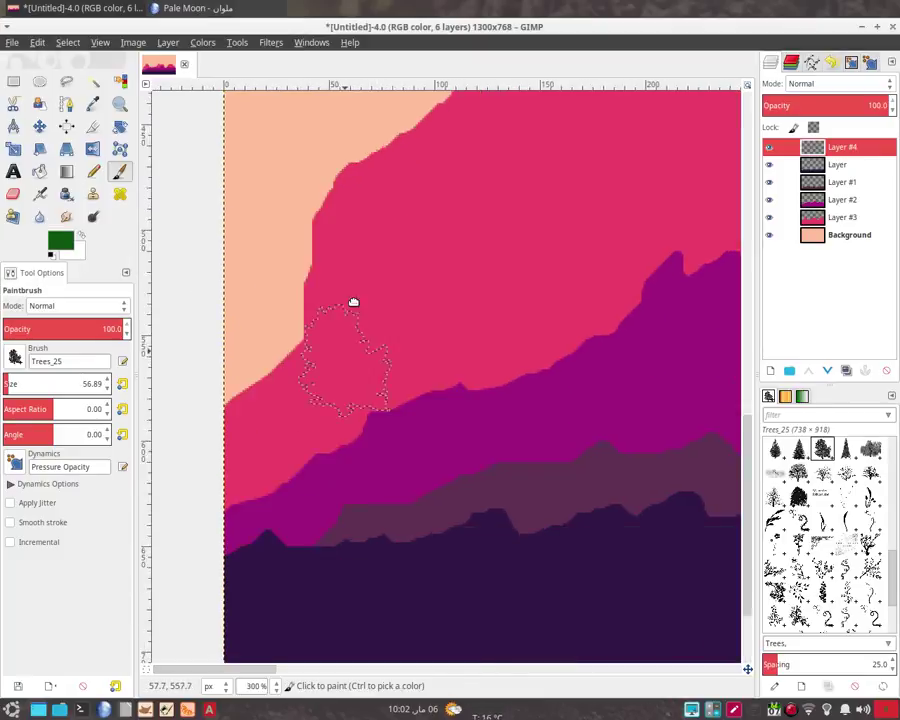
{"action": "scroll", "coordinate": [350, 306], "scroll_direction": "down", "scroll_amount": 2}
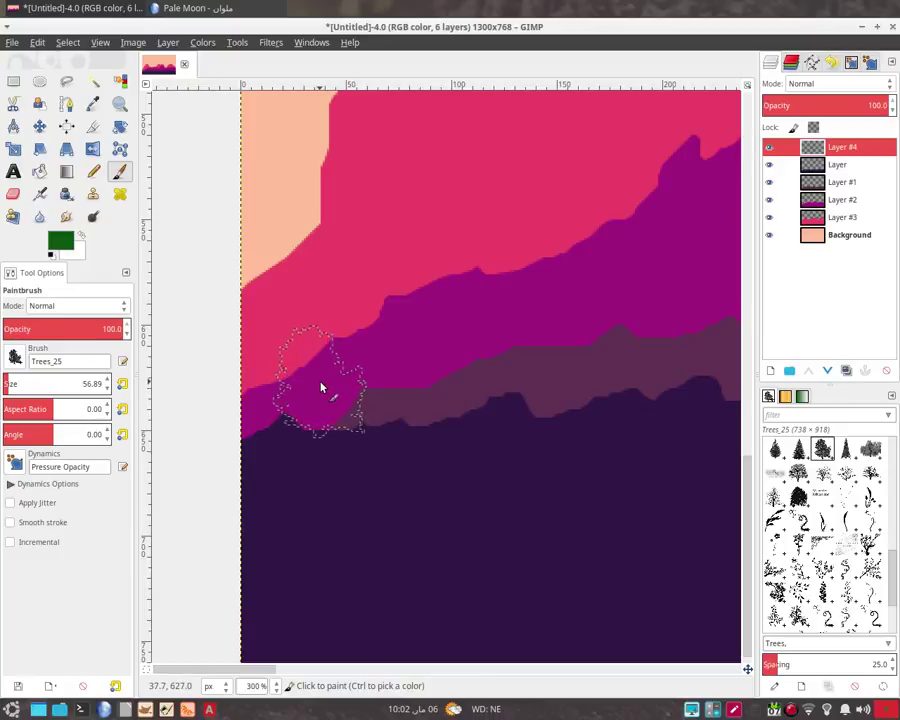
Step: Stamp trees along the left and middle hill ridges while panning right
{"action": "left_click", "coordinate": [321, 387]}
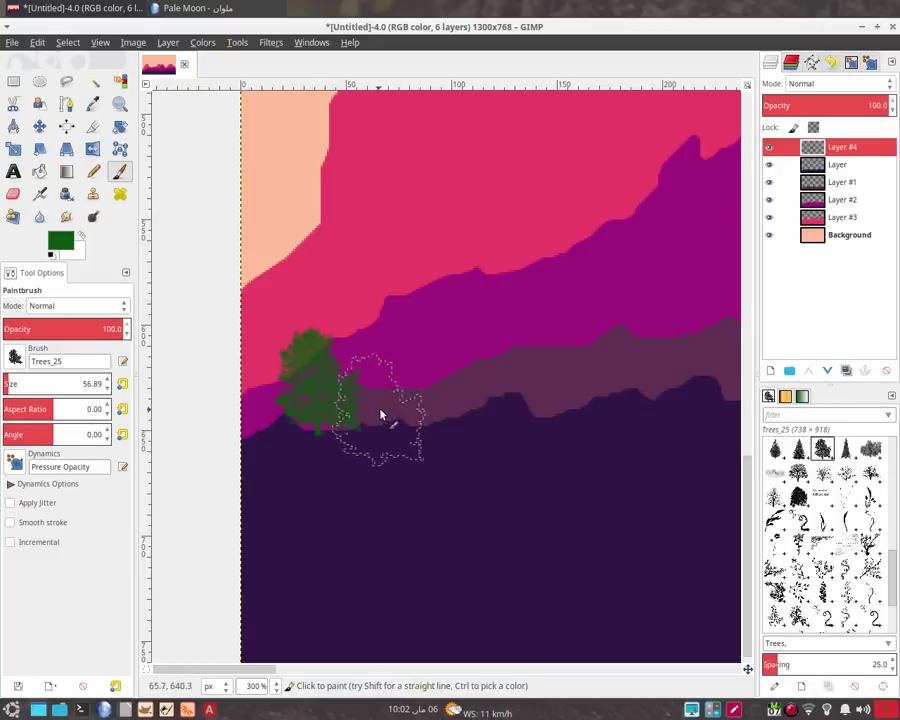
{"action": "left_click", "coordinate": [415, 393]}
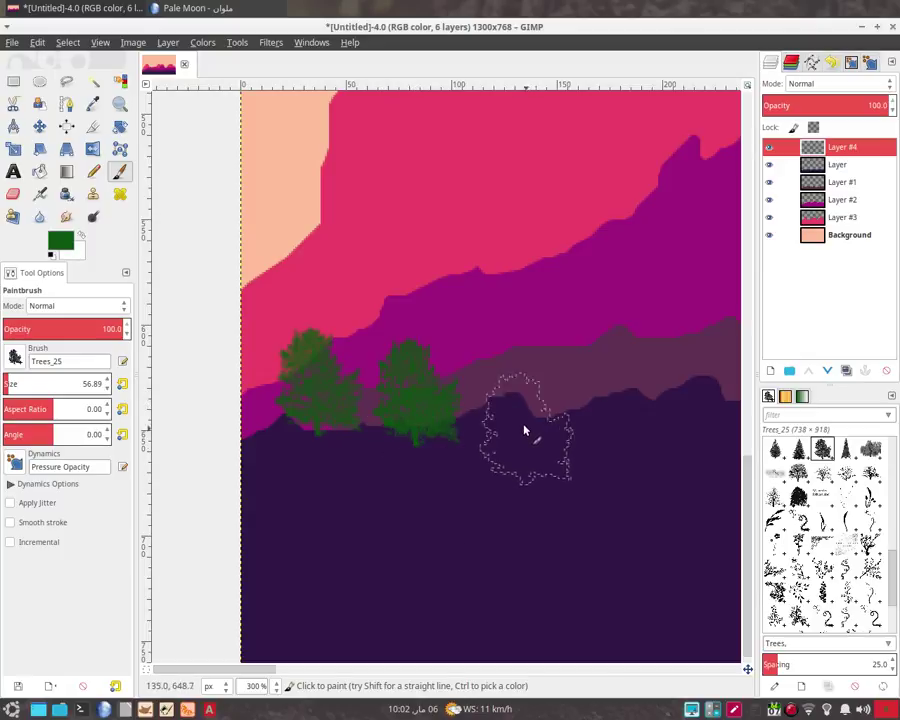
{"action": "left_click", "coordinate": [578, 381]}
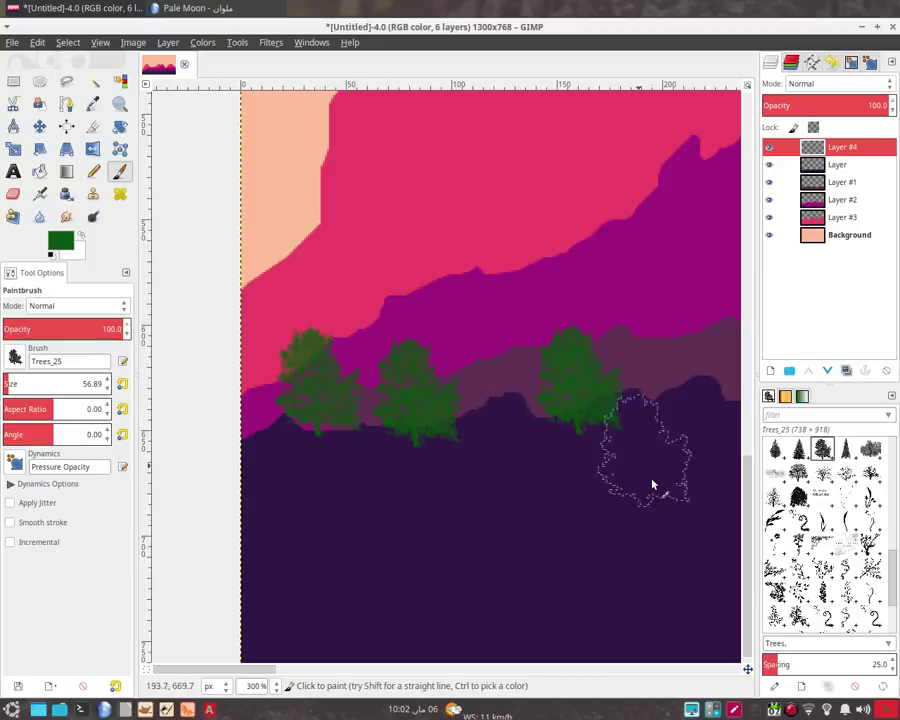
{"action": "scroll", "coordinate": [652, 485], "scroll_direction": "right", "scroll_amount": 6}
{"action": "scroll", "coordinate": [274, 536], "scroll_direction": "right", "scroll_amount": 3}
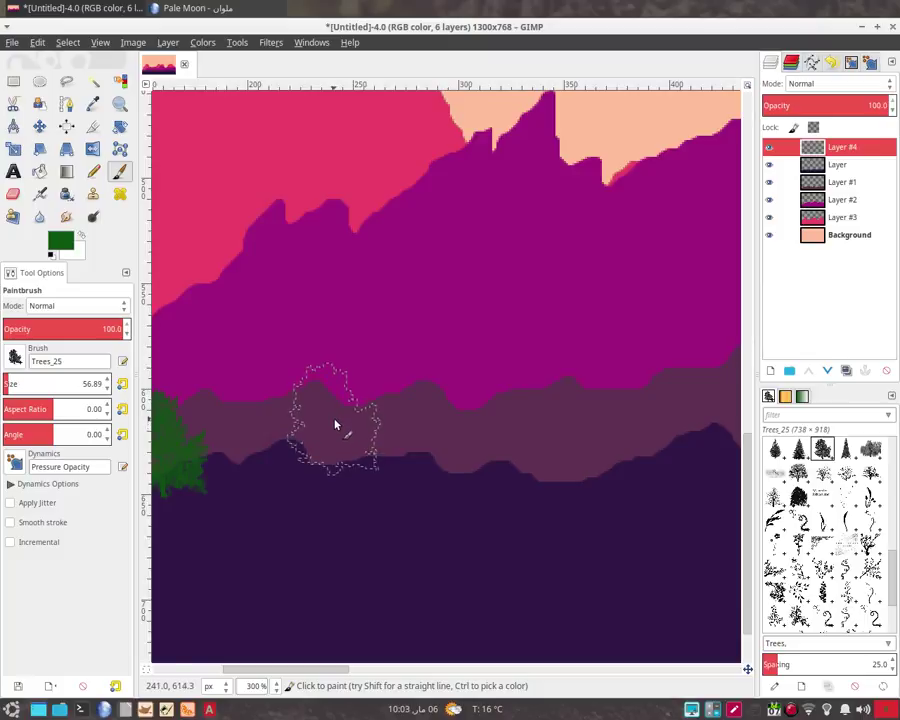
{"action": "left_click", "coordinate": [335, 425]}
{"action": "left_click", "coordinate": [524, 434]}
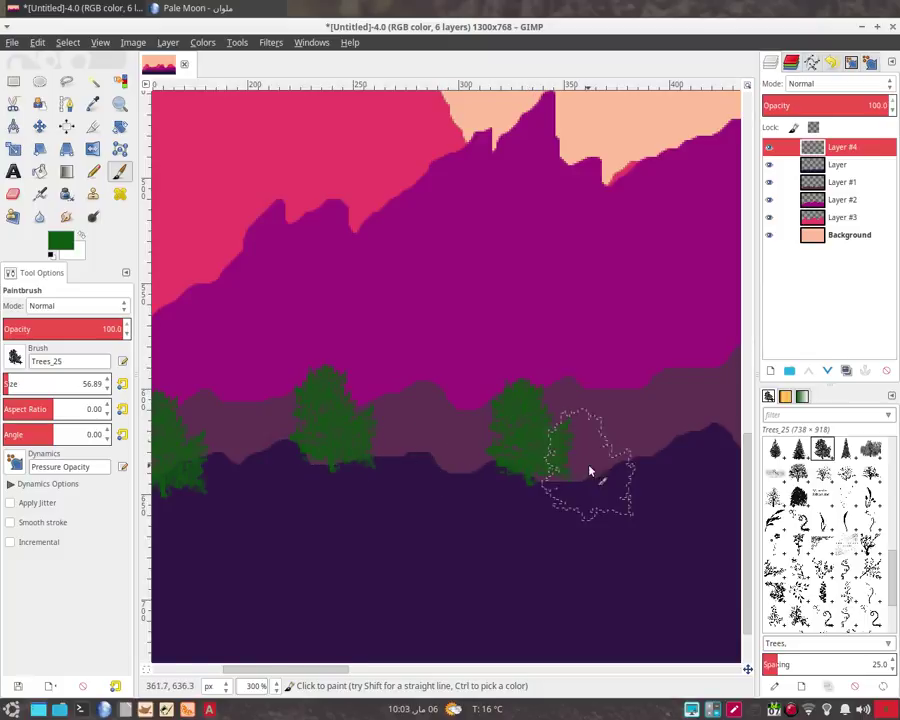
{"action": "scroll", "coordinate": [590, 470], "scroll_direction": "right", "scroll_amount": 6}
{"action": "scroll", "coordinate": [177, 504], "scroll_direction": "left", "scroll_amount": 3}
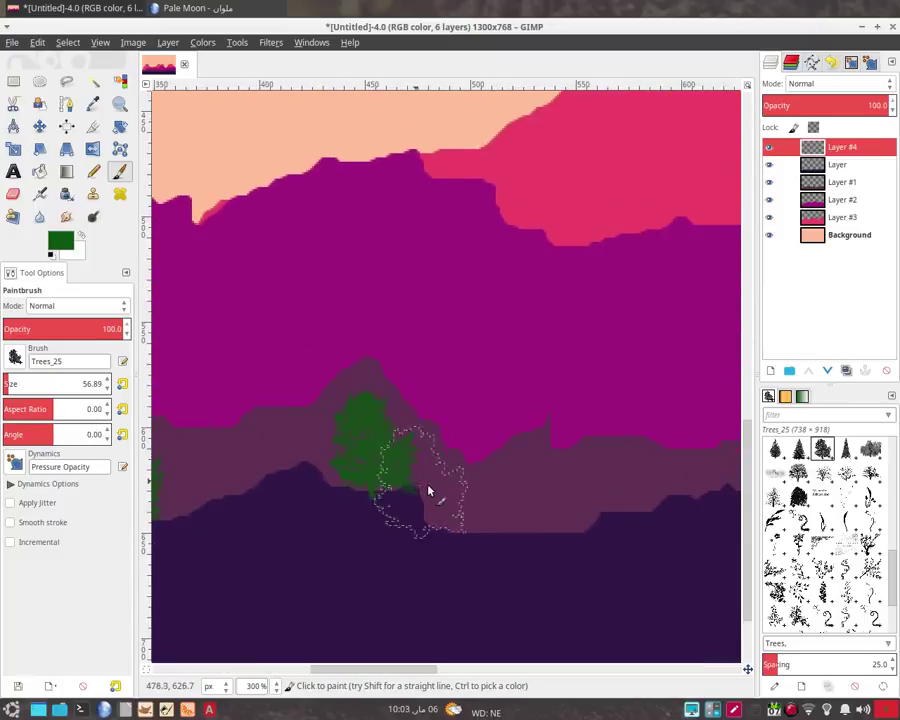
{"action": "left_click", "coordinate": [482, 482]}
{"action": "scroll", "coordinate": [486, 524], "scroll_direction": "right", "scroll_amount": 1}
{"action": "scroll", "coordinate": [283, 547], "scroll_direction": "right", "scroll_amount": 5}
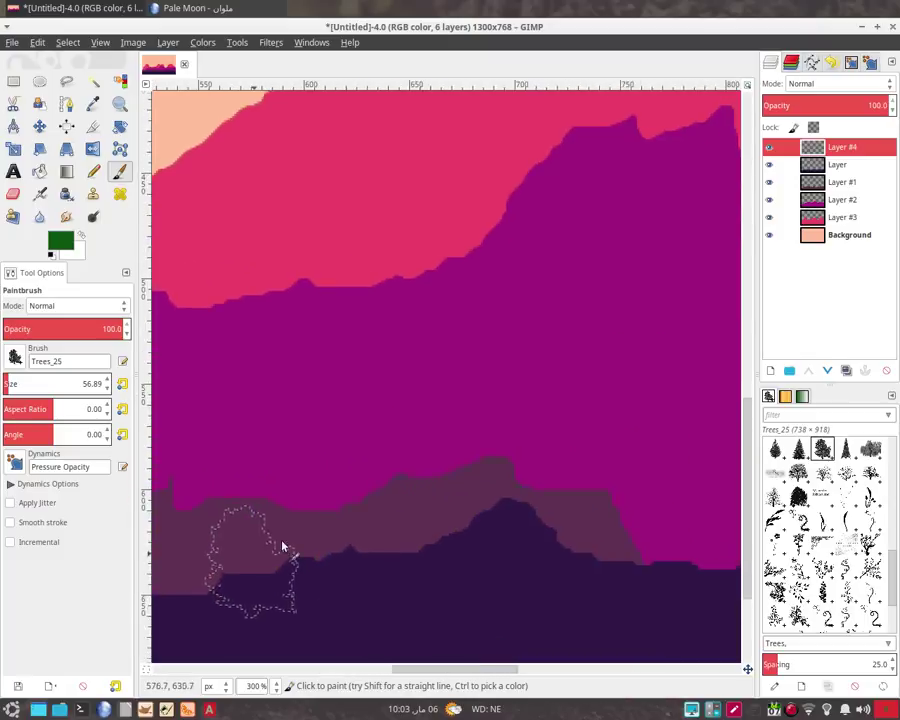
{"action": "left_click", "coordinate": [292, 523]}
{"action": "left_click", "coordinate": [416, 510]}
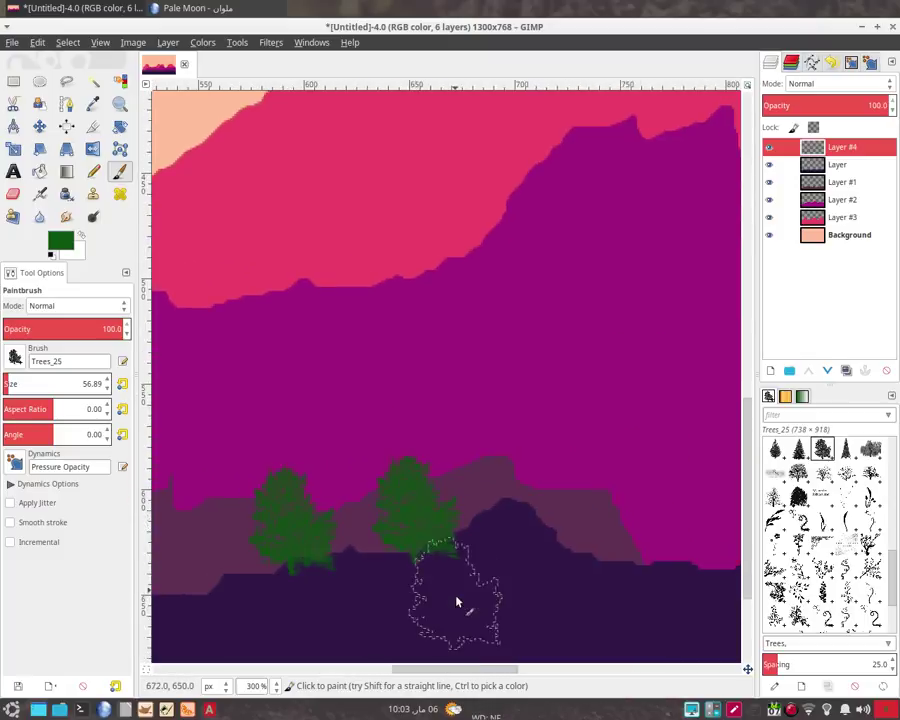
Step: Continue stamping trees along the right-hand ridges to the image's right edge
{"action": "scroll", "coordinate": [456, 601], "scroll_direction": "right", "scroll_amount": 5}
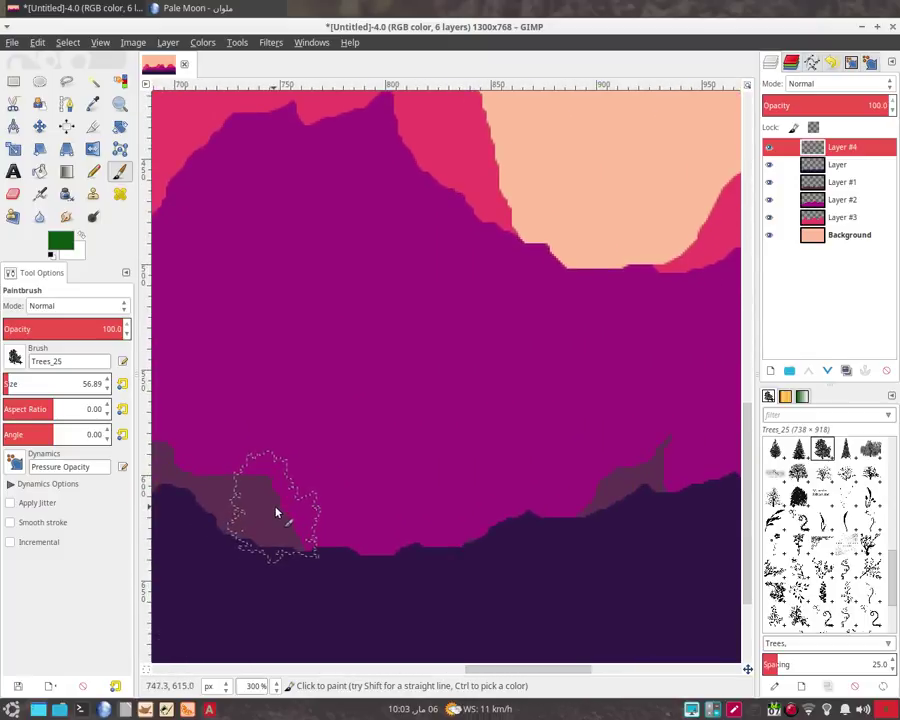
{"action": "left_click", "coordinate": [277, 513]}
{"action": "left_click", "coordinate": [436, 508]}
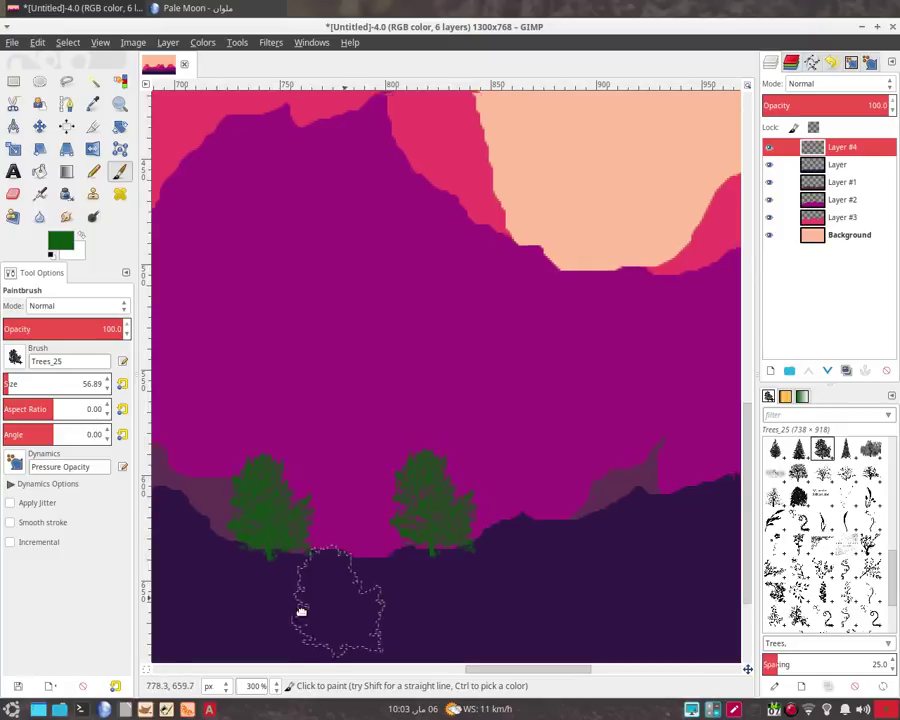
{"action": "scroll", "coordinate": [300, 610], "scroll_direction": "right", "scroll_amount": 5}
{"action": "scroll", "coordinate": [300, 610], "scroll_direction": "up", "scroll_amount": 1}
{"action": "left_click", "coordinate": [242, 528]}
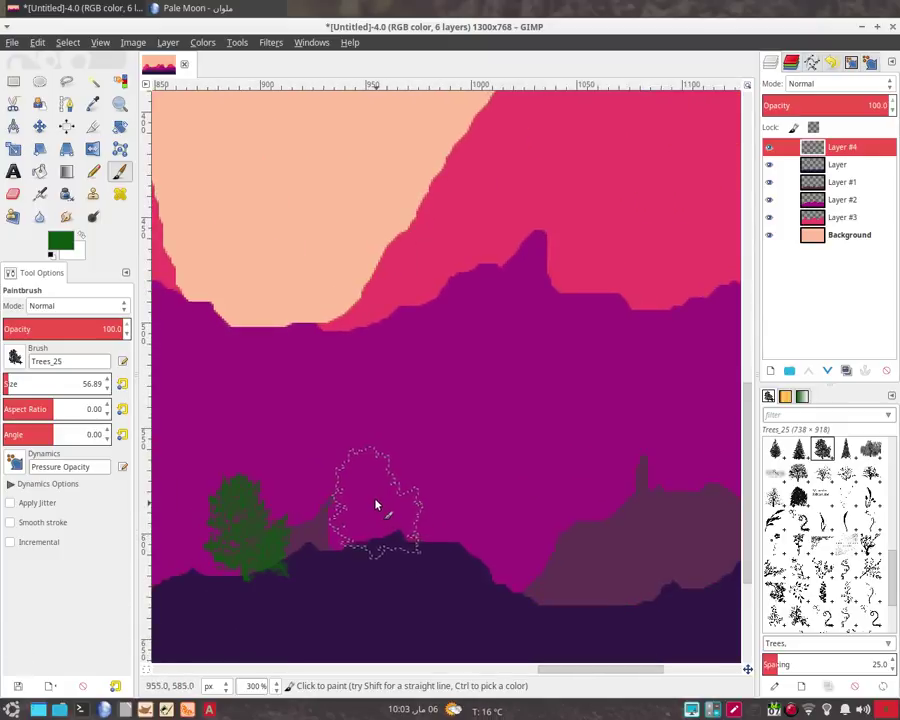
{"action": "left_click", "coordinate": [374, 505]}
{"action": "left_click", "coordinate": [518, 556]}
{"action": "scroll", "coordinate": [532, 650], "scroll_direction": "right", "scroll_amount": 3}
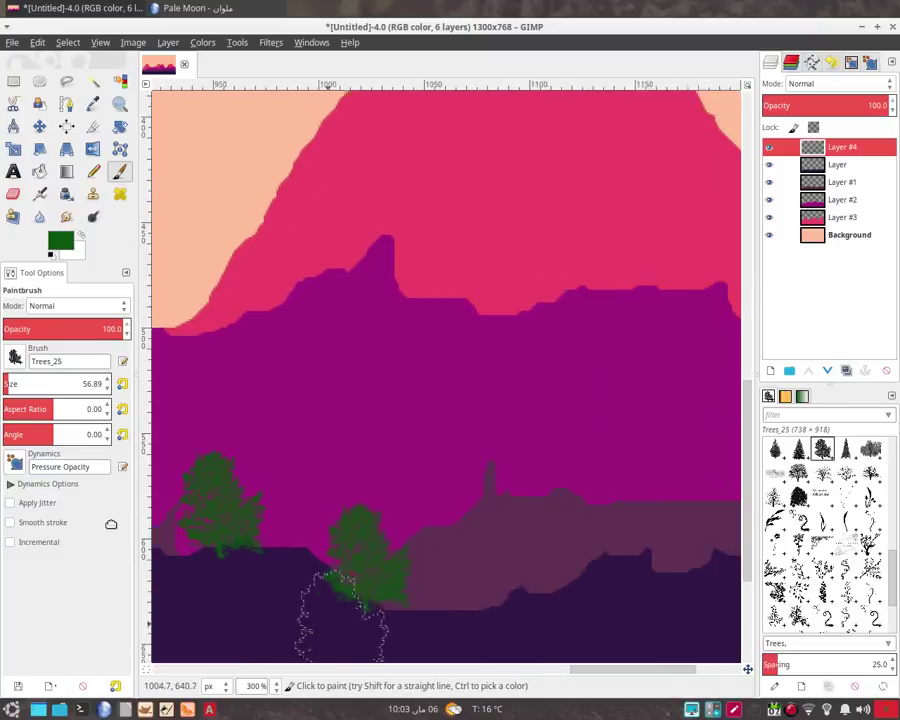
{"action": "scroll", "coordinate": [341, 615], "scroll_direction": "right", "scroll_amount": 4}
{"action": "scroll", "coordinate": [300, 530], "scroll_direction": "down", "scroll_amount": 2}
{"action": "left_click", "coordinate": [262, 447]}
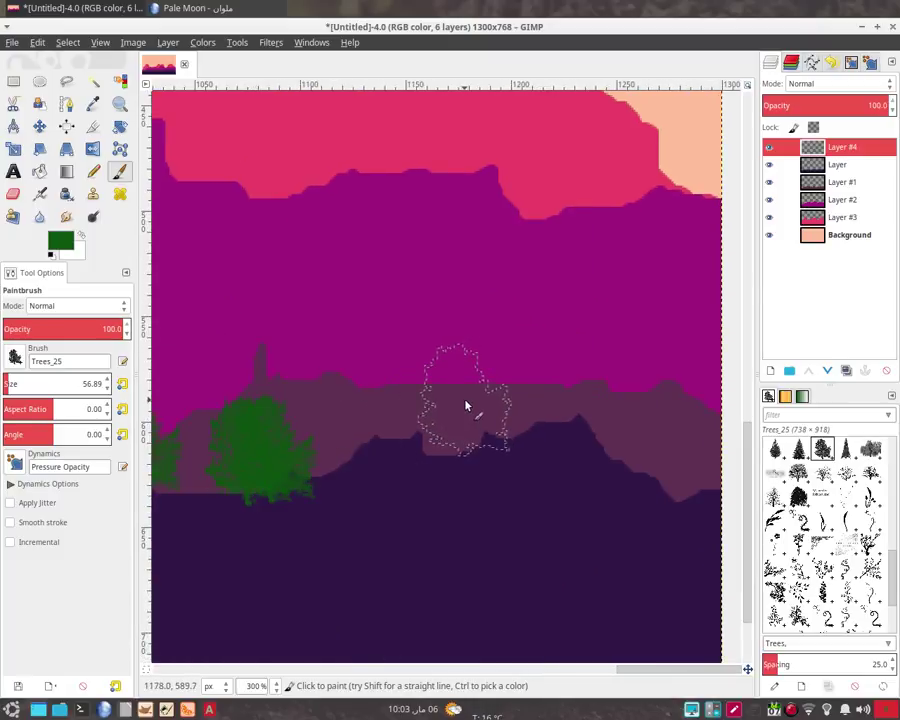
{"action": "left_click", "coordinate": [466, 406]}
{"action": "left_click", "coordinate": [412, 709]}
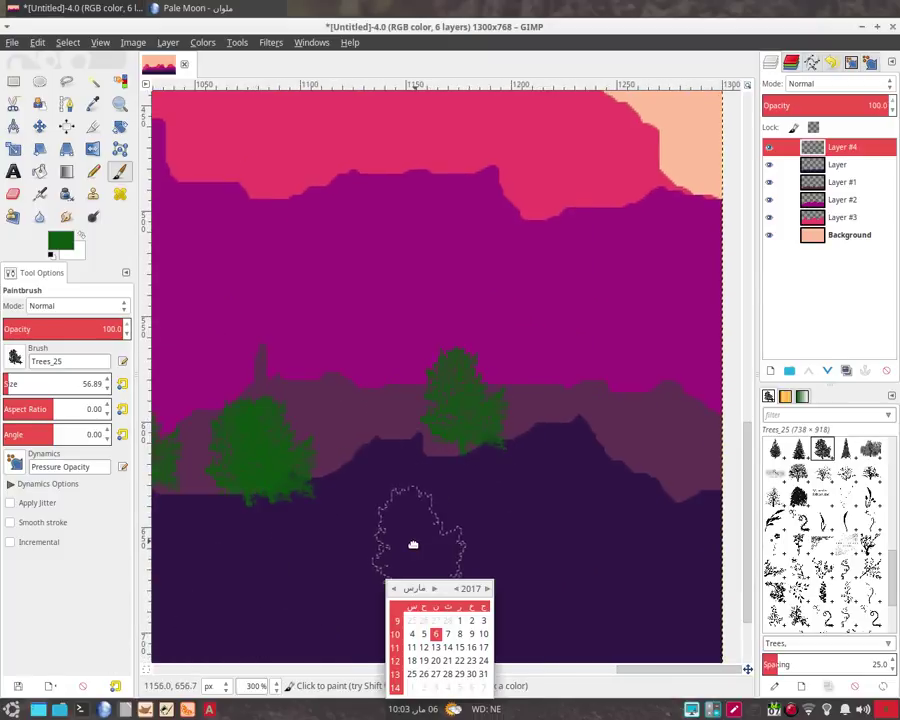
{"action": "scroll", "coordinate": [380, 550], "scroll_direction": "right", "scroll_amount": 3}
{"action": "scroll", "coordinate": [380, 550], "scroll_direction": "up", "scroll_amount": 1}
{"action": "left_click", "coordinate": [405, 707]}
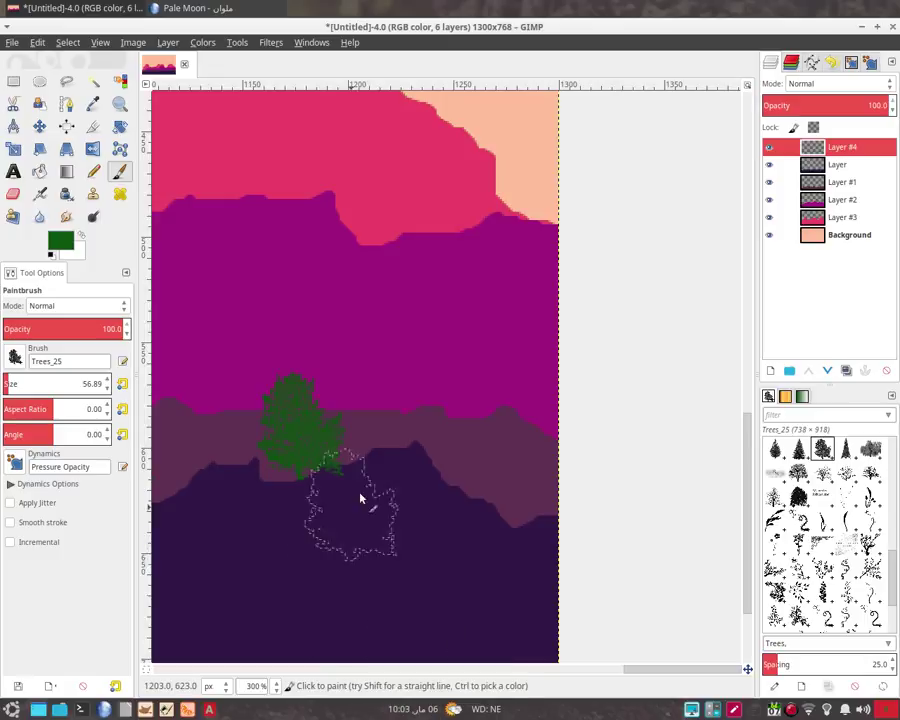
{"action": "scroll", "coordinate": [340, 545], "scroll_direction": "right", "scroll_amount": 2}
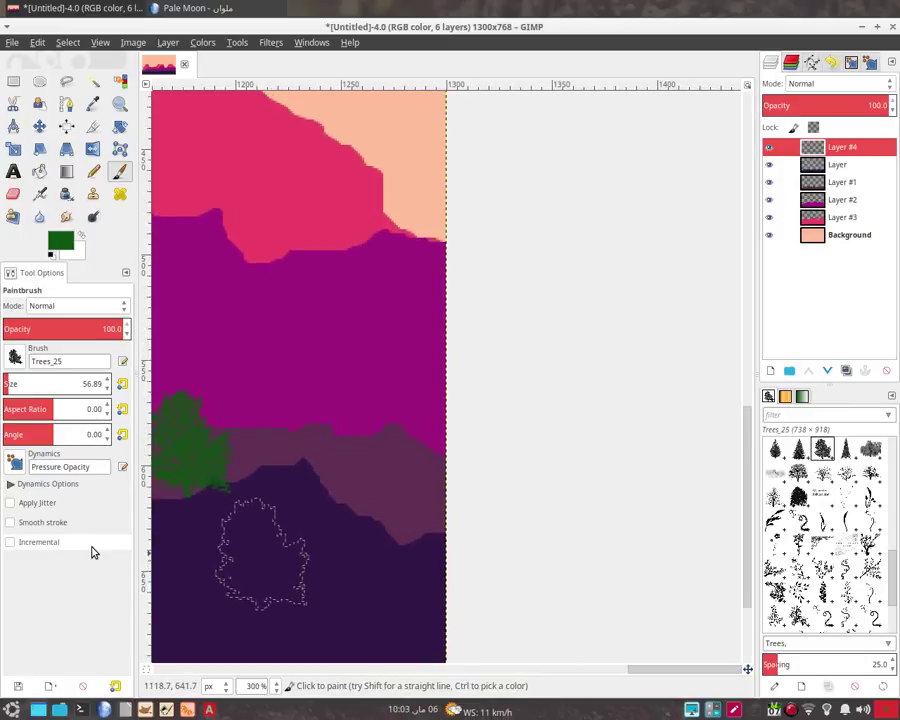
{"action": "left_click", "coordinate": [298, 424]}
{"action": "scroll", "coordinate": [245, 655], "scroll_direction": "down", "scroll_amount": 1}
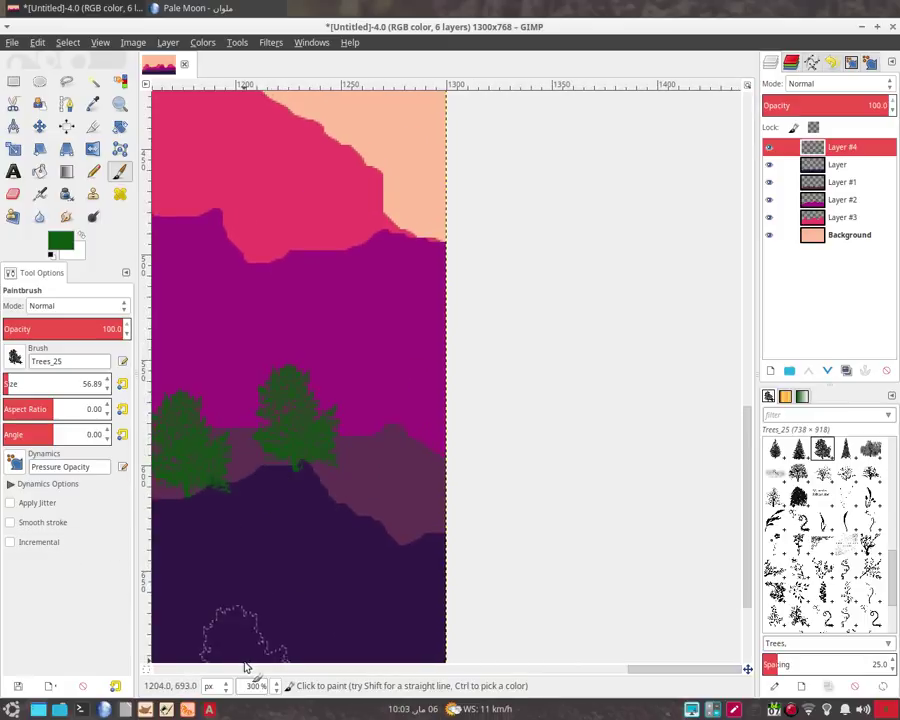
{"action": "scroll", "coordinate": [281, 652], "scroll_direction": "down", "scroll_amount": 2}
{"action": "scroll", "coordinate": [275, 605], "scroll_direction": "down", "scroll_amount": 1}
Step: Change the foreground colour to darker green 032c05
{"action": "scroll", "coordinate": [263, 537], "scroll_direction": "left", "scroll_amount": 5}
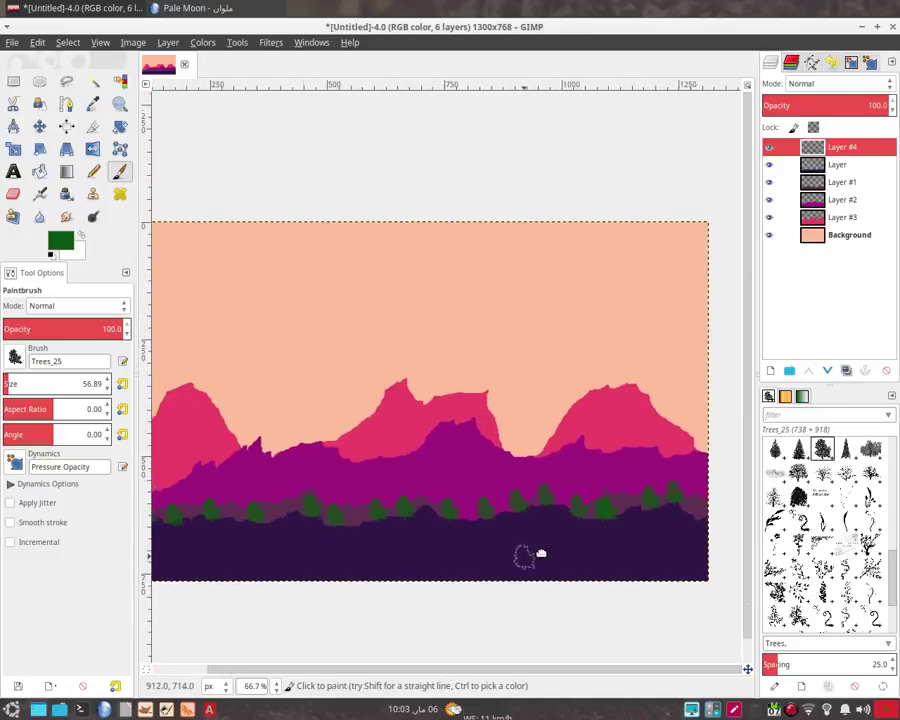
{"action": "scroll", "coordinate": [363, 516], "scroll_direction": "down", "scroll_amount": 3}
{"action": "scroll", "coordinate": [412, 420], "scroll_direction": "up", "scroll_amount": 2}
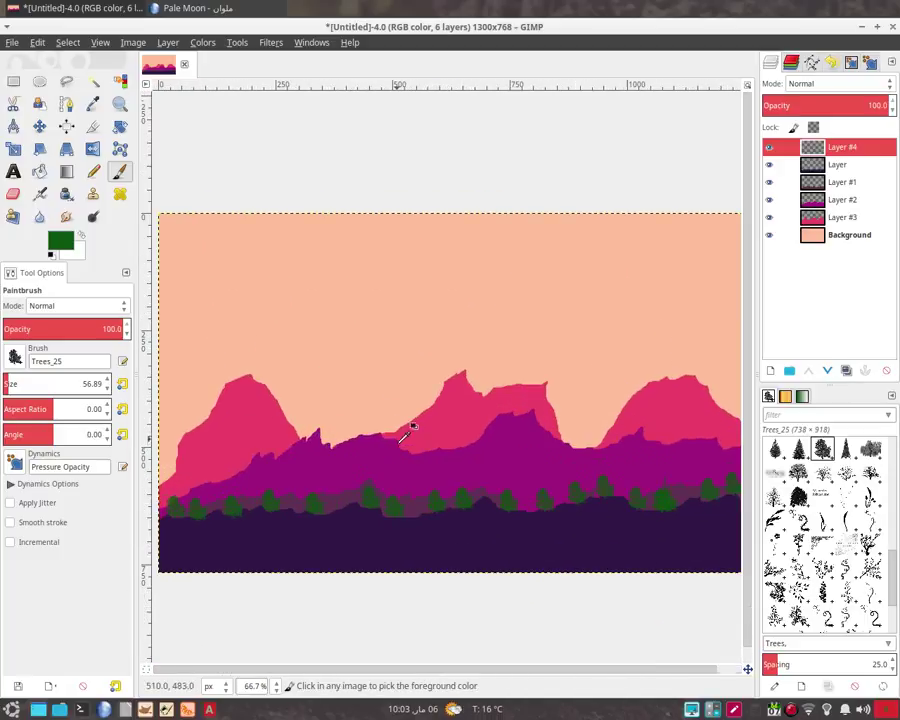
{"action": "scroll", "coordinate": [406, 426], "scroll_direction": "up", "scroll_amount": 2}
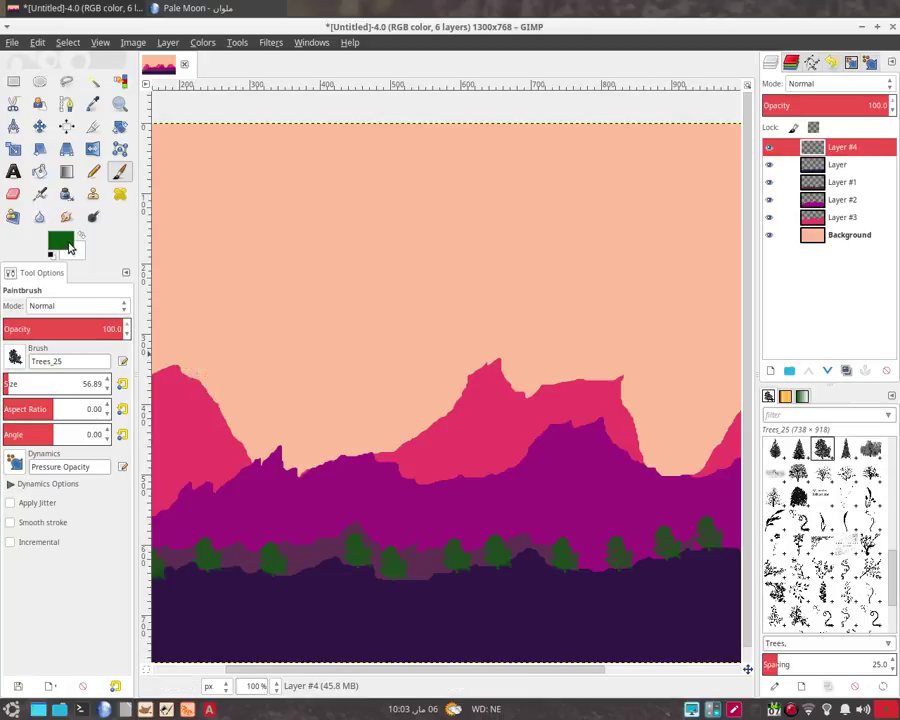
{"action": "left_click", "coordinate": [62, 242]}
{"action": "left_click_drag", "start_coordinate": [40, 87], "coordinate": [31, 80]}
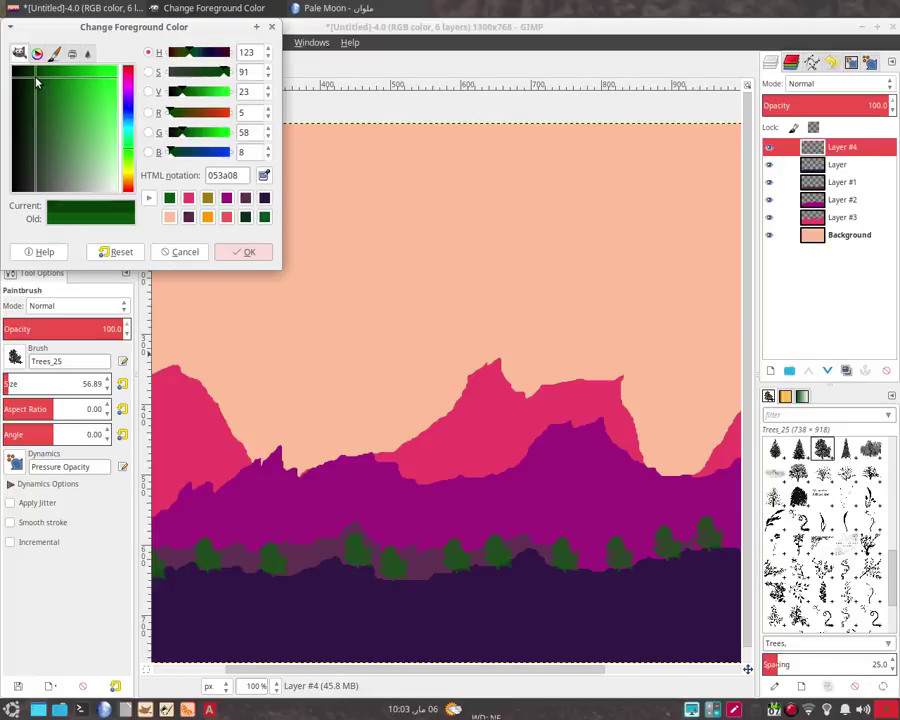
{"action": "left_click", "coordinate": [243, 251]}
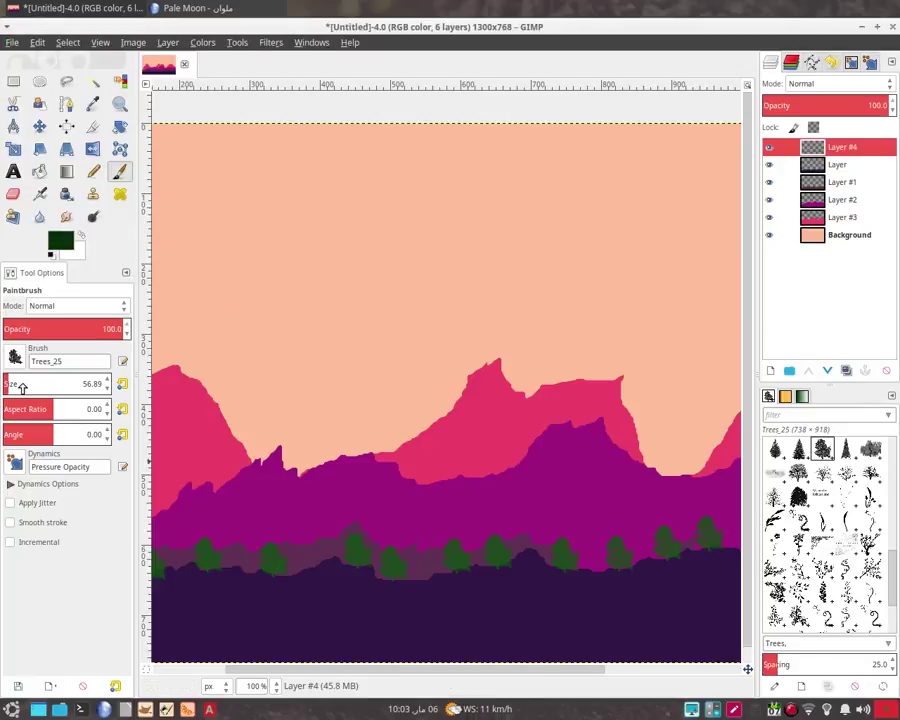
Step: Reduce the Trees_25 brush size to about 30.89
{"action": "left_click_drag", "start_coordinate": [23, 387], "coordinate": [22, 384]}
{"action": "scroll", "coordinate": [22, 384], "scroll_direction": "down", "scroll_amount": 5}
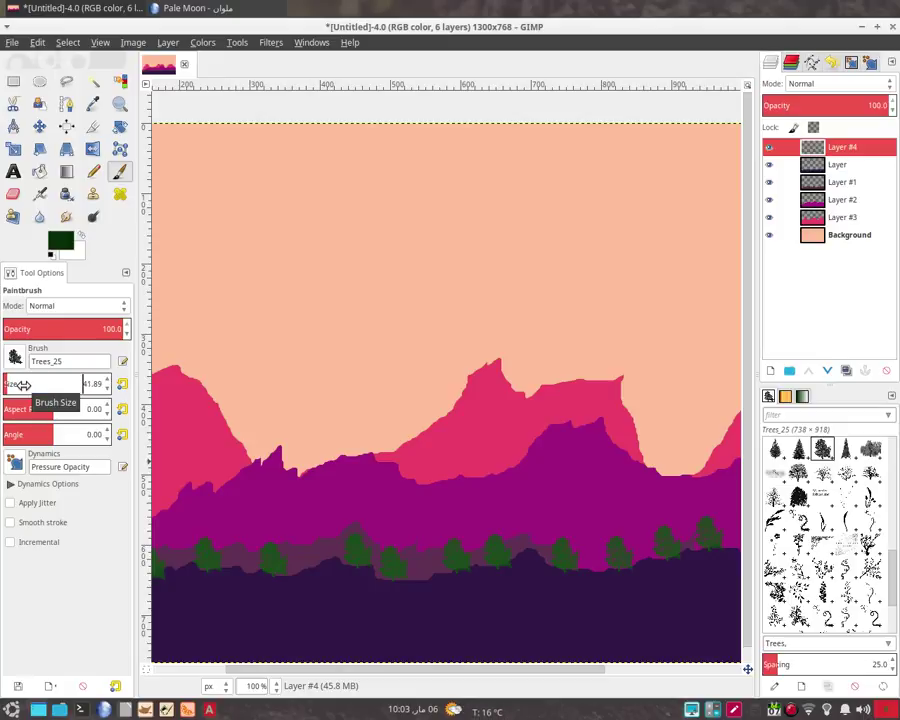
{"action": "scroll", "coordinate": [22, 386], "scroll_direction": "down", "scroll_amount": 5}
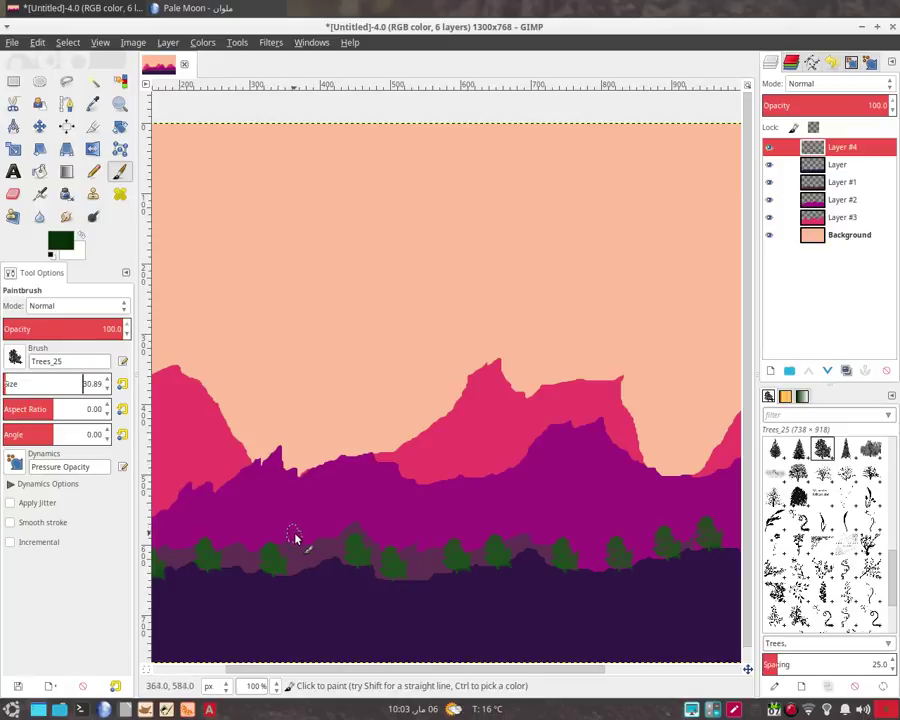
Step: Stamp the first small dark trees on the left part of the purple back ridge
{"action": "scroll", "coordinate": [297, 540], "scroll_direction": "up", "scroll_amount": 3, "text": "ctrl"}
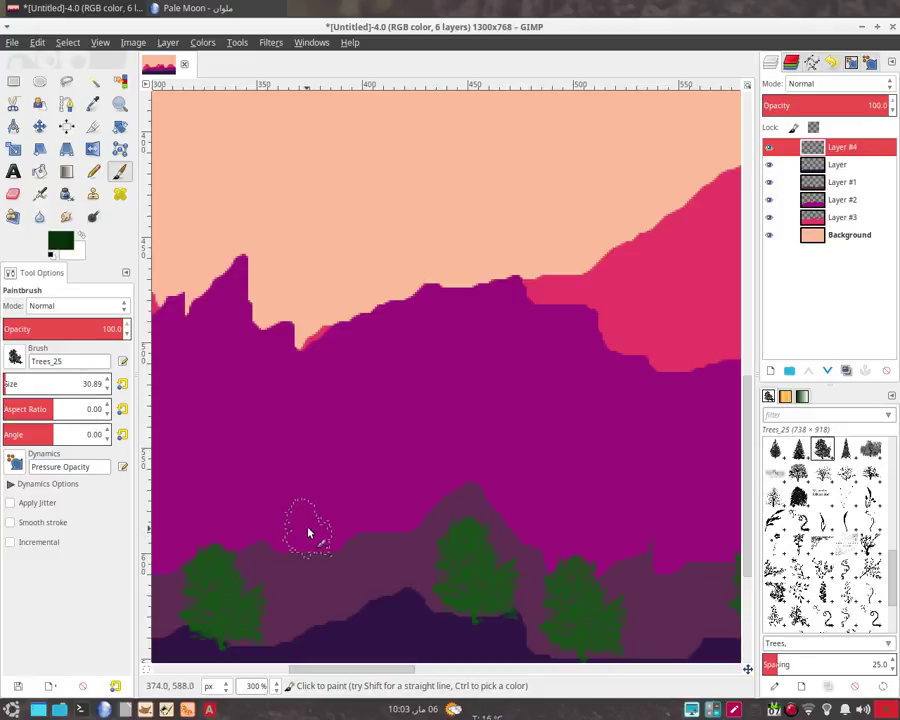
{"action": "left_click", "coordinate": [308, 530]}
{"action": "left_click", "coordinate": [390, 510]}
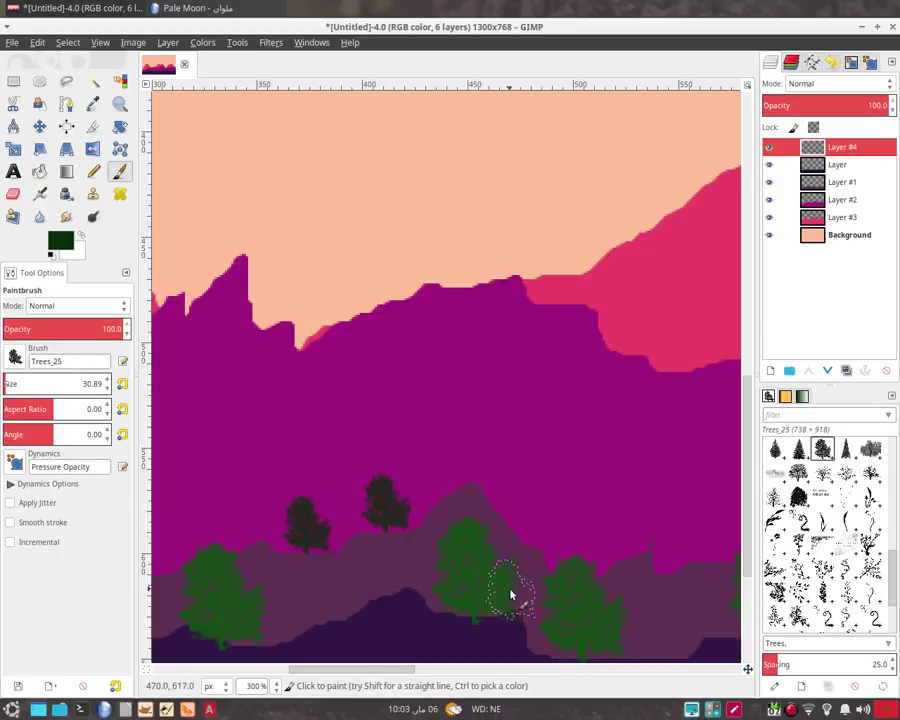
{"action": "scroll", "coordinate": [390, 600], "scroll_direction": "right", "scroll_amount": 1}
{"action": "scroll", "coordinate": [460, 560], "scroll_direction": "right", "scroll_amount": 1}
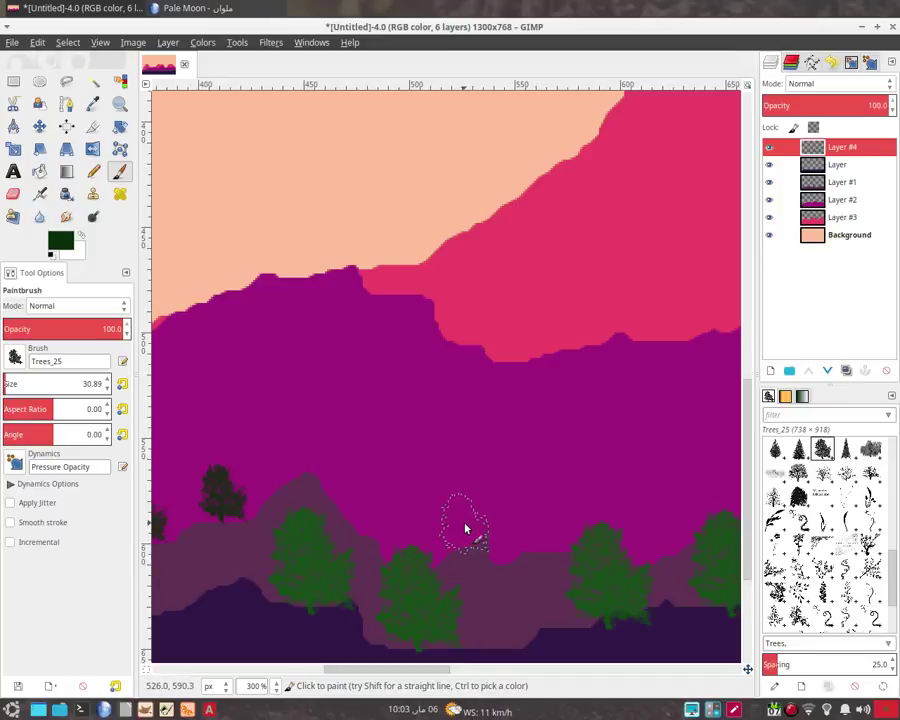
{"action": "left_click", "coordinate": [460, 528]}
{"action": "left_click", "coordinate": [503, 538]}
Step: Continue stamping dark trees rightward along the ridge toward the right-hand green trees
{"action": "scroll", "coordinate": [450, 545], "scroll_direction": "right", "scroll_amount": 1}
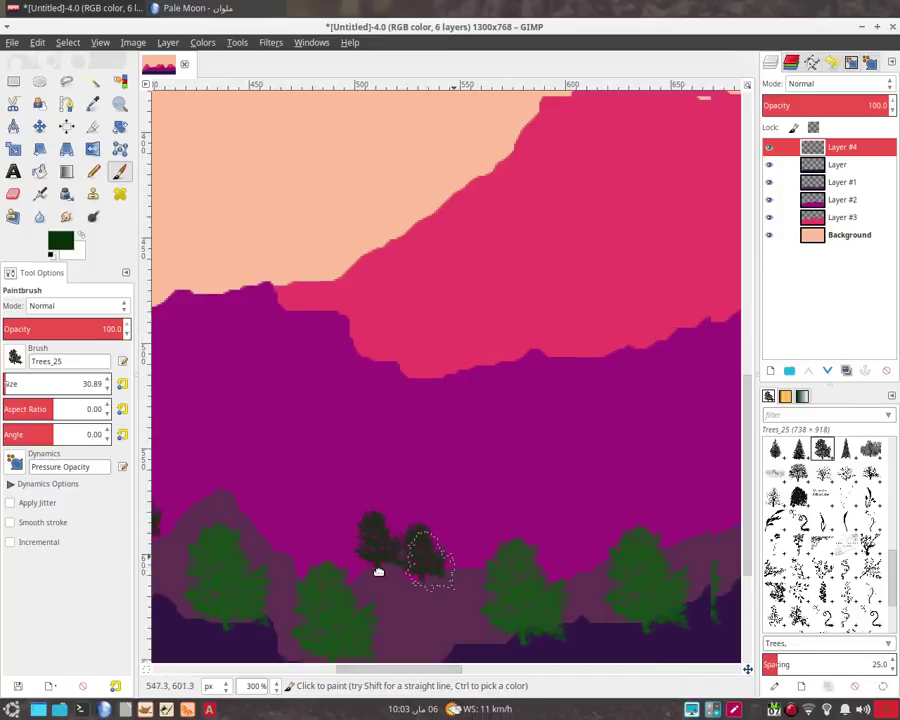
{"action": "scroll", "coordinate": [270, 630], "scroll_direction": "up", "scroll_amount": 1}
{"action": "scroll", "coordinate": [270, 630], "scroll_direction": "right", "scroll_amount": 2}
{"action": "left_click", "coordinate": [519, 545]}
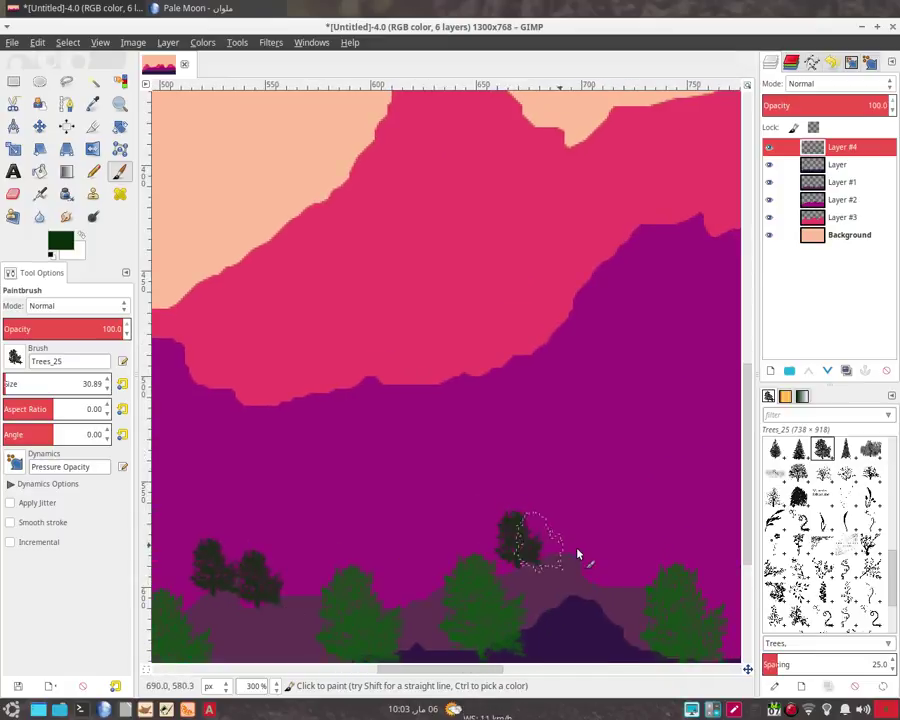
{"action": "left_click", "coordinate": [602, 562]}
{"action": "scroll", "coordinate": [600, 570], "scroll_direction": "right", "scroll_amount": 1}
{"action": "scroll", "coordinate": [334, 585], "scroll_direction": "right", "scroll_amount": 5}
{"action": "scroll", "coordinate": [185, 470], "scroll_direction": "down", "scroll_amount": 2}
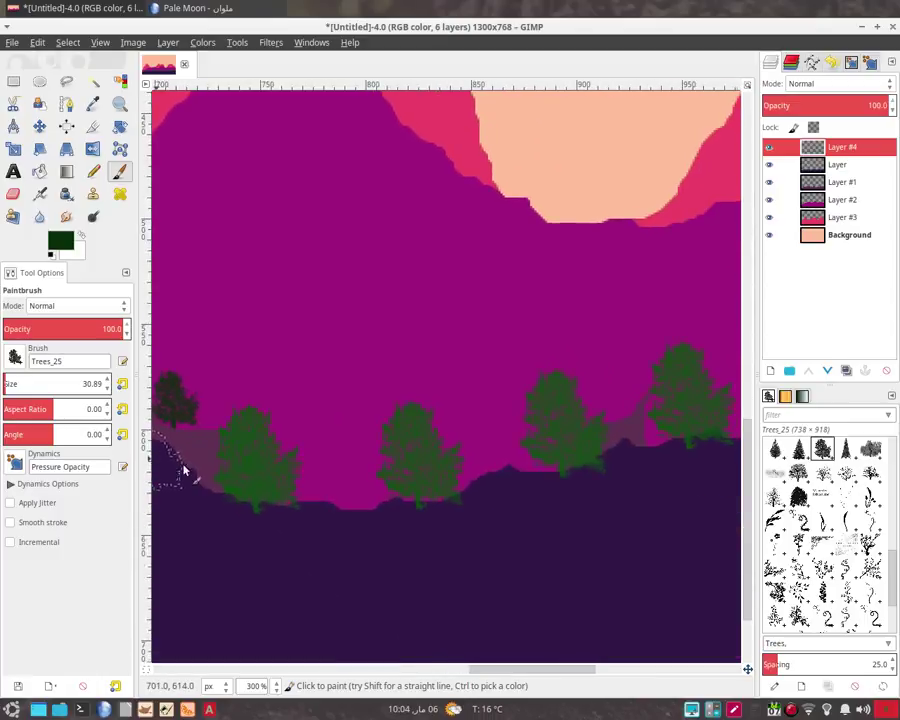
{"action": "left_click", "coordinate": [618, 385]}
Step: Fill in dark trees between the green ones, ending at the ridge's right end
{"action": "scroll", "coordinate": [490, 528], "scroll_direction": "right", "scroll_amount": 1}
{"action": "scroll", "coordinate": [490, 528], "scroll_direction": "up", "scroll_amount": 1}
{"action": "scroll", "coordinate": [490, 528], "scroll_direction": "right", "scroll_amount": 5}
{"action": "scroll", "coordinate": [490, 528], "scroll_direction": "up", "scroll_amount": 2}
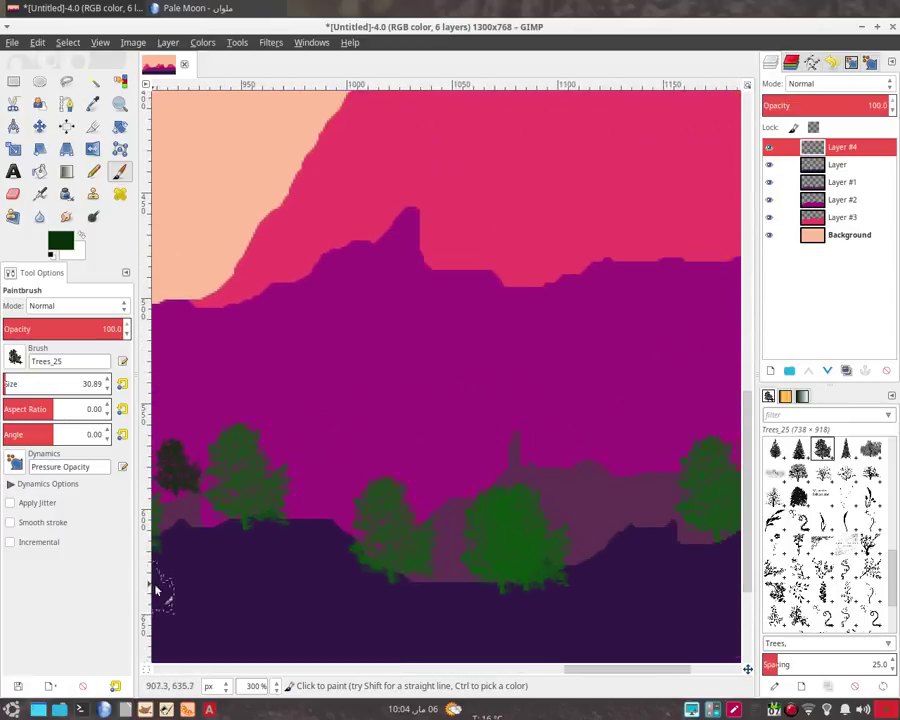
{"action": "left_click", "coordinate": [451, 479]}
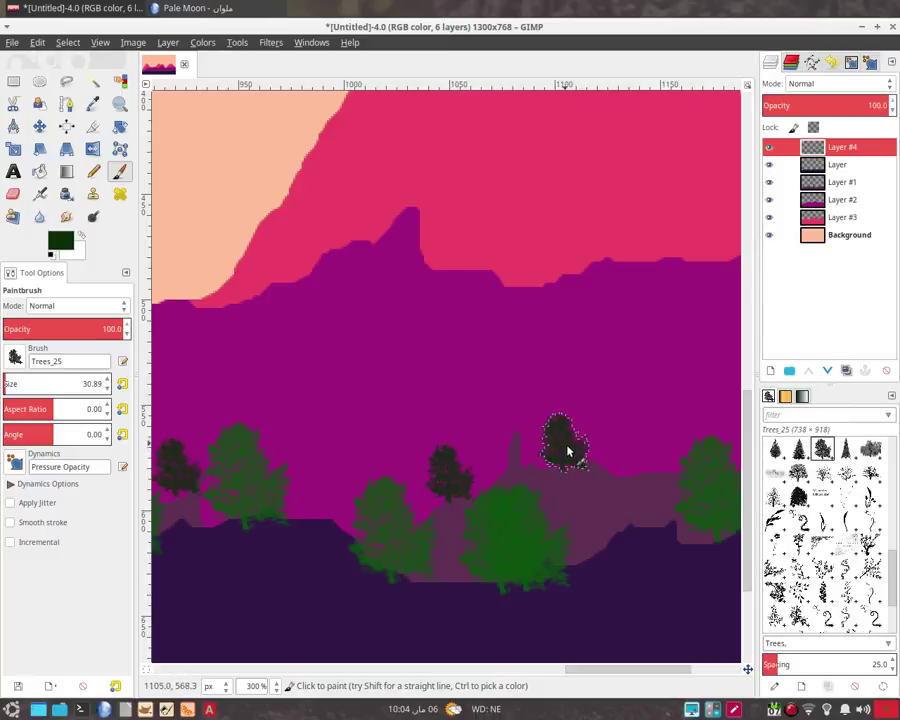
{"action": "scroll", "coordinate": [567, 452], "scroll_direction": "up", "scroll_amount": 2}
{"action": "scroll", "coordinate": [567, 452], "scroll_direction": "right", "scroll_amount": 3}
{"action": "scroll", "coordinate": [200, 545], "scroll_direction": "right", "scroll_amount": 2}
{"action": "left_click", "coordinate": [246, 546]}
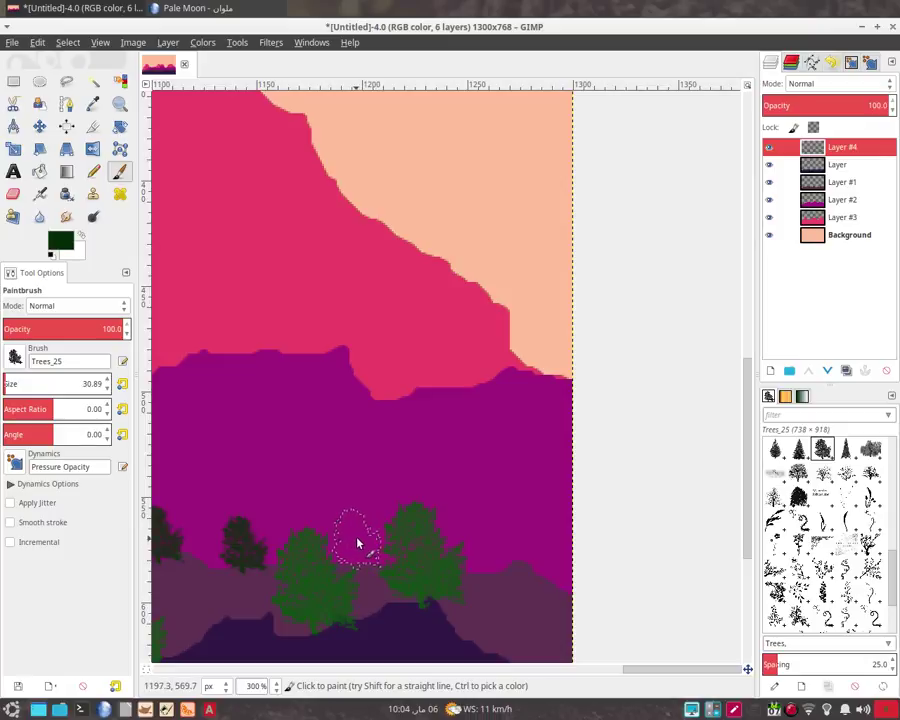
{"action": "left_click", "coordinate": [357, 541]}
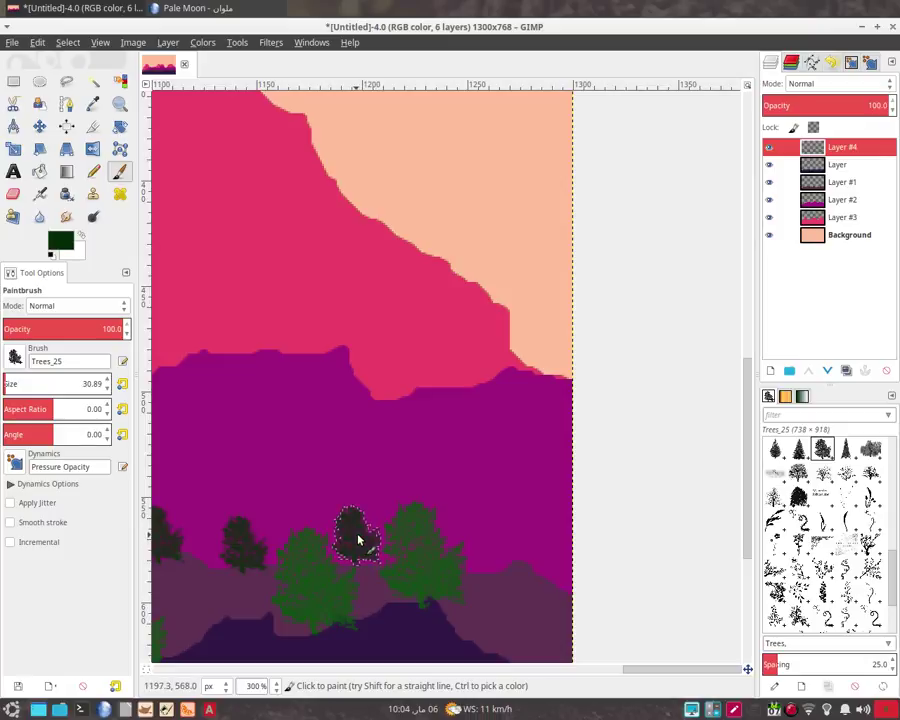
{"action": "left_click", "coordinate": [497, 549]}
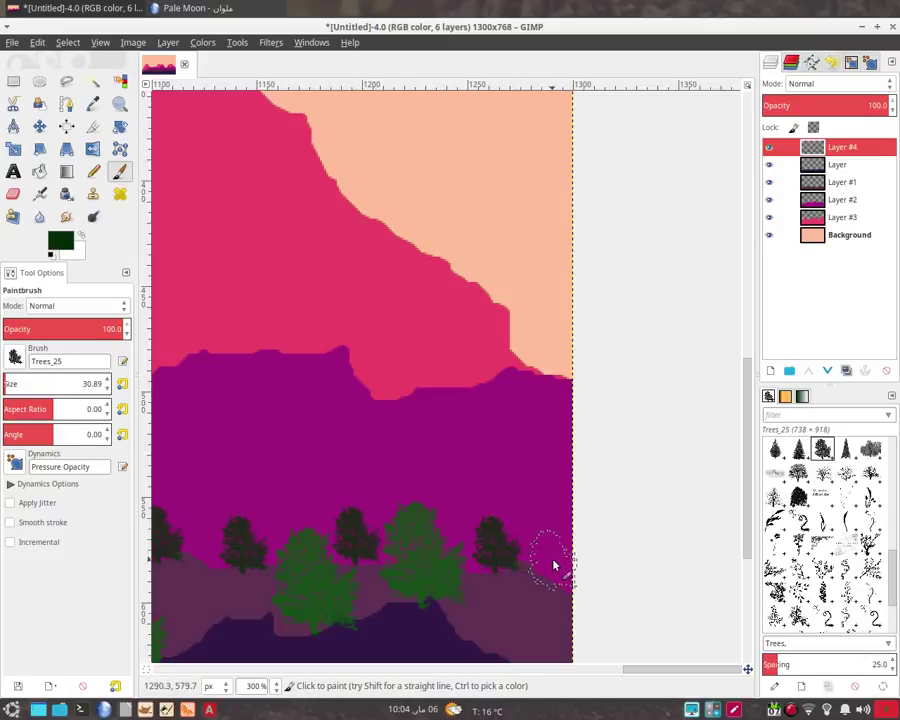
{"action": "left_click", "coordinate": [556, 565]}
Step: Undo a misplaced tree on the purple hill, restamp it slightly right, and add another
{"action": "scroll", "coordinate": [556, 565], "scroll_direction": "down", "scroll_amount": 1, "text": "ctrl"}
{"action": "scroll", "coordinate": [410, 680], "scroll_direction": "down", "scroll_amount": 1, "text": "ctrl"}
{"action": "scroll", "coordinate": [378, 590], "scroll_direction": "down", "scroll_amount": 1, "text": "ctrl"}
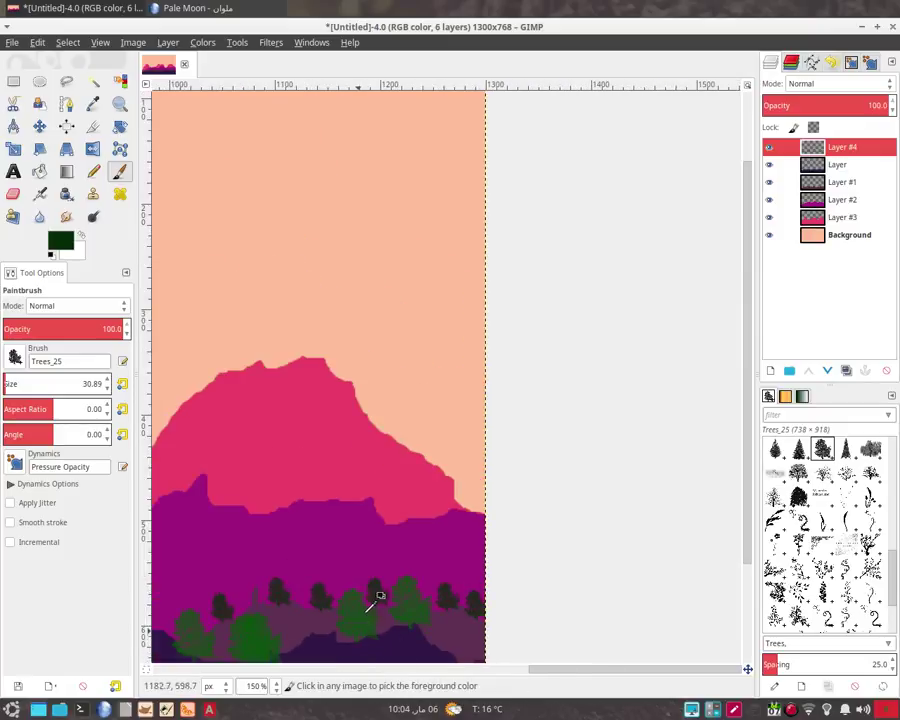
{"action": "scroll", "coordinate": [375, 605], "scroll_direction": "down", "scroll_amount": 2, "text": "ctrl"}
{"action": "scroll", "coordinate": [311, 428], "scroll_direction": "up", "scroll_amount": 3, "text": "ctrl"}
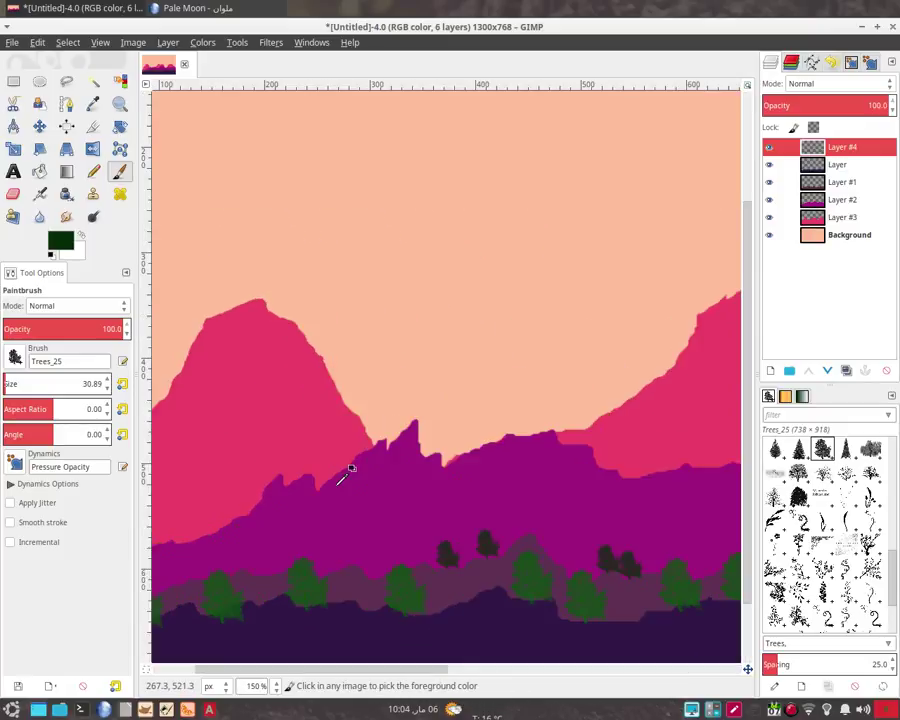
{"action": "scroll", "coordinate": [345, 470], "scroll_direction": "up", "scroll_amount": 3, "text": "ctrl"}
{"action": "scroll", "coordinate": [402, 430], "scroll_direction": "down", "scroll_amount": 5}
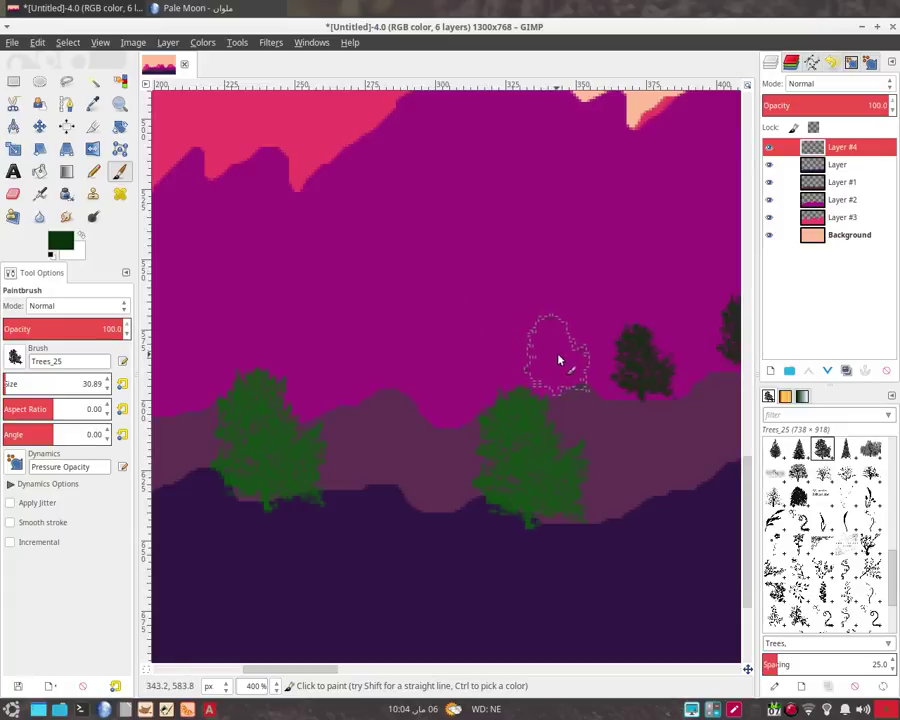
{"action": "left_click", "coordinate": [556, 362]}
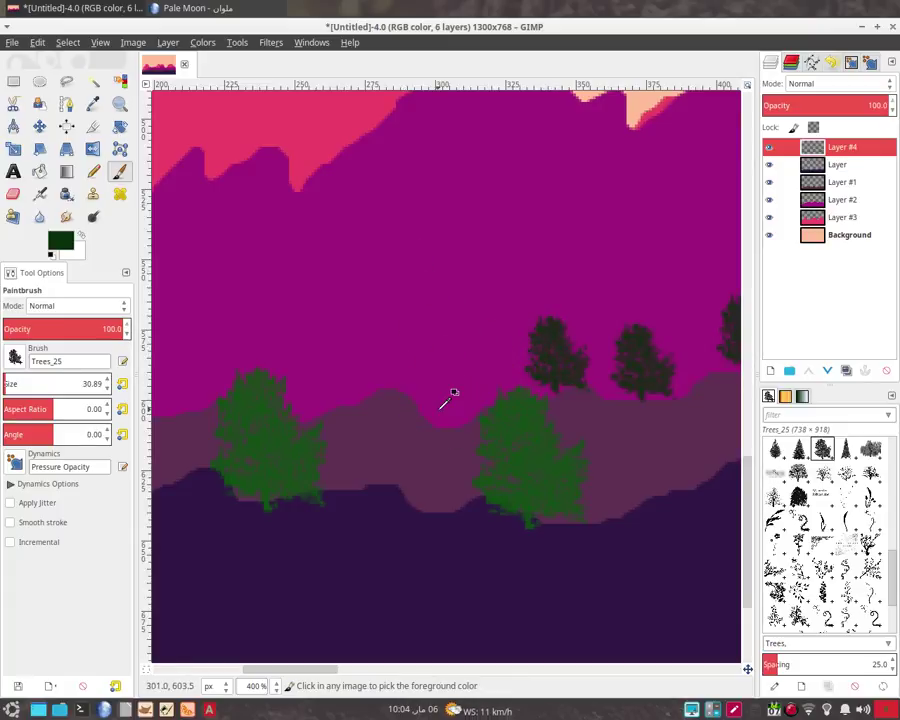
{"action": "key", "text": "ctrl+z"}
{"action": "left_click", "coordinate": [562, 358]}
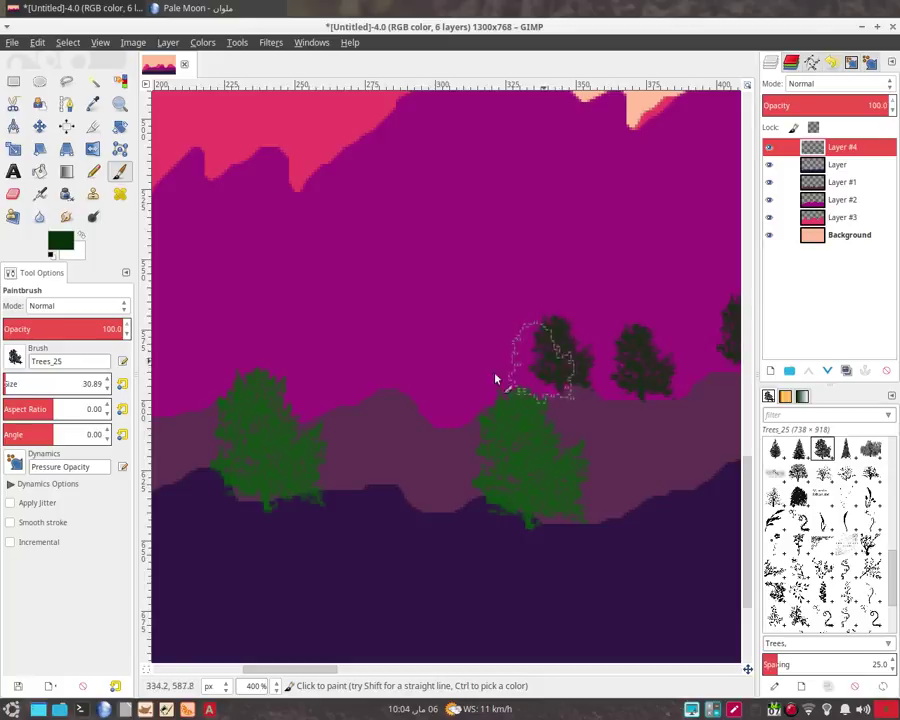
{"action": "left_click", "coordinate": [438, 388]}
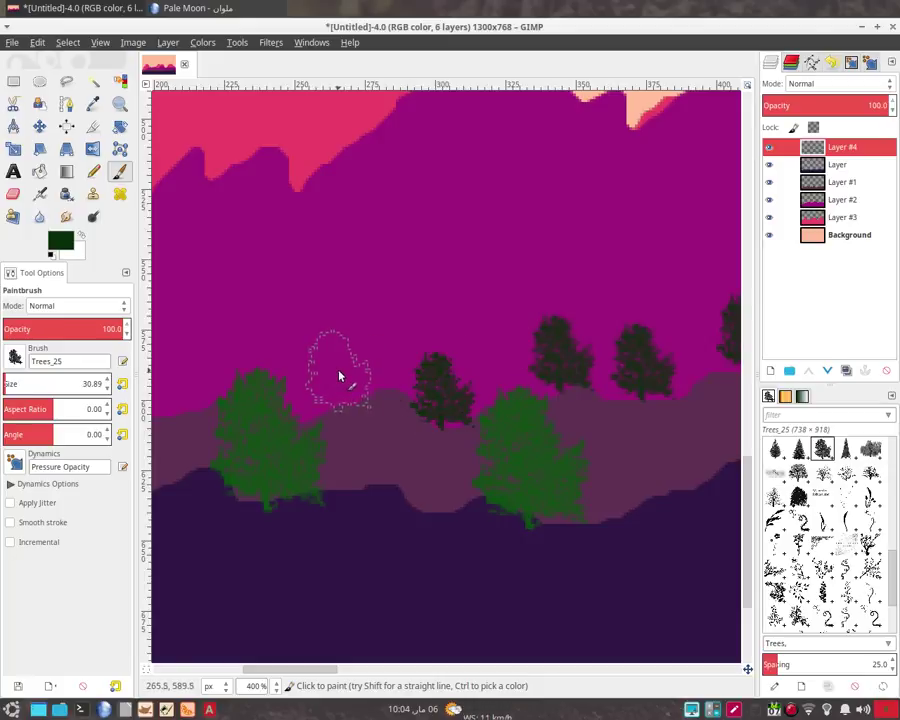
Step: Stamp more dark trees leftward along the ridge up to the image's left edge
{"action": "scroll", "coordinate": [338, 378], "scroll_direction": "left", "scroll_amount": 5}
{"action": "scroll", "coordinate": [338, 378], "scroll_direction": "up", "scroll_amount": 1}
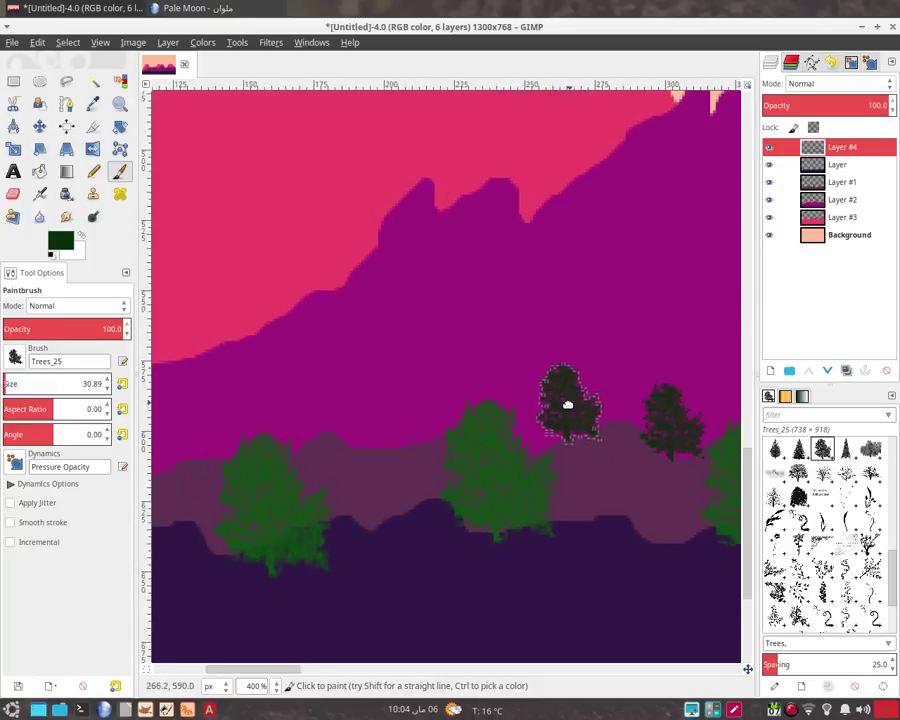
{"action": "left_click", "coordinate": [395, 413]}
{"action": "left_click", "coordinate": [310, 400]}
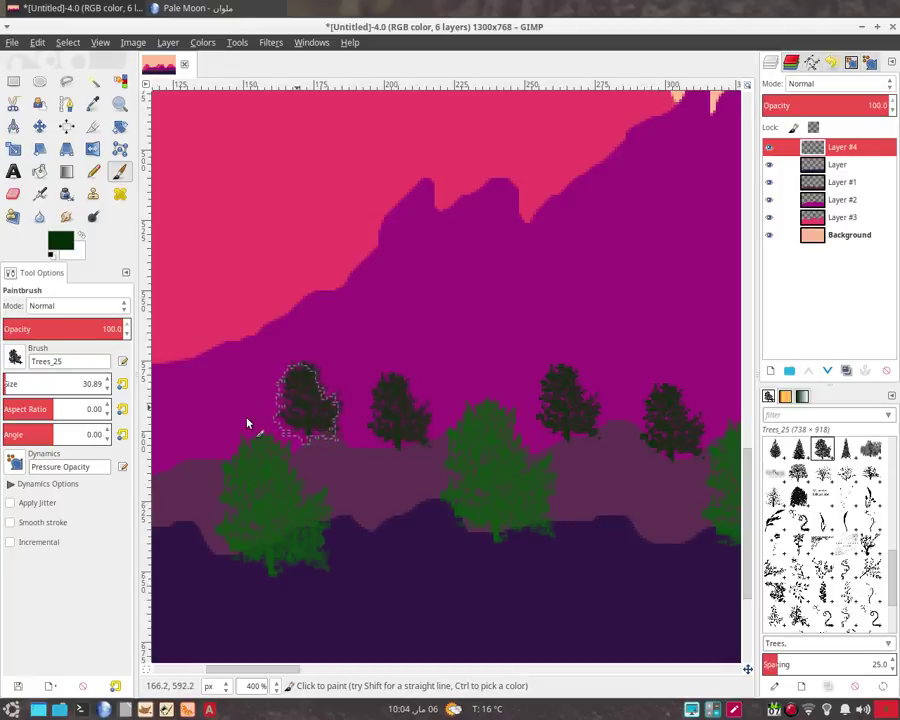
{"action": "left_click", "coordinate": [201, 428]}
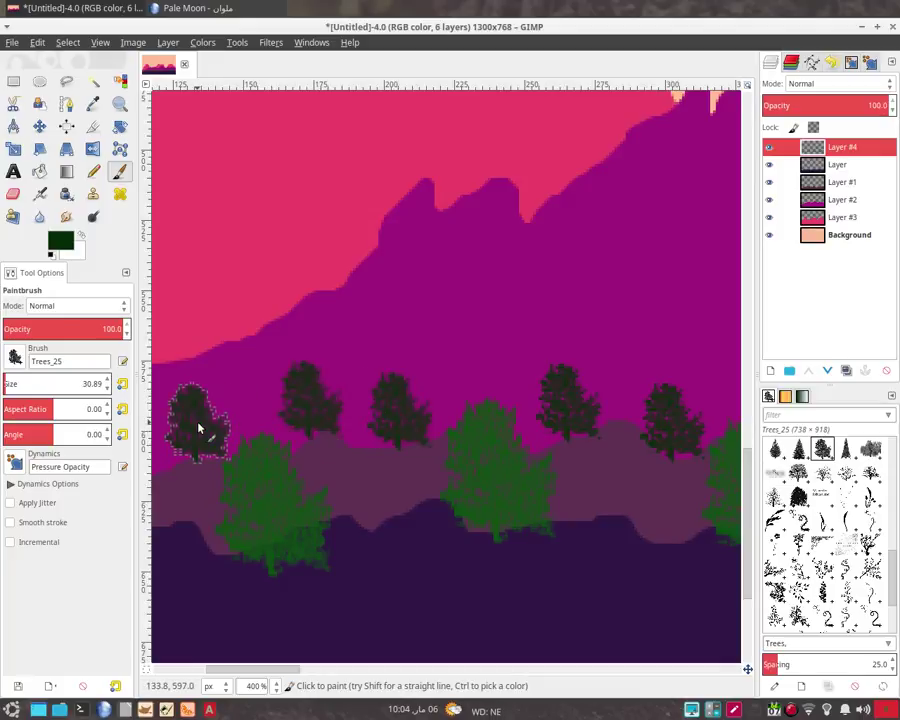
{"action": "scroll", "coordinate": [300, 435], "scroll_direction": "left", "scroll_amount": 2}
{"action": "scroll", "coordinate": [300, 435], "scroll_direction": "up", "scroll_amount": 1}
{"action": "scroll", "coordinate": [396, 442], "scroll_direction": "left", "scroll_amount": 4}
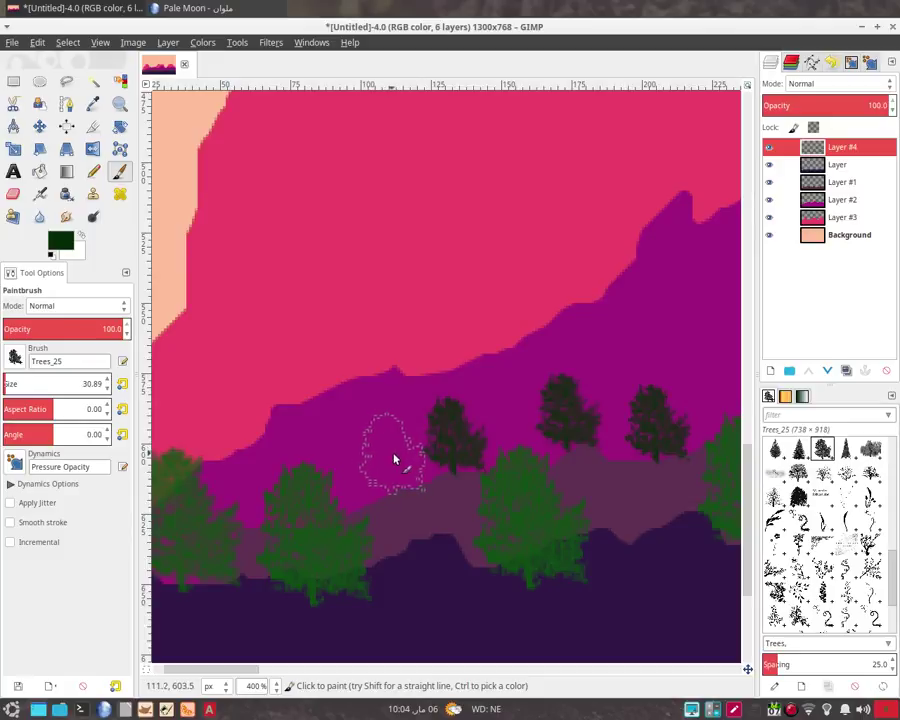
{"action": "left_click", "coordinate": [395, 460]}
Step: Zoom out to 50% to view the whole landscape
{"action": "scroll", "coordinate": [395, 460], "scroll_direction": "left", "scroll_amount": 4}
{"action": "scroll", "coordinate": [574, 422], "scroll_direction": "down", "scroll_amount": 1}
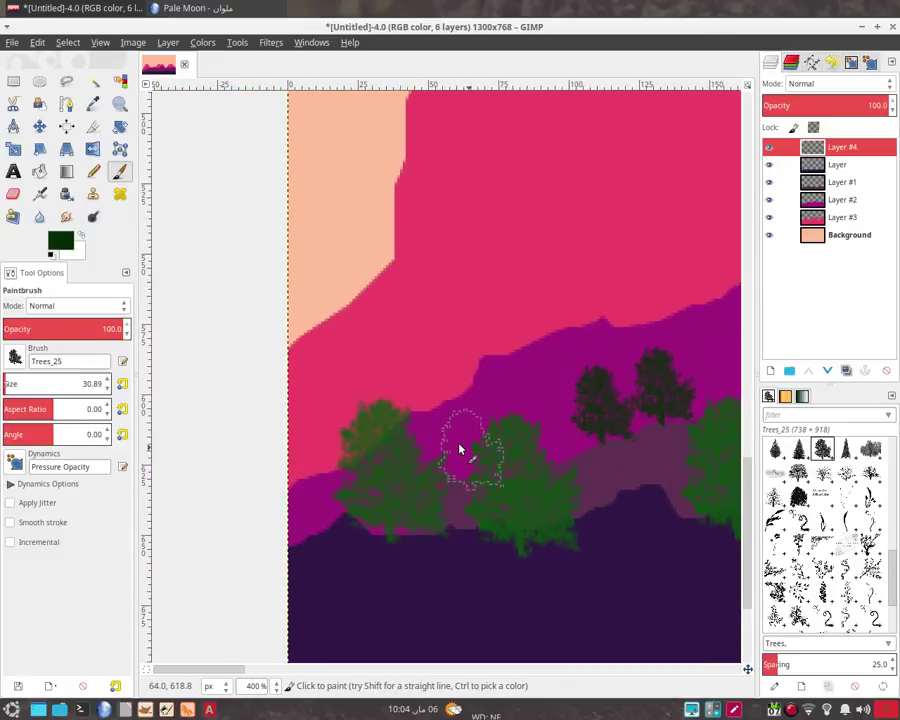
{"action": "scroll", "coordinate": [460, 528], "scroll_direction": "down", "scroll_amount": 3, "text": "ctrl"}
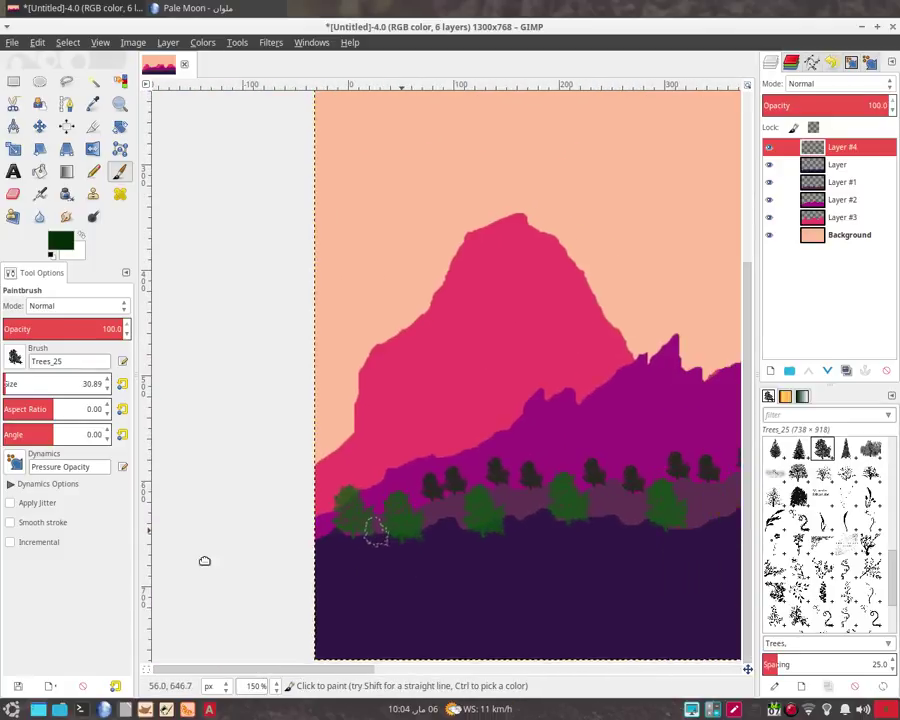
{"action": "scroll", "coordinate": [204, 556], "scroll_direction": "up", "scroll_amount": 1, "text": "ctrl"}
Step: Zoom into the far pink hills and shrink the Trees_25 brush to size 9.89
{"action": "scroll", "coordinate": [370, 475], "scroll_direction": "down", "scroll_amount": 3, "text": "ctrl"}
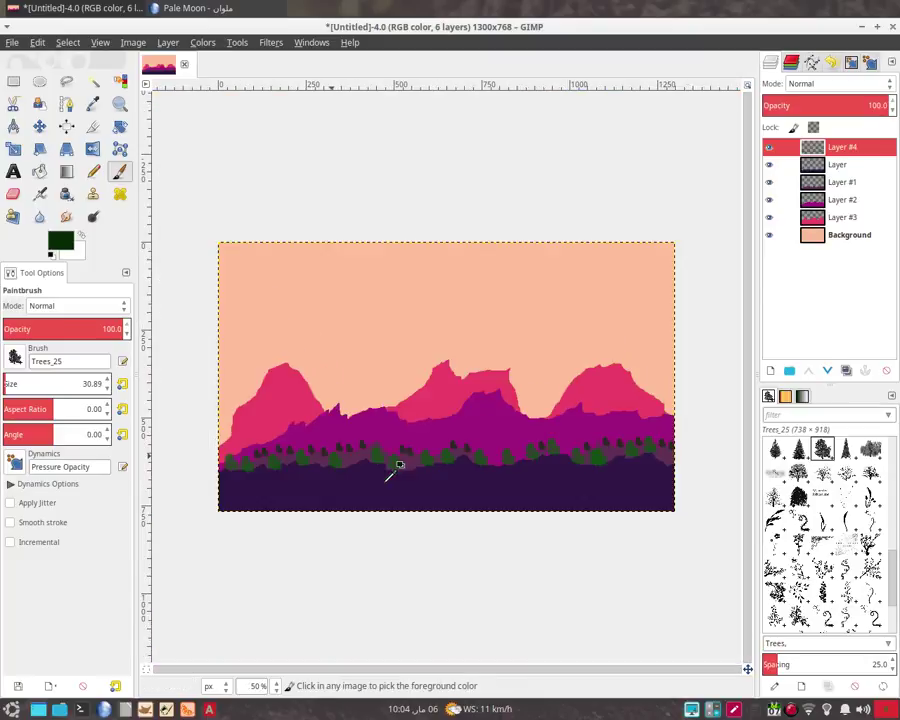
{"action": "mouse_move", "coordinate": [290, 535]}
{"action": "left_mouse_down"}
{"action": "mouse_move", "coordinate": [280, 540]}
{"action": "mouse_move", "coordinate": [436, 558]}
{"action": "left_mouse_up"}
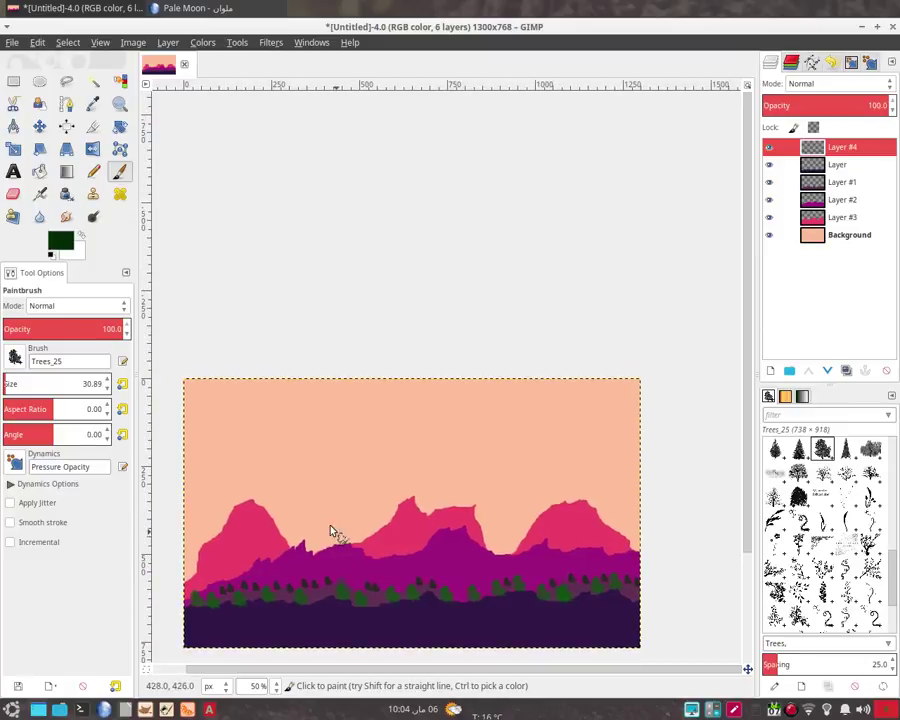
{"action": "scroll", "coordinate": [290, 506], "scroll_direction": "down", "scroll_amount": 2}
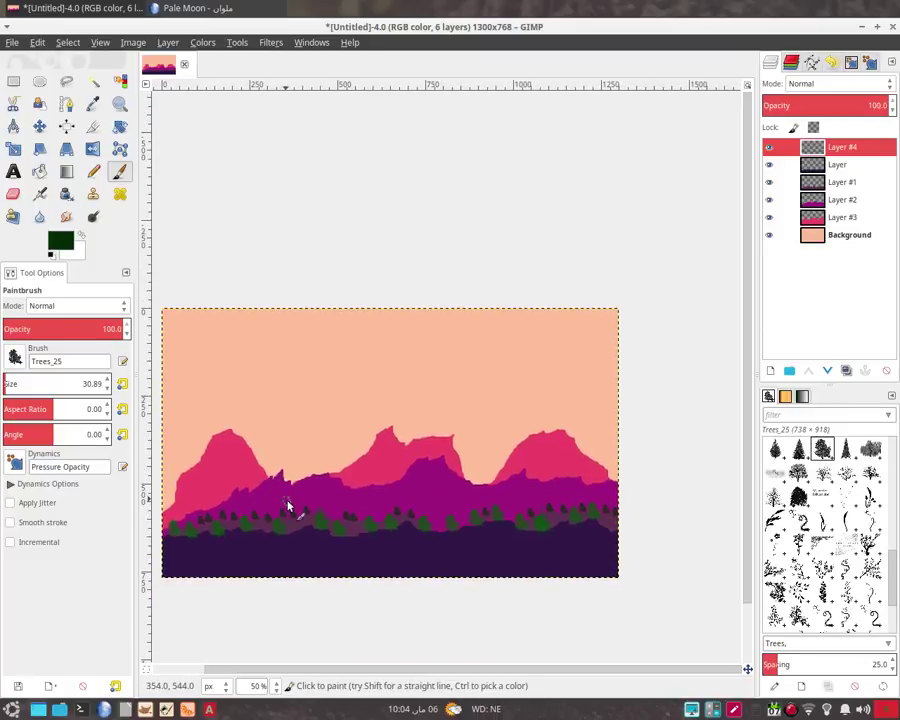
{"action": "scroll", "coordinate": [335, 480], "scroll_direction": "up", "scroll_amount": 2}
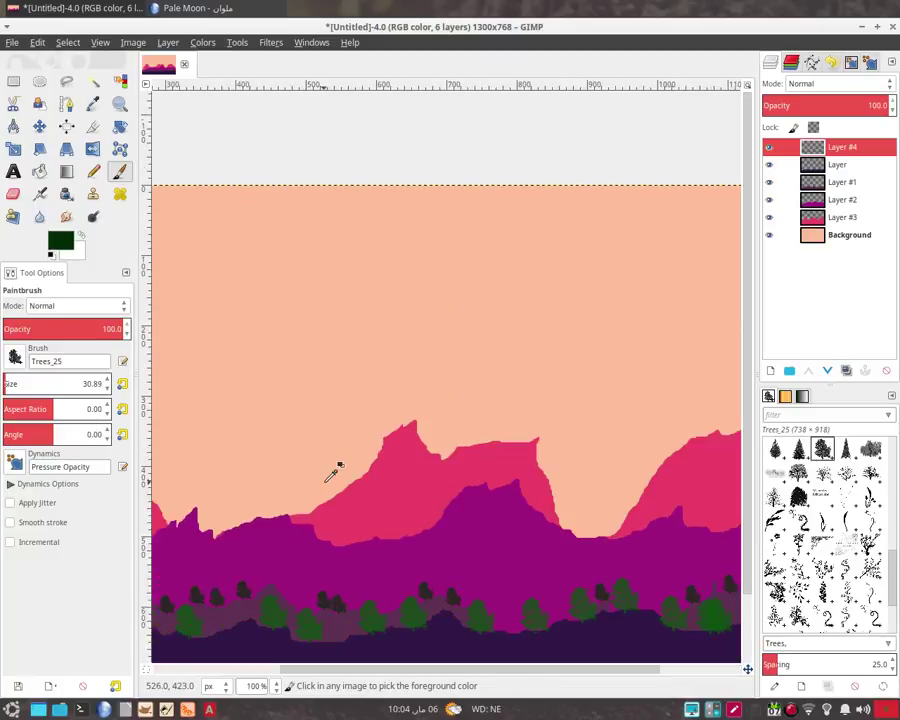
{"action": "scroll", "coordinate": [13, 387], "scroll_direction": "down", "scroll_amount": 17}
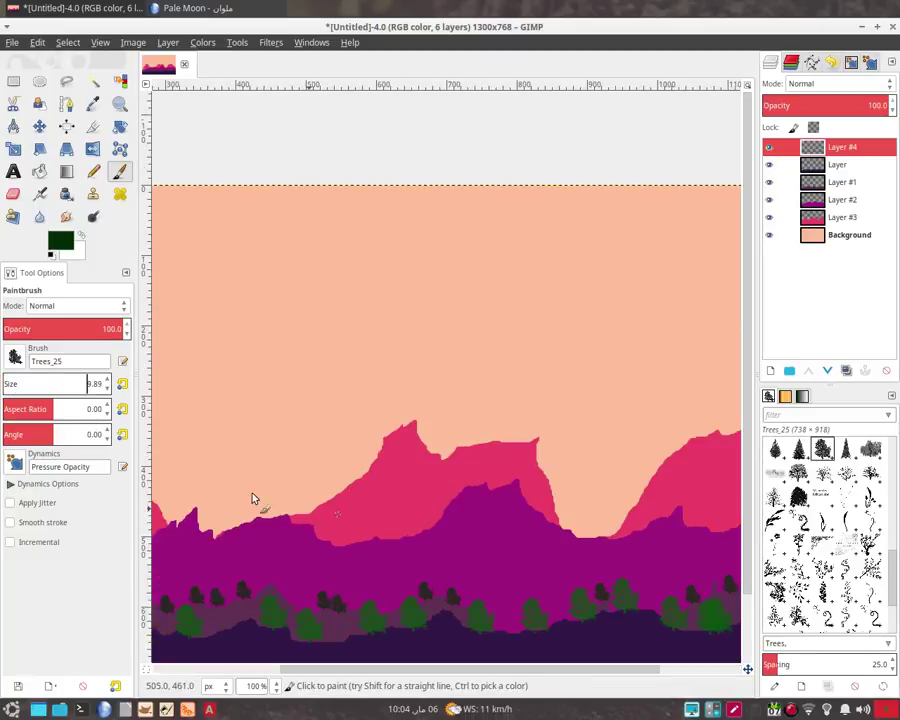
Step: Stamp the first four Trees_25 trees where the pink hills meet the purple ridge
{"action": "scroll", "coordinate": [378, 541], "scroll_direction": "up", "scroll_amount": 2}
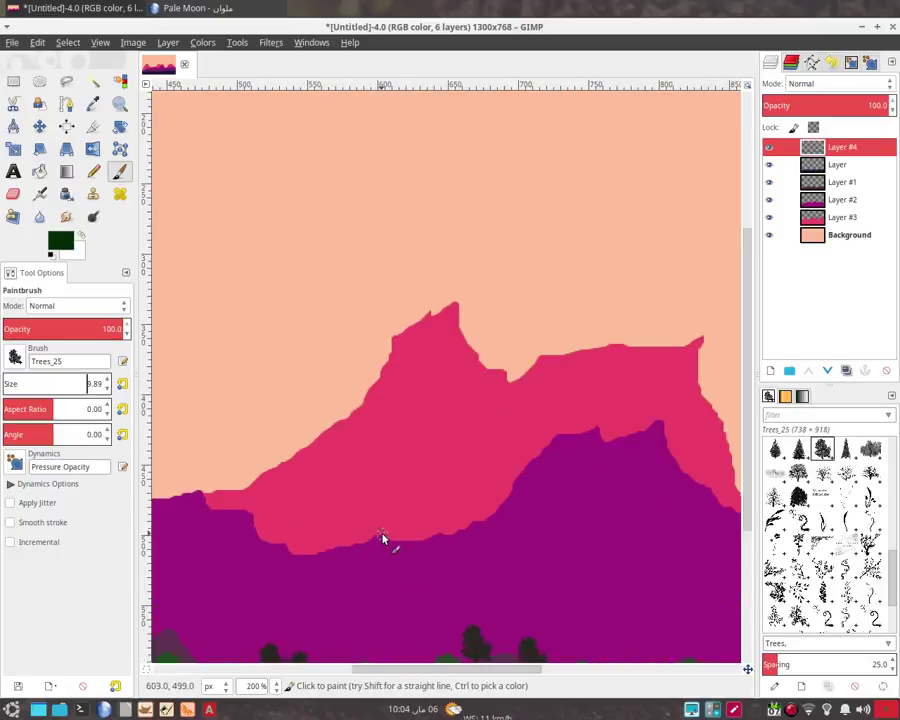
{"action": "scroll", "coordinate": [381, 535], "scroll_direction": "up", "scroll_amount": 2}
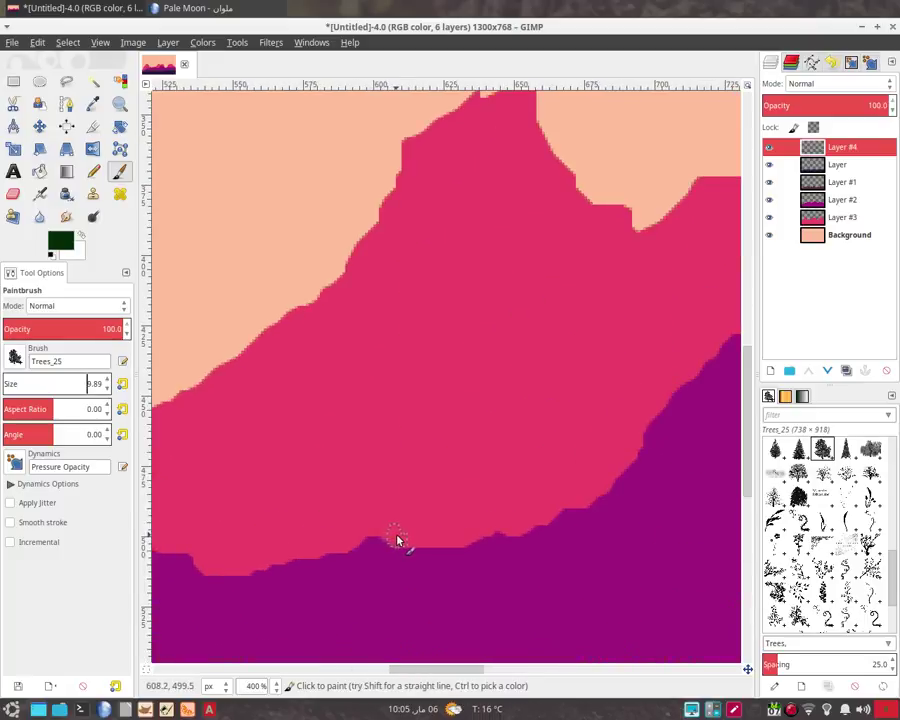
{"action": "left_click", "coordinate": [395, 540]}
{"action": "left_click", "coordinate": [453, 540]}
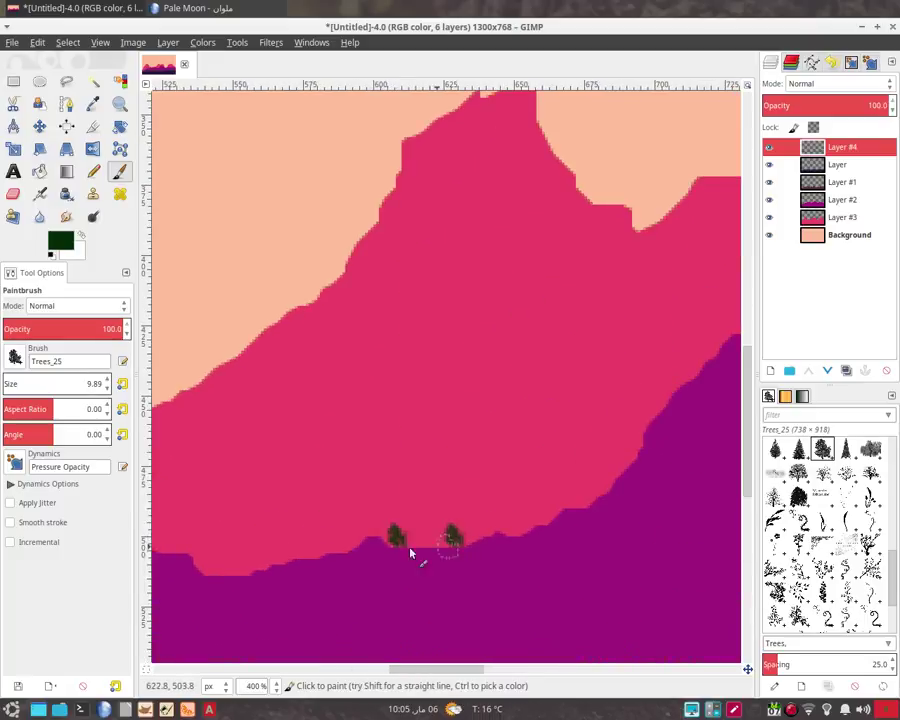
{"action": "scroll", "coordinate": [390, 515], "scroll_direction": "down", "scroll_amount": 5}
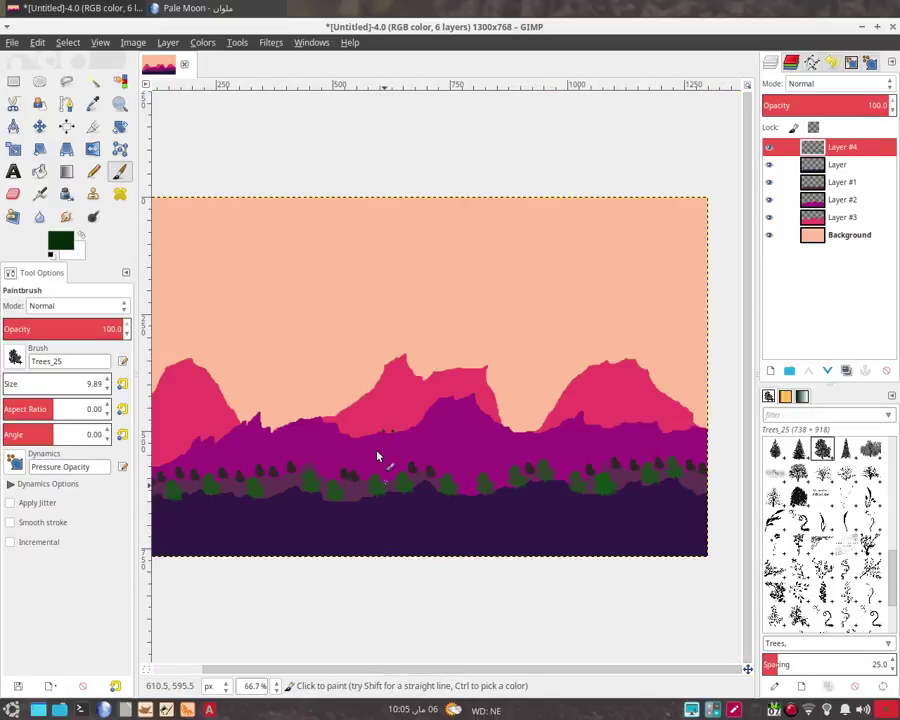
{"action": "scroll", "coordinate": [385, 418], "scroll_direction": "up", "scroll_amount": 3}
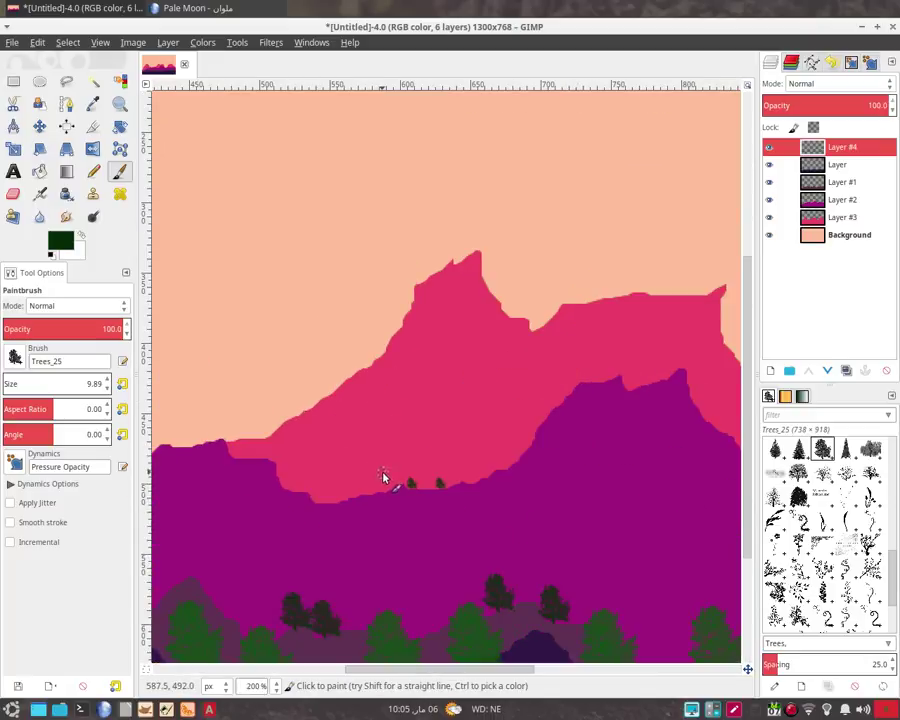
{"action": "scroll", "coordinate": [383, 490], "scroll_direction": "up", "scroll_amount": 4}
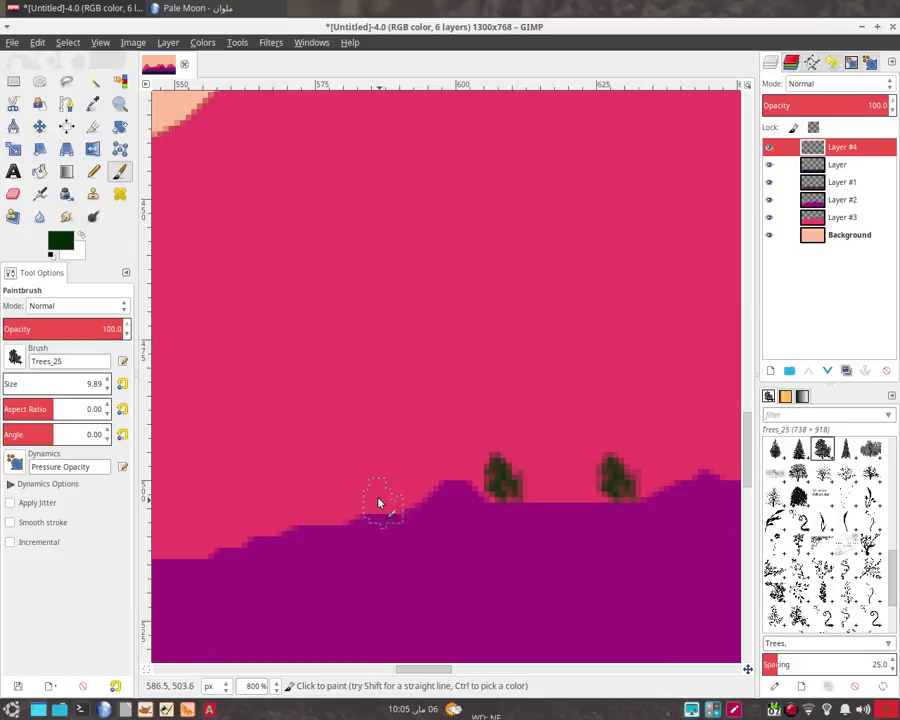
{"action": "left_click", "coordinate": [375, 496]}
{"action": "left_click", "coordinate": [303, 505]}
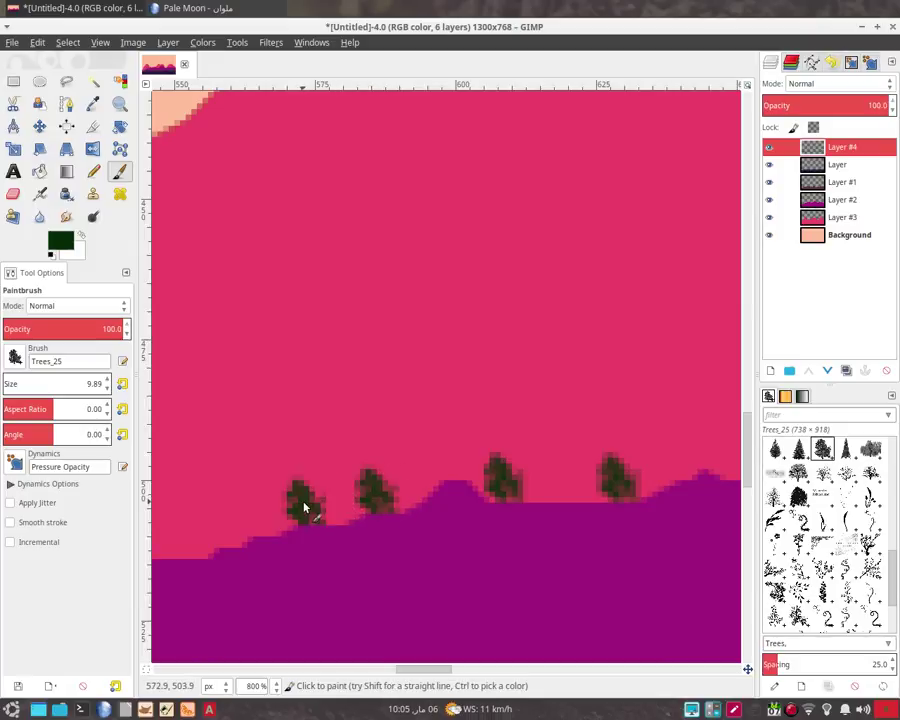
Step: Add trees along the ridge edge further left and higher up the crest
{"action": "left_click_drag", "start_coordinate": [435, 478], "coordinate": [557, 437]}
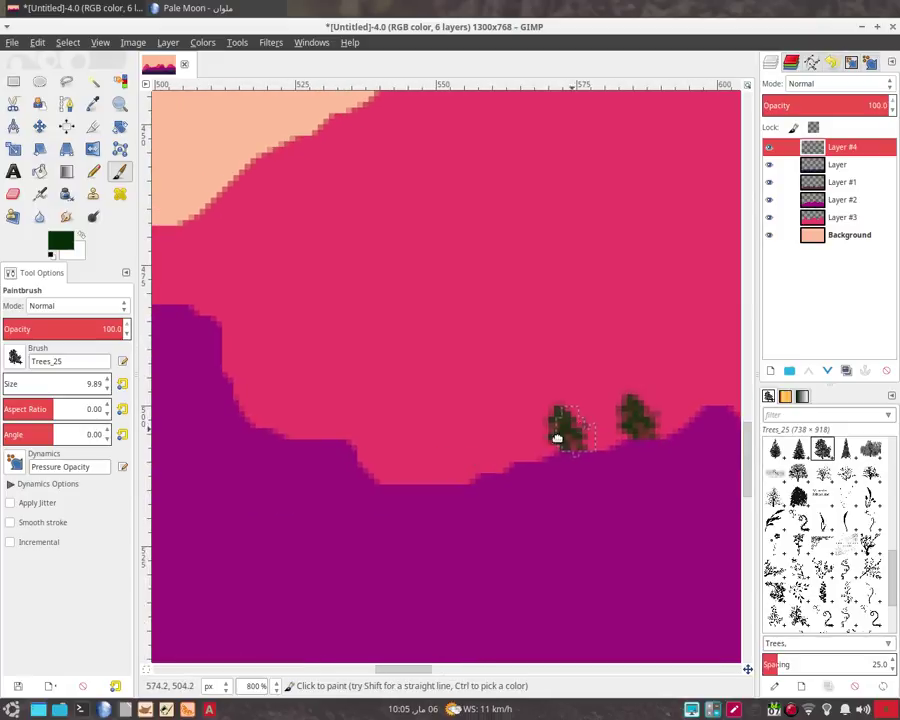
{"action": "left_click", "coordinate": [468, 460]}
{"action": "left_click", "coordinate": [381, 460]}
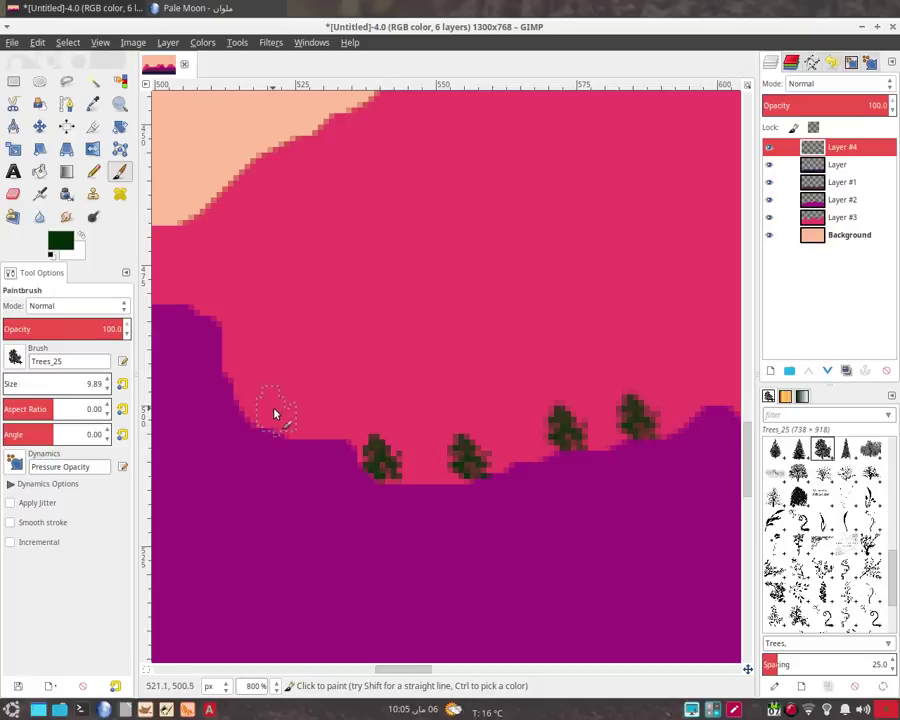
{"action": "left_click", "coordinate": [275, 413]}
{"action": "scroll", "coordinate": [450, 430], "scroll_direction": "left", "scroll_amount": 5}
{"action": "scroll", "coordinate": [517, 445], "scroll_direction": "up", "scroll_amount": 3}
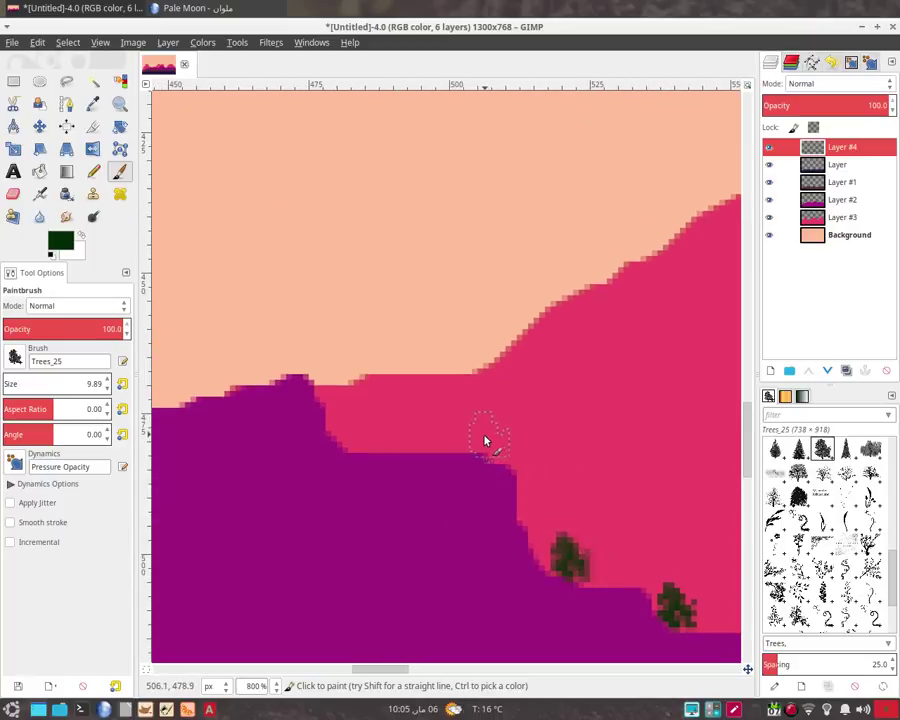
{"action": "left_click", "coordinate": [346, 428]}
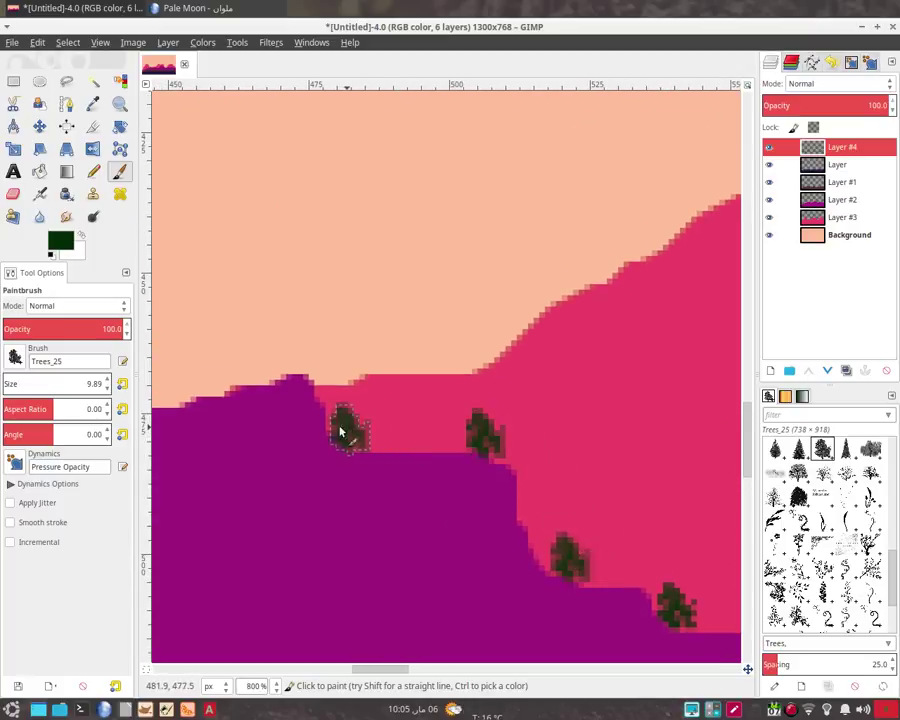
{"action": "left_click", "coordinate": [265, 368]}
Step: Place trees along the purple ridge line toward its left end and by the peak
{"action": "scroll", "coordinate": [400, 420], "scroll_direction": "left", "scroll_amount": 5}
{"action": "scroll", "coordinate": [450, 450], "scroll_direction": "up", "scroll_amount": 3}
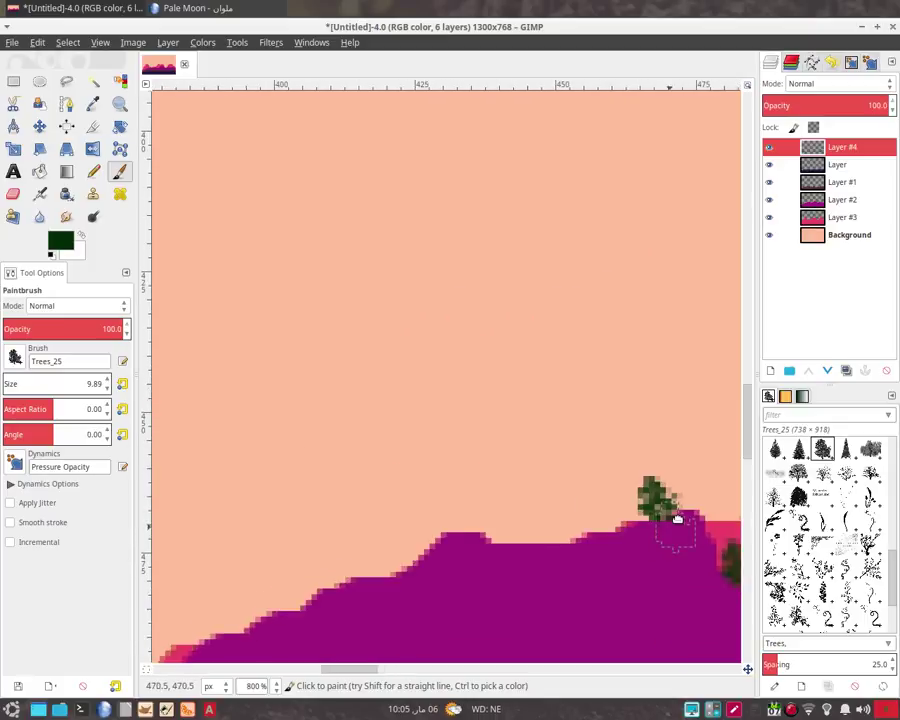
{"action": "left_click", "coordinate": [503, 503]}
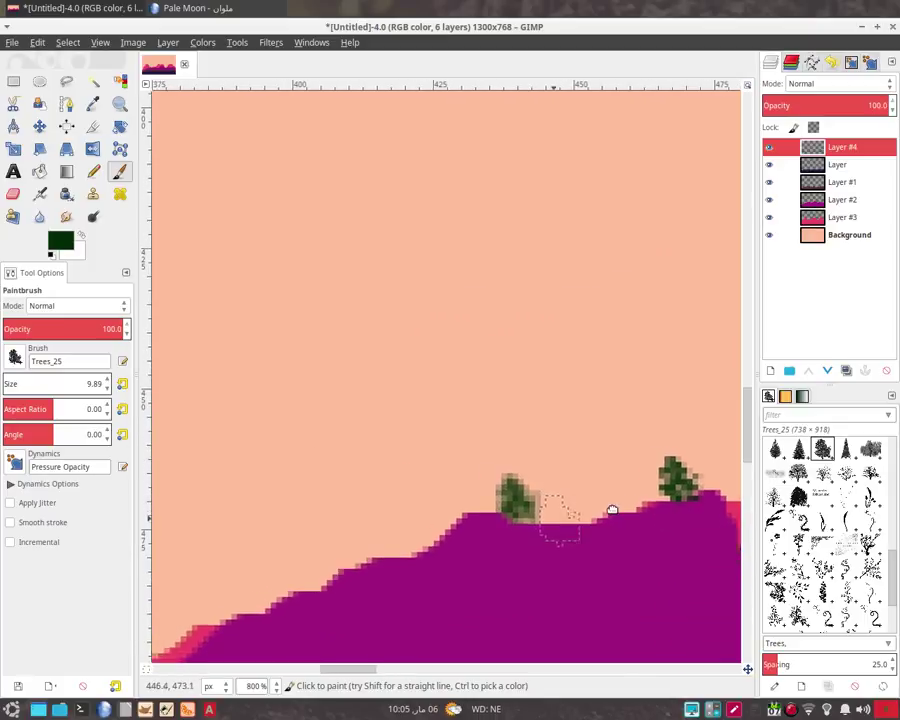
{"action": "scroll", "coordinate": [640, 460], "scroll_direction": "left", "scroll_amount": 5}
{"action": "scroll", "coordinate": [640, 460], "scroll_direction": "down", "scroll_amount": 3}
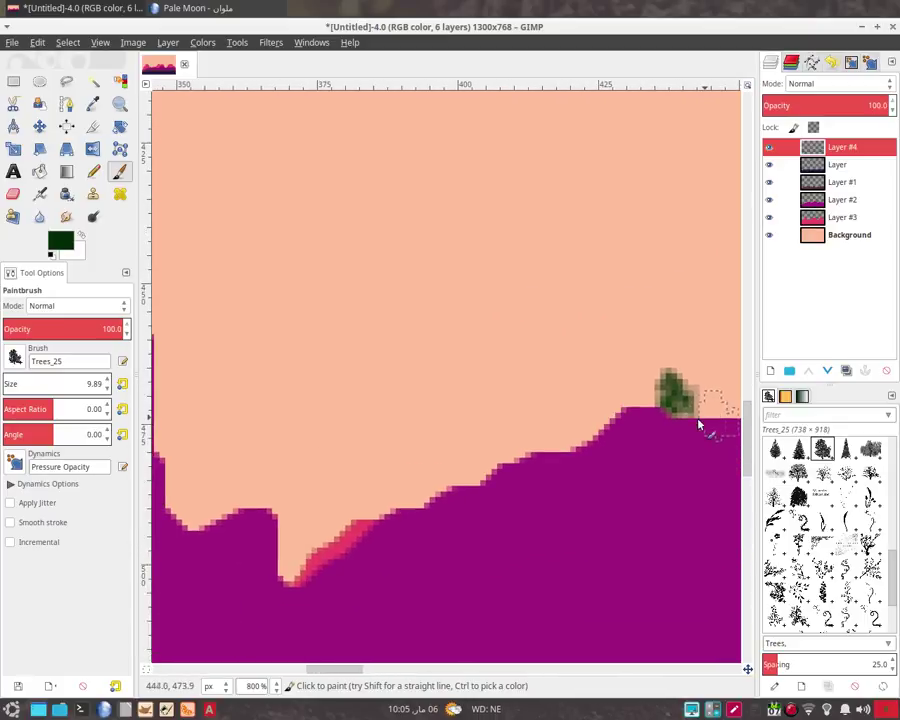
{"action": "left_click", "coordinate": [443, 477]}
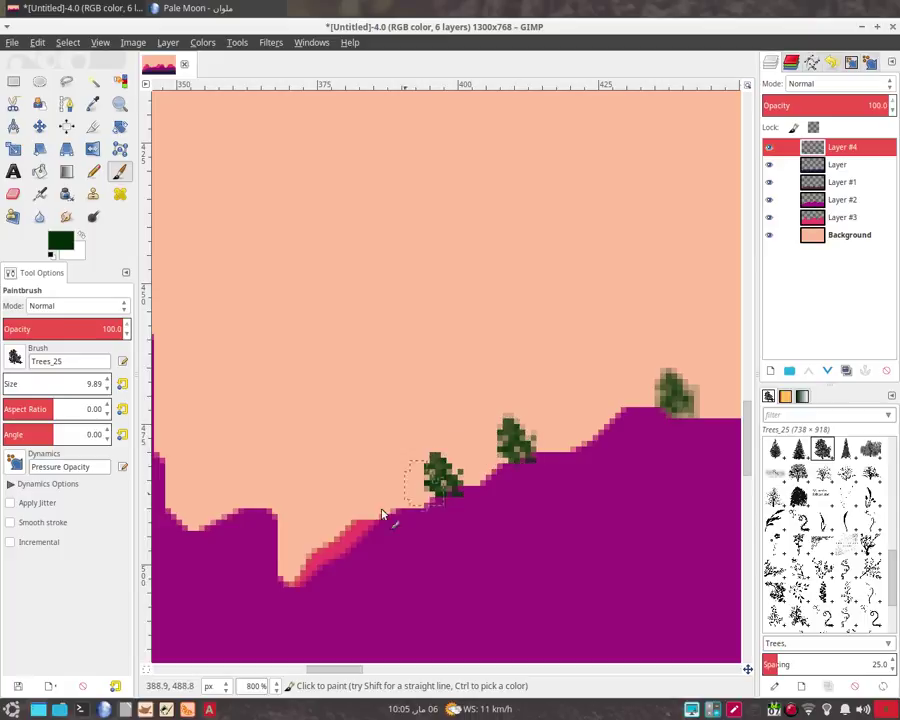
{"action": "left_click", "coordinate": [250, 490]}
{"action": "left_click", "coordinate": [195, 503]}
{"action": "scroll", "coordinate": [632, 519], "scroll_direction": "left", "scroll_amount": 5}
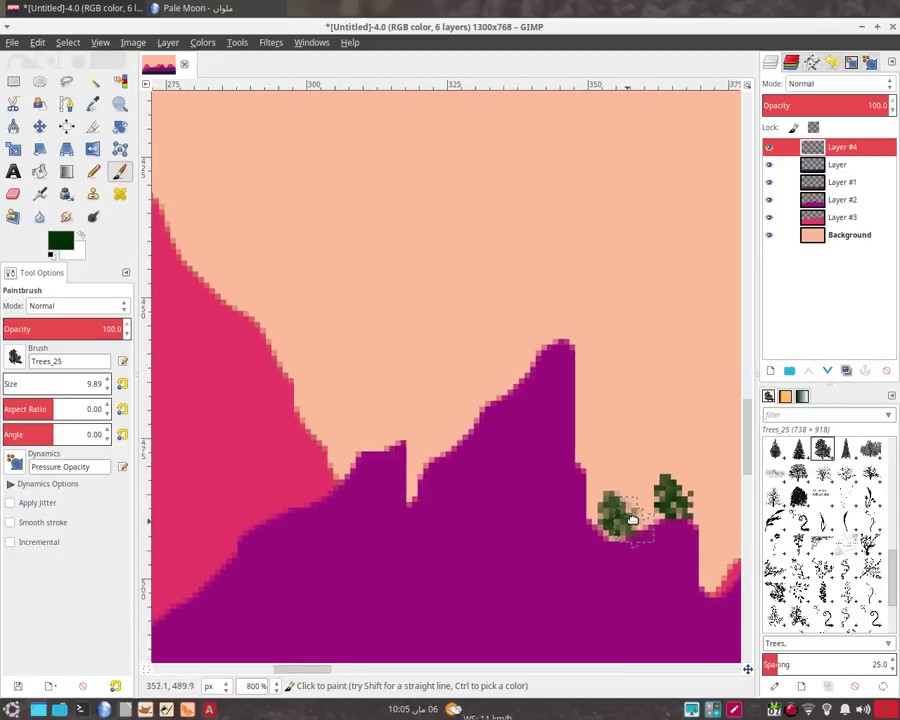
{"action": "left_click", "coordinate": [307, 483]}
Step: Dot trees between the ridge's bumps and down its lower slope
{"action": "scroll", "coordinate": [536, 482], "scroll_direction": "left", "scroll_amount": 1}
{"action": "scroll", "coordinate": [650, 418], "scroll_direction": "left", "scroll_amount": 3}
{"action": "scroll", "coordinate": [650, 418], "scroll_direction": "down", "scroll_amount": 1}
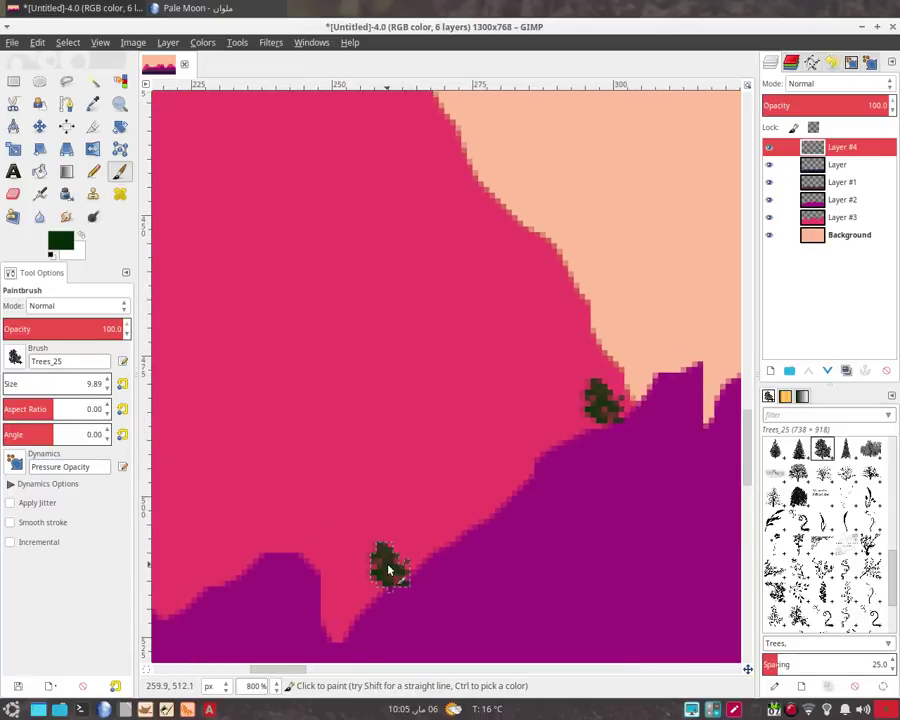
{"action": "scroll", "coordinate": [390, 570], "scroll_direction": "down", "scroll_amount": 2}
{"action": "scroll", "coordinate": [580, 414], "scroll_direction": "left", "scroll_amount": 2}
{"action": "scroll", "coordinate": [375, 422], "scroll_direction": "left", "scroll_amount": 1}
{"action": "left_click", "coordinate": [405, 425]}
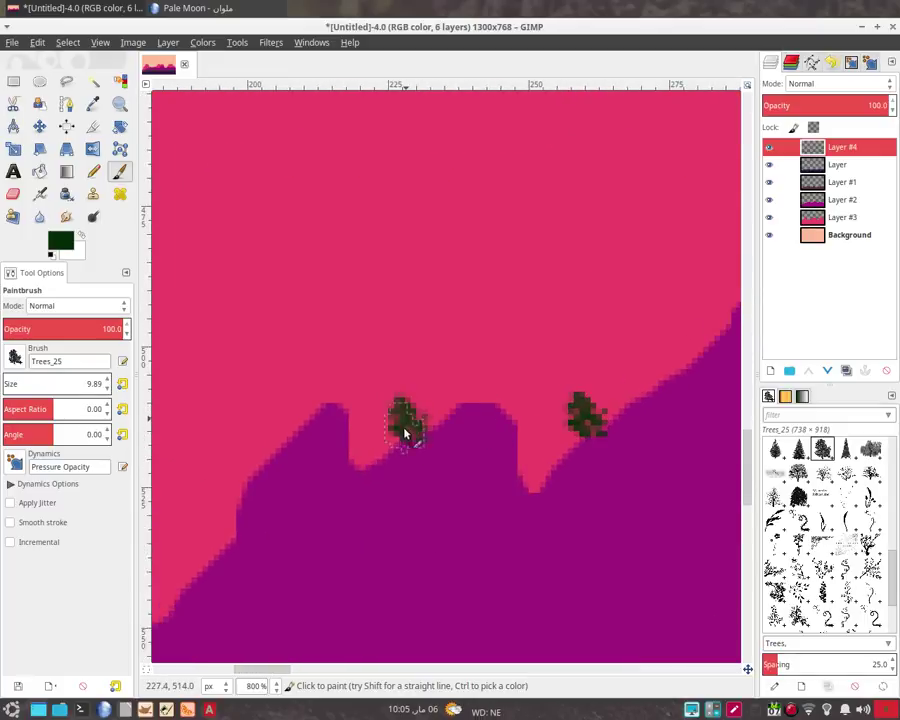
{"action": "scroll", "coordinate": [410, 440], "scroll_direction": "left", "scroll_amount": 3}
{"action": "scroll", "coordinate": [410, 440], "scroll_direction": "down", "scroll_amount": 2}
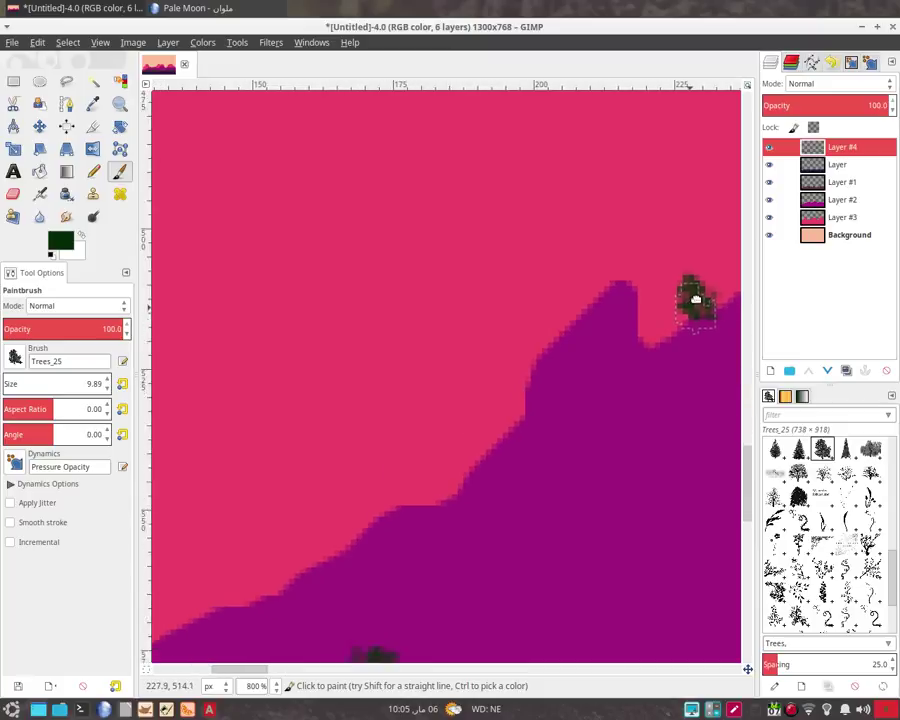
{"action": "left_click", "coordinate": [346, 511]}
{"action": "left_click", "coordinate": [292, 540]}
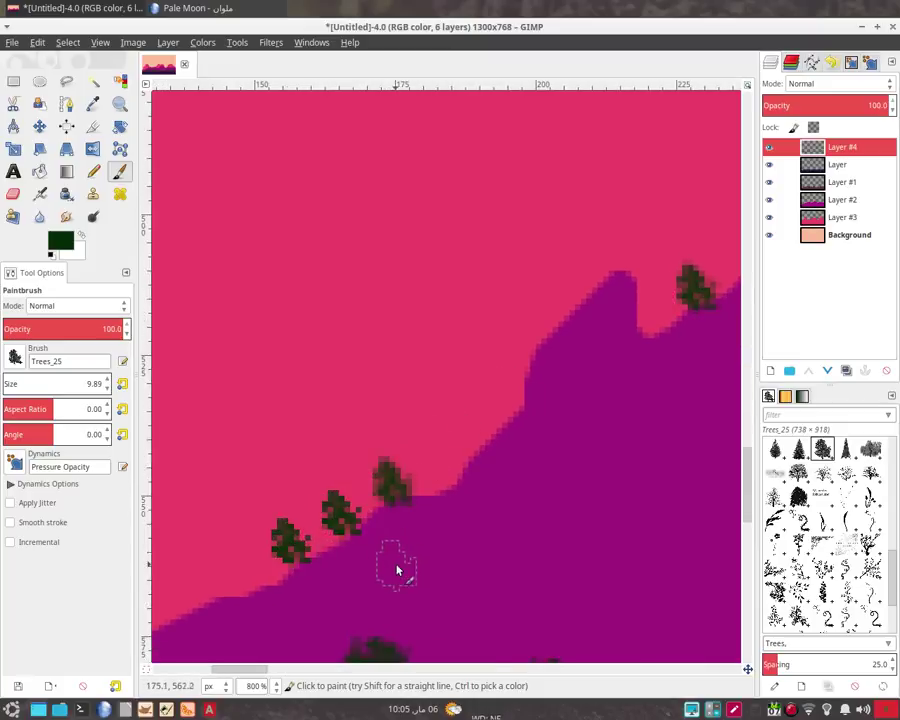
Step: Stamp trees along the far ridge line out to the image's left edge
{"action": "scroll", "coordinate": [428, 534], "scroll_direction": "down", "scroll_amount": 4}
{"action": "scroll", "coordinate": [428, 534], "scroll_direction": "left", "scroll_amount": 6}
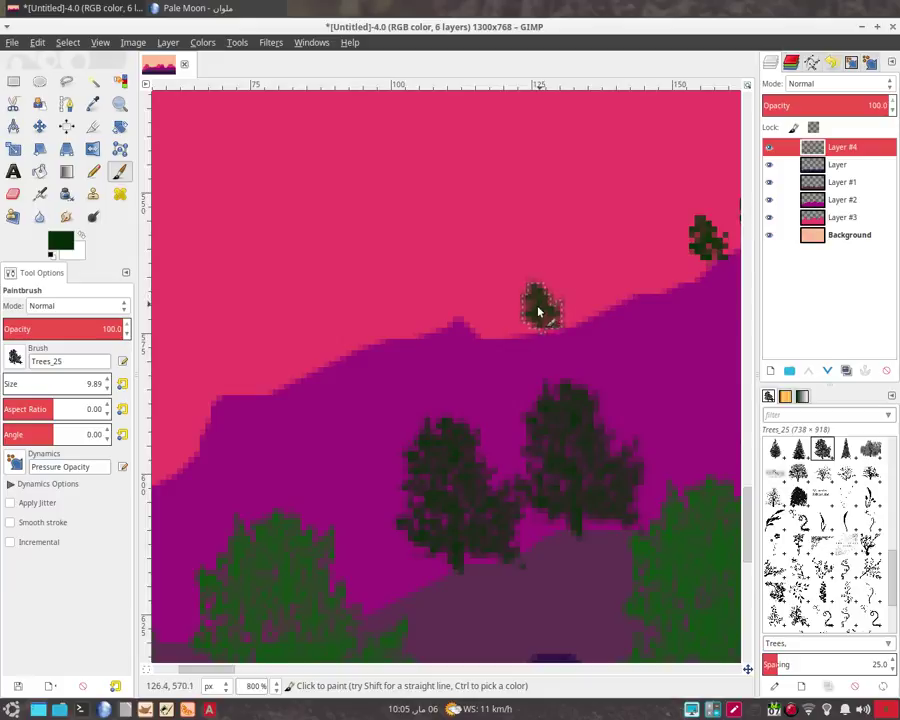
{"action": "left_click", "coordinate": [488, 321]}
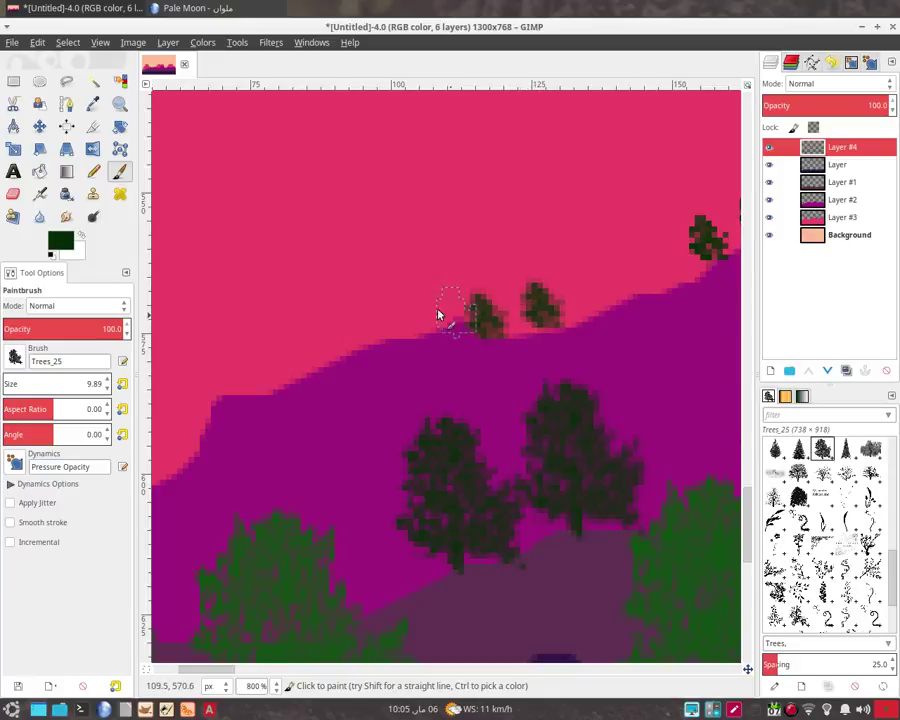
{"action": "left_click", "coordinate": [362, 331]}
{"action": "left_click", "coordinate": [258, 380]}
{"action": "scroll", "coordinate": [472, 366], "scroll_direction": "left", "scroll_amount": 1}
{"action": "scroll", "coordinate": [656, 341], "scroll_direction": "left", "scroll_amount": 5}
{"action": "scroll", "coordinate": [656, 341], "scroll_direction": "down", "scroll_amount": 1}
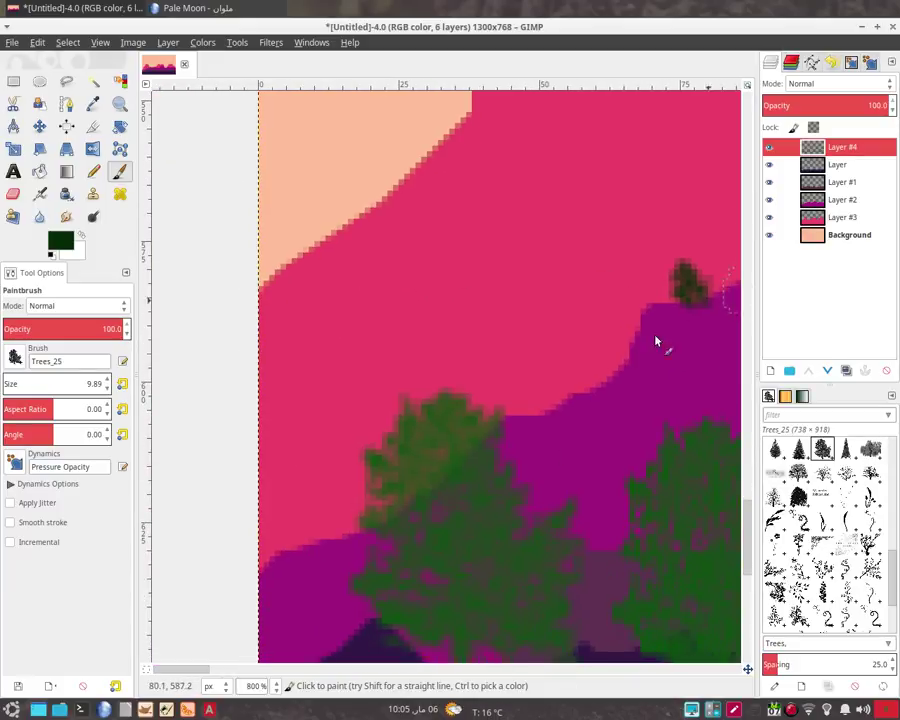
{"action": "left_click", "coordinate": [563, 385]}
{"action": "scroll", "coordinate": [716, 260], "scroll_direction": "left", "scroll_amount": 3}
{"action": "scroll", "coordinate": [716, 260], "scroll_direction": "down", "scroll_amount": 2}
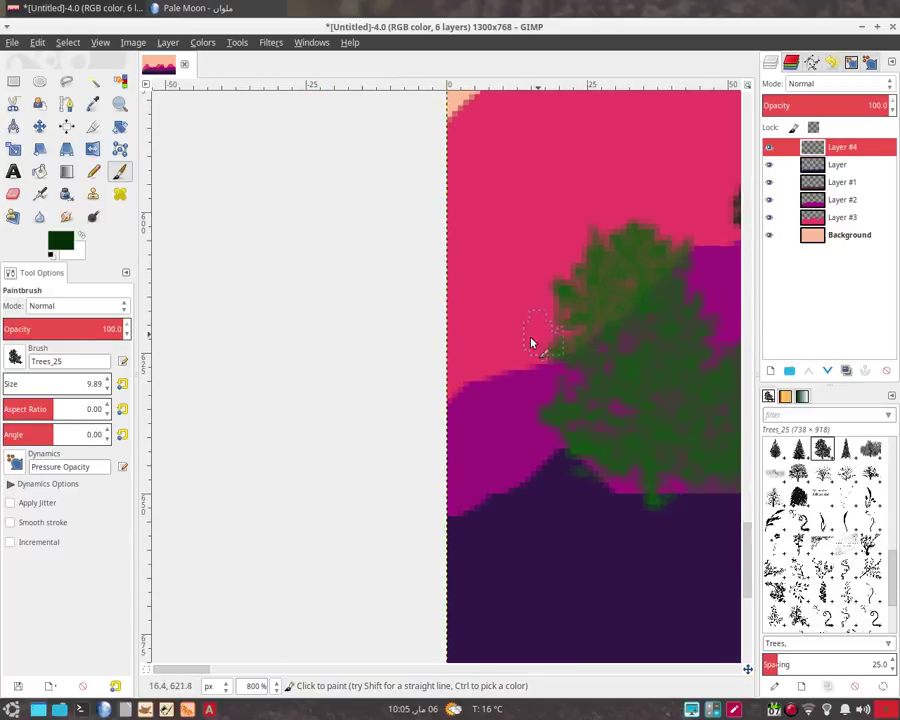
{"action": "left_click", "coordinate": [470, 363]}
Step: Zoom into the middle hills' ridge and extend the tree row up its slope
{"action": "scroll", "coordinate": [470, 363], "scroll_direction": "right", "scroll_amount": 4}
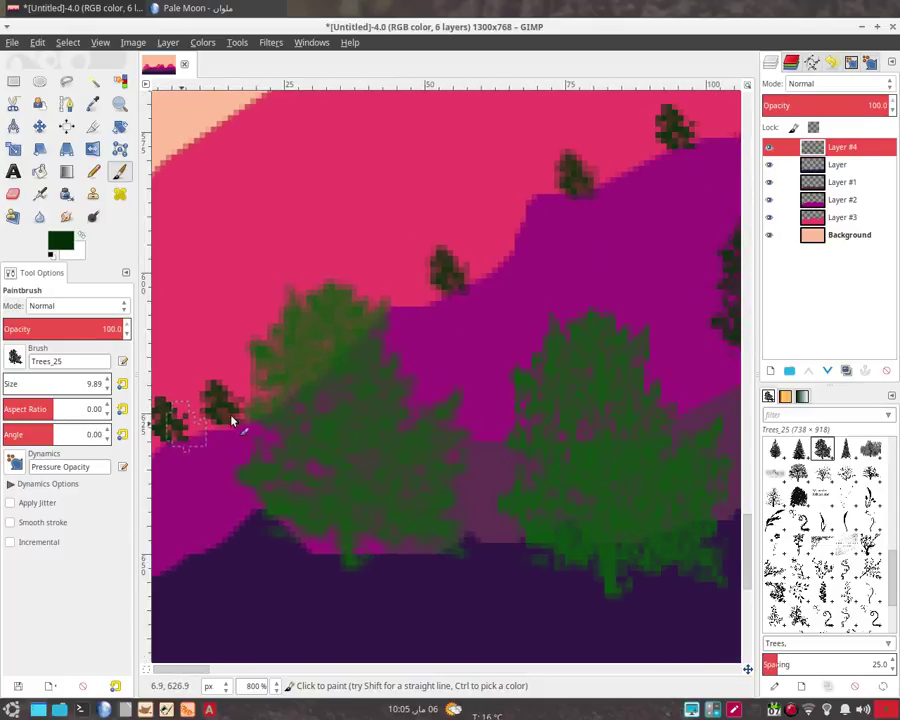
{"action": "scroll", "coordinate": [548, 346], "scroll_direction": "down", "scroll_amount": 5}
{"action": "scroll", "coordinate": [608, 393], "scroll_direction": "right", "scroll_amount": 5}
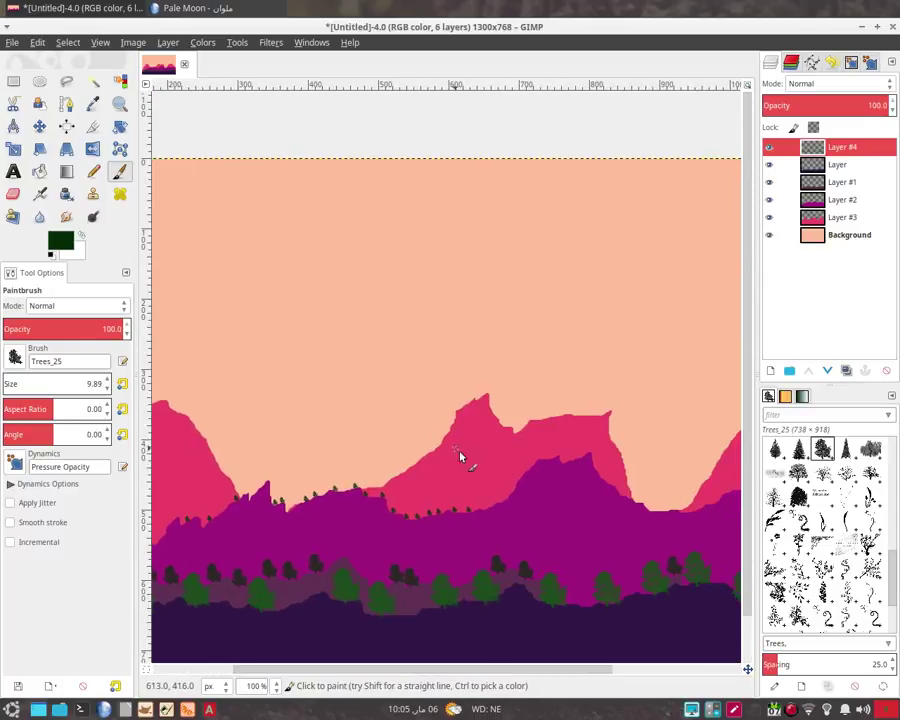
{"action": "scroll", "coordinate": [250, 430], "scroll_direction": "right", "scroll_amount": 2}
{"action": "left_click_drag", "start_coordinate": [259, 430], "coordinate": [310, 446]}
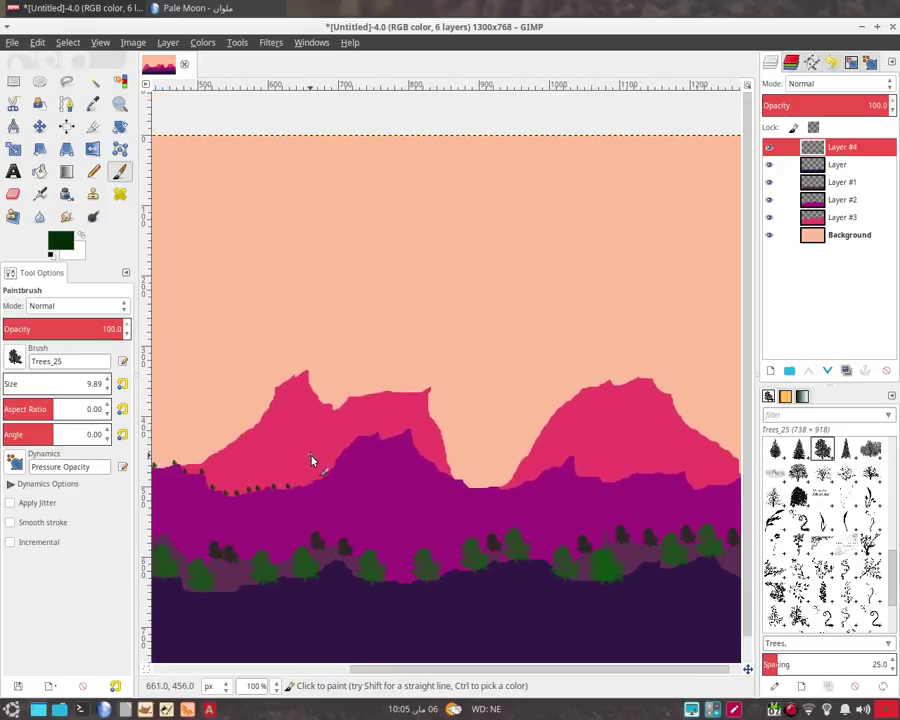
{"action": "scroll", "coordinate": [309, 490], "scroll_direction": "up", "scroll_amount": 3}
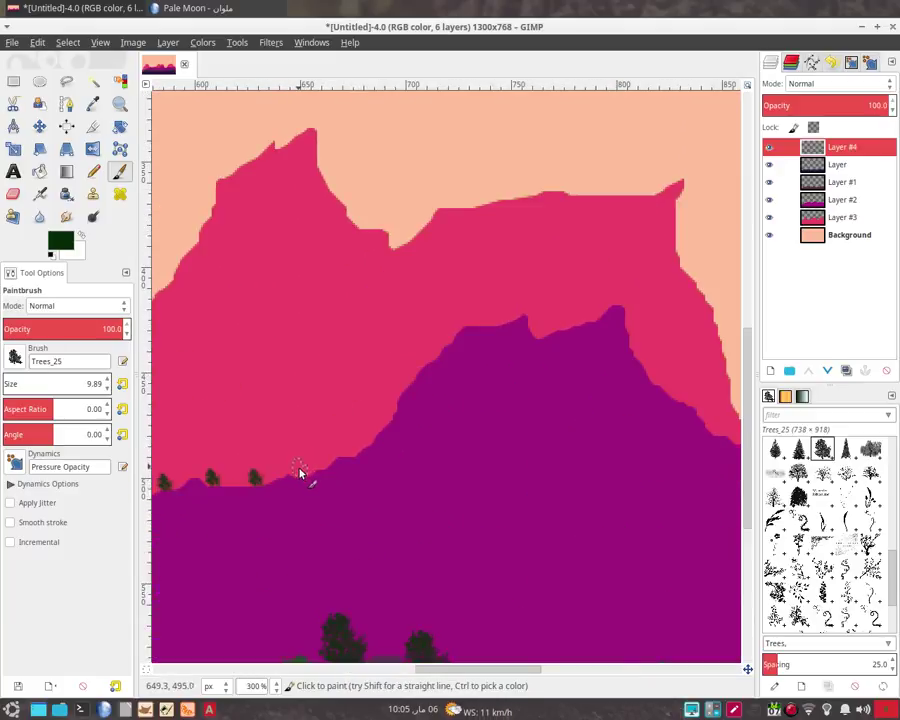
{"action": "left_click", "coordinate": [300, 470]}
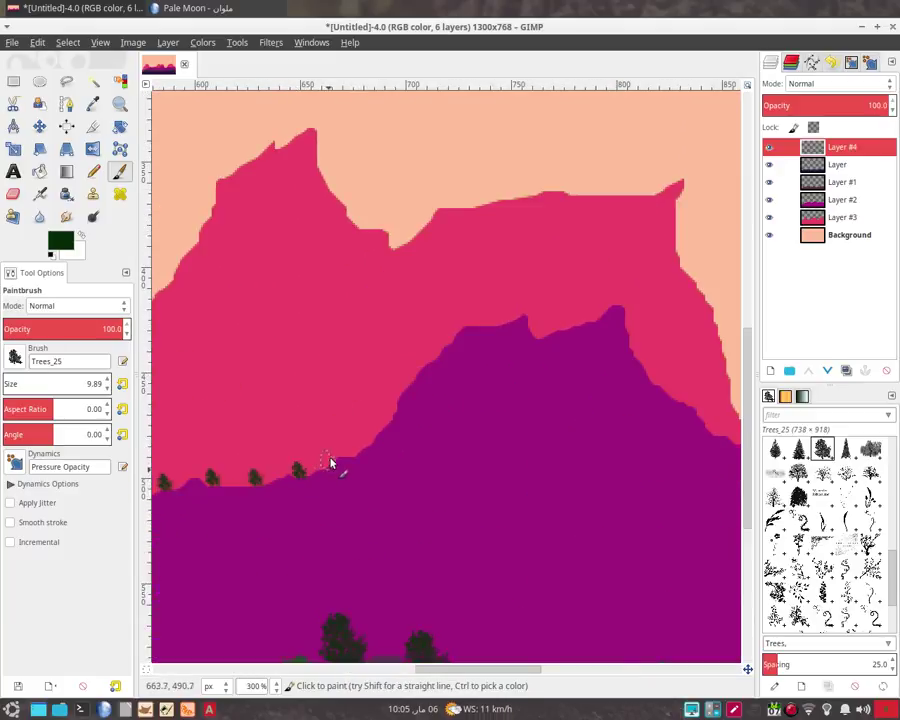
{"action": "left_click", "coordinate": [386, 414]}
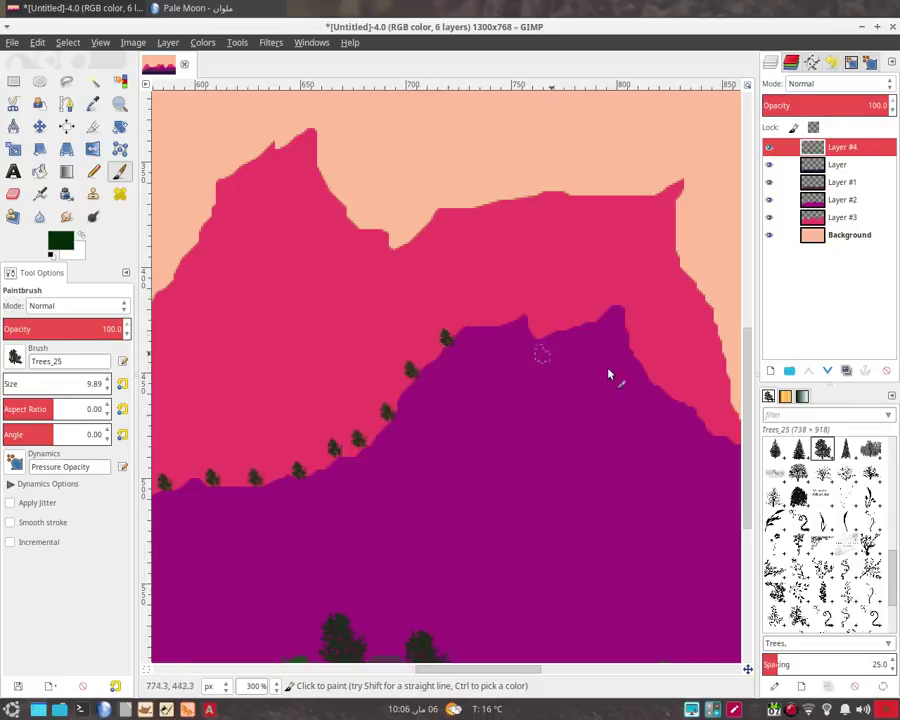
Step: Start a new row of trees running down the slope toward the valley
{"action": "scroll", "coordinate": [613, 374], "scroll_direction": "right", "scroll_amount": 5}
{"action": "scroll", "coordinate": [613, 374], "scroll_direction": "up", "scroll_amount": 3}
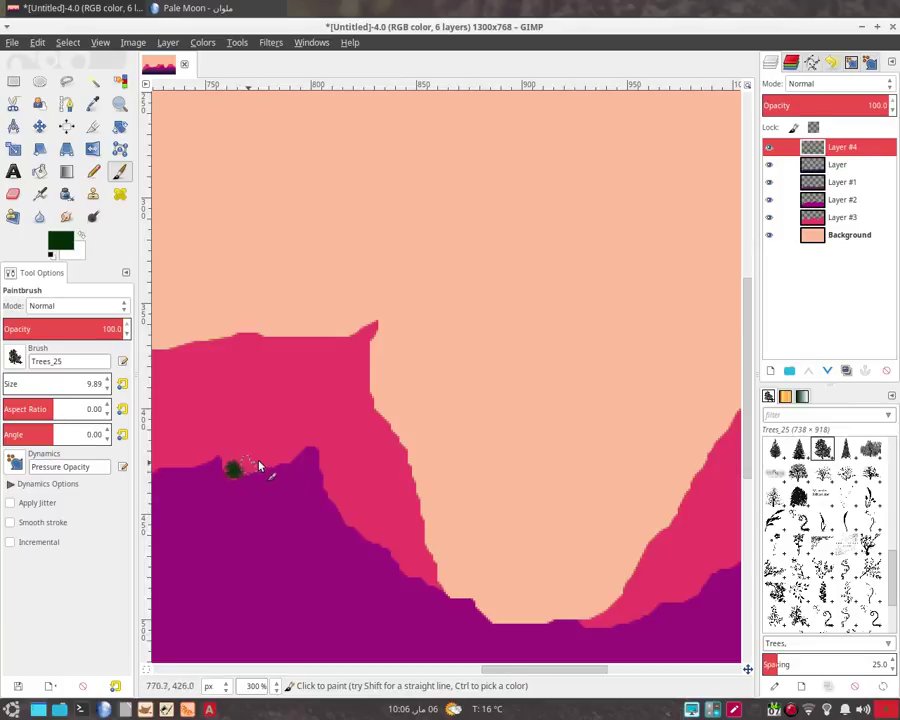
{"action": "left_click", "coordinate": [265, 462]}
{"action": "left_click", "coordinate": [371, 533]}
{"action": "left_click", "coordinate": [334, 501]}
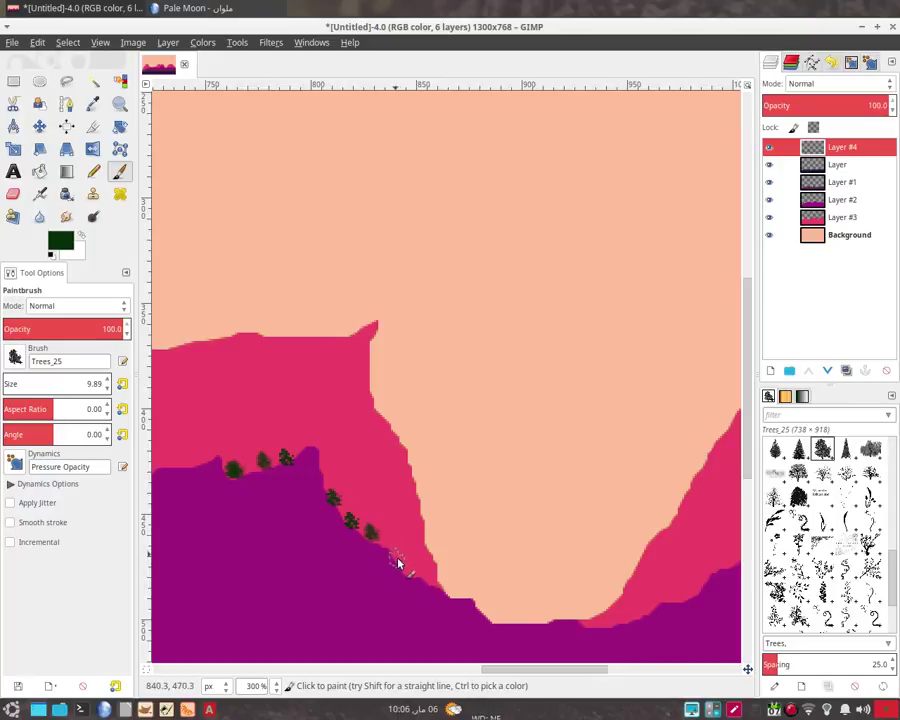
{"action": "left_click", "coordinate": [422, 579]}
{"action": "left_click", "coordinate": [446, 591]}
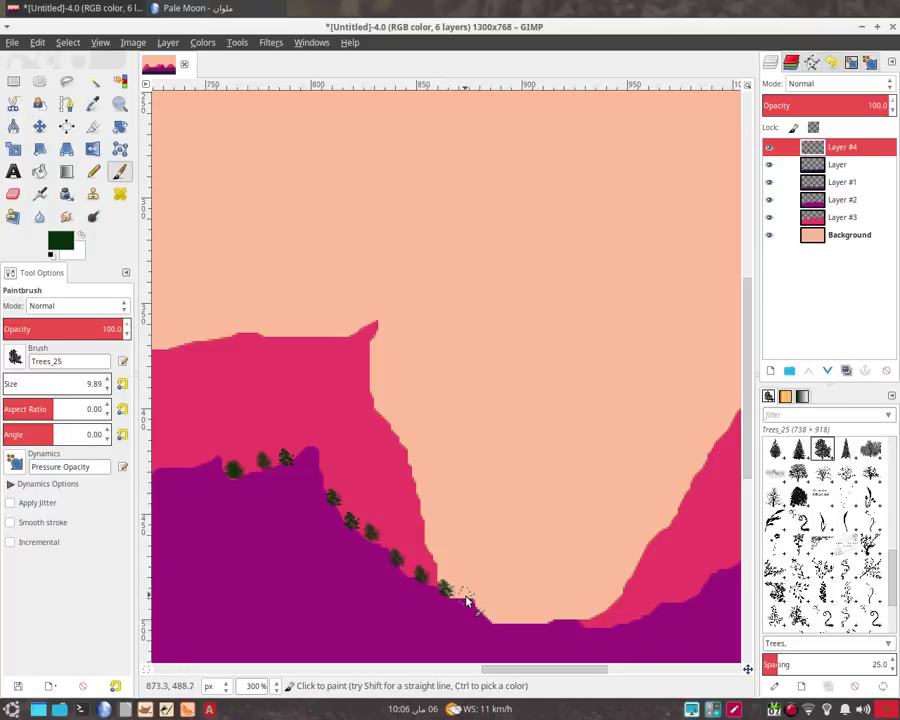
{"action": "left_click", "coordinate": [468, 604]}
Step: Add trees across the valley floor and onto the right slope
{"action": "scroll", "coordinate": [490, 625], "scroll_direction": "down", "scroll_amount": 3}
{"action": "left_click", "coordinate": [414, 505]}
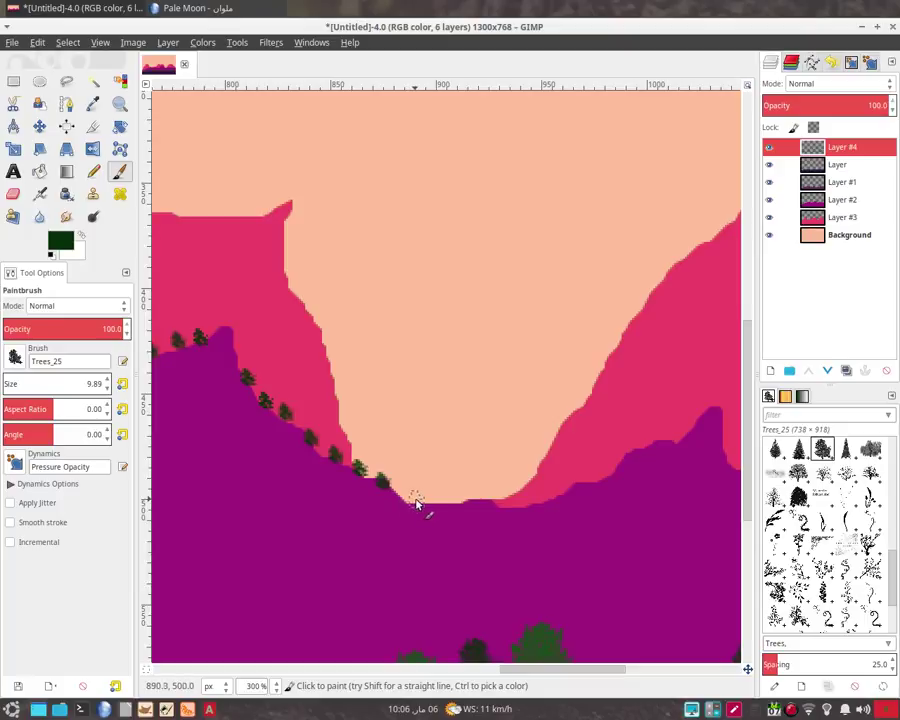
{"action": "left_click", "coordinate": [475, 505]}
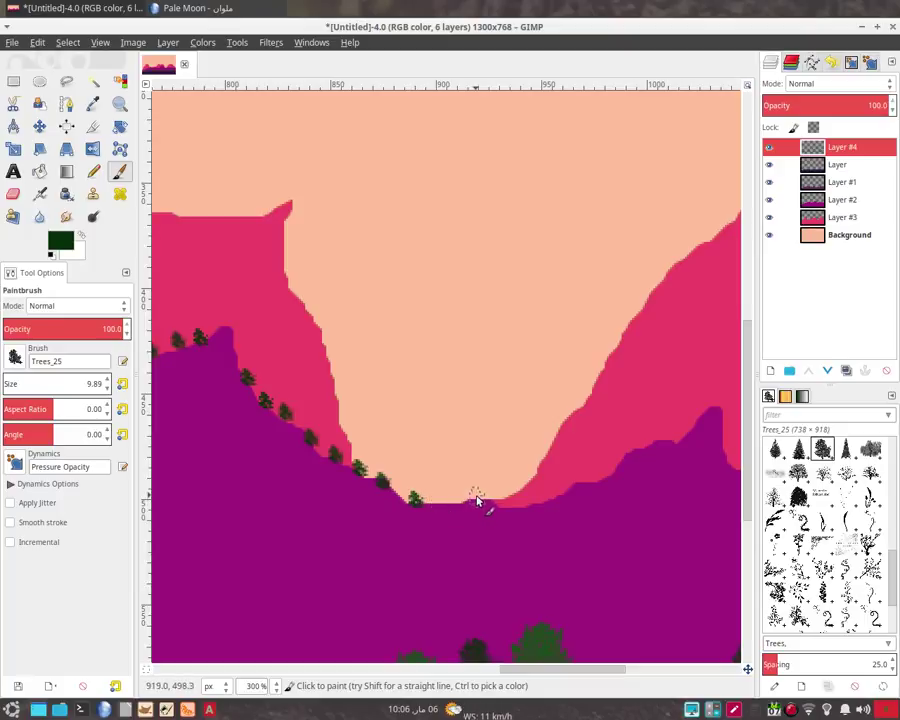
{"action": "left_click", "coordinate": [545, 503]}
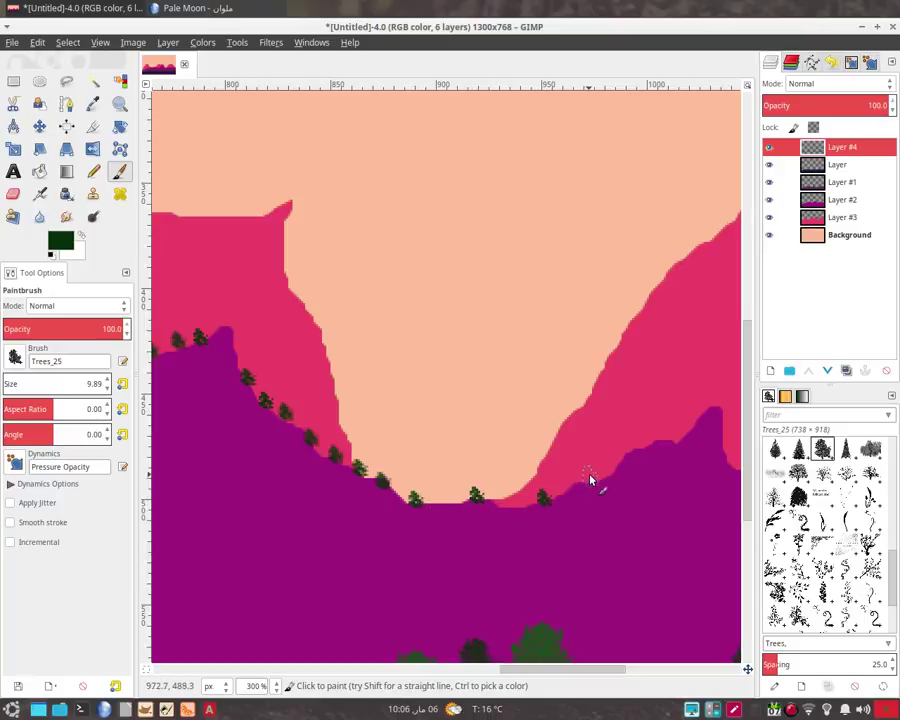
{"action": "left_click", "coordinate": [668, 445]}
Step: Stamp a row of six trees along the next ridge to the right
{"action": "scroll", "coordinate": [661, 458], "scroll_direction": "right", "scroll_amount": 5}
{"action": "scroll", "coordinate": [308, 492], "scroll_direction": "down", "scroll_amount": 1}
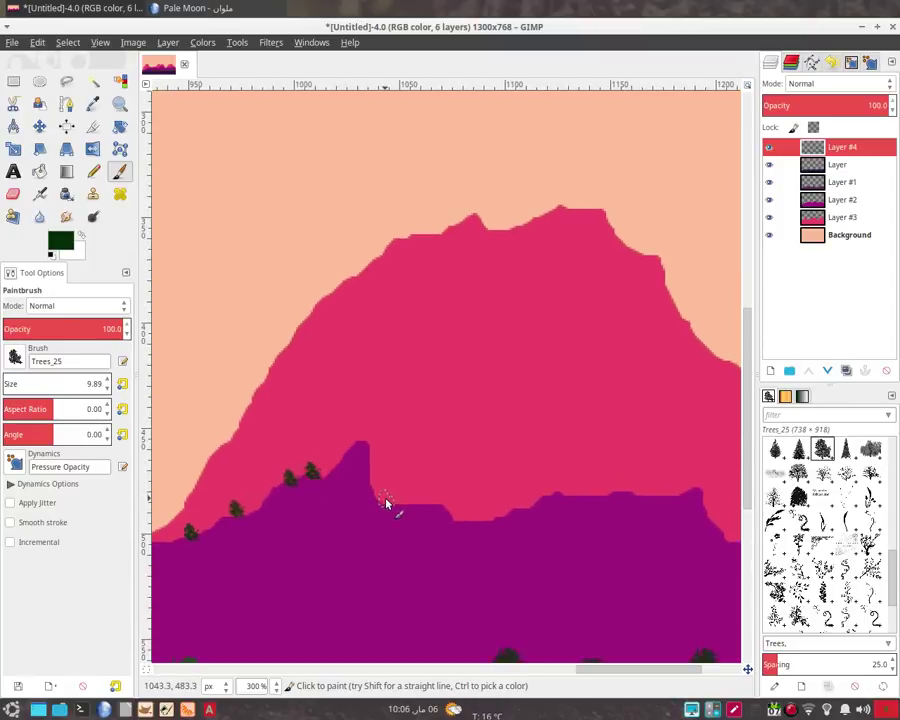
{"action": "left_click", "coordinate": [385, 504]}
{"action": "left_click", "coordinate": [422, 505]}
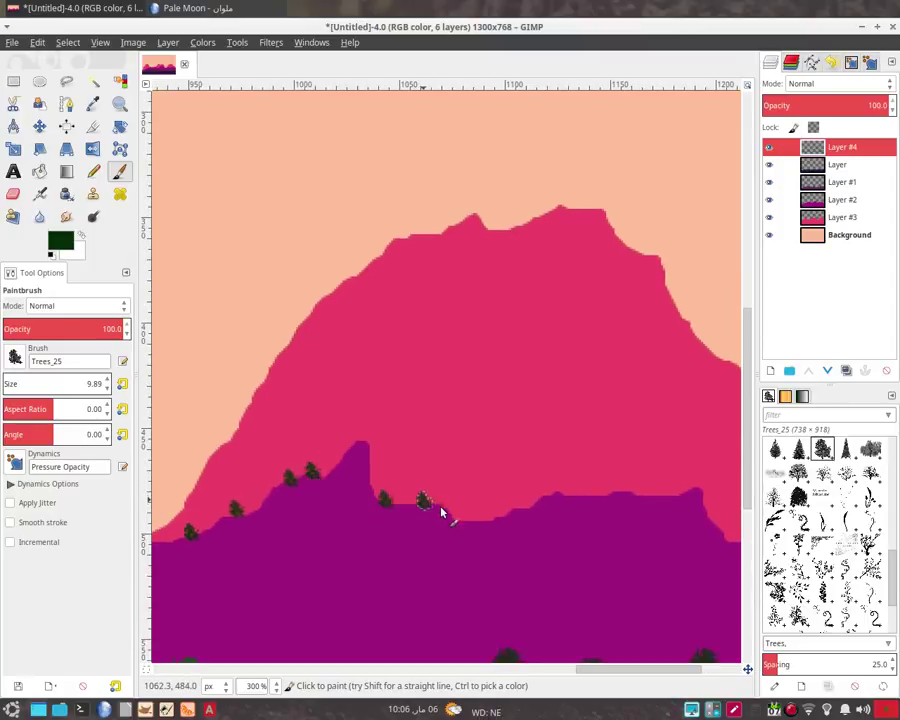
{"action": "left_click", "coordinate": [497, 513]}
{"action": "left_click", "coordinate": [522, 506]}
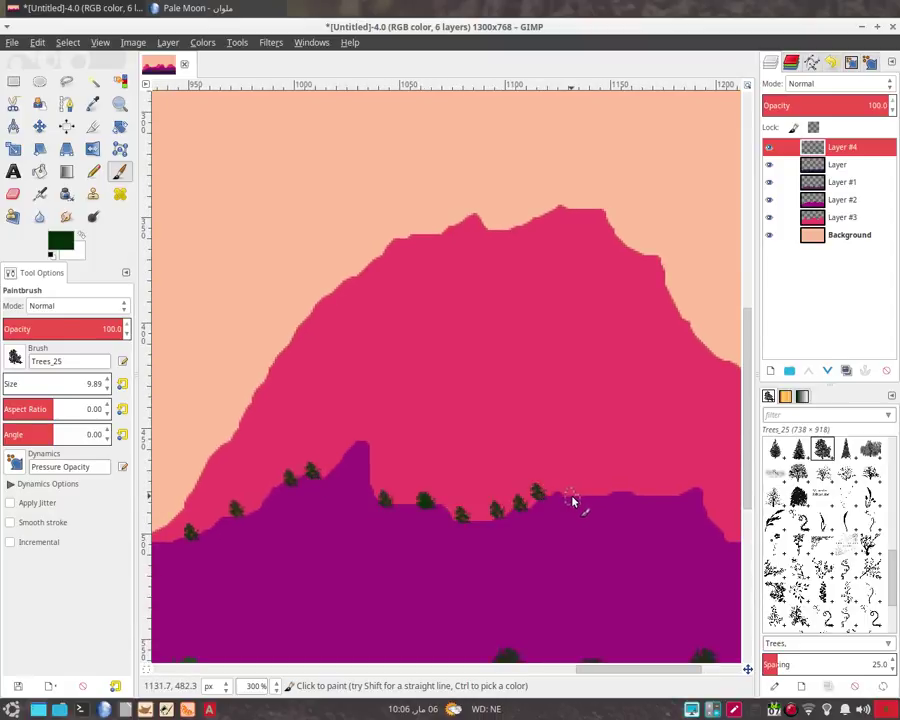
{"action": "left_click", "coordinate": [572, 494]}
{"action": "left_click", "coordinate": [606, 497]}
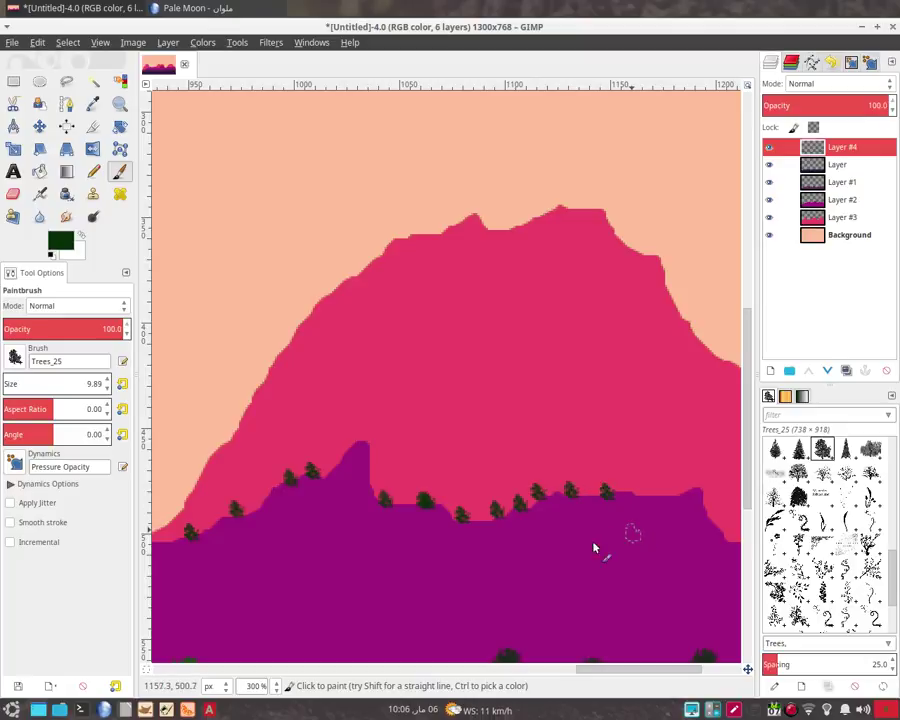
Step: Finish the tree line at the purple ridge's right end near the canvas edge
{"action": "scroll", "coordinate": [395, 540], "scroll_direction": "right", "scroll_amount": 5}
{"action": "left_click", "coordinate": [402, 511]}
{"action": "left_click", "coordinate": [463, 530]}
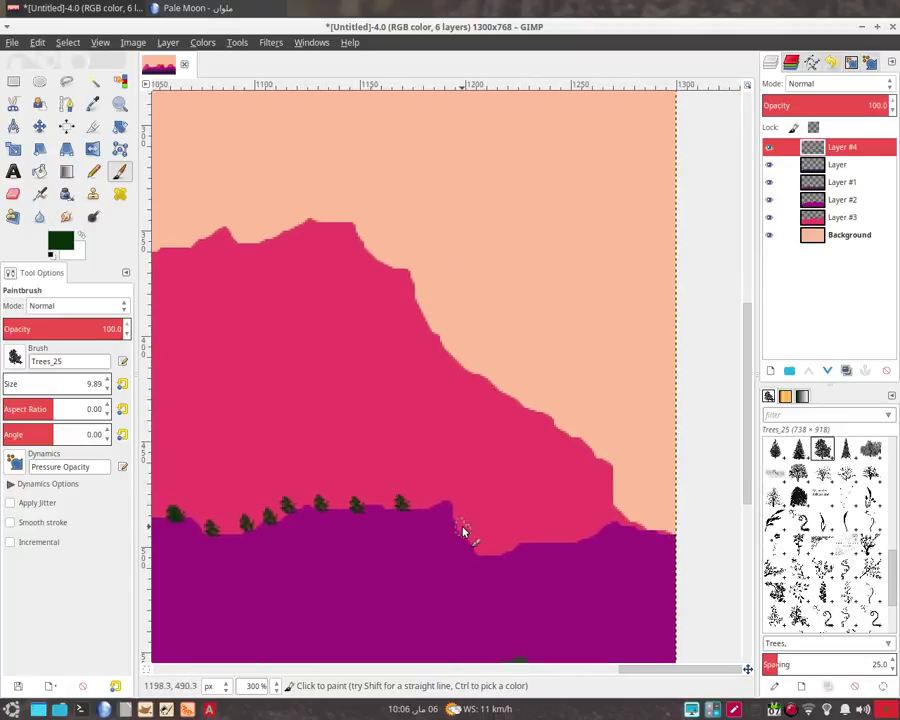
{"action": "left_click", "coordinate": [520, 543]}
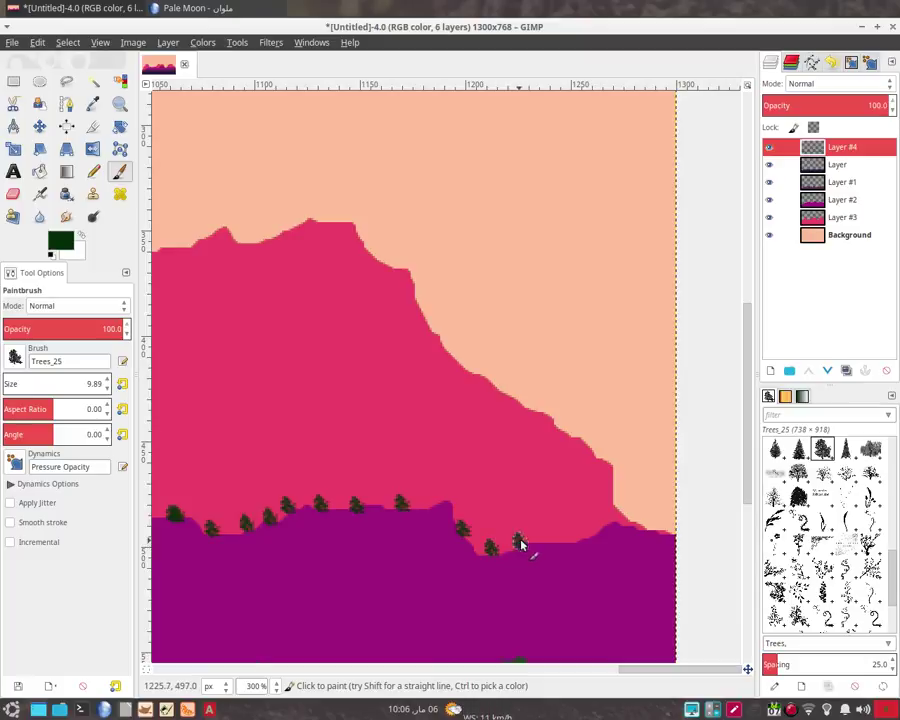
{"action": "scroll", "coordinate": [582, 543], "scroll_direction": "right", "scroll_amount": 3}
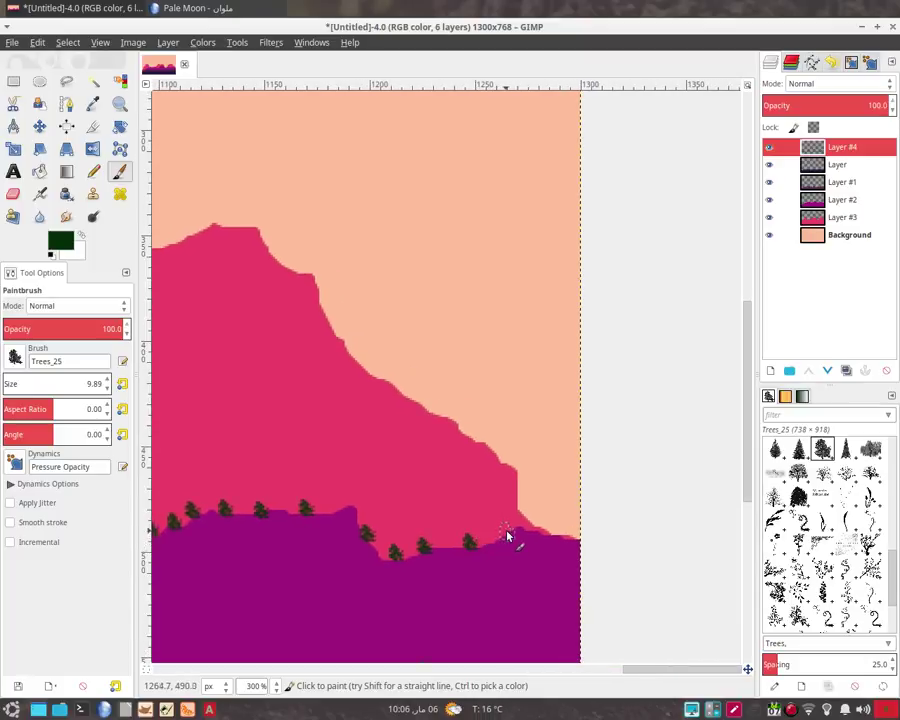
Step: Zoom out and add a new transparent layer above Background
{"action": "key", "text": "minus"}
{"action": "key", "text": "minus"}
{"action": "key", "text": "minus"}
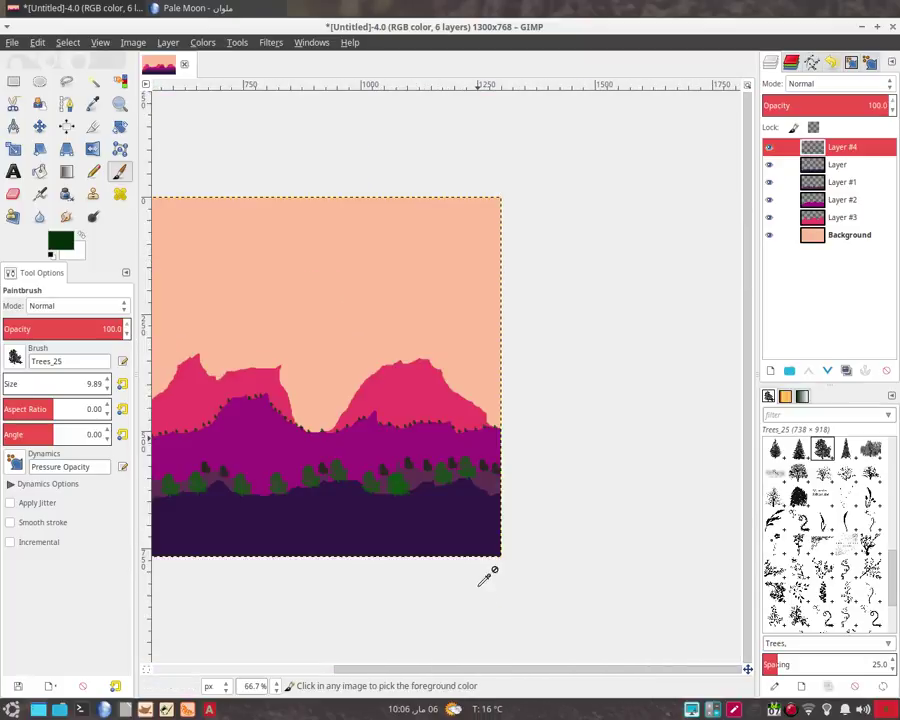
{"action": "key", "text": "minus"}
{"action": "key", "text": "minus"}
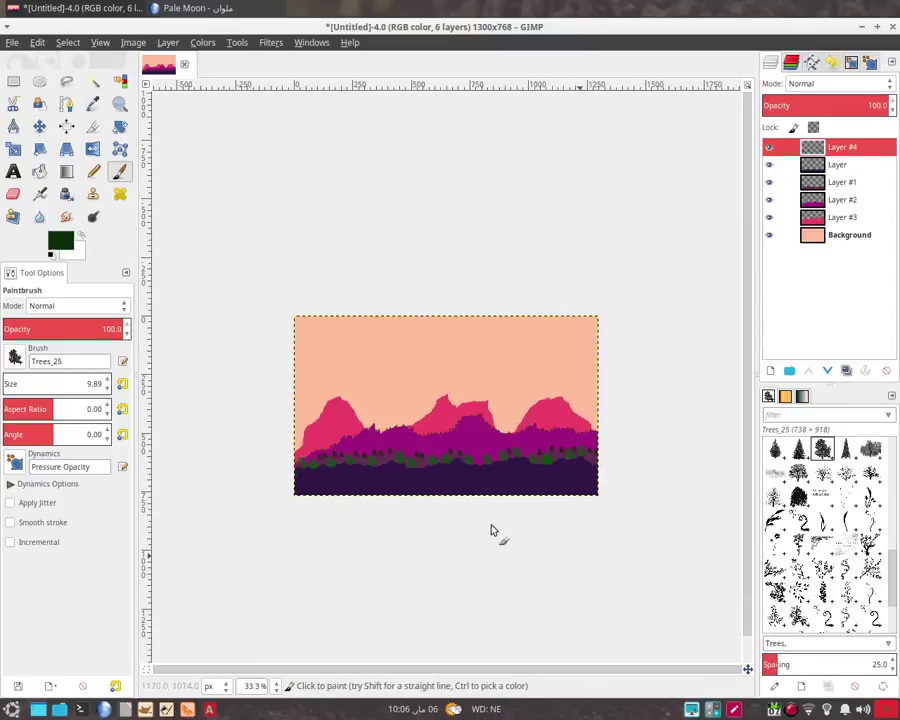
{"action": "left_click", "coordinate": [812, 240]}
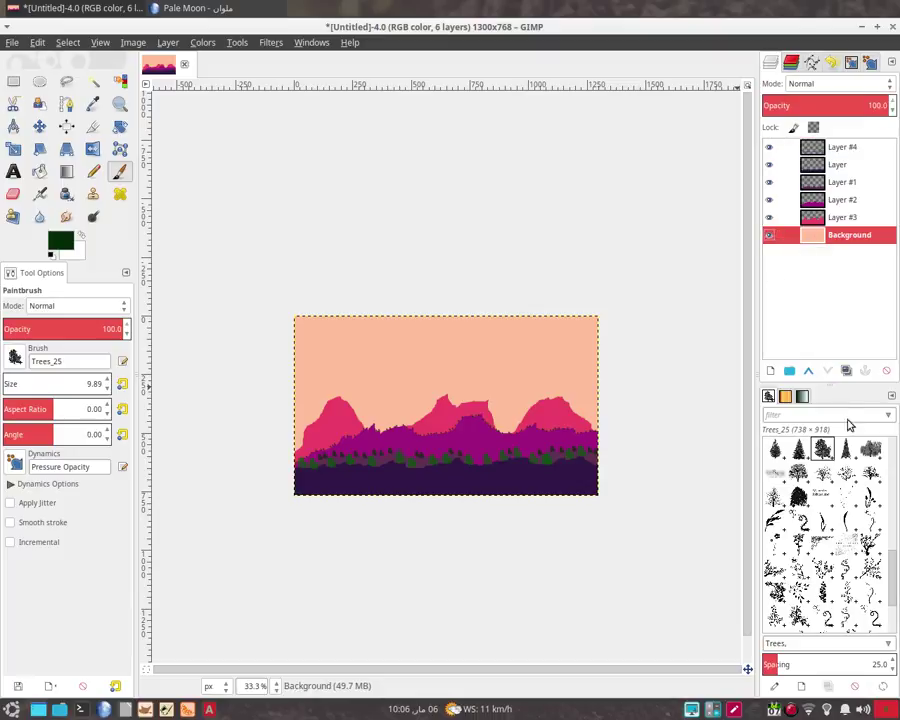
{"action": "left_click", "coordinate": [770, 370]}
{"action": "left_click", "coordinate": [828, 493]}
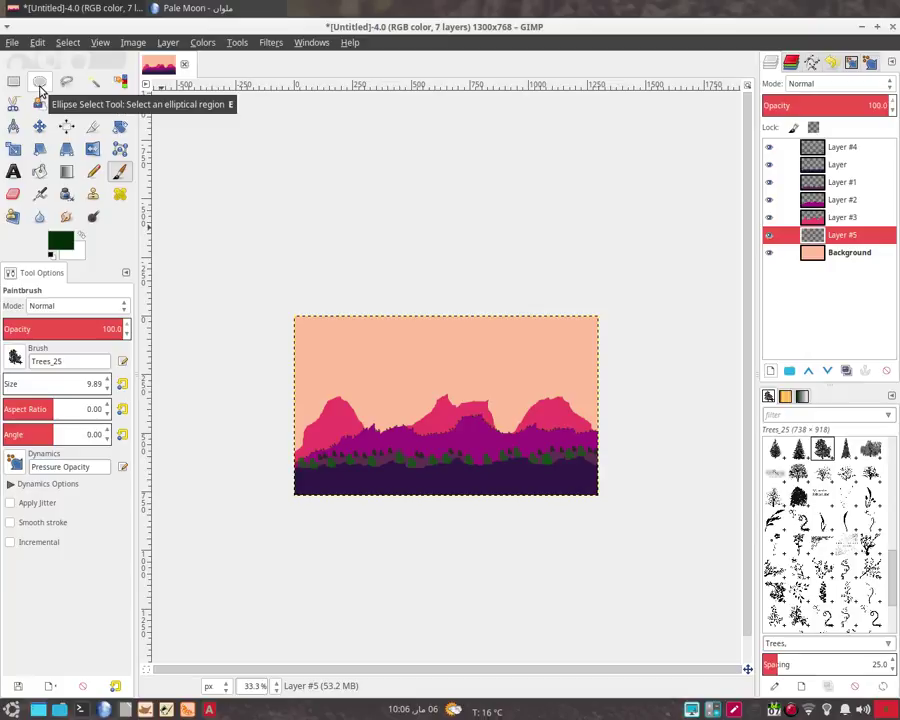
Step: Draw a 435×435 circular selection and position it over the central peak
{"action": "left_click", "coordinate": [40, 84]}
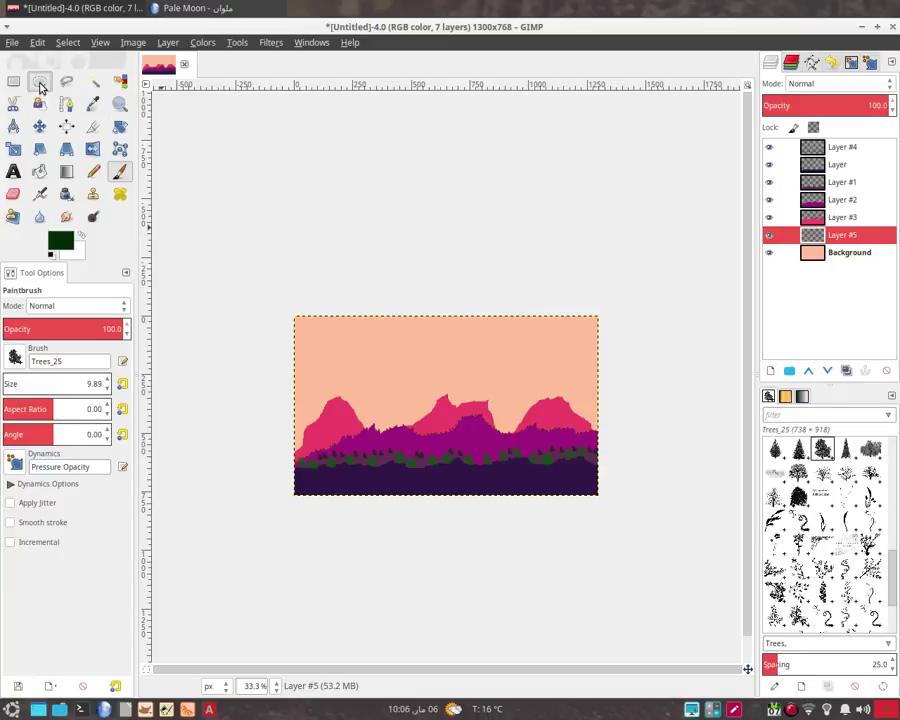
{"action": "mouse_move", "coordinate": [443, 386]}
{"action": "left_mouse_down"}
{"action": "mouse_move", "coordinate": [428, 306]}
{"action": "mouse_move", "coordinate": [506, 254]}
{"action": "left_mouse_up"}
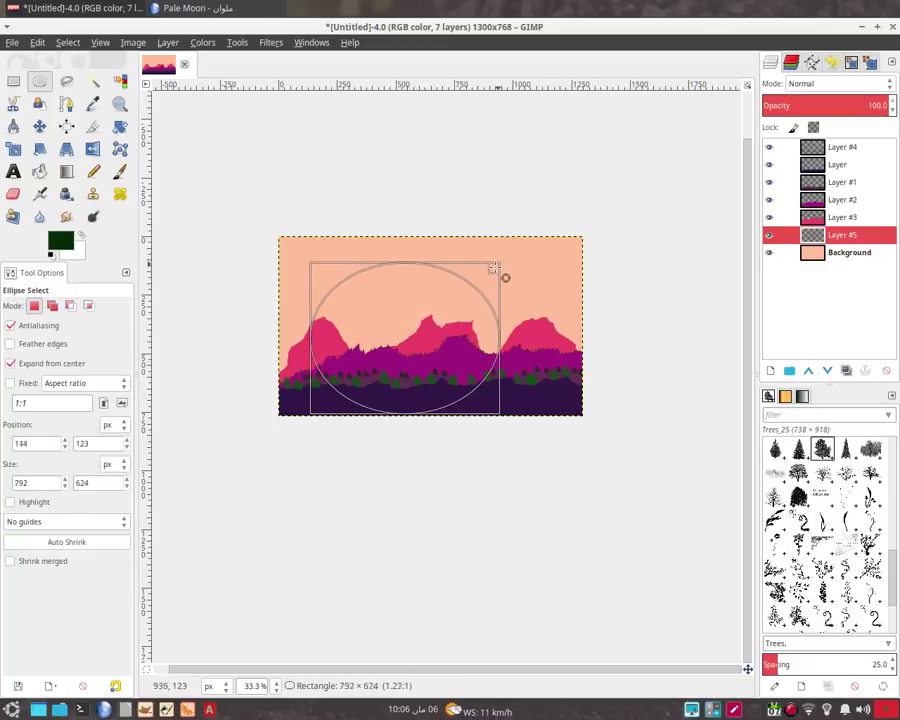
{"action": "mouse_move", "coordinate": [506, 254]}
{"action": "left_mouse_down"}
{"action": "mouse_move", "coordinate": [470, 264]}
{"action": "mouse_move", "coordinate": [505, 263]}
{"action": "left_mouse_up"}
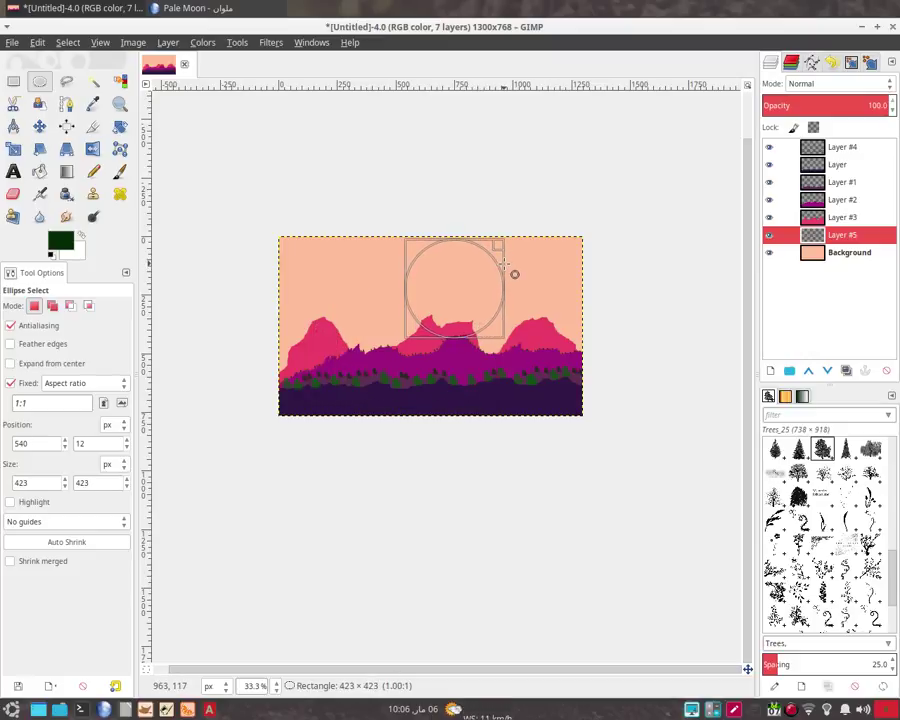
{"action": "left_click_drag", "start_coordinate": [505, 263], "coordinate": [507, 263]}
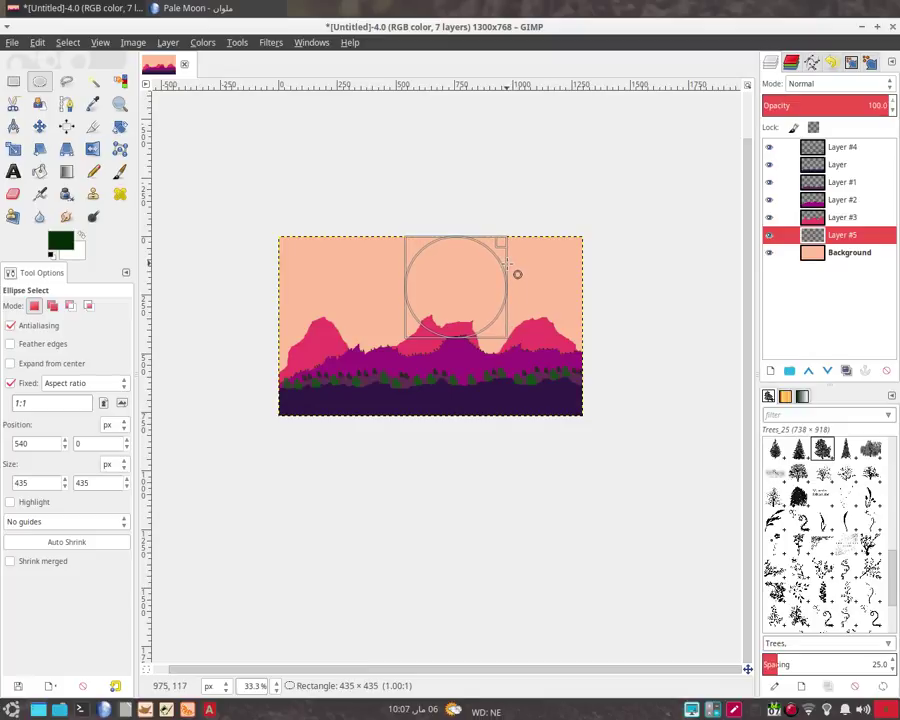
{"action": "left_click_drag", "start_coordinate": [517, 273], "coordinate": [516, 271]}
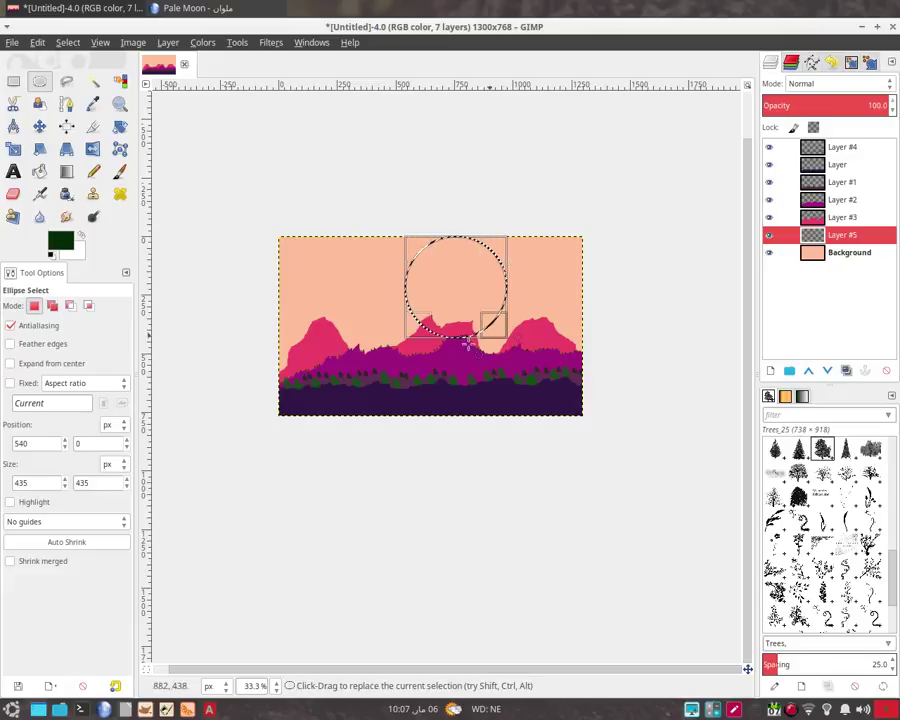
{"action": "left_click_drag", "start_coordinate": [453, 291], "coordinate": [420, 323]}
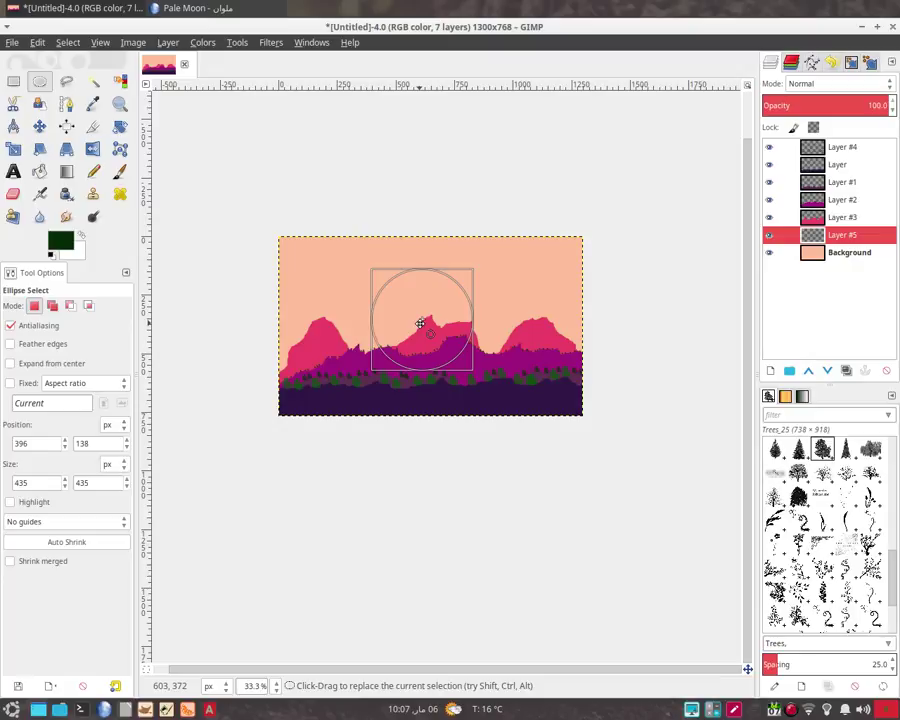
{"action": "left_click_drag", "start_coordinate": [422, 322], "coordinate": [422, 322]}
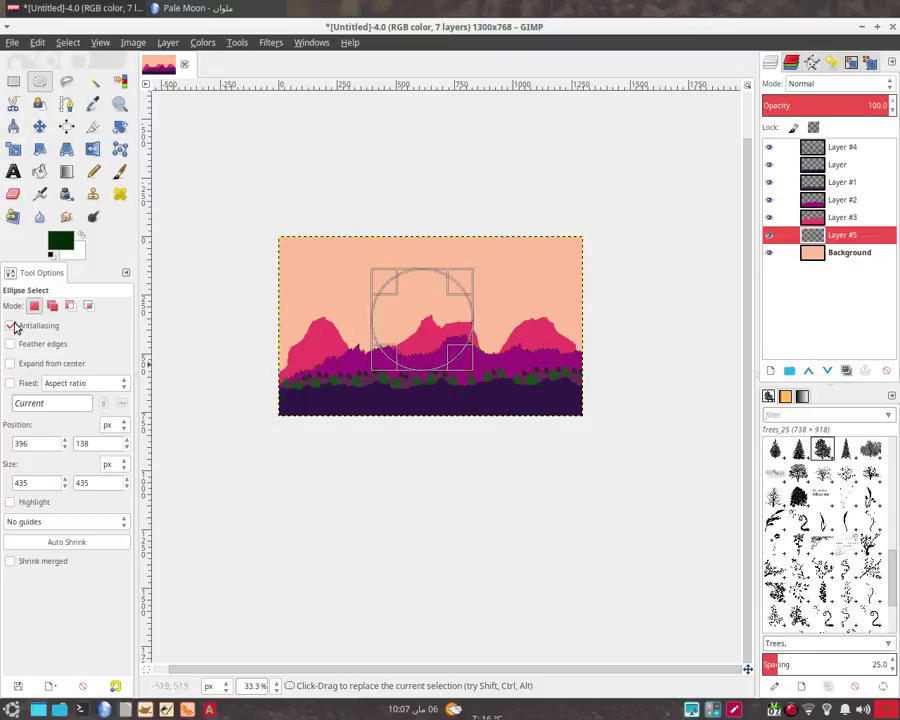
{"action": "left_click", "coordinate": [172, 7]}
{"action": "mouse_move", "coordinate": [397, 446]}
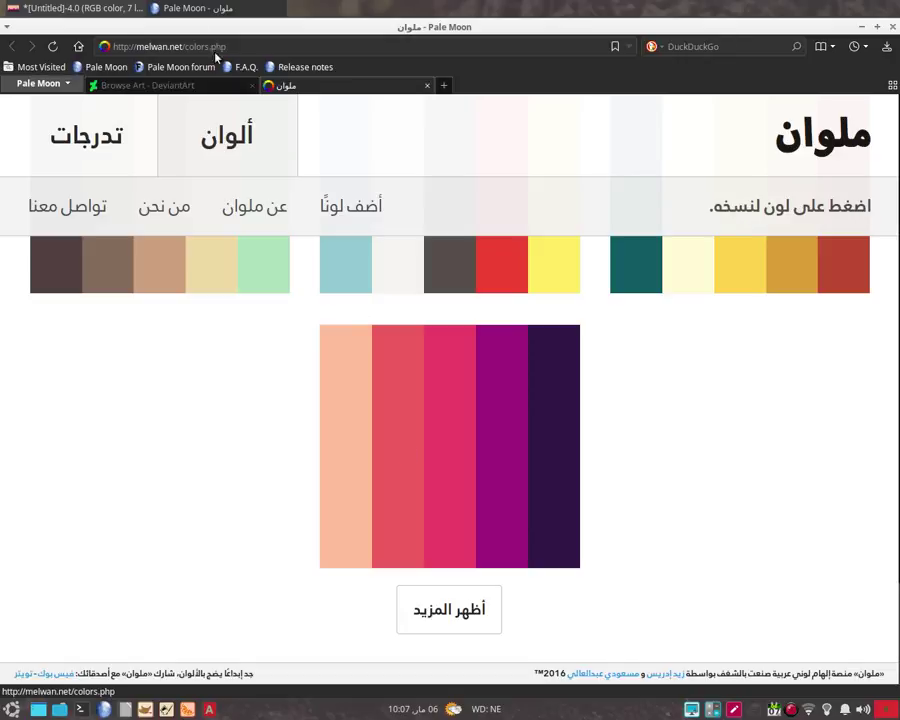
{"action": "left_click", "coordinate": [88, 7]}
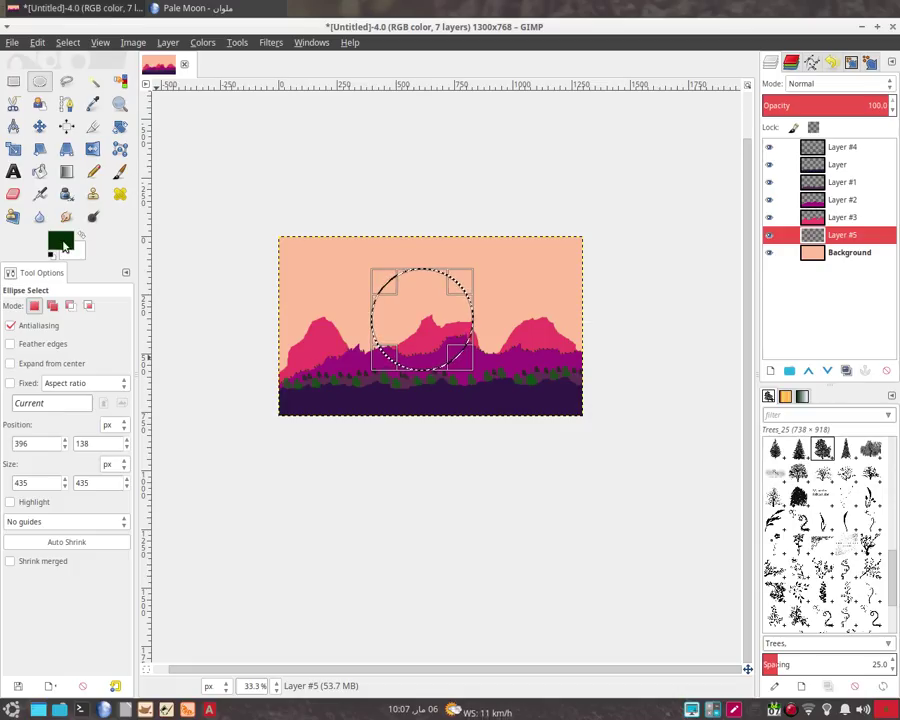
Step: Set the foreground colour to pink #EF5D60
{"action": "left_click", "coordinate": [60, 240]}
{"action": "double_click", "coordinate": [221, 176]}
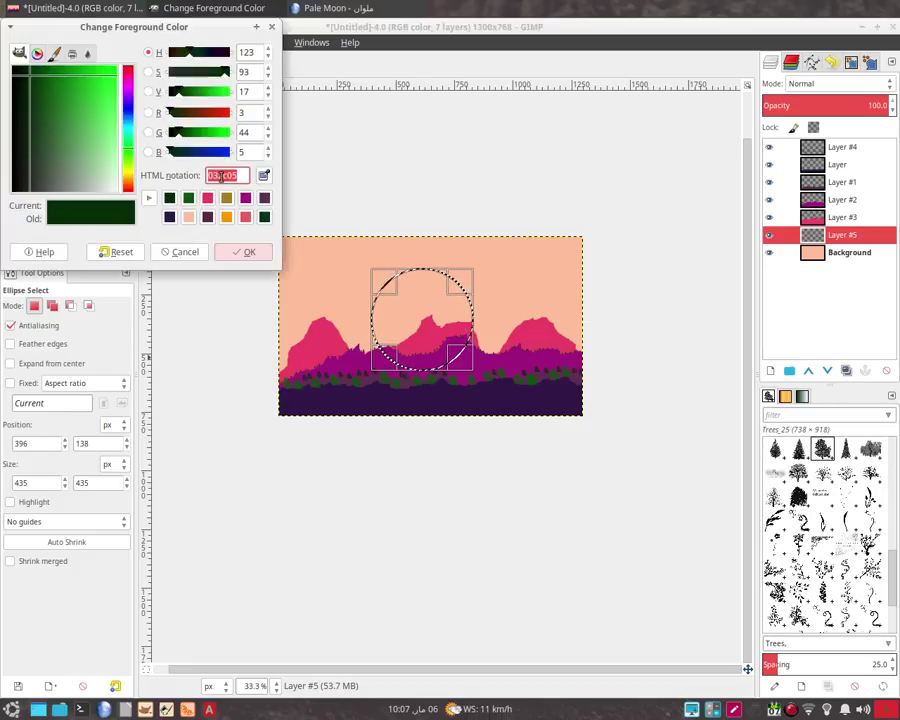
{"action": "right_click", "coordinate": [221, 176]}
{"action": "left_click", "coordinate": [250, 215]}
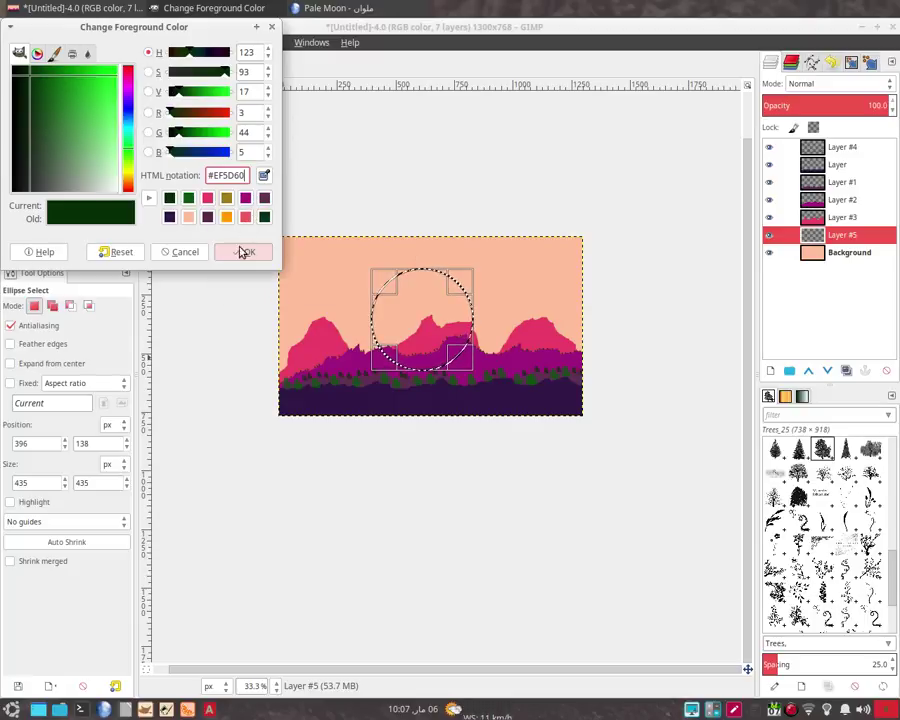
{"action": "left_click", "coordinate": [240, 252]}
Step: Fill the circle with the pink foreground and clear the selection with Select > None
{"action": "left_click_drag", "start_coordinate": [60, 240], "coordinate": [410, 308]}
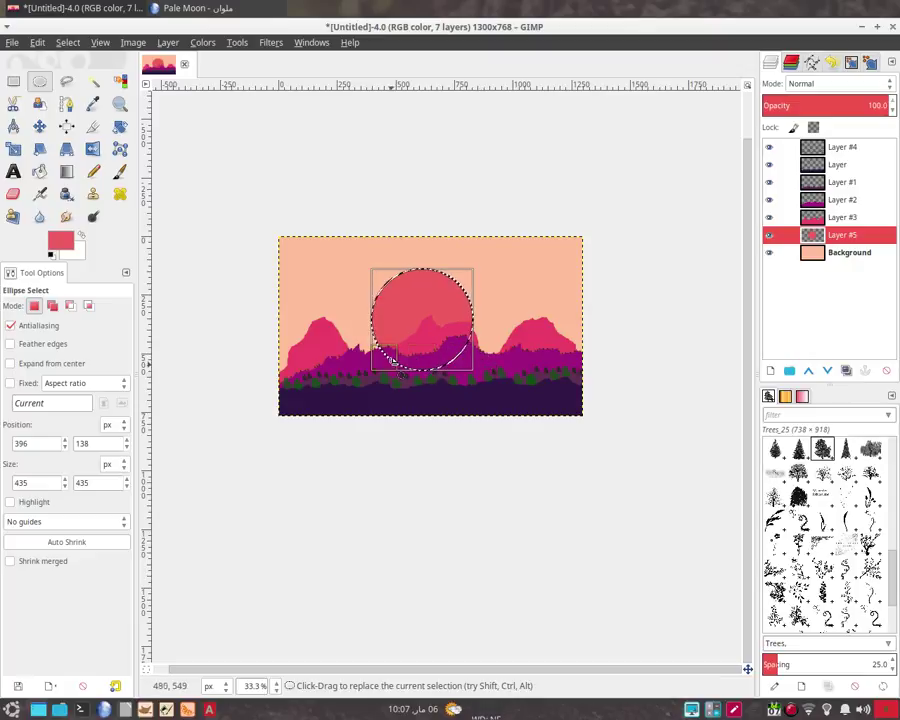
{"action": "right_click", "coordinate": [524, 349]}
{"action": "mouse_move", "coordinate": [554, 400]}
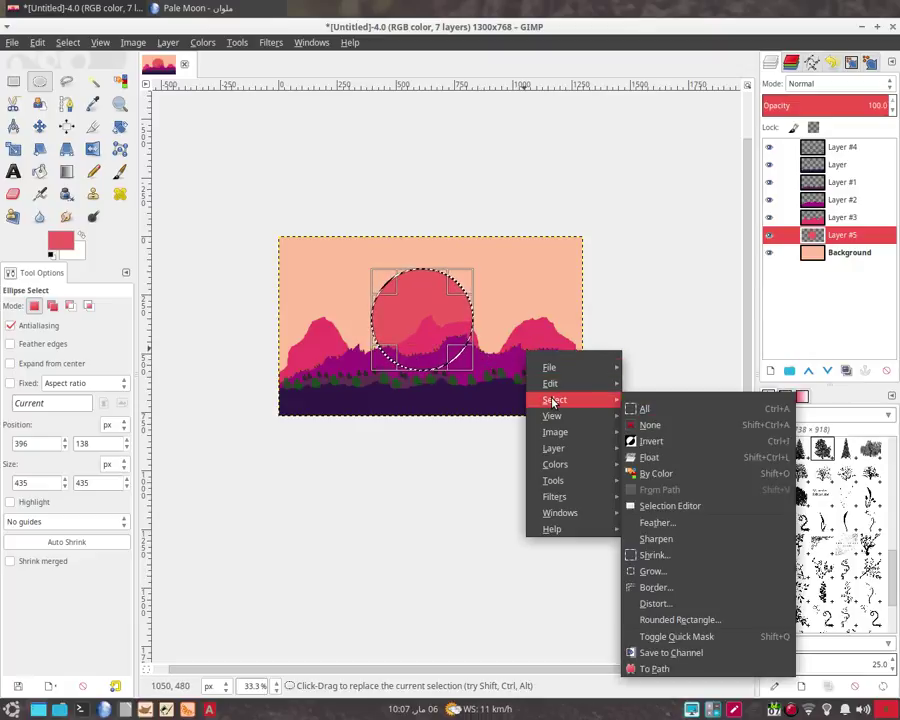
{"action": "left_click", "coordinate": [650, 424]}
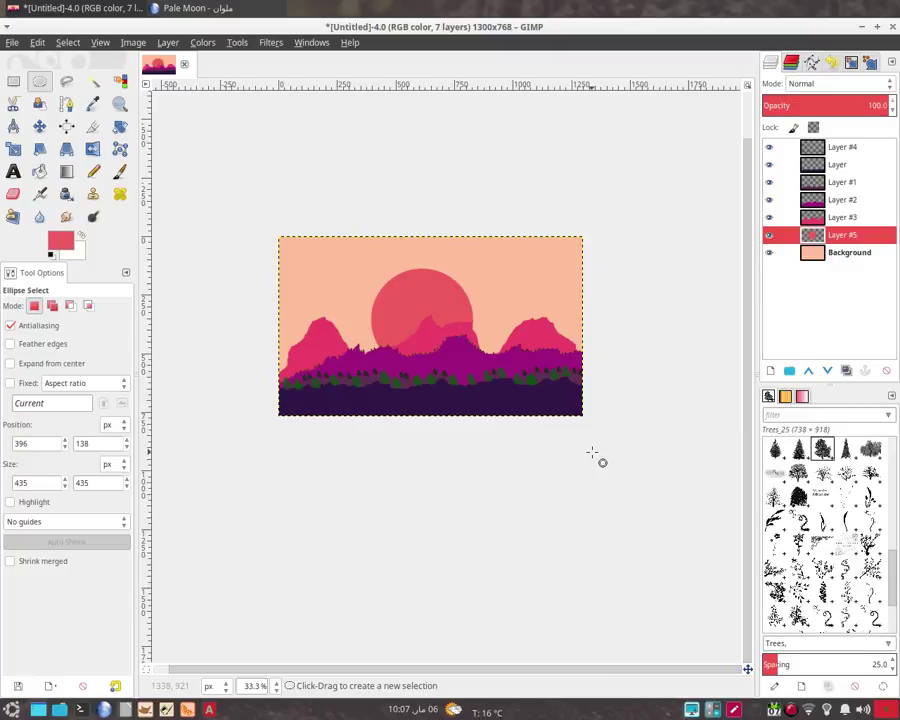
Step: Add another empty transparent layer directly above Background
{"action": "left_click", "coordinate": [822, 255]}
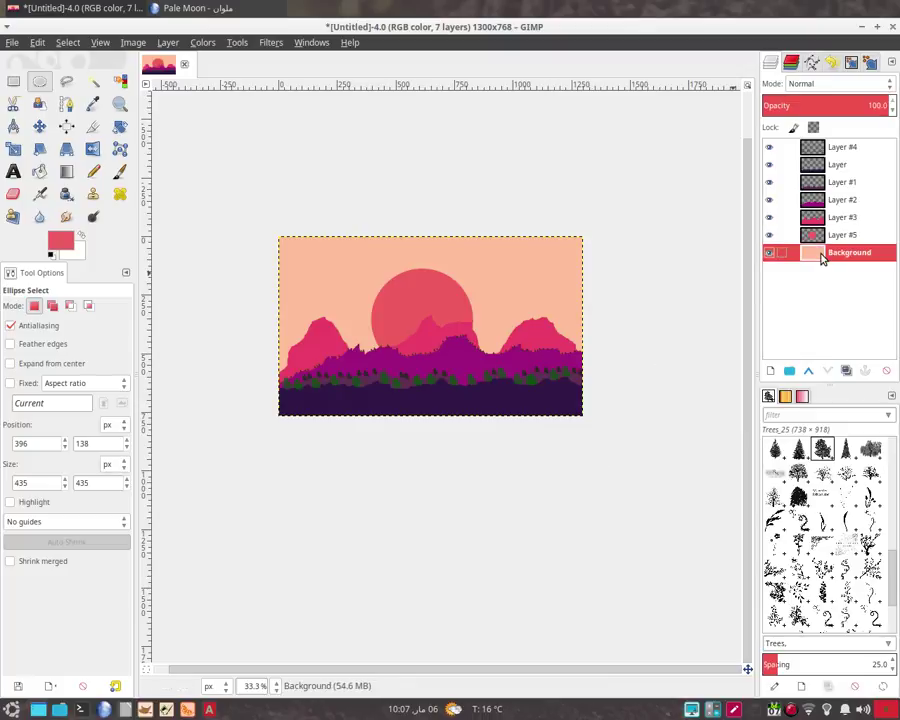
{"action": "left_click", "coordinate": [771, 372]}
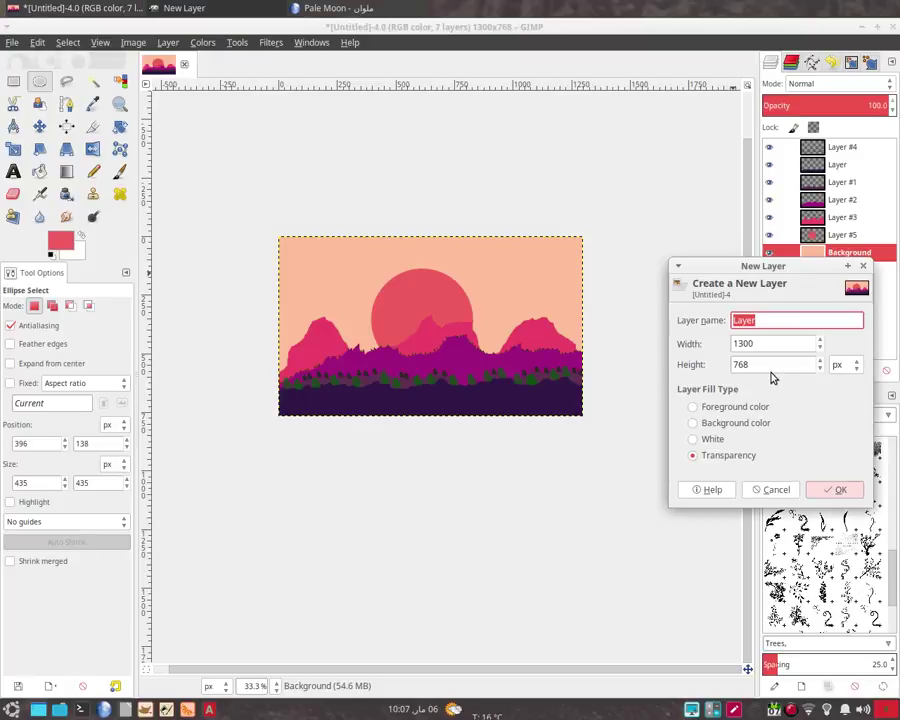
{"action": "left_click", "coordinate": [846, 487]}
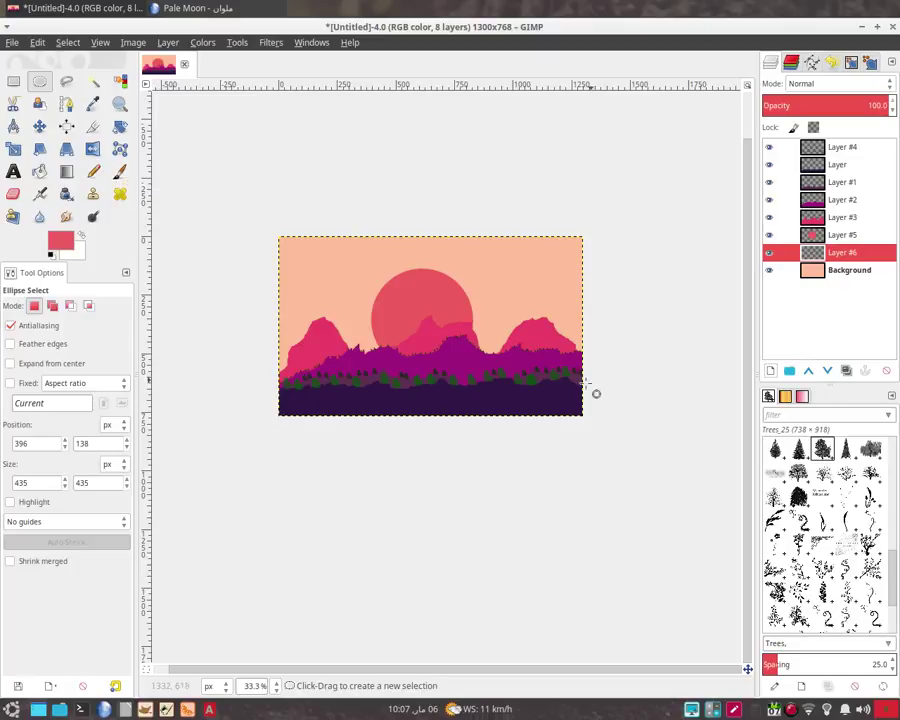
Step: Move the Layer #5 sun disc about 3 px right and 9 px down
{"action": "left_click", "coordinate": [772, 234]}
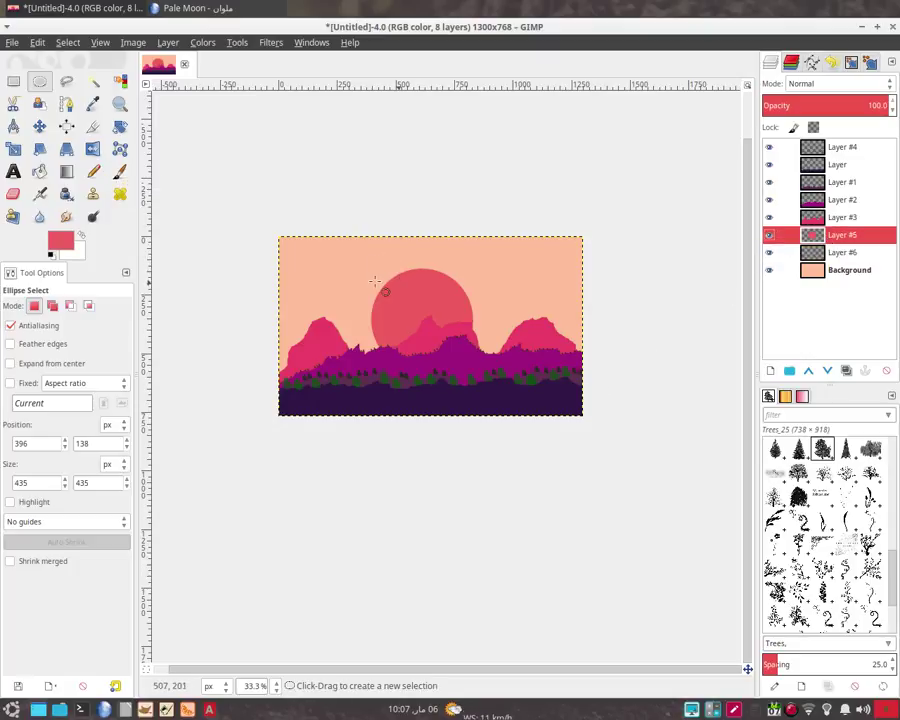
{"action": "left_click", "coordinate": [39, 127]}
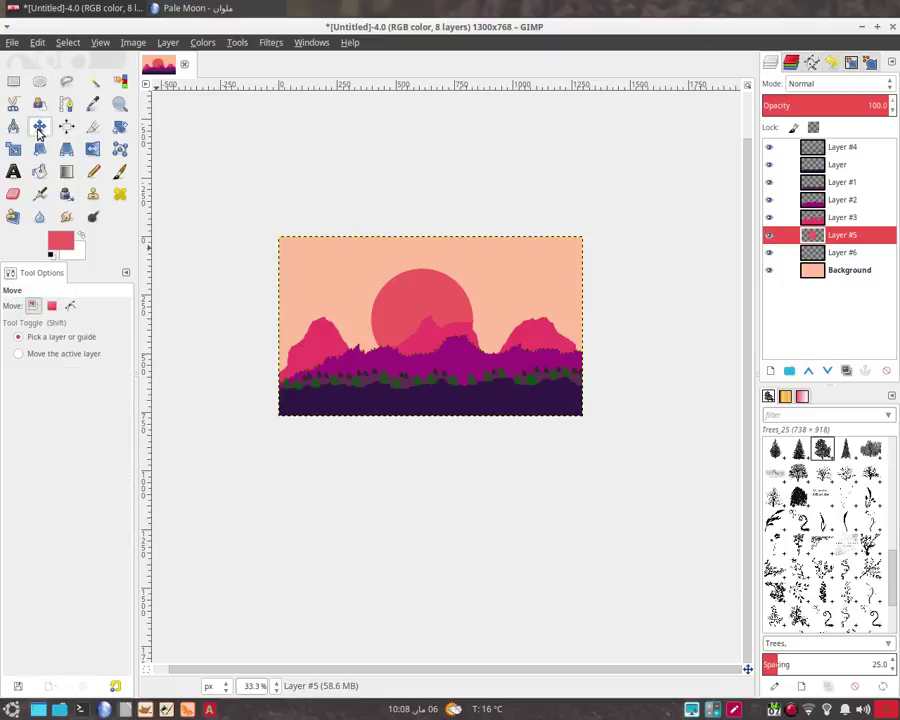
{"action": "left_click", "coordinate": [44, 353]}
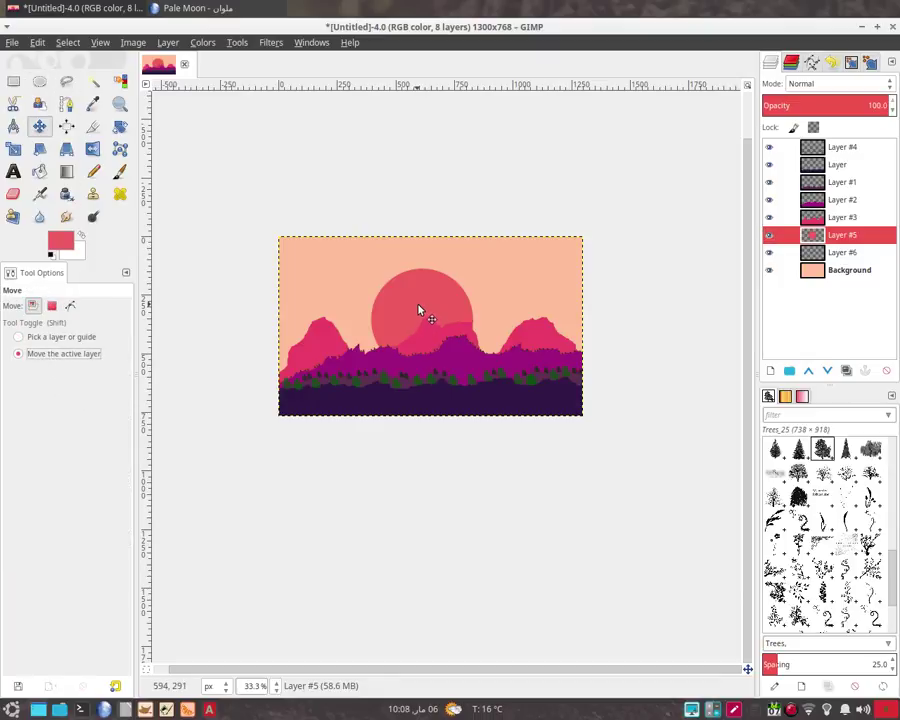
{"action": "left_click_drag", "start_coordinate": [418, 307], "coordinate": [419, 321]}
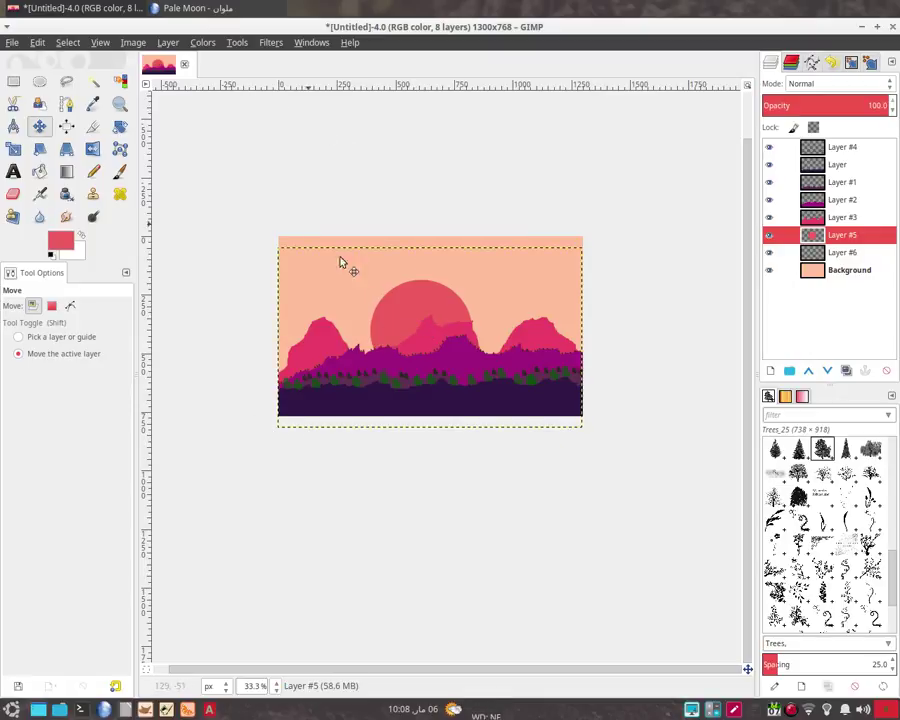
{"action": "right_click", "coordinate": [864, 241]}
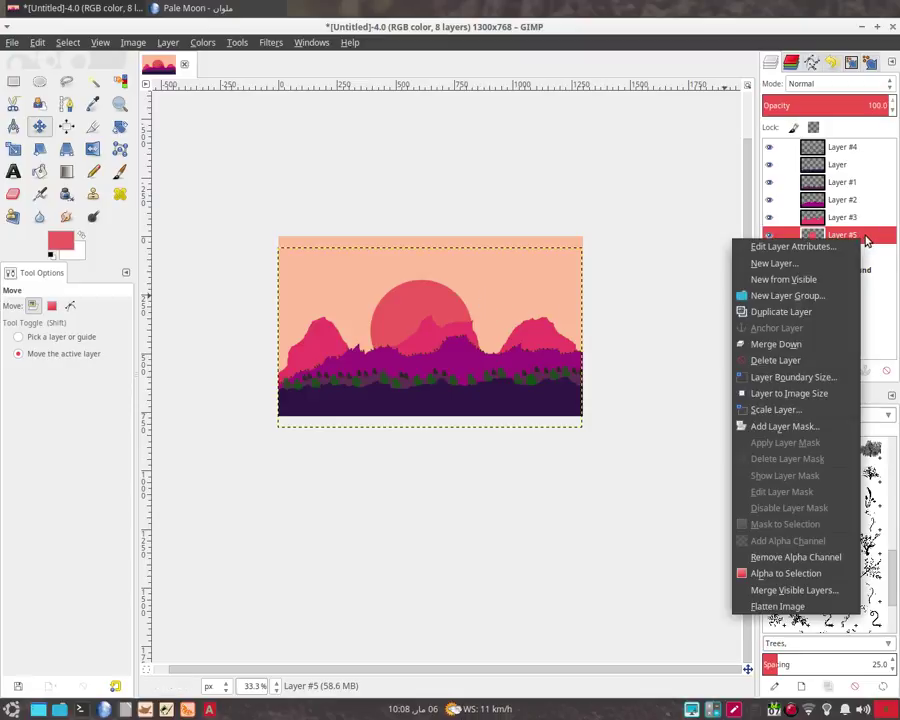
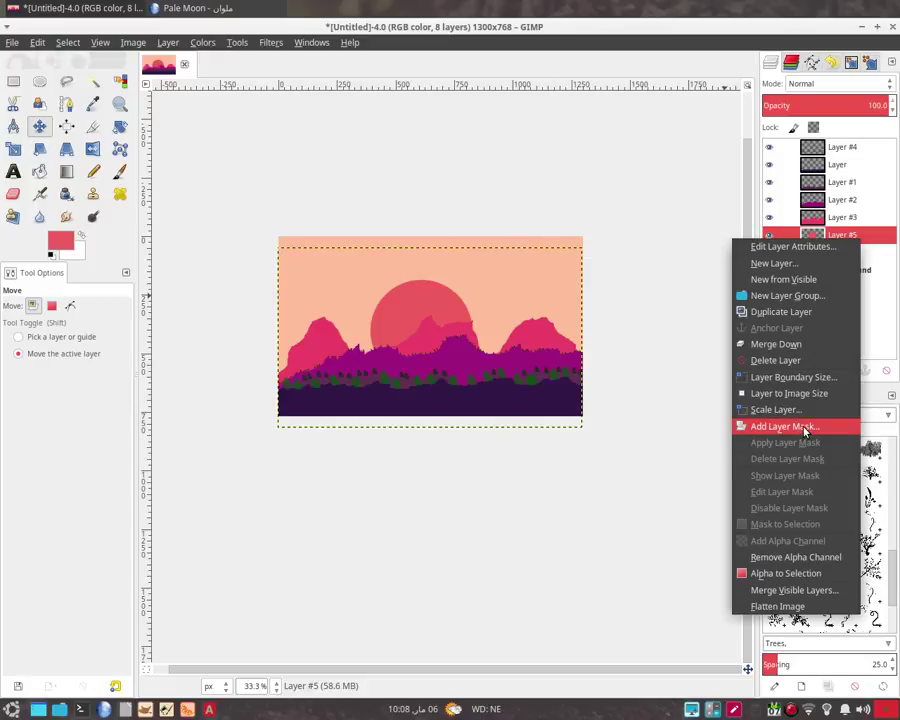
Step: Fit Layer #5 to the canvas and ready a huge white 2. Hardness 075 brush on Layer #6
{"action": "left_click", "coordinate": [795, 393]}
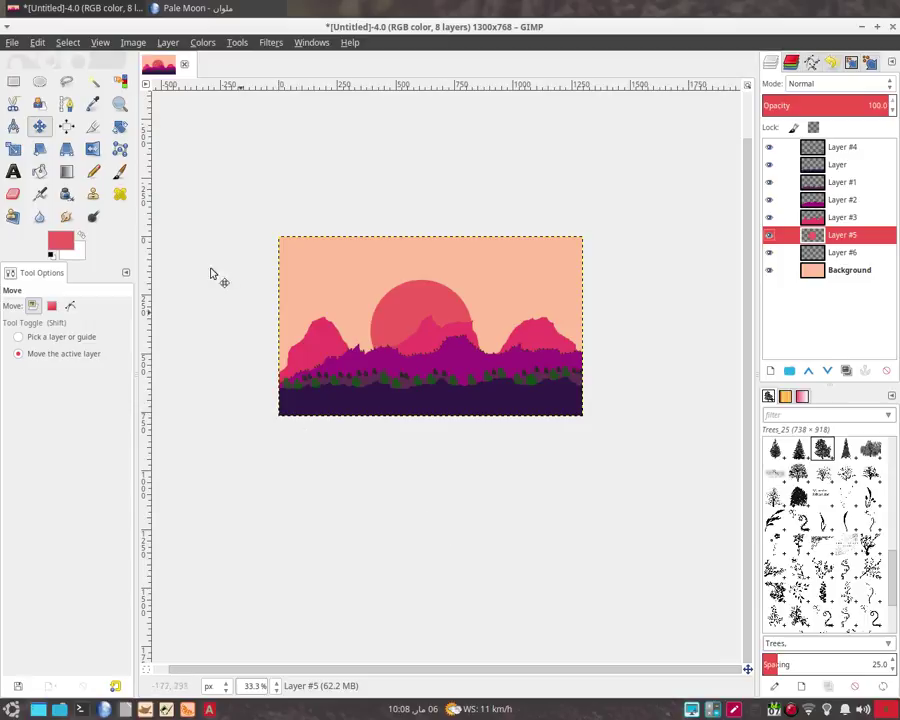
{"action": "key", "text": "Page_Down"}
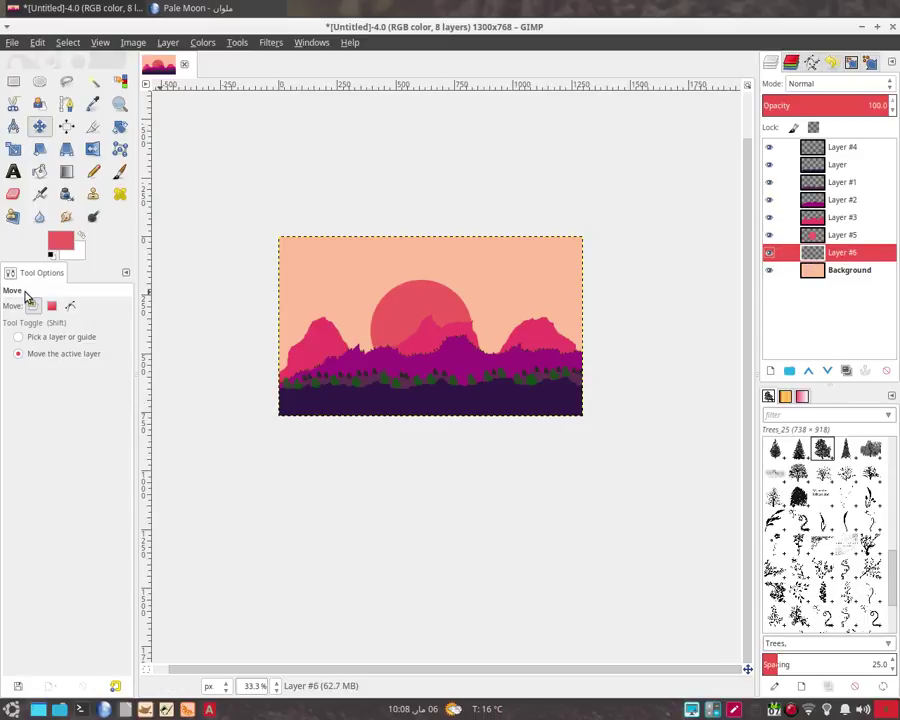
{"action": "left_click", "coordinate": [119, 173]}
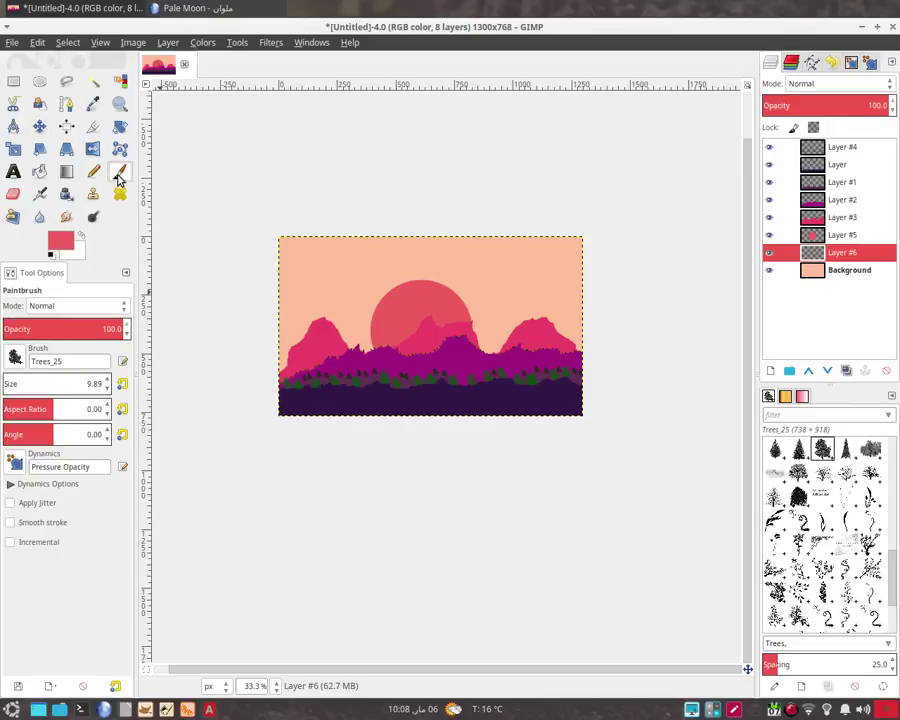
{"action": "left_click_drag", "start_coordinate": [51, 387], "coordinate": [205, 395]}
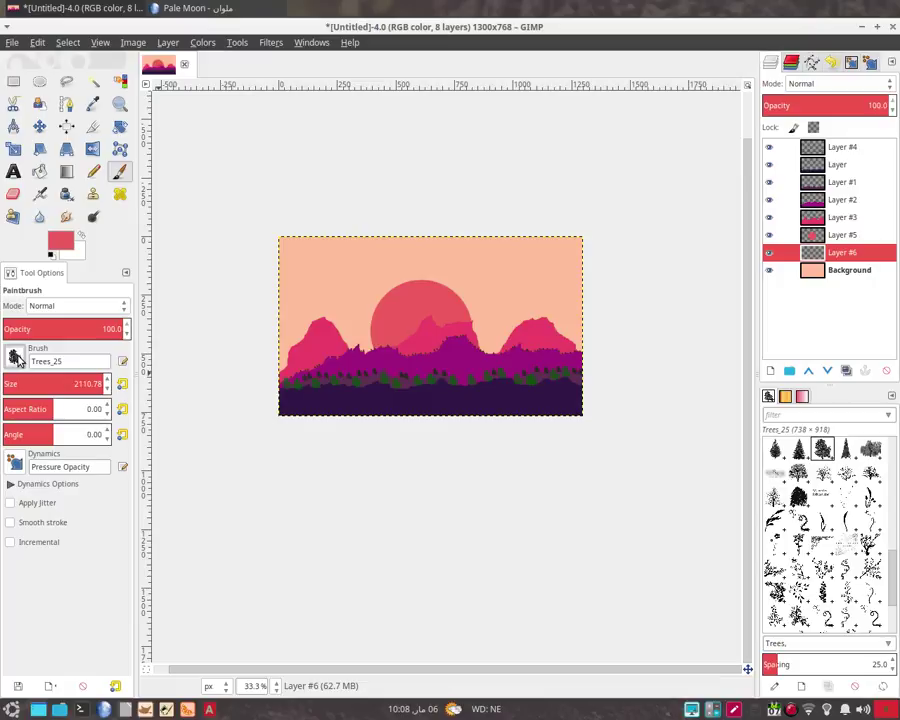
{"action": "left_click", "coordinate": [16, 358]}
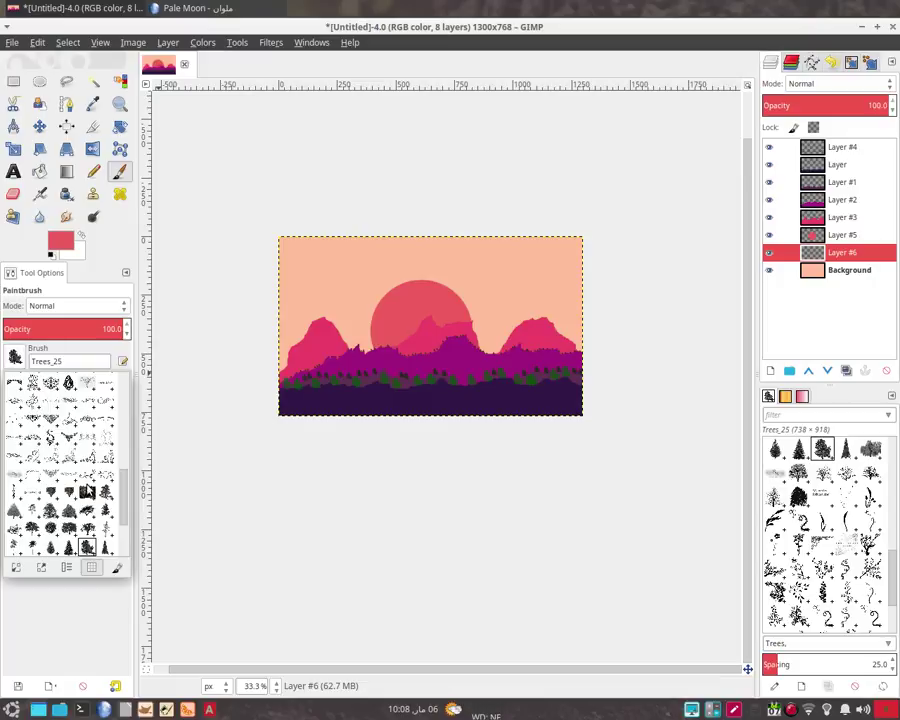
{"action": "scroll", "coordinate": [90, 493], "scroll_direction": "down", "scroll_amount": 3}
{"action": "scroll", "coordinate": [90, 493], "scroll_direction": "down", "scroll_amount": 3}
{"action": "scroll", "coordinate": [90, 493], "scroll_direction": "down", "scroll_amount": 3}
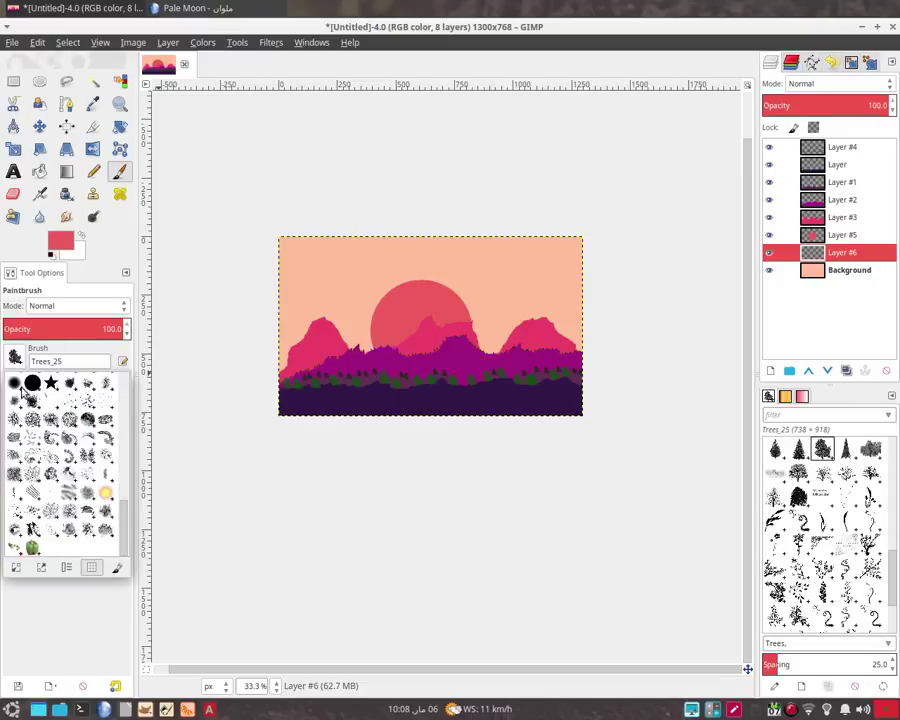
{"action": "left_click", "coordinate": [17, 389]}
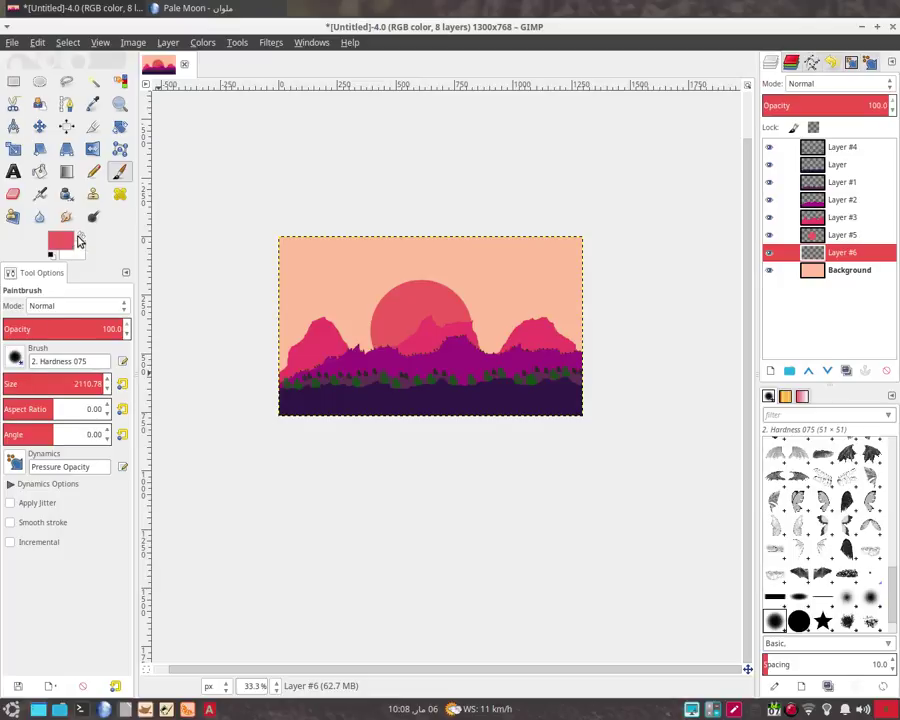
{"action": "left_click", "coordinate": [81, 236]}
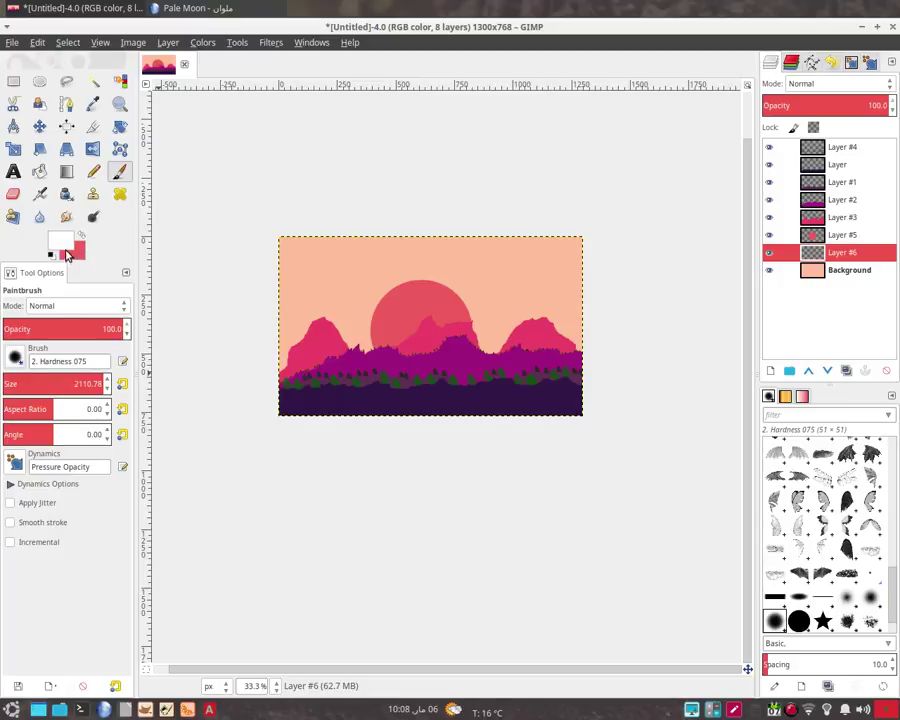
Step: Paint a soft white glow around the sun on Layer #6
{"action": "left_click", "coordinate": [419, 334]}
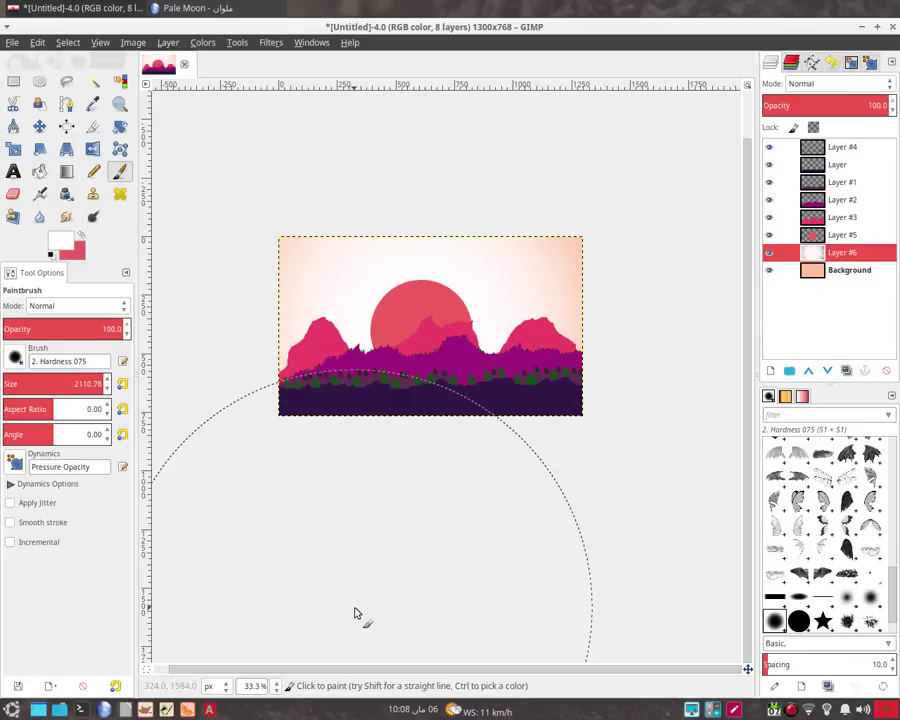
{"action": "scroll", "coordinate": [442, 406], "scroll_direction": "up", "scroll_amount": 1}
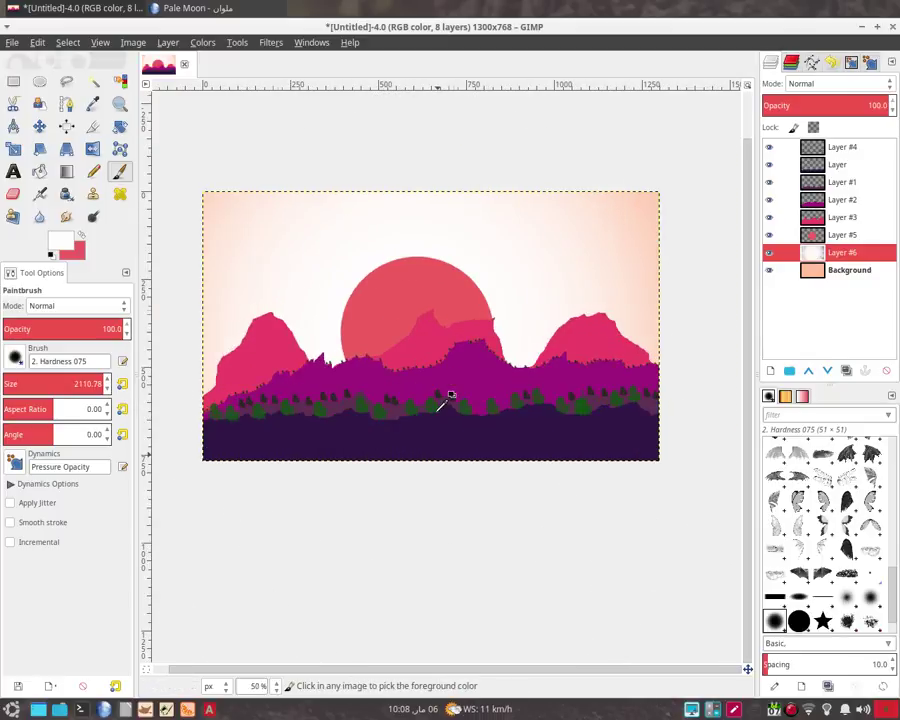
{"action": "scroll", "coordinate": [442, 406], "scroll_direction": "up", "scroll_amount": 1}
{"action": "left_click_drag", "start_coordinate": [450, 428], "coordinate": [469, 490]}
{"action": "scroll", "coordinate": [469, 470], "scroll_direction": "down", "scroll_amount": 1}
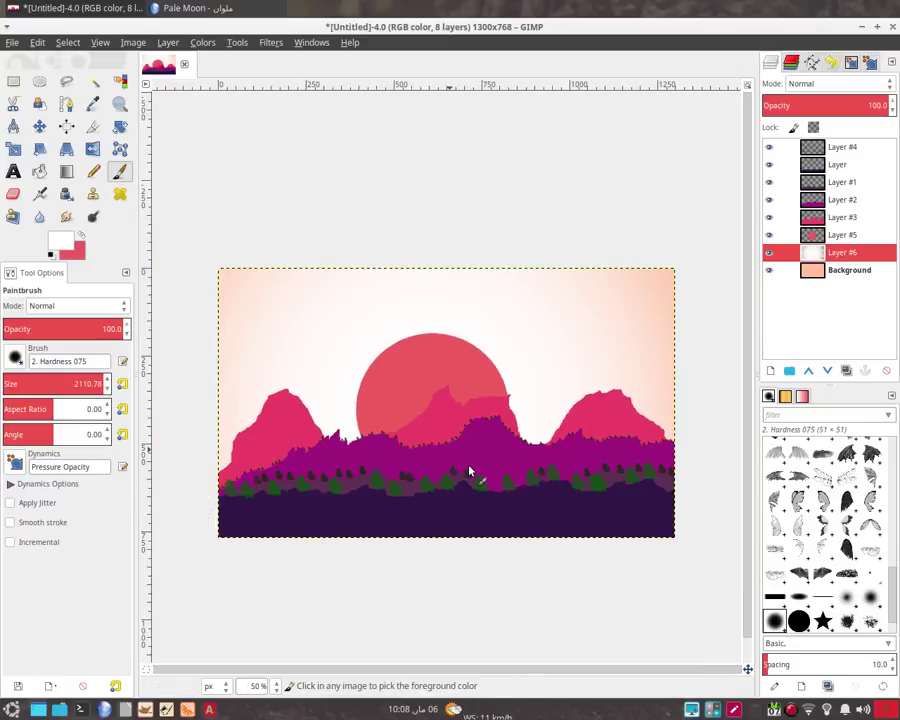
Step: Lower Layer #6's opacity to 70, keeping the brush opacity at full
{"action": "left_click", "coordinate": [79, 331]}
{"action": "left_click_drag", "start_coordinate": [65, 331], "coordinate": [60, 331]}
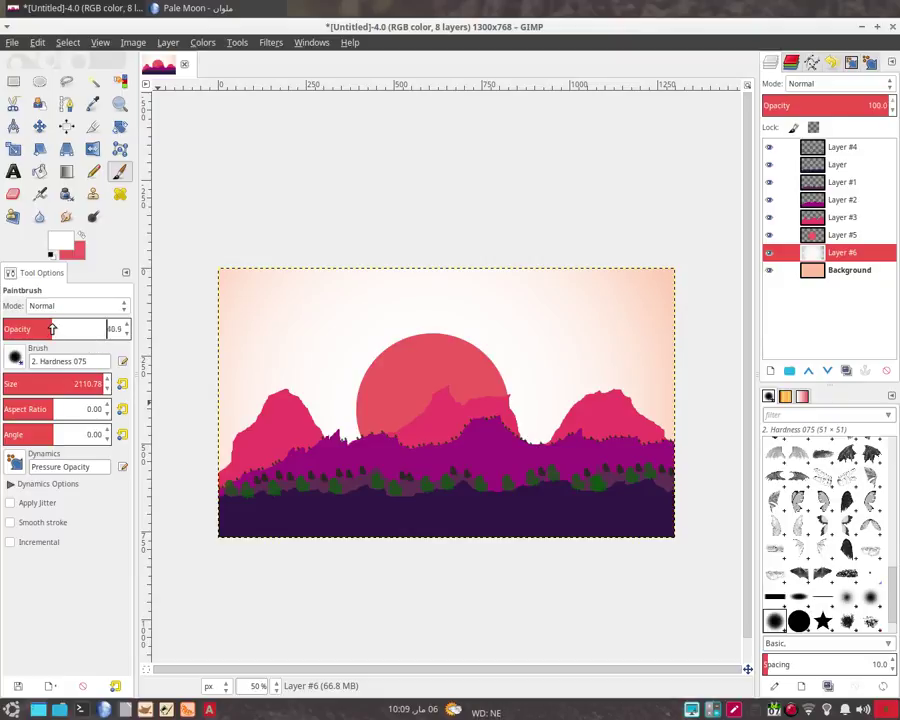
{"action": "left_click_drag", "start_coordinate": [70, 329], "coordinate": [128, 329]}
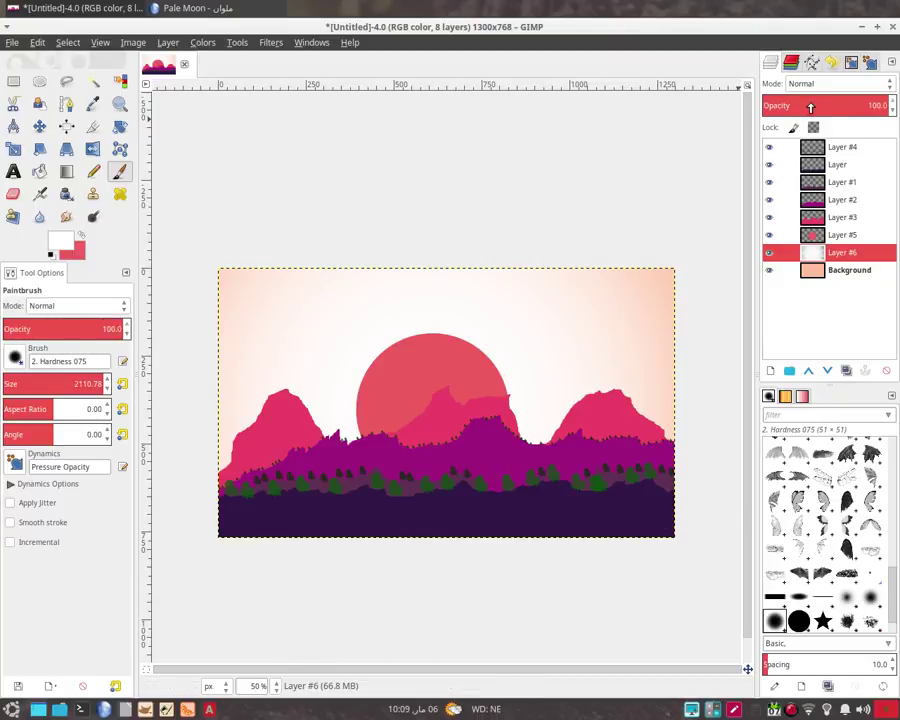
{"action": "left_click_drag", "start_coordinate": [849, 106], "coordinate": [850, 107]}
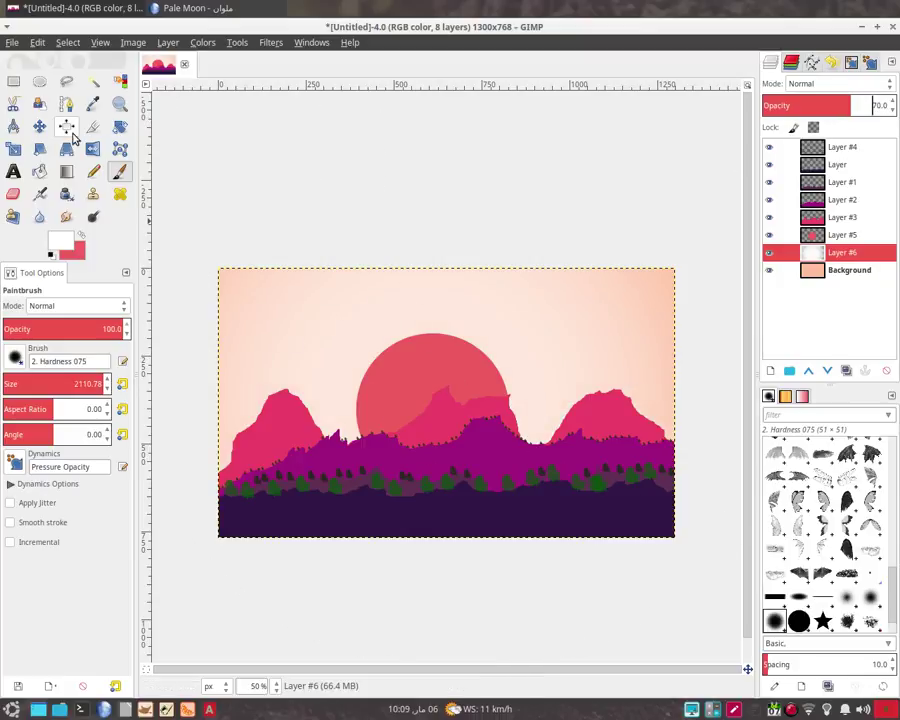
Step: Add a new transparent layer, Layer #7, above Layer #4
{"action": "left_click", "coordinate": [41, 128]}
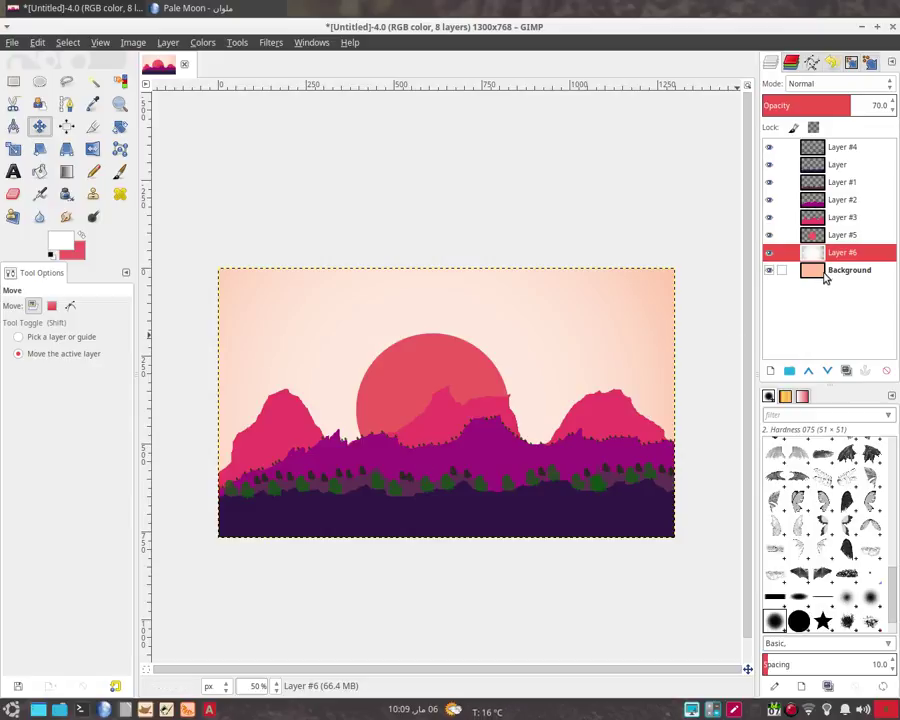
{"action": "left_click", "coordinate": [840, 148]}
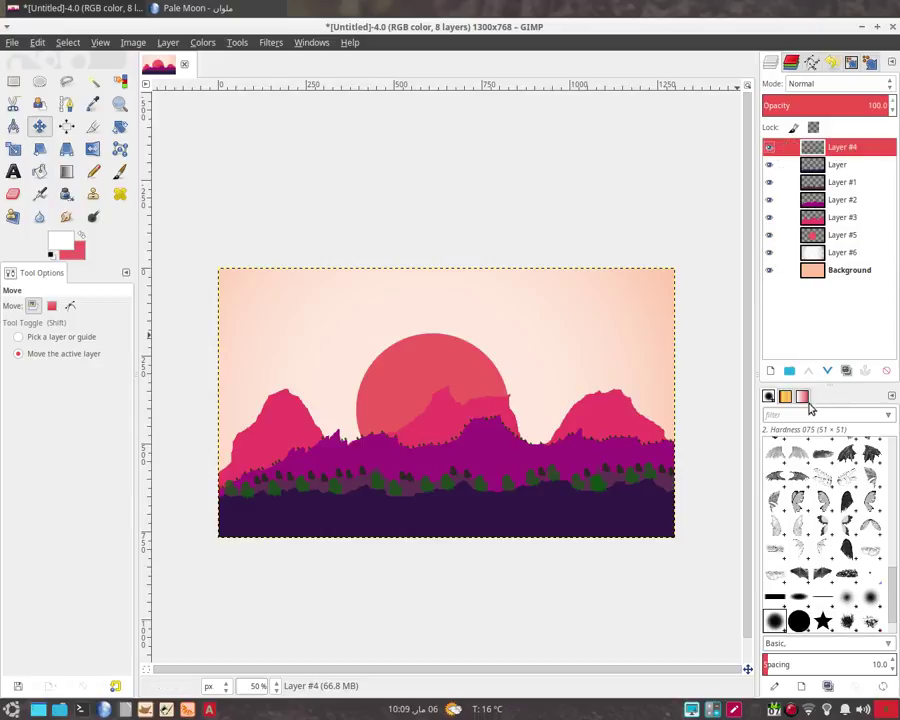
{"action": "left_click", "coordinate": [770, 371]}
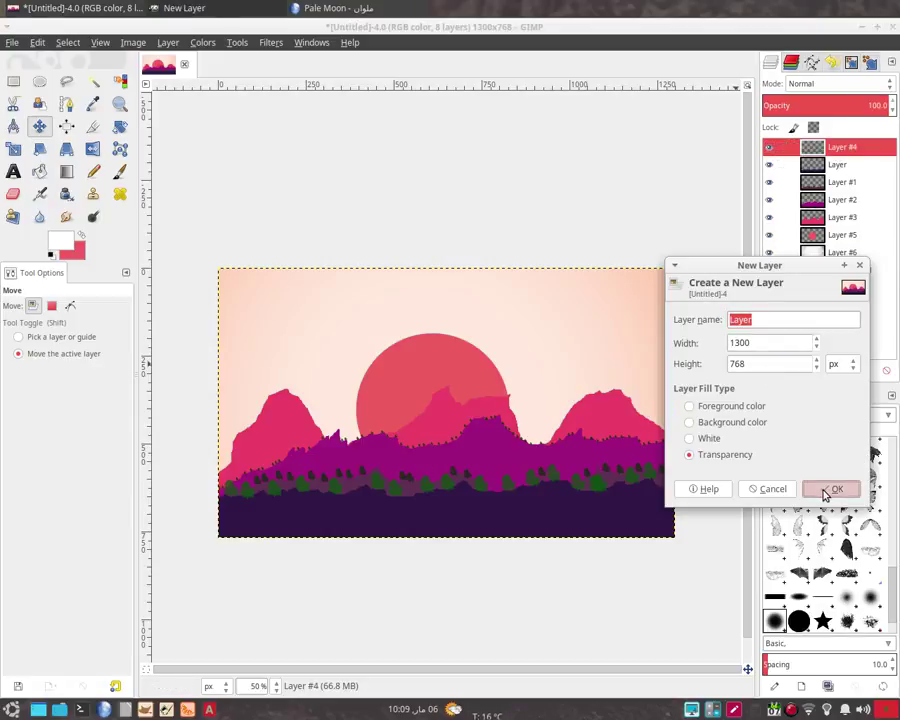
{"action": "left_click", "coordinate": [825, 490]}
Step: Switch to the paintbrush and choose the BirdsFlying_18 brush
{"action": "left_click", "coordinate": [120, 176]}
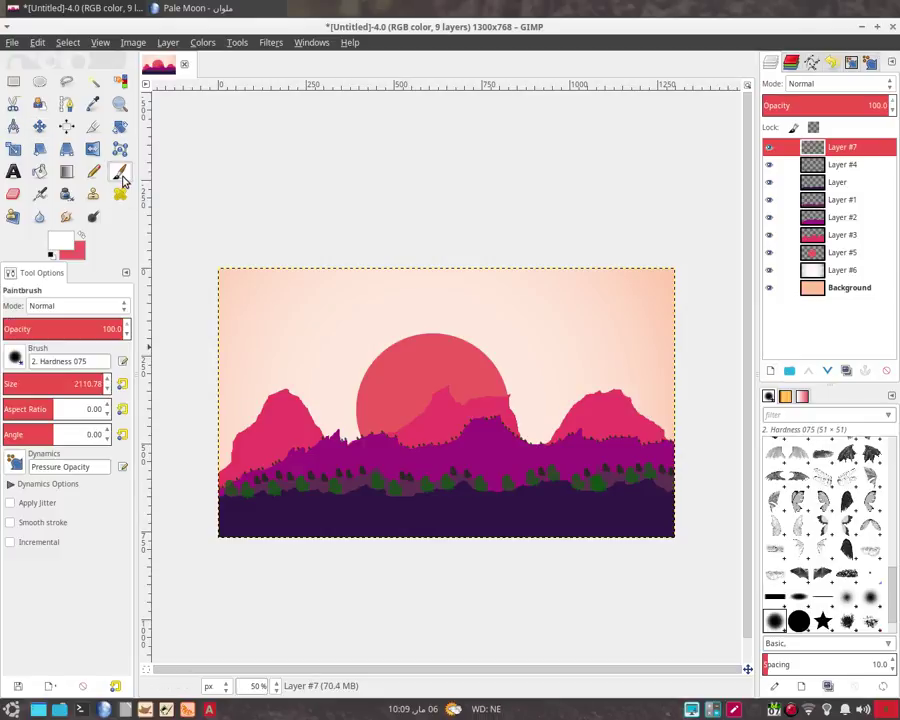
{"action": "left_click_drag", "start_coordinate": [26, 384], "coordinate": [19, 384]}
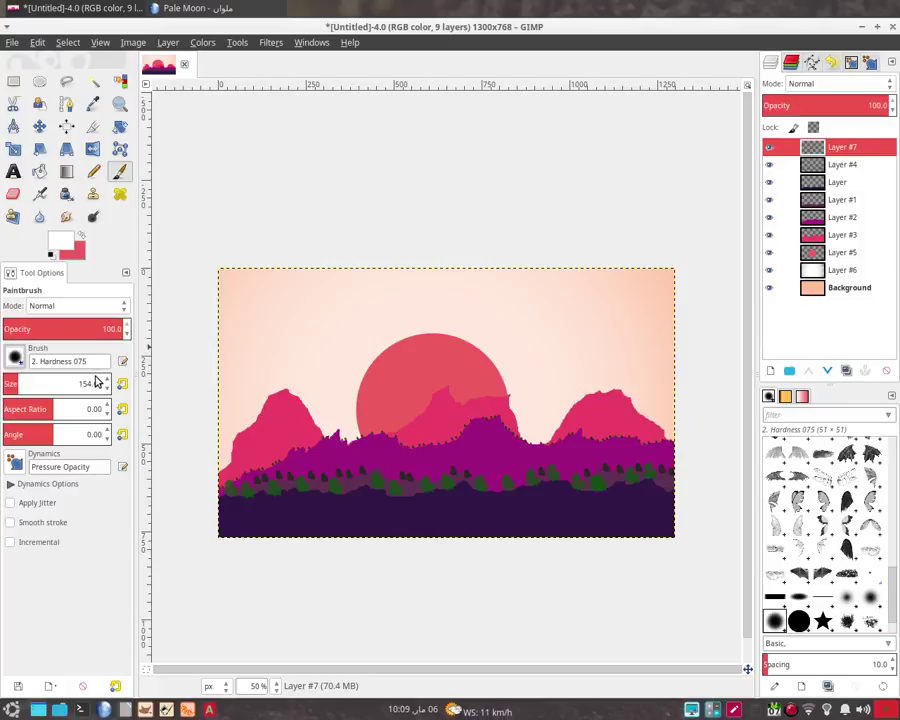
{"action": "left_click", "coordinate": [15, 357]}
{"action": "scroll", "coordinate": [77, 470], "scroll_direction": "up", "scroll_amount": 2}
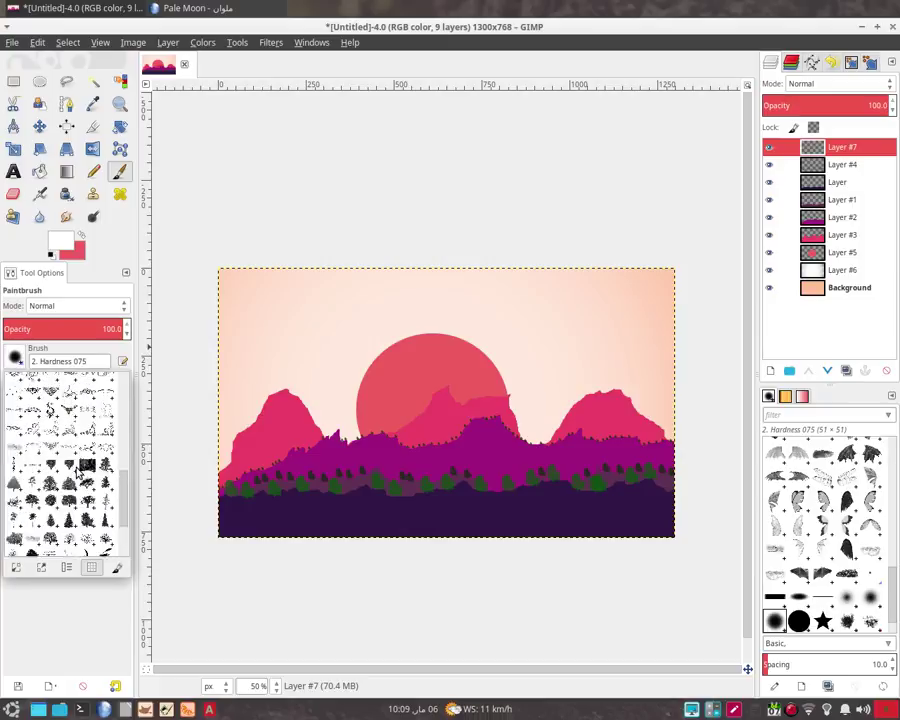
{"action": "scroll", "coordinate": [77, 470], "scroll_direction": "up", "scroll_amount": 2}
{"action": "scroll", "coordinate": [77, 470], "scroll_direction": "up", "scroll_amount": 2}
{"action": "scroll", "coordinate": [77, 470], "scroll_direction": "up", "scroll_amount": 2}
{"action": "scroll", "coordinate": [74, 470], "scroll_direction": "up", "scroll_amount": 2}
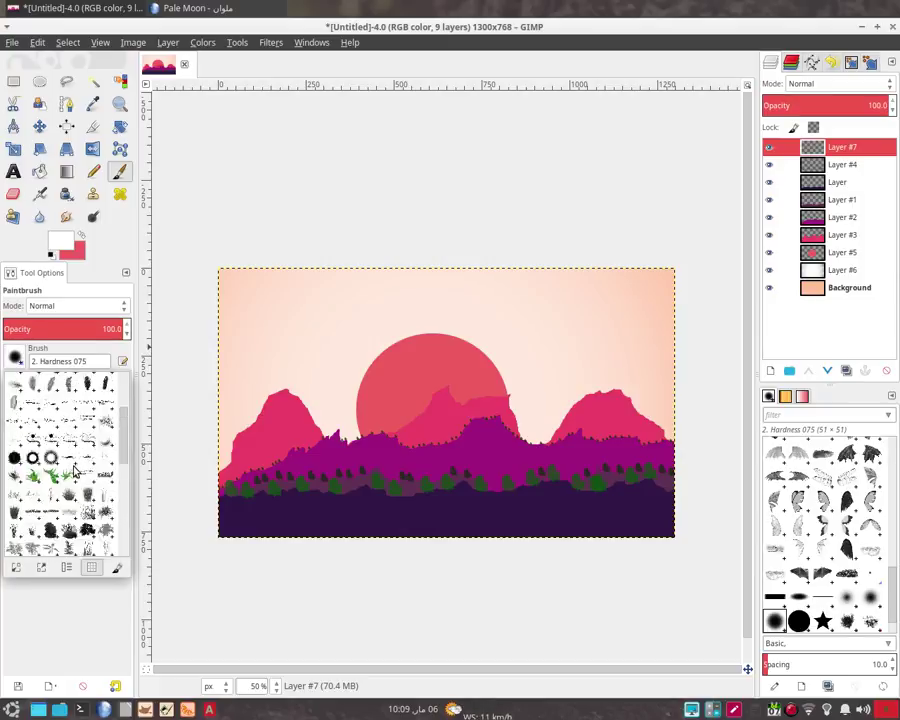
{"action": "scroll", "coordinate": [74, 470], "scroll_direction": "up", "scroll_amount": 2}
{"action": "scroll", "coordinate": [74, 470], "scroll_direction": "up", "scroll_amount": 2}
{"action": "scroll", "coordinate": [73, 470], "scroll_direction": "up", "scroll_amount": 2}
{"action": "scroll", "coordinate": [72, 470], "scroll_direction": "down", "scroll_amount": 1}
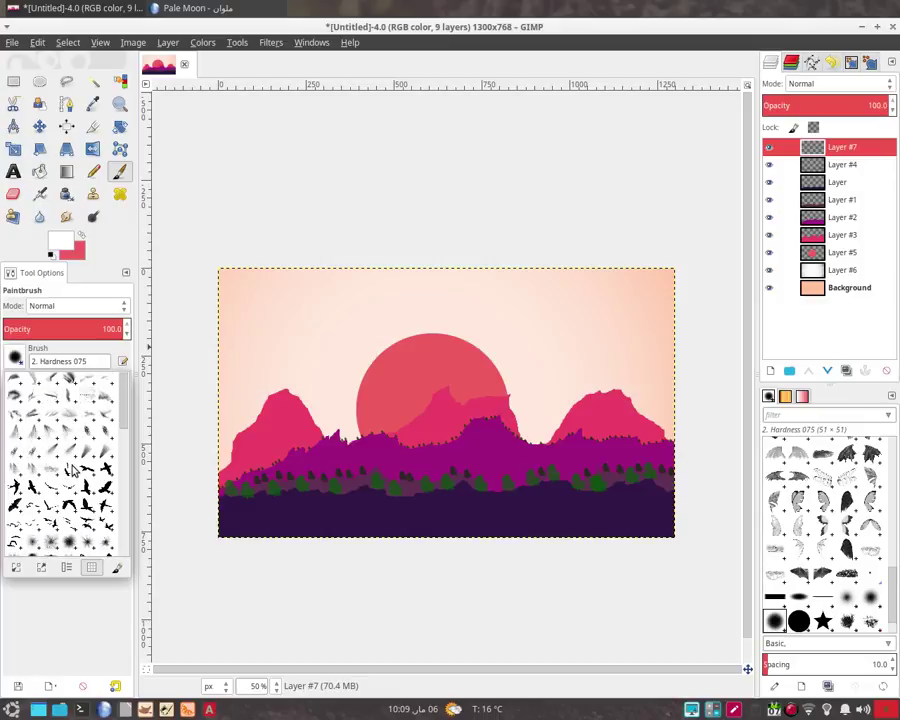
{"action": "scroll", "coordinate": [72, 471], "scroll_direction": "down", "scroll_amount": 1}
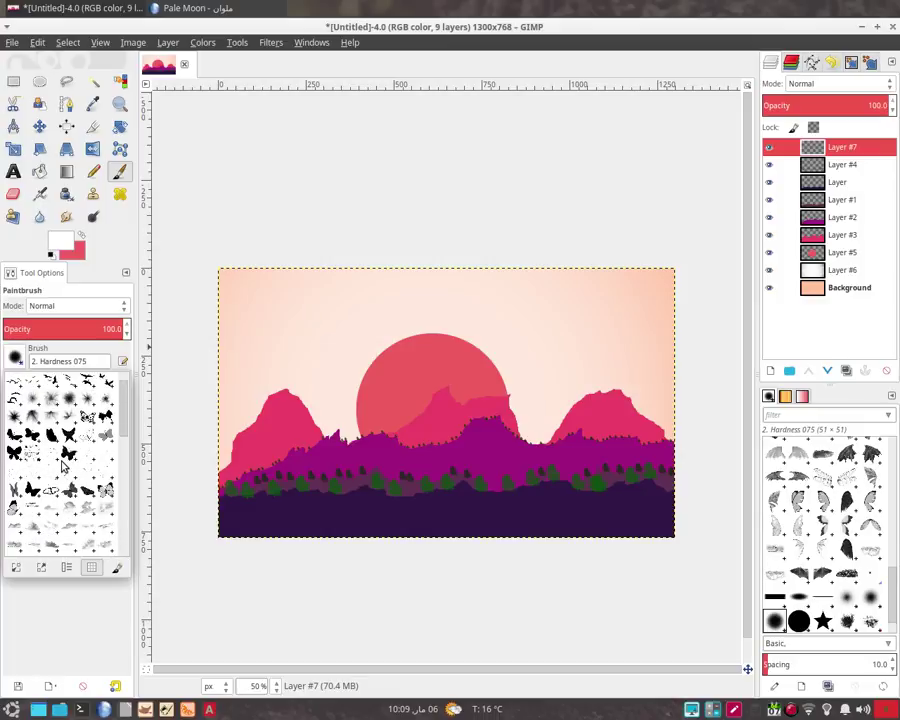
{"action": "scroll", "coordinate": [66, 468], "scroll_direction": "up", "scroll_amount": 2}
{"action": "scroll", "coordinate": [75, 475], "scroll_direction": "up", "scroll_amount": 2}
{"action": "scroll", "coordinate": [88, 485], "scroll_direction": "up", "scroll_amount": 2}
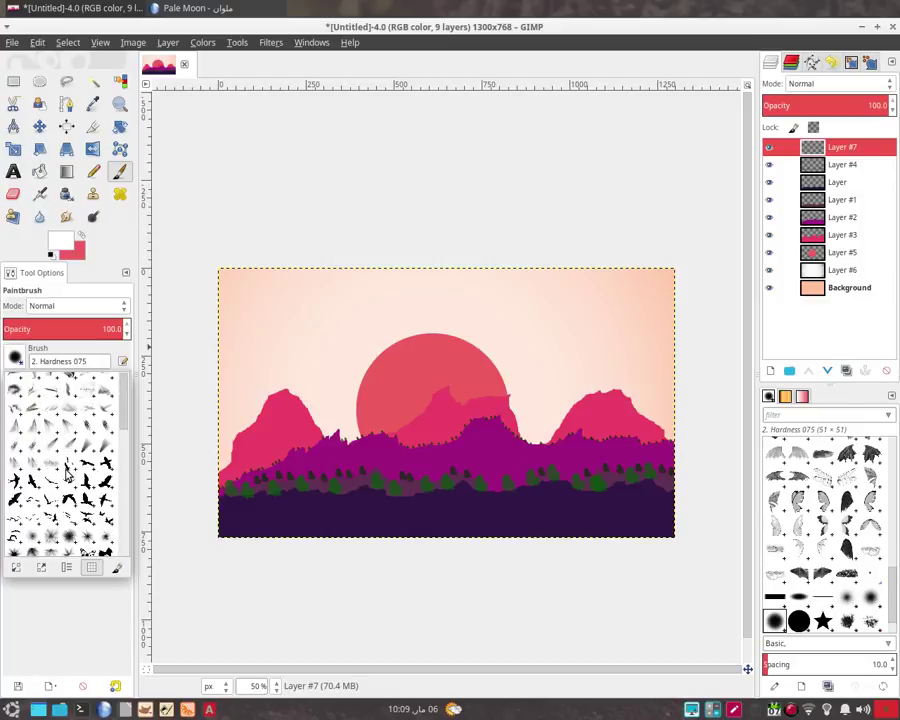
{"action": "left_click", "coordinate": [92, 490]}
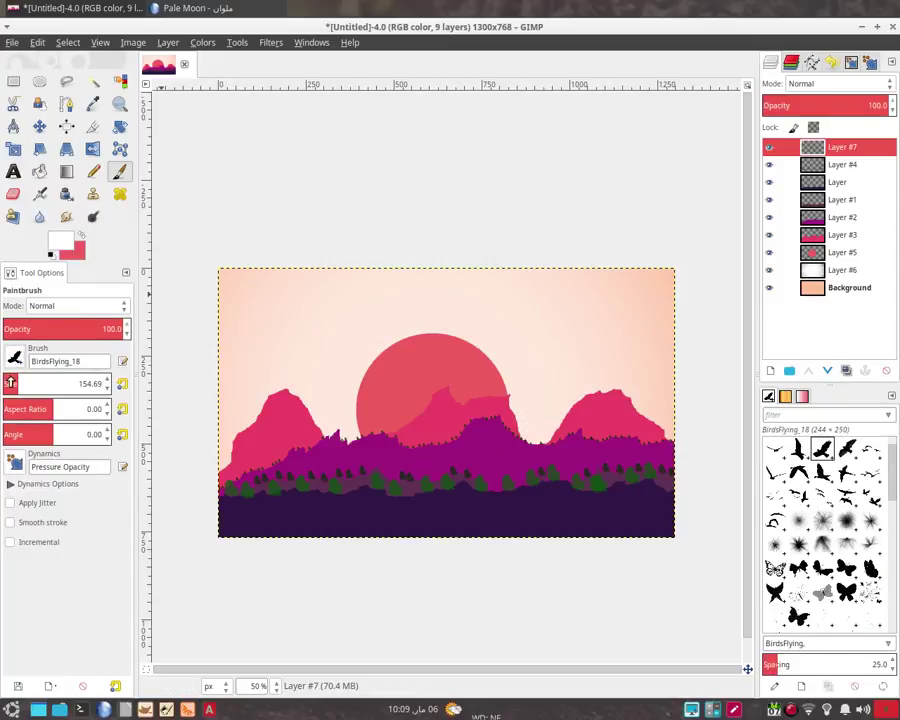
Step: Set the bird brush size to 91.82, test-stamp a bird and undo it
{"action": "left_click", "coordinate": [10, 383]}
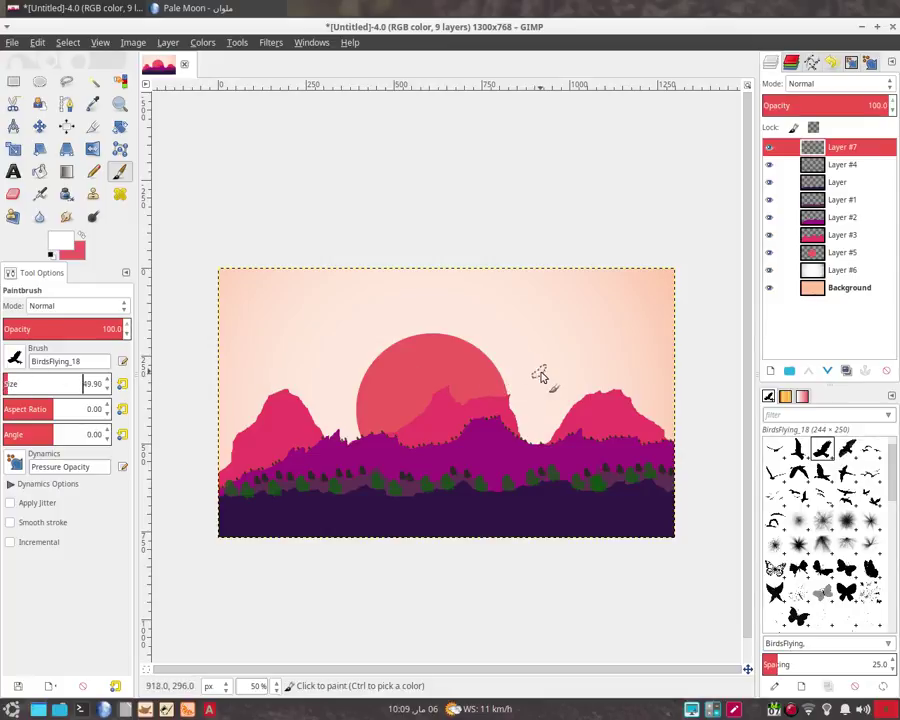
{"action": "left_click", "coordinate": [14, 383]}
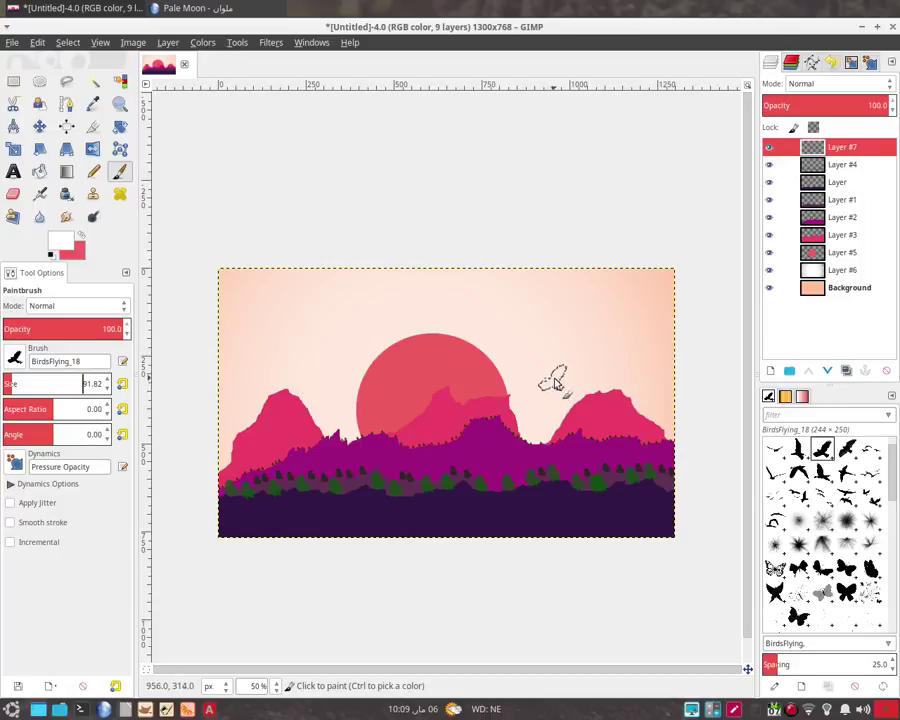
{"action": "left_click", "coordinate": [553, 378]}
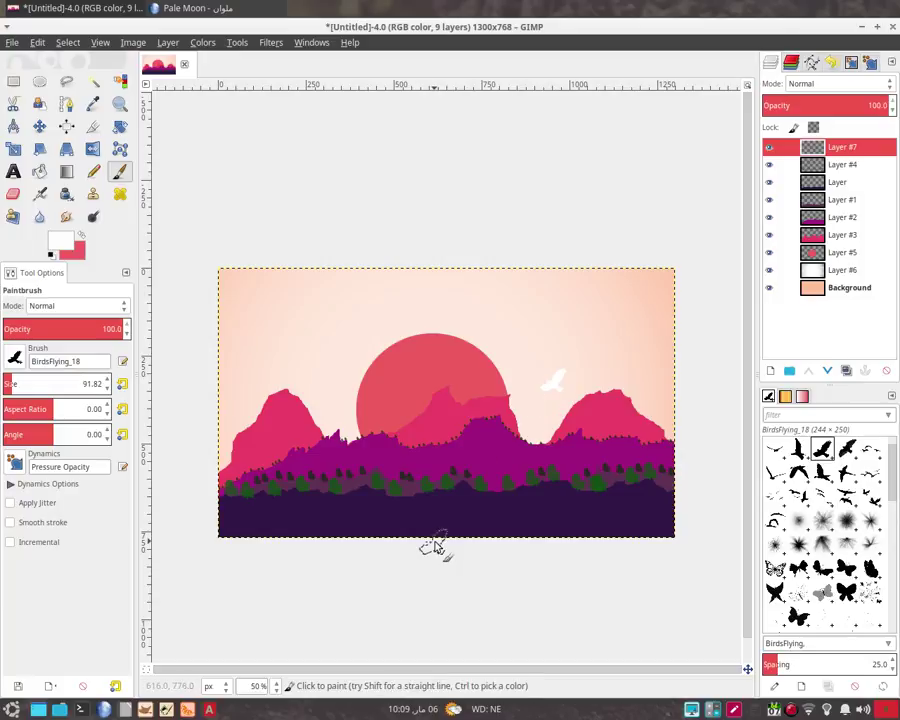
{"action": "key", "text": "ctrl+z"}
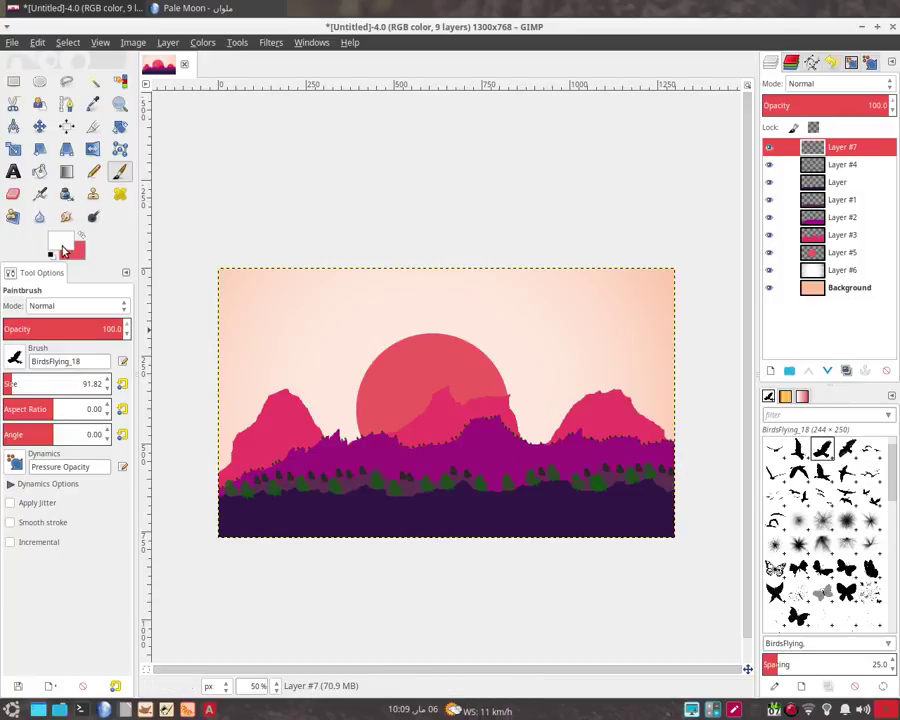
Step: Set the foreground colour to 534848 and stamp a dark bird right of the sun
{"action": "left_click", "coordinate": [51, 254]}
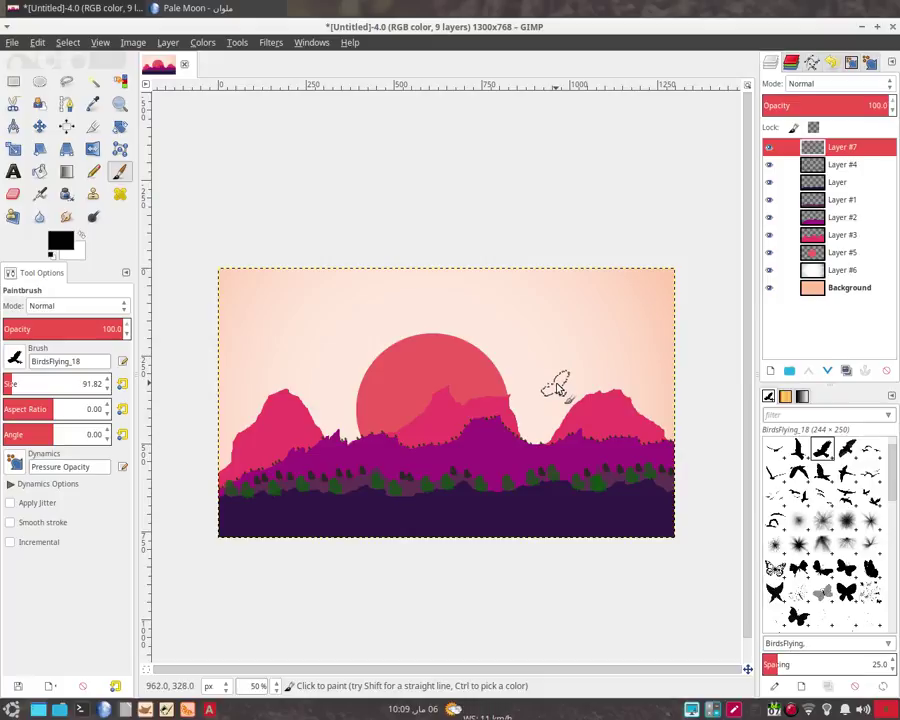
{"action": "left_click", "coordinate": [60, 243]}
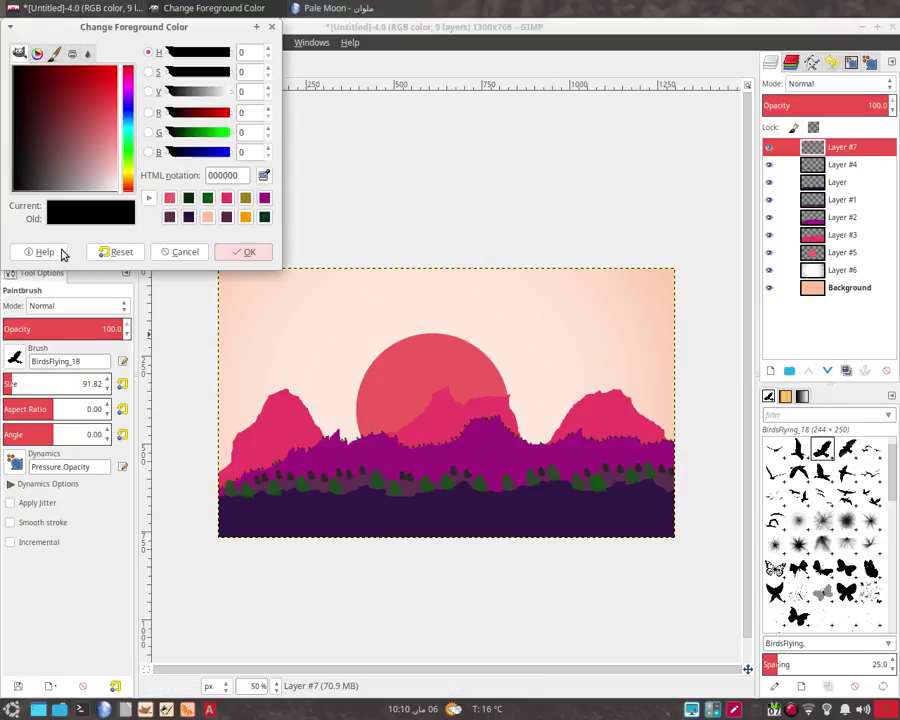
{"action": "left_click", "coordinate": [46, 181]}
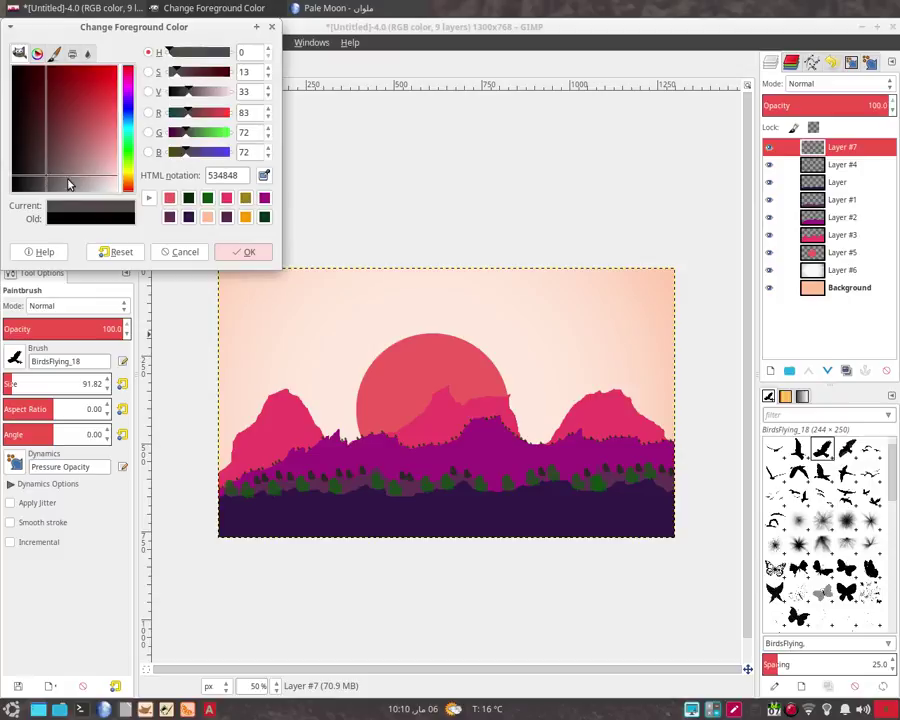
{"action": "left_click", "coordinate": [240, 251]}
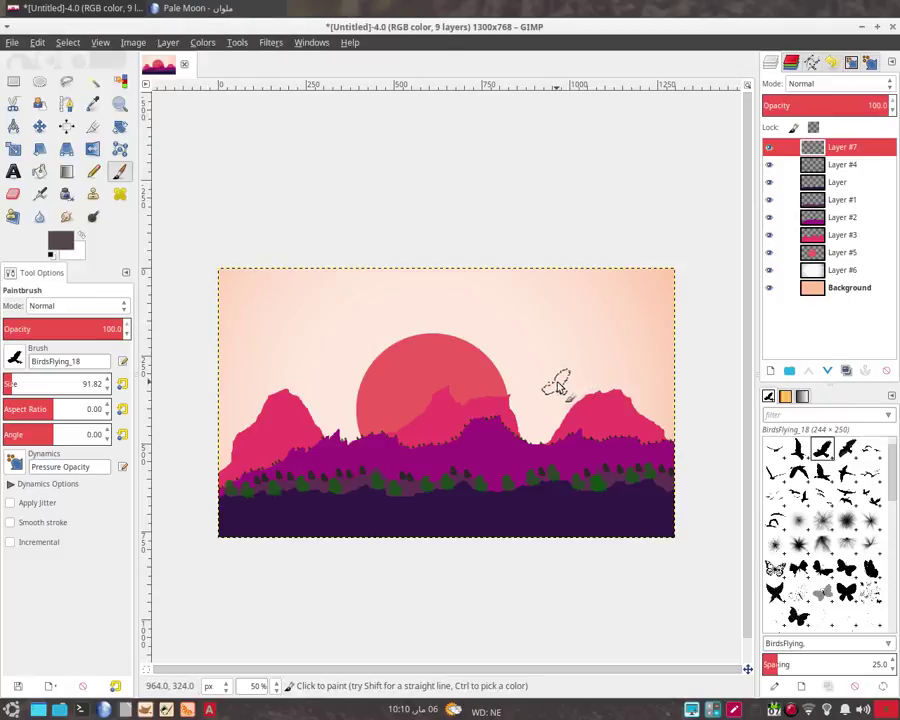
{"action": "left_click", "coordinate": [556, 386]}
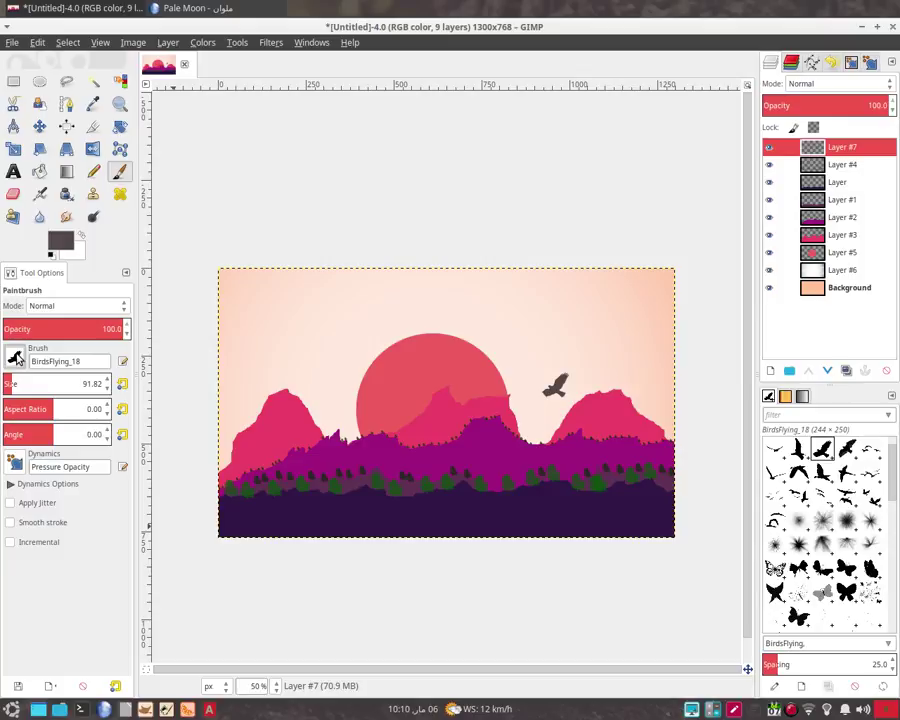
{"action": "left_click", "coordinate": [15, 357]}
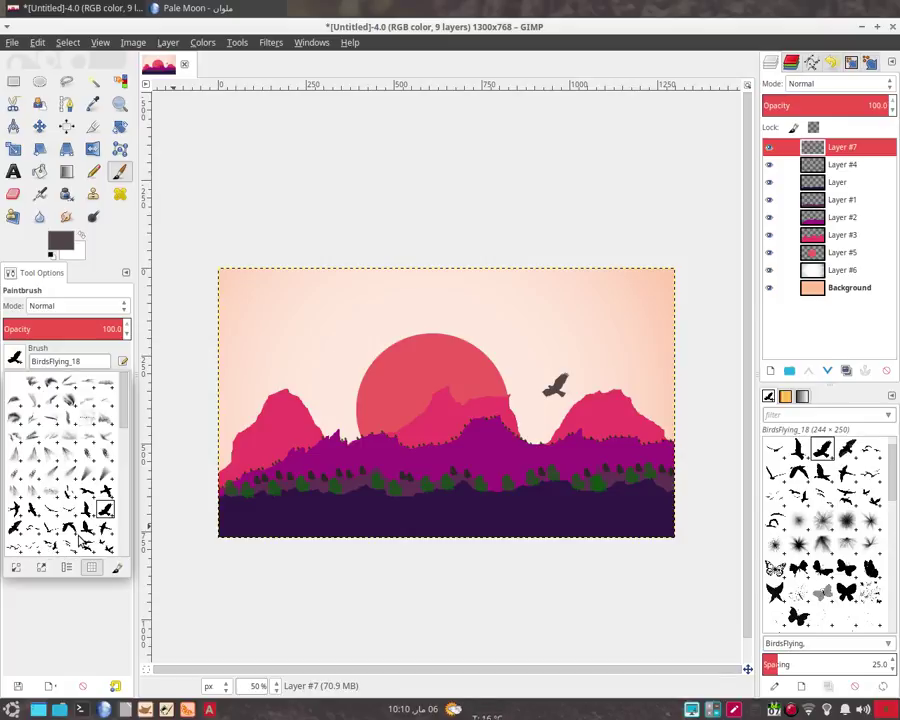
Step: Stamp two BirdsFlying_5 flocks in the sky left of the sun
{"action": "scroll", "coordinate": [62, 546], "scroll_direction": "down", "scroll_amount": 1}
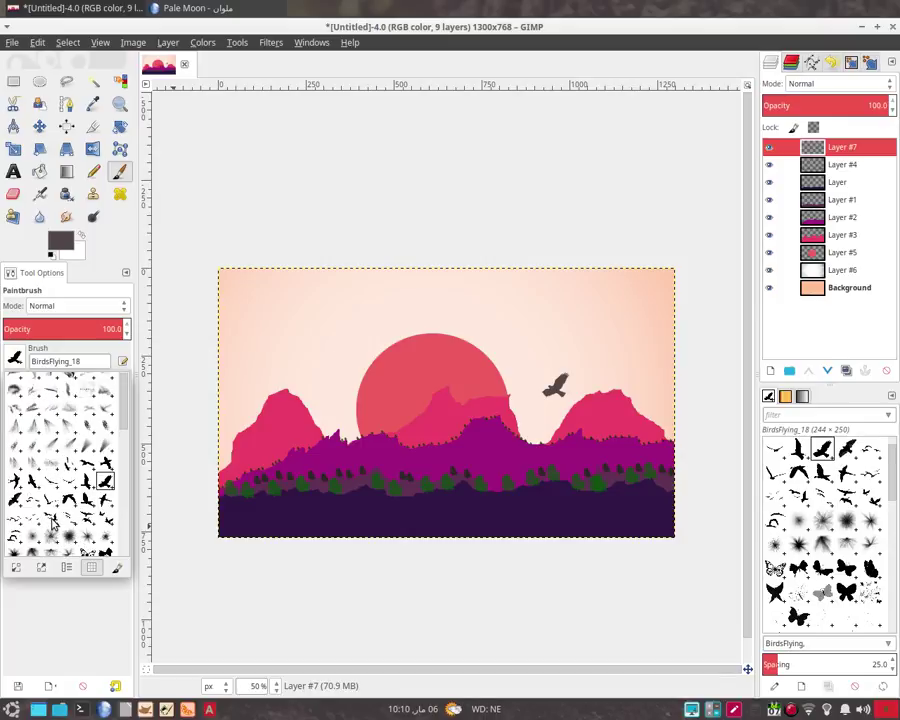
{"action": "left_click", "coordinate": [52, 520]}
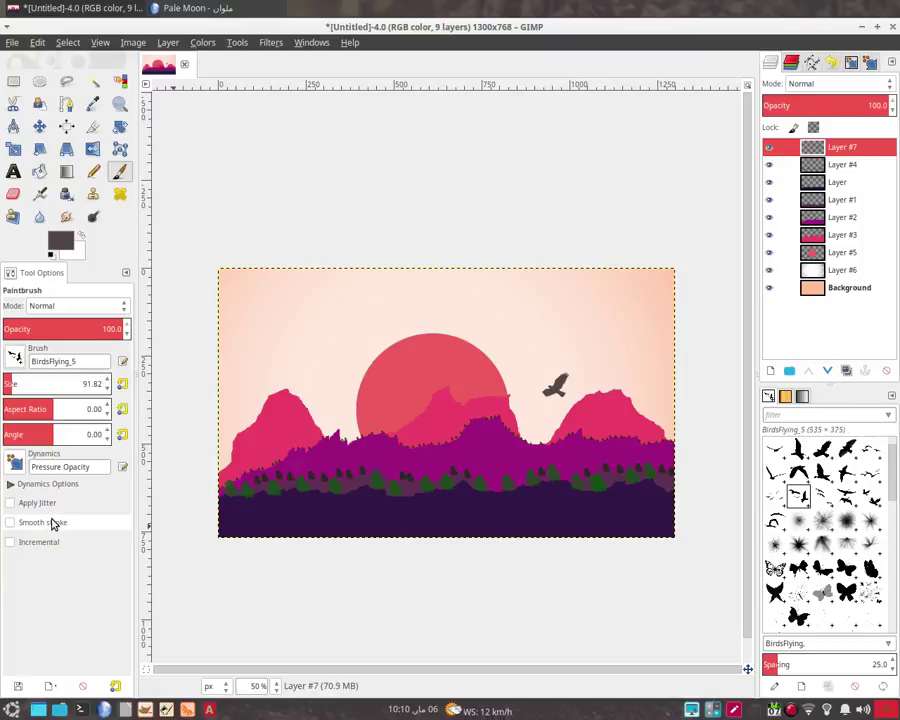
{"action": "left_click", "coordinate": [316, 361]}
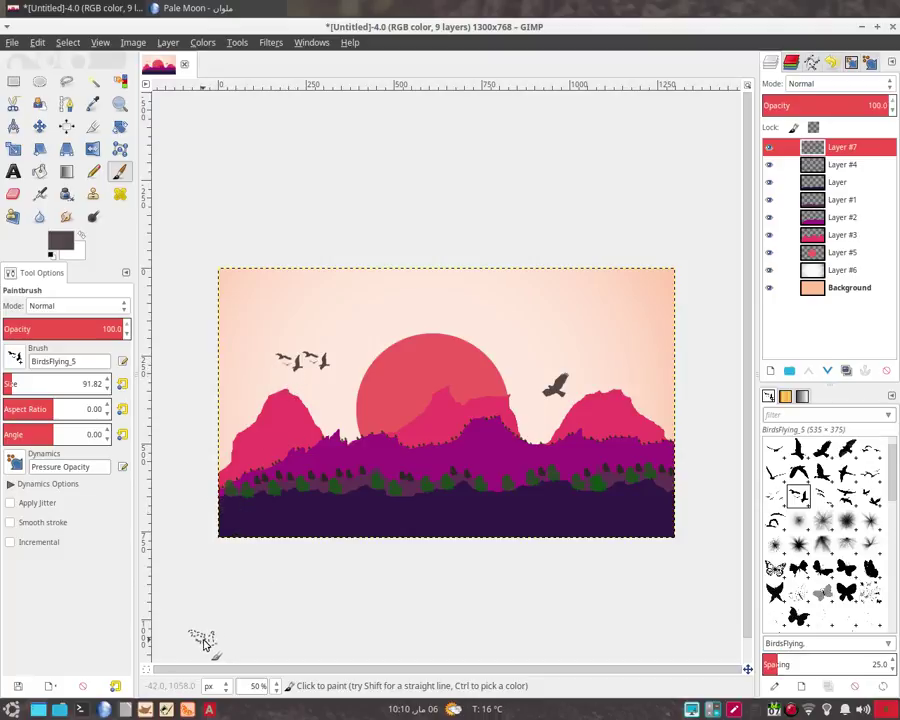
{"action": "left_click", "coordinate": [320, 390]}
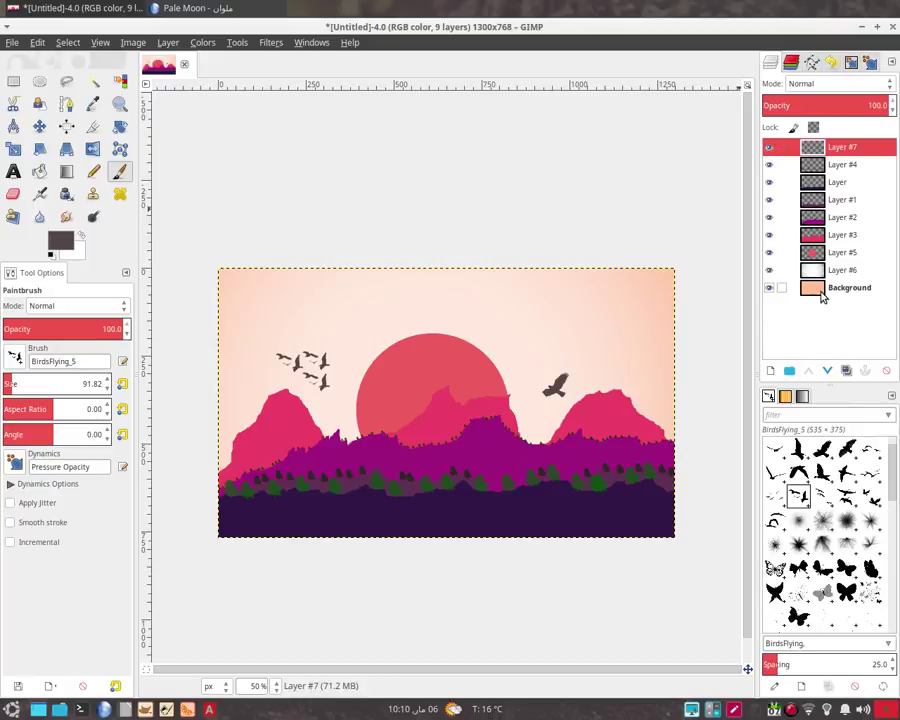
{"action": "left_click", "coordinate": [821, 290]}
{"action": "right_click", "coordinate": [821, 295]}
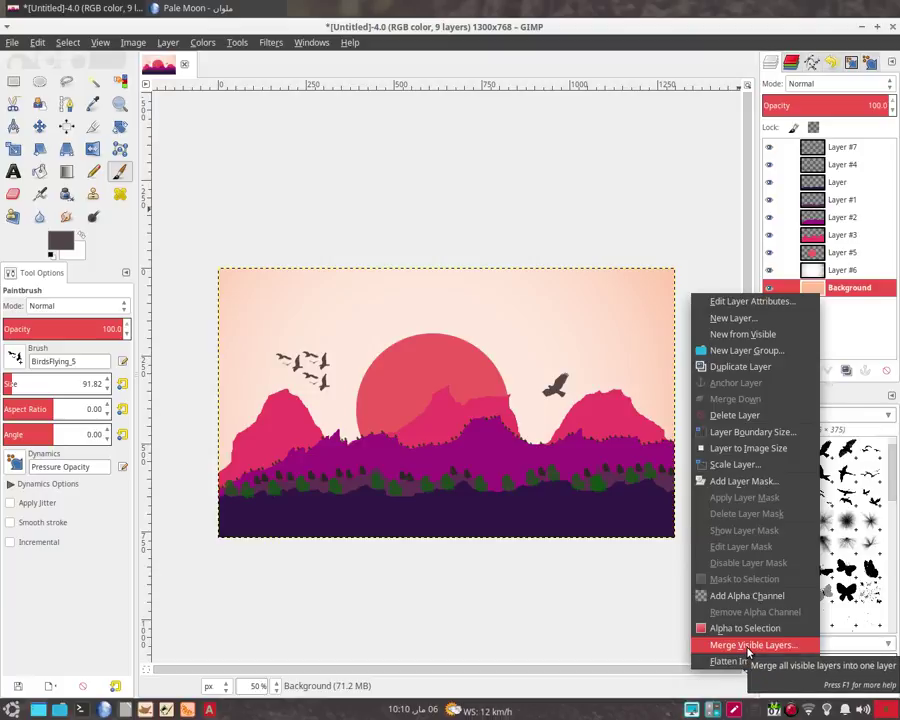
{"action": "left_click", "coordinate": [738, 645]}
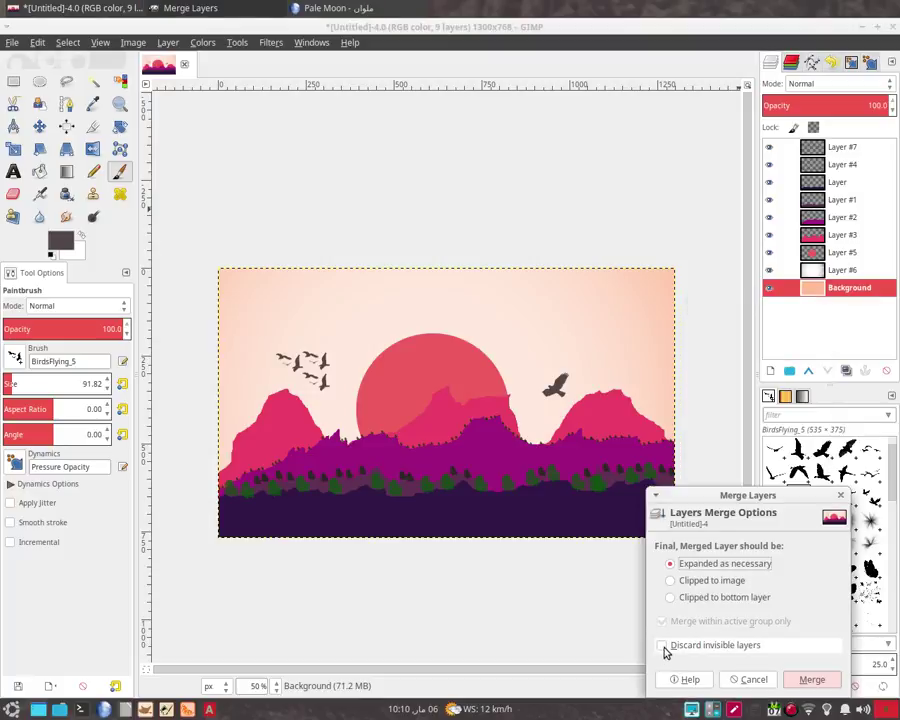
{"action": "left_click", "coordinate": [810, 679]}
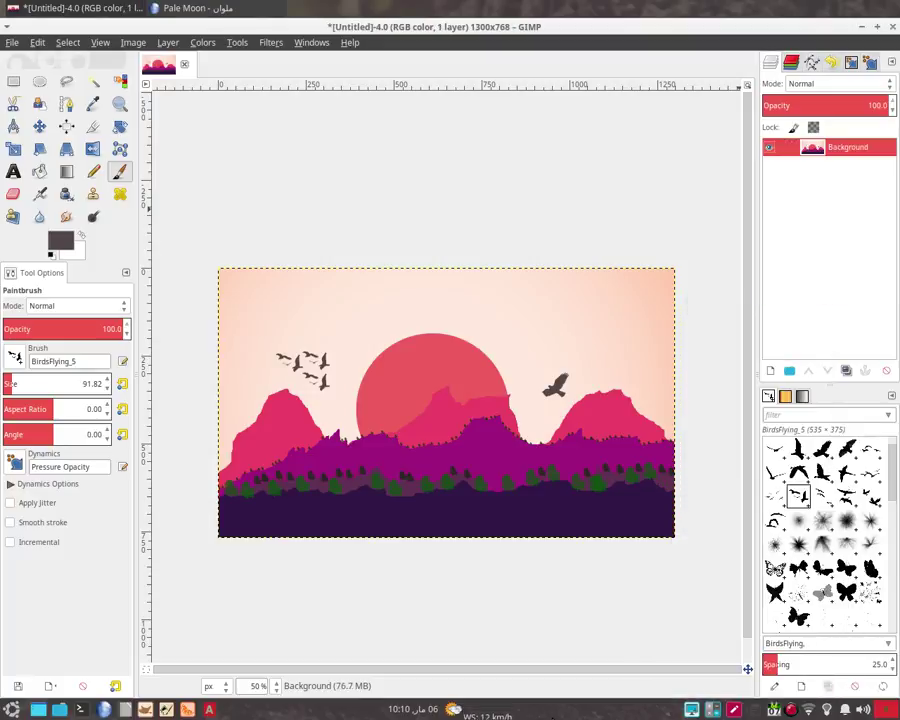
{"action": "left_click", "coordinate": [202, 43]}
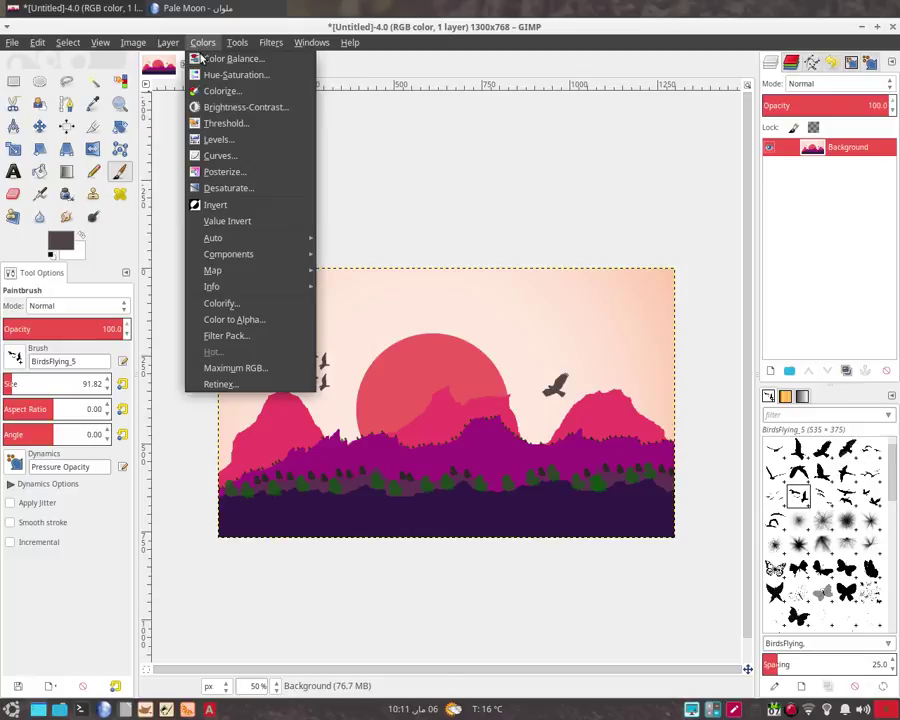
{"action": "left_click", "coordinate": [218, 159]}
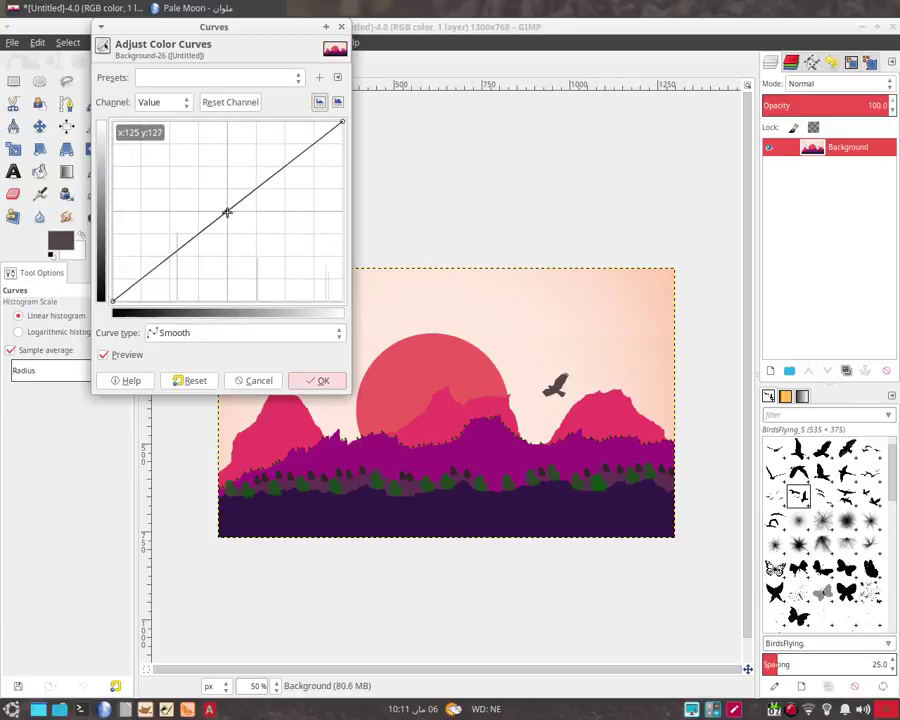
{"action": "left_click_drag", "start_coordinate": [225, 209], "coordinate": [233, 223]}
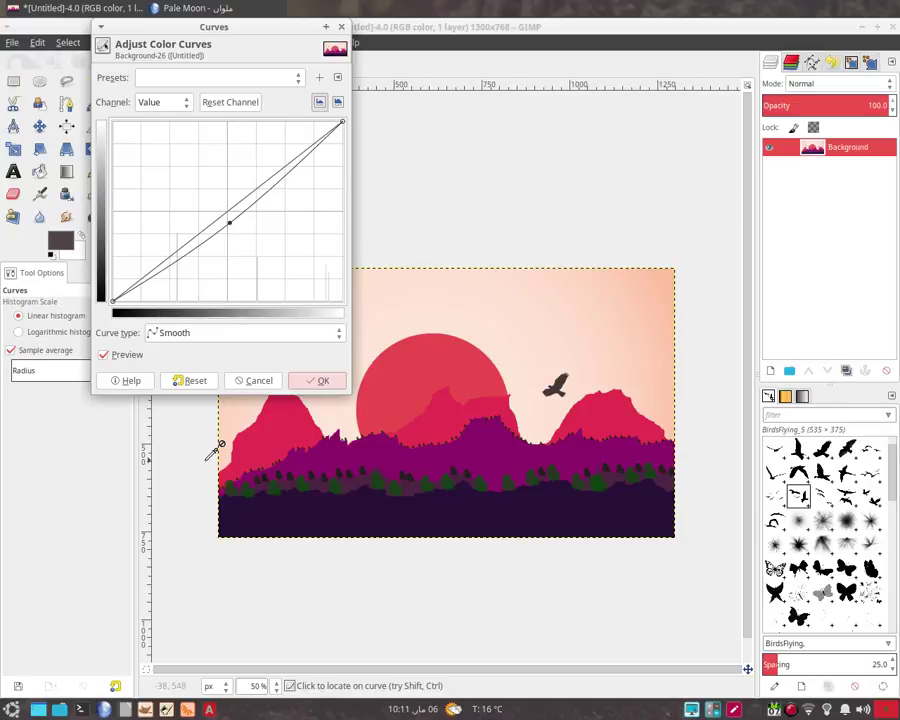
{"action": "left_click", "coordinate": [252, 381]}
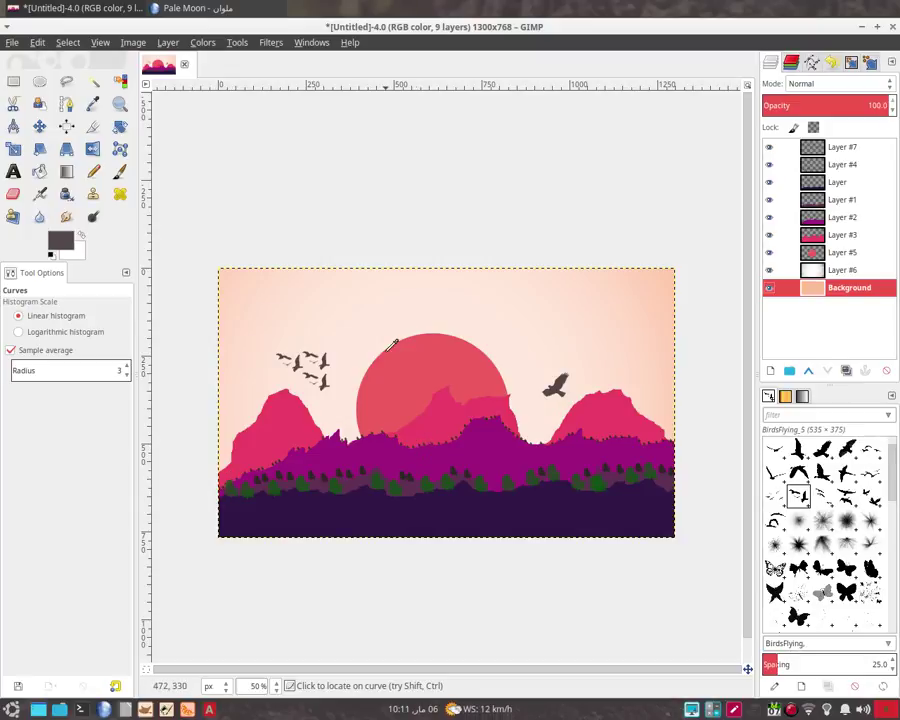
Step: Select Layer #5 and look through its layer blend mode list
{"action": "left_click", "coordinate": [815, 256]}
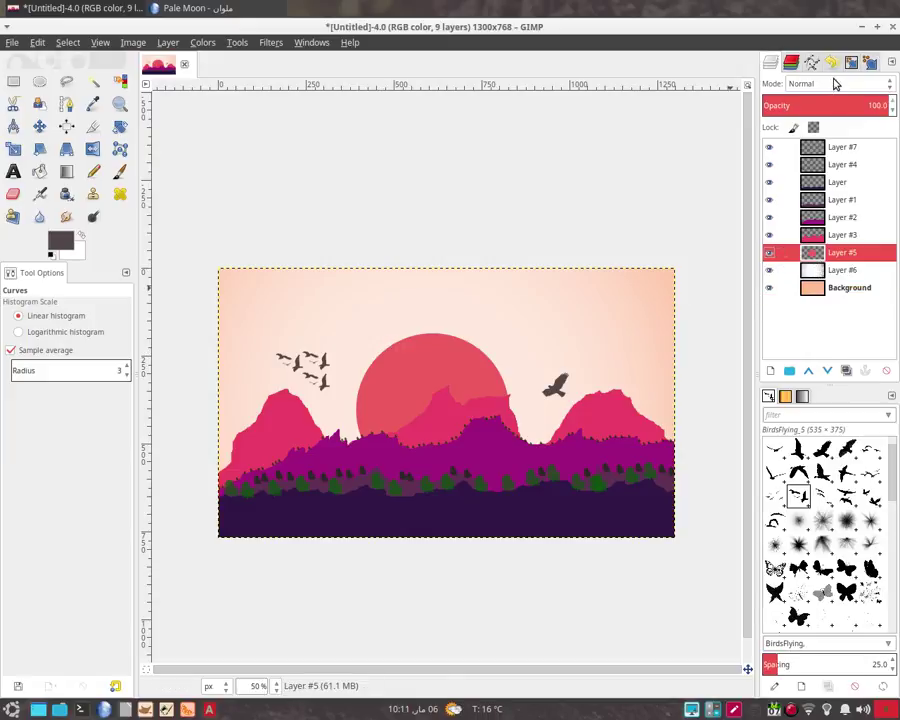
{"action": "left_click", "coordinate": [835, 84]}
{"action": "left_click", "coordinate": [835, 84]}
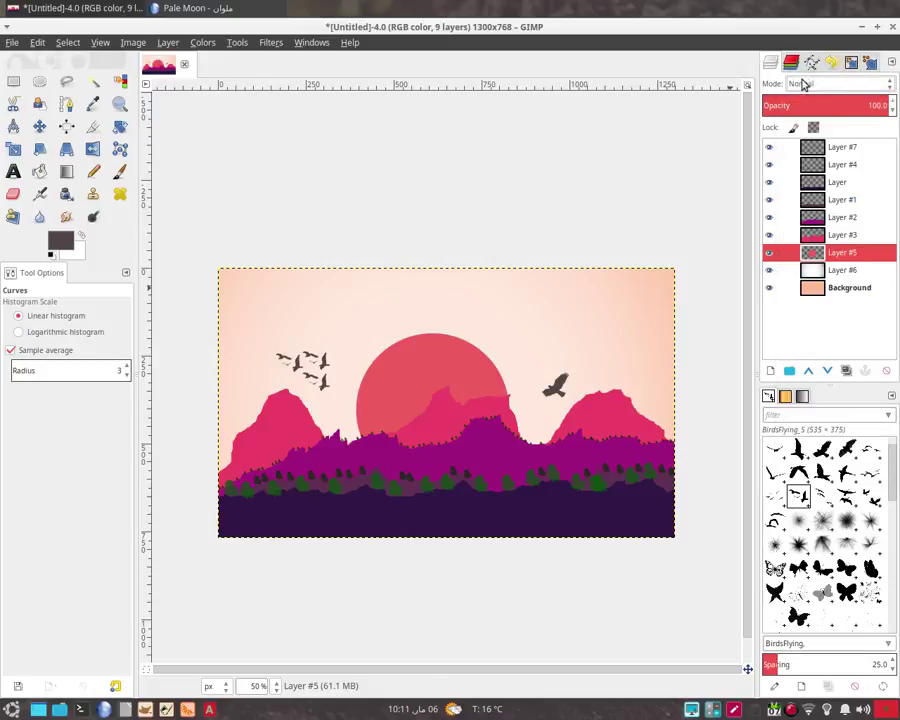
{"action": "left_click", "coordinate": [802, 83]}
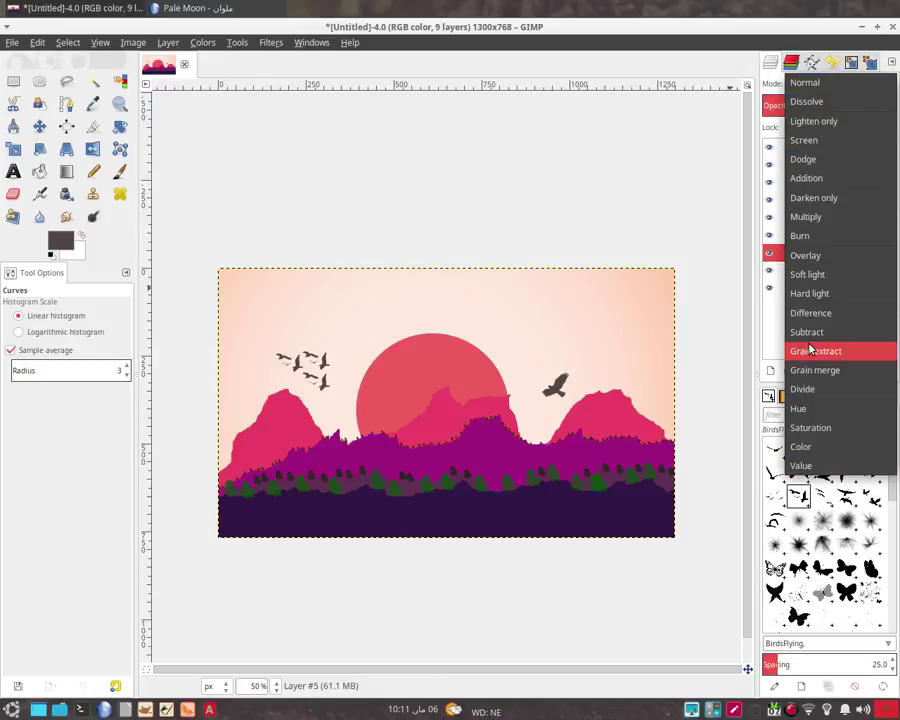
{"action": "key", "text": "Escape"}
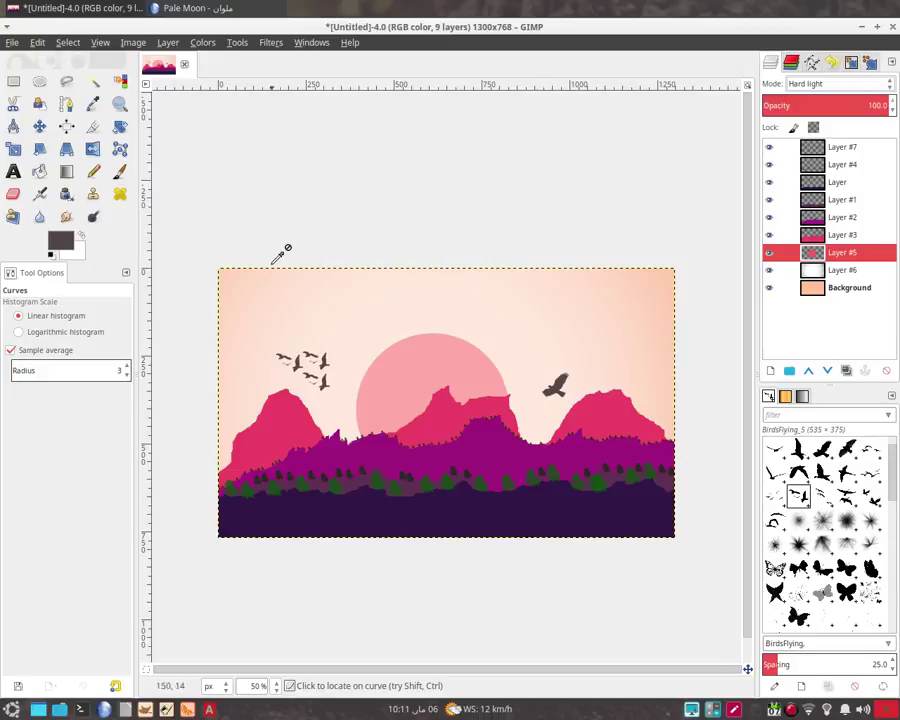
Step: Merge all visible layers into a single Background layer
{"action": "left_click", "coordinate": [812, 288]}
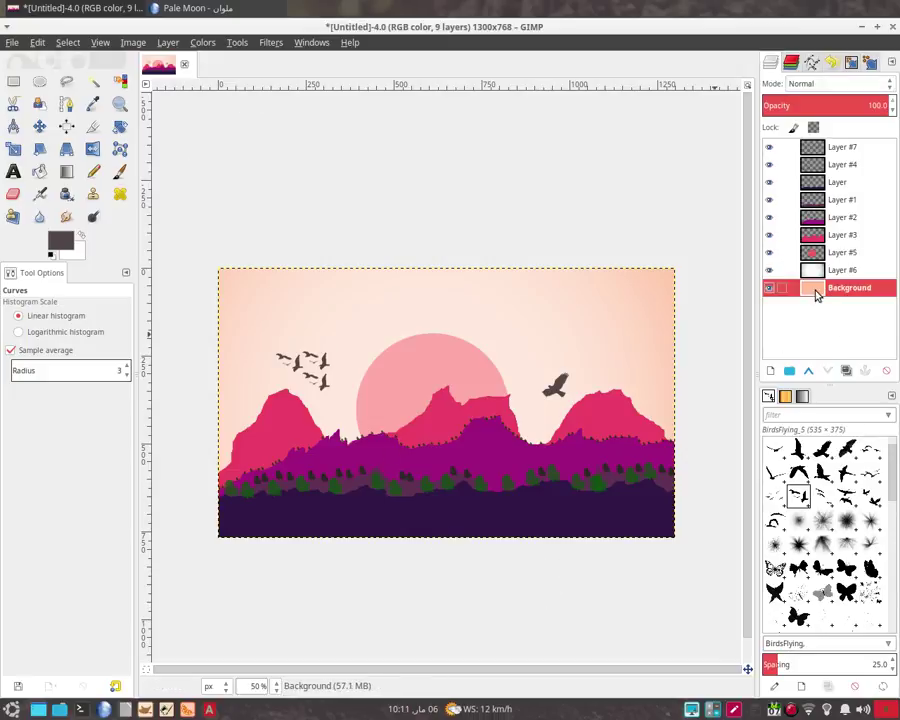
{"action": "right_click", "coordinate": [812, 290]}
{"action": "left_click", "coordinate": [770, 643]}
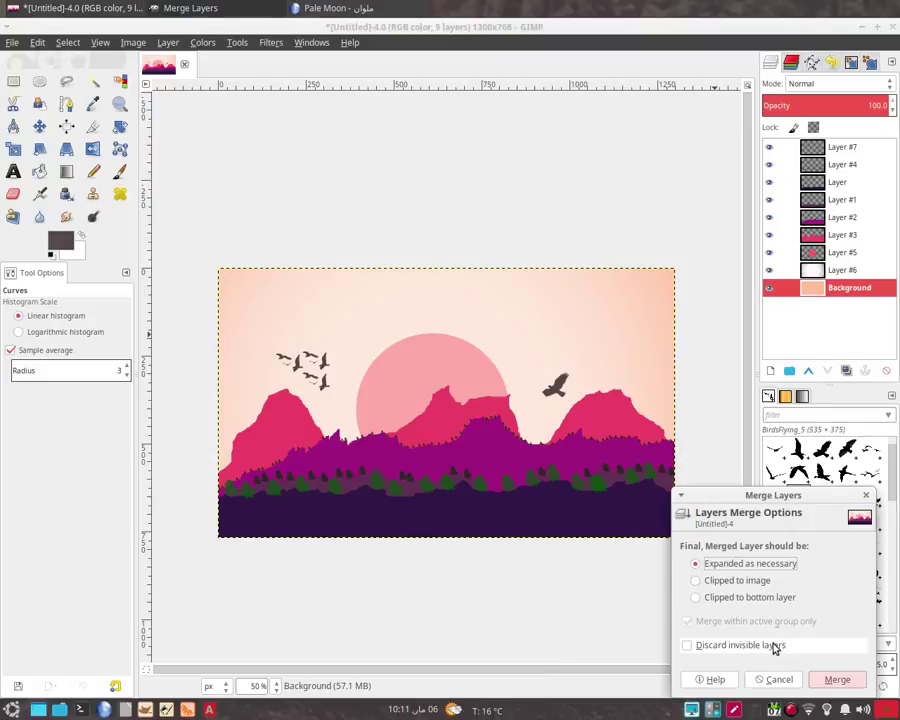
{"action": "left_click", "coordinate": [837, 680]}
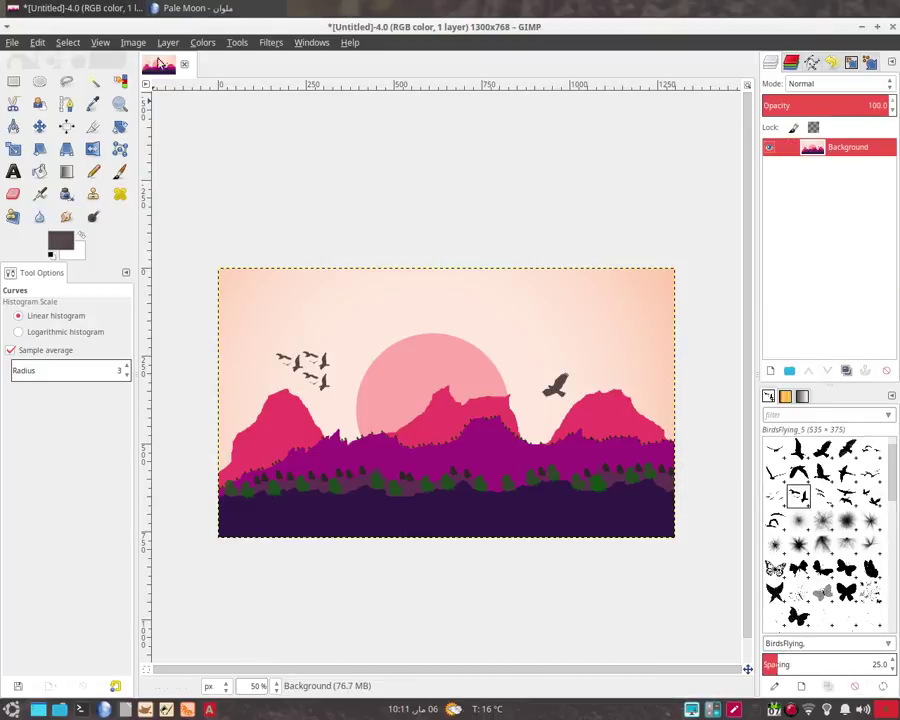
Step: Apply Curves lowering the Value, Red and Green curves for a darker, pinker image
{"action": "left_click", "coordinate": [202, 42]}
{"action": "left_click", "coordinate": [215, 154]}
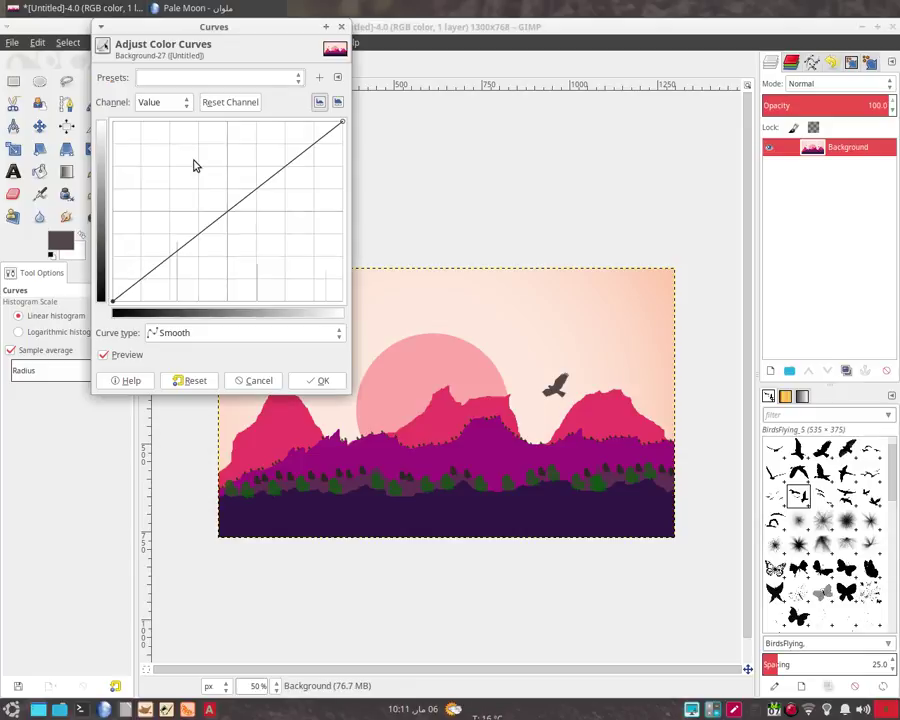
{"action": "left_click_drag", "start_coordinate": [227, 214], "coordinate": [228, 230]}
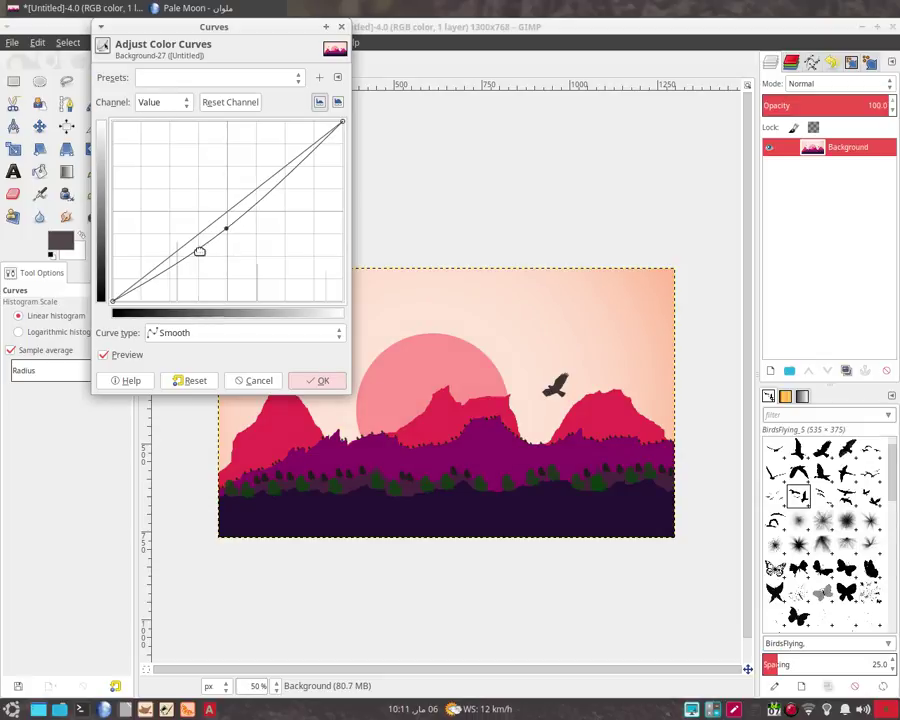
{"action": "left_click", "coordinate": [181, 104]}
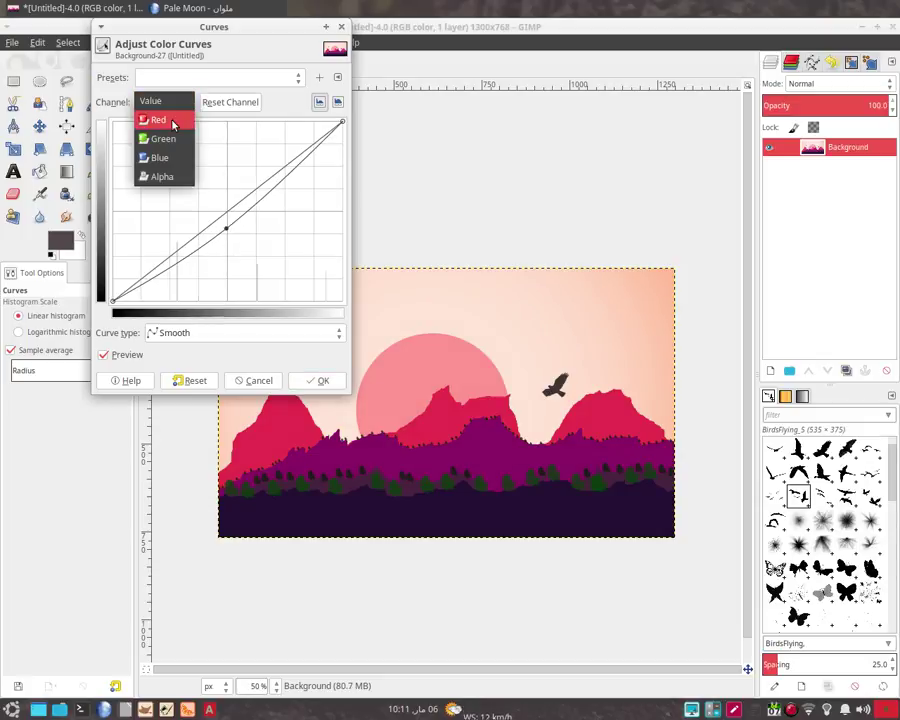
{"action": "left_click", "coordinate": [170, 122]}
{"action": "left_click_drag", "start_coordinate": [225, 238], "coordinate": [231, 241]}
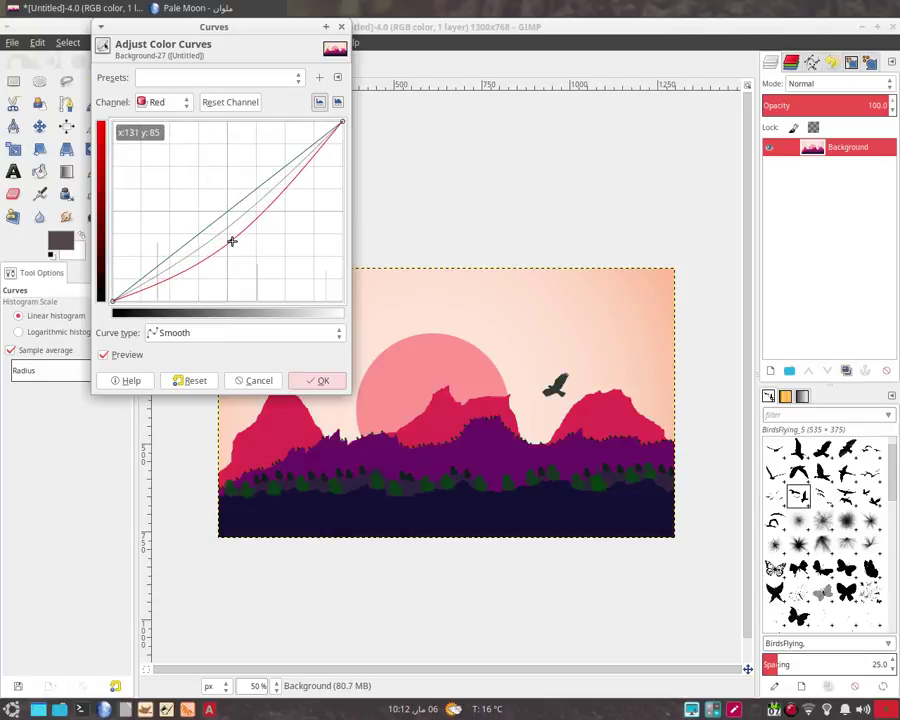
{"action": "left_click", "coordinate": [173, 104]}
{"action": "left_click", "coordinate": [171, 122]}
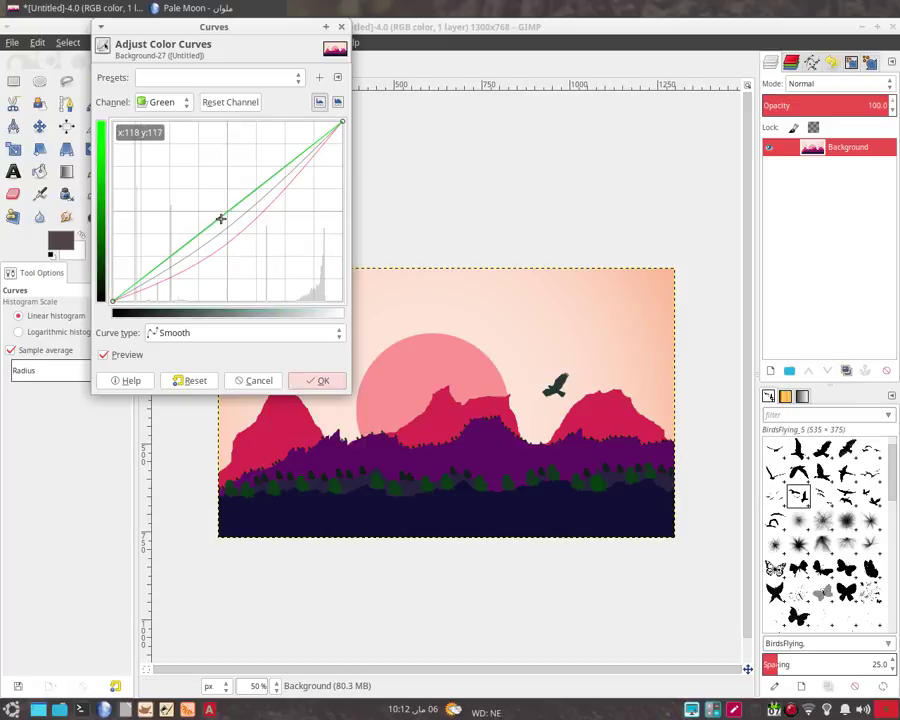
{"action": "left_click_drag", "start_coordinate": [222, 220], "coordinate": [220, 210]}
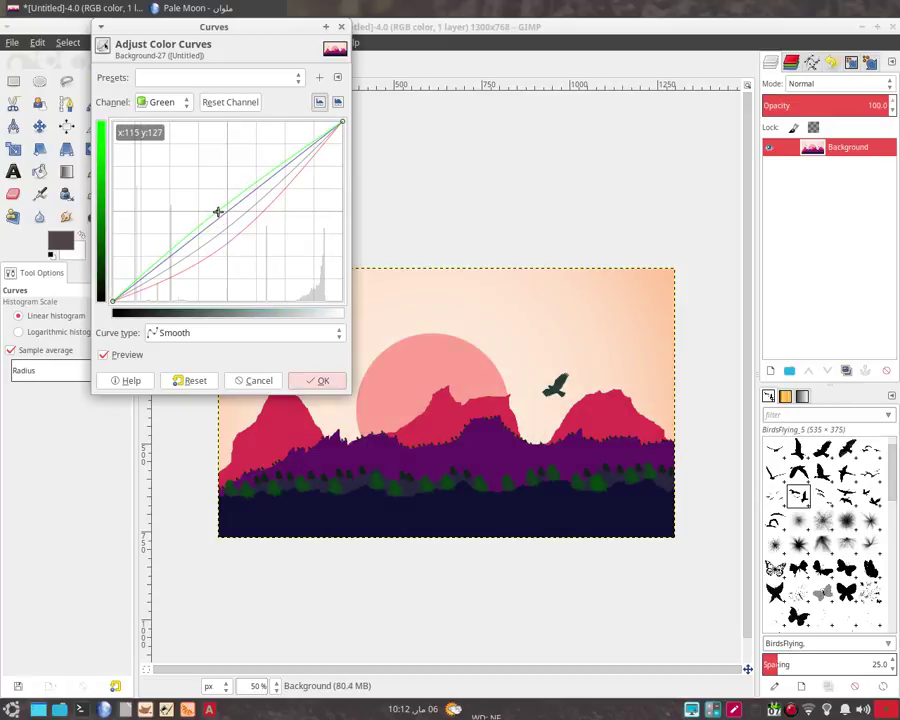
{"action": "mouse_move", "coordinate": [218, 213]}
{"action": "left_mouse_down"}
{"action": "mouse_move", "coordinate": [235, 251]}
{"action": "mouse_move", "coordinate": [217, 231]}
{"action": "left_mouse_up"}
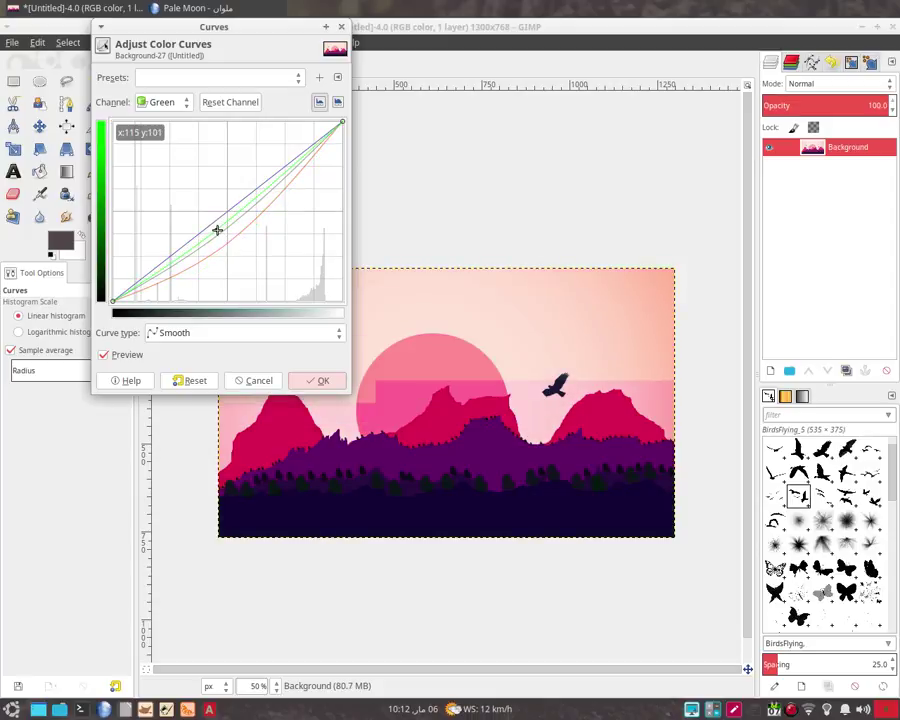
{"action": "left_click", "coordinate": [333, 380]}
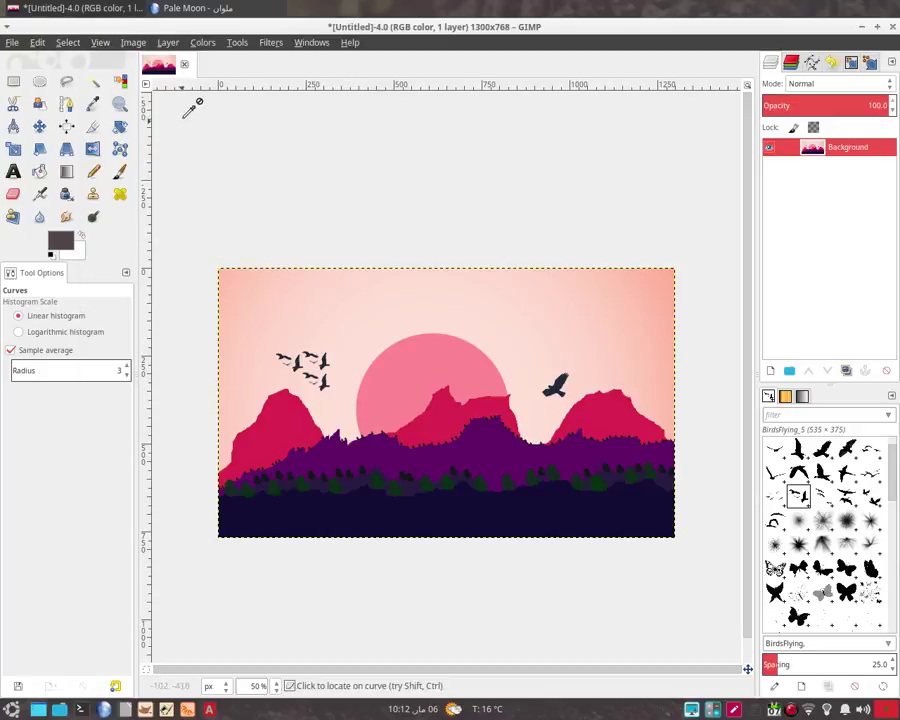
Step: Apply a Levels adjustment with the black input point raised to 18
{"action": "left_click", "coordinate": [202, 45]}
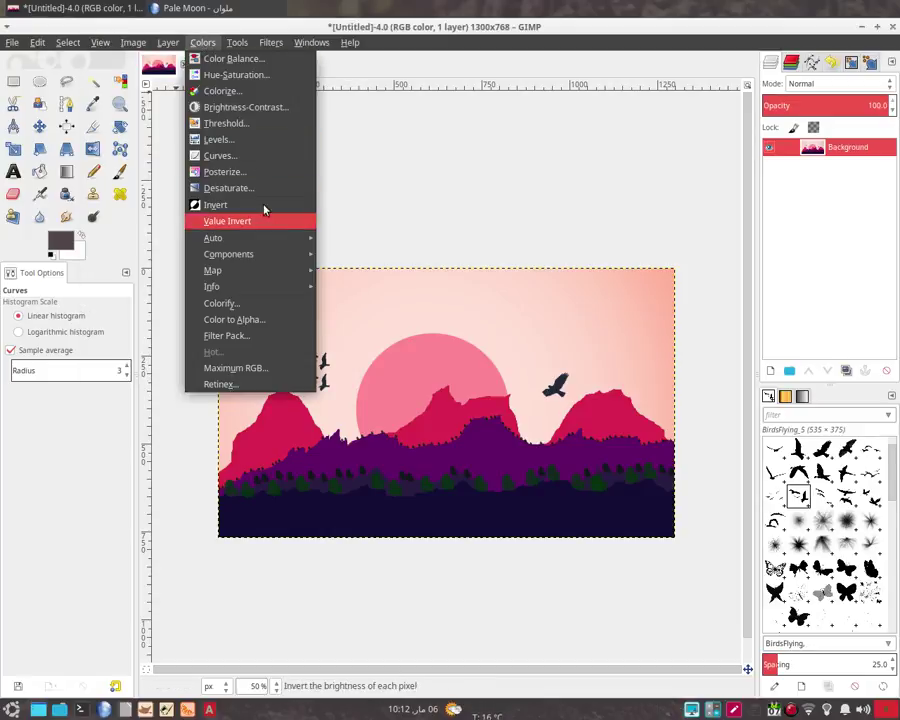
{"action": "left_click", "coordinate": [261, 143]}
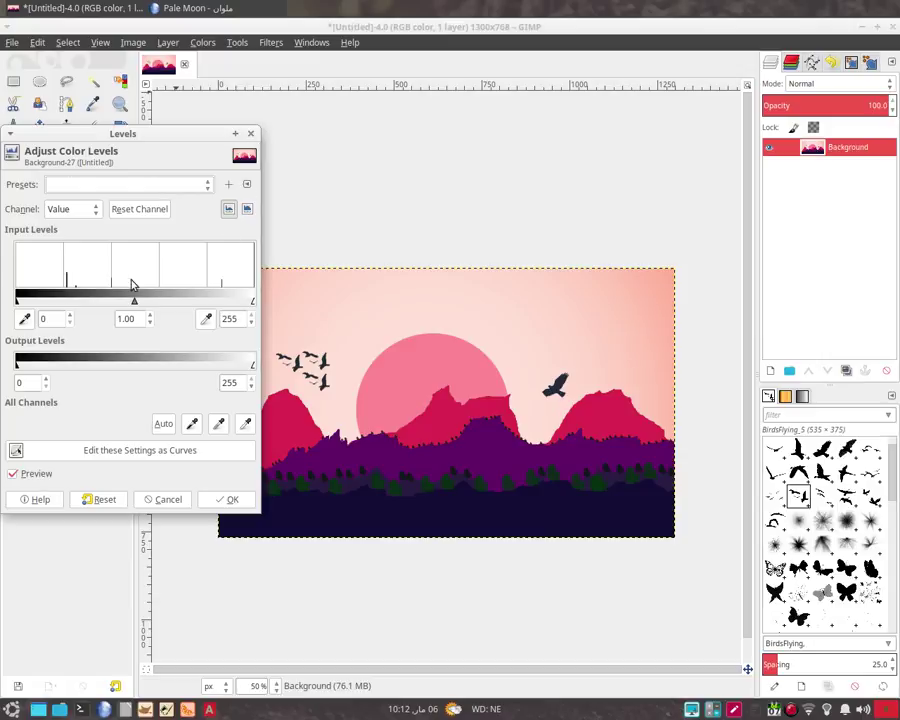
{"action": "left_click_drag", "start_coordinate": [22, 302], "coordinate": [32, 304]}
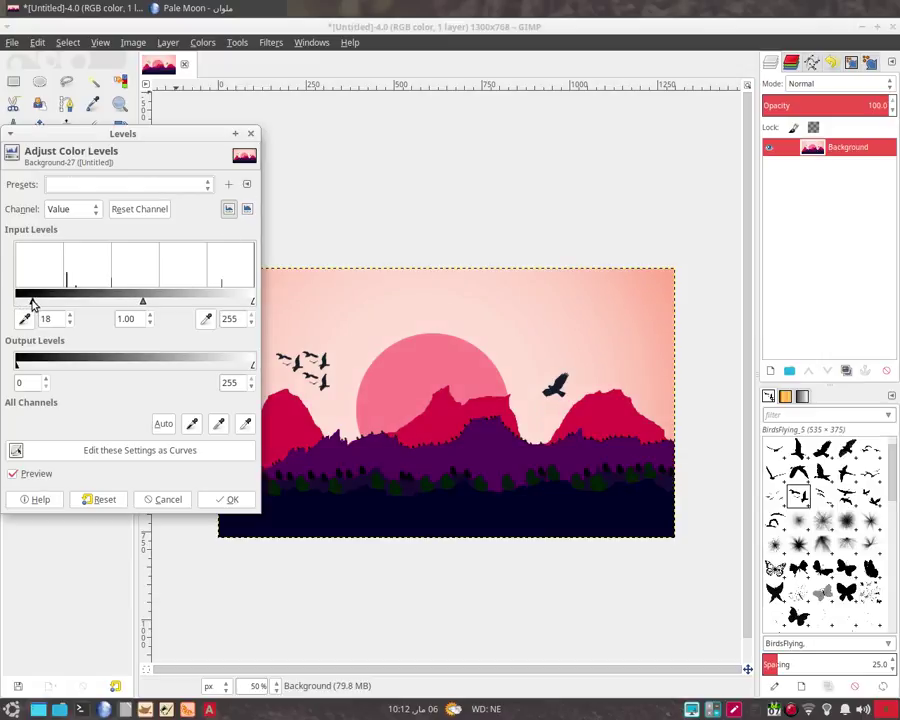
{"action": "left_click", "coordinate": [226, 499]}
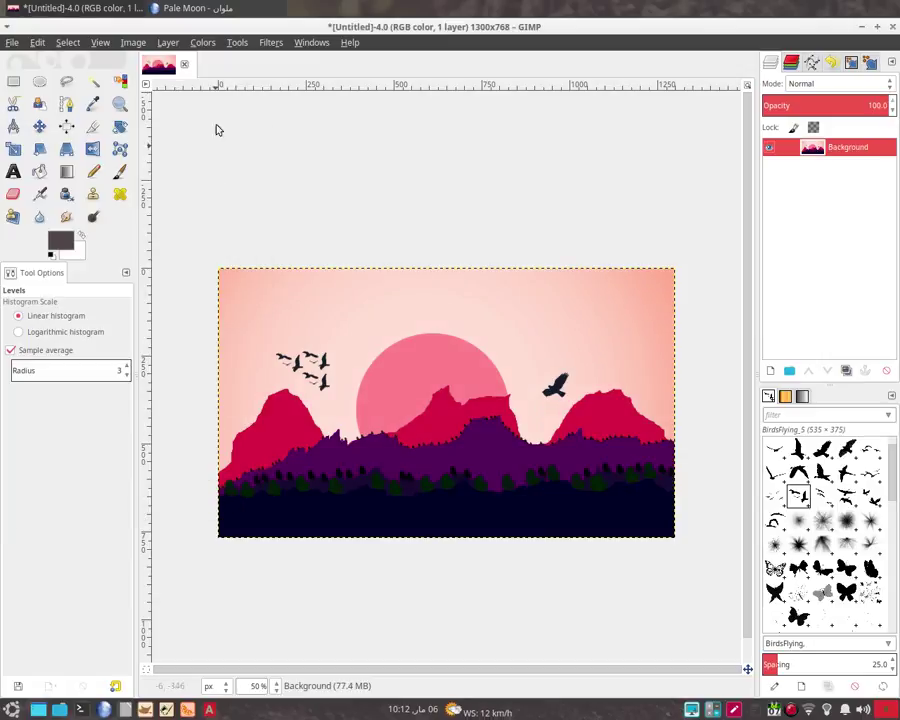
{"action": "left_click", "coordinate": [204, 43]}
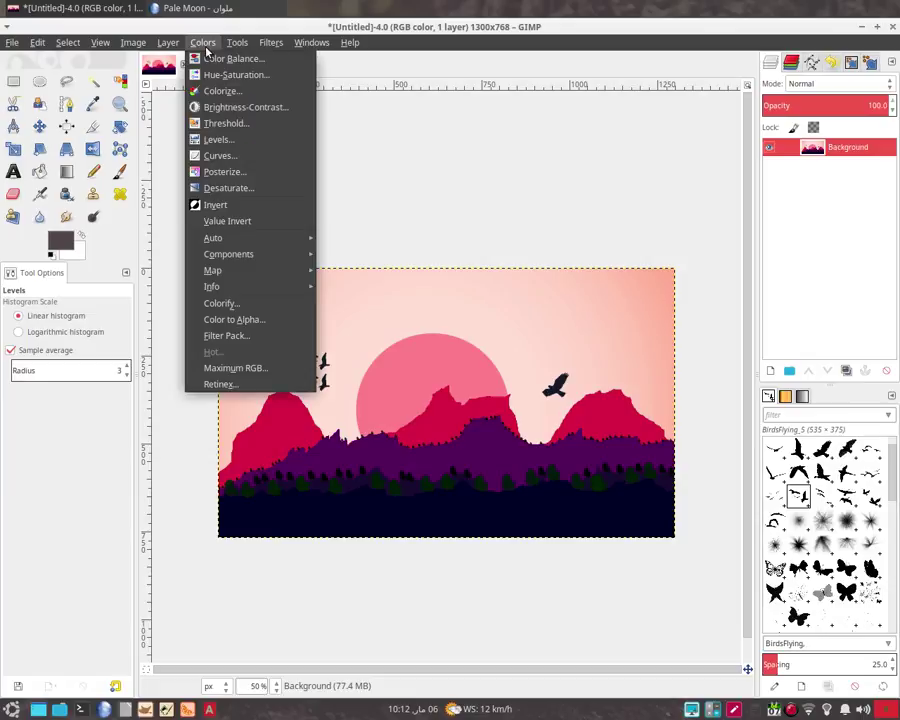
Step: Apply a midtones Color Balance of -44 cyan-red, 27 magenta-green, -5 yellow-blue
{"action": "left_click", "coordinate": [221, 59]}
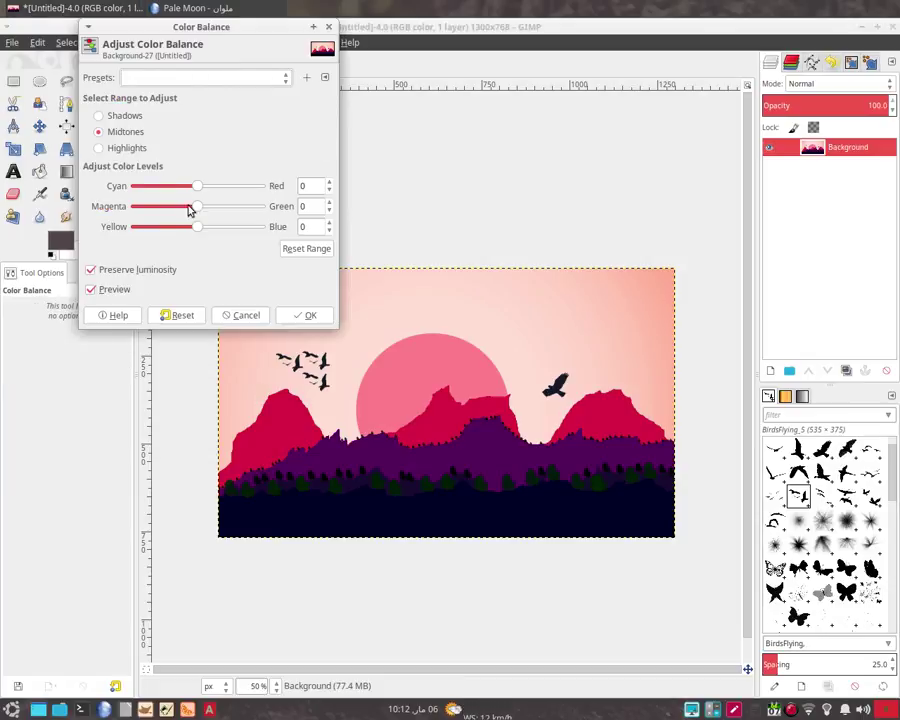
{"action": "mouse_move", "coordinate": [197, 190]}
{"action": "left_mouse_down"}
{"action": "mouse_move", "coordinate": [205, 192]}
{"action": "mouse_move", "coordinate": [171, 191]}
{"action": "mouse_move", "coordinate": [214, 209]}
{"action": "mouse_move", "coordinate": [197, 230]}
{"action": "left_mouse_up"}
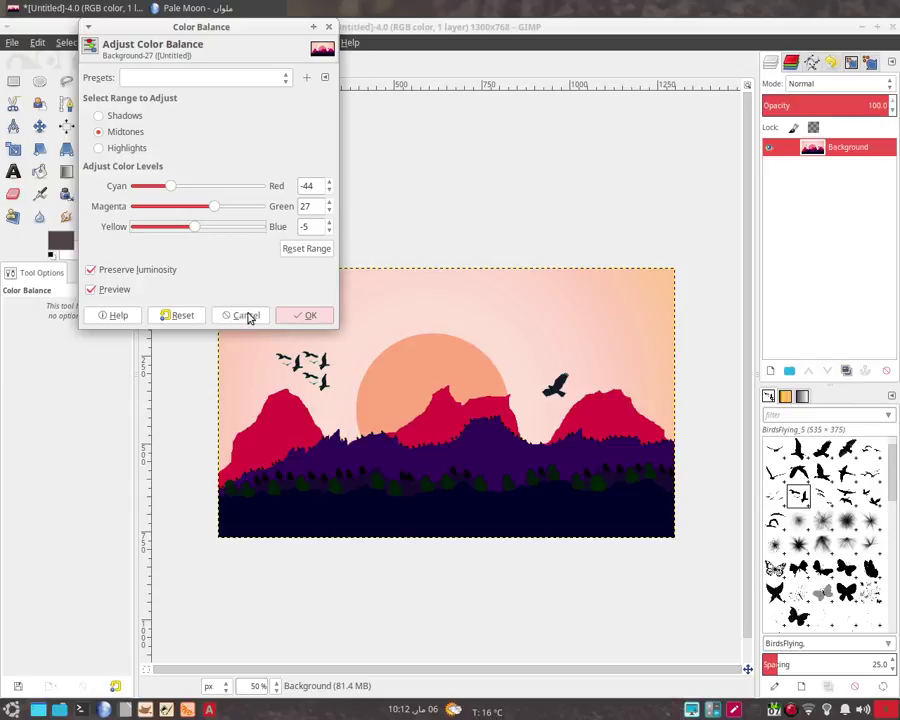
{"action": "left_click", "coordinate": [310, 316]}
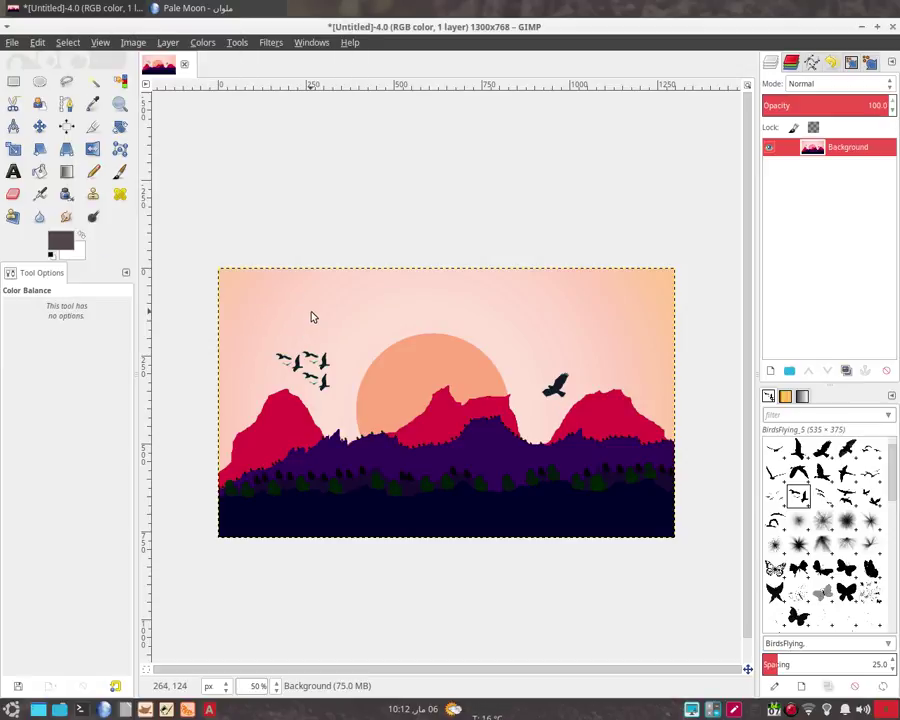
Step: Zoom out and back in to review the finished warm sunset image
{"action": "scroll", "coordinate": [502, 437], "scroll_direction": "down", "scroll_amount": 1, "text": "ctrl"}
{"action": "scroll", "coordinate": [502, 437], "scroll_direction": "down", "scroll_amount": 1, "text": "ctrl"}
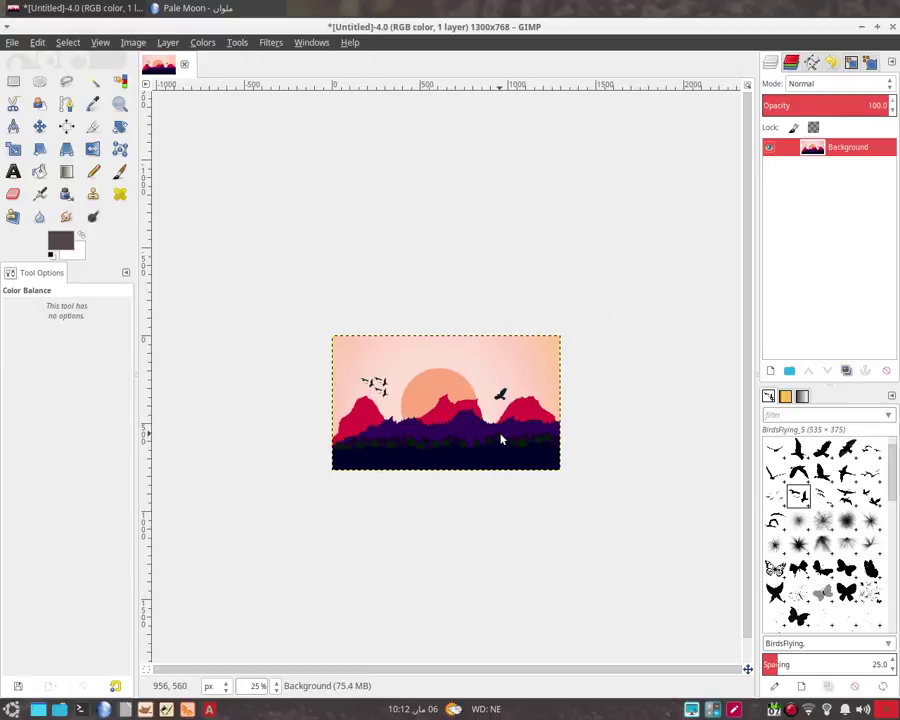
{"action": "scroll", "coordinate": [502, 437], "scroll_direction": "up", "scroll_amount": 3, "text": "ctrl"}
{"action": "scroll", "coordinate": [502, 438], "scroll_direction": "down", "scroll_amount": 2}
{"action": "scroll", "coordinate": [516, 374], "scroll_direction": "down", "scroll_amount": 1, "text": "ctrl"}
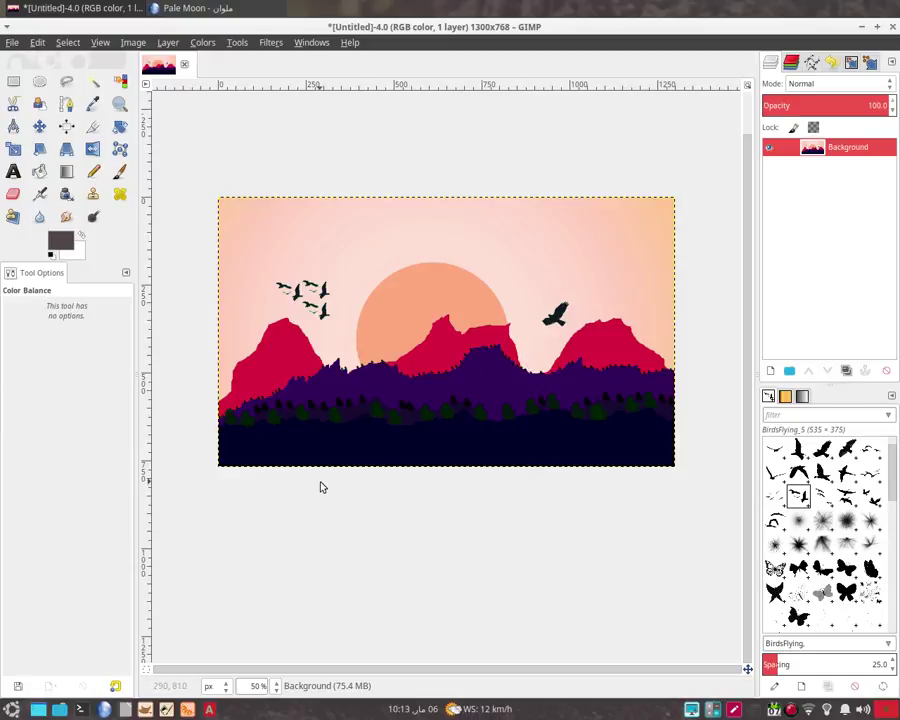
Step: Switch Pale Moon to the DeviantArt 'gimp' search results tab and select the deviantart.com address
{"action": "left_click", "coordinate": [187, 9]}
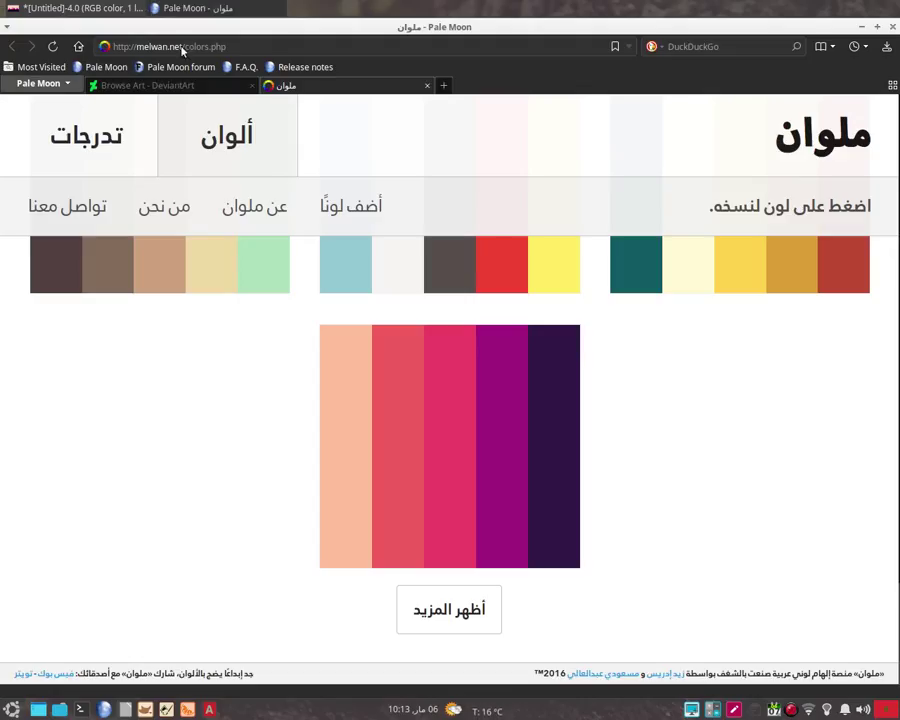
{"action": "left_click", "coordinate": [140, 88]}
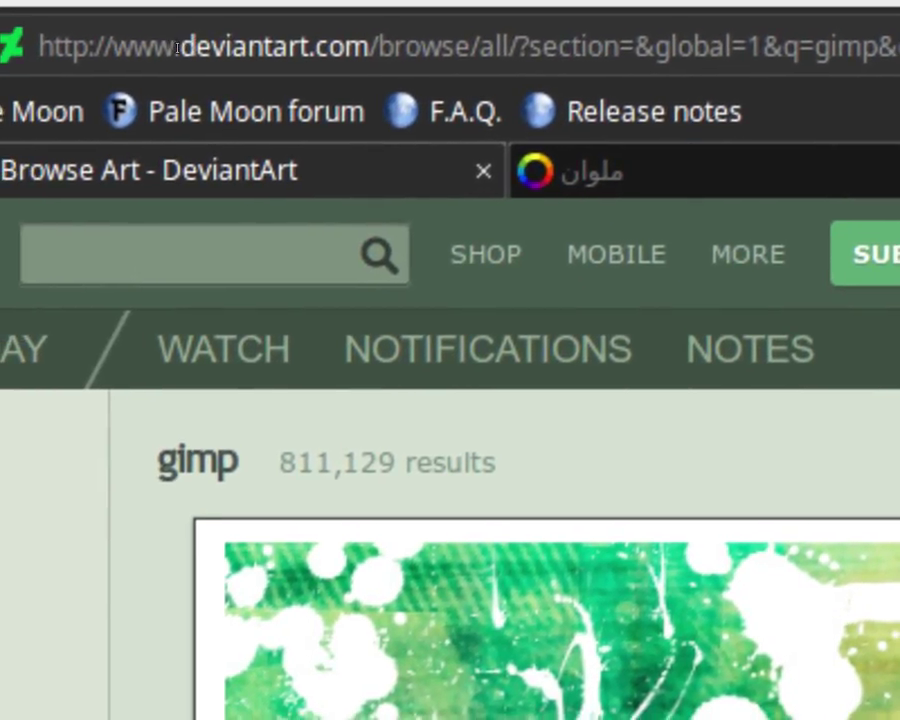
{"action": "left_click_drag", "start_coordinate": [178, 48], "coordinate": [350, 48]}
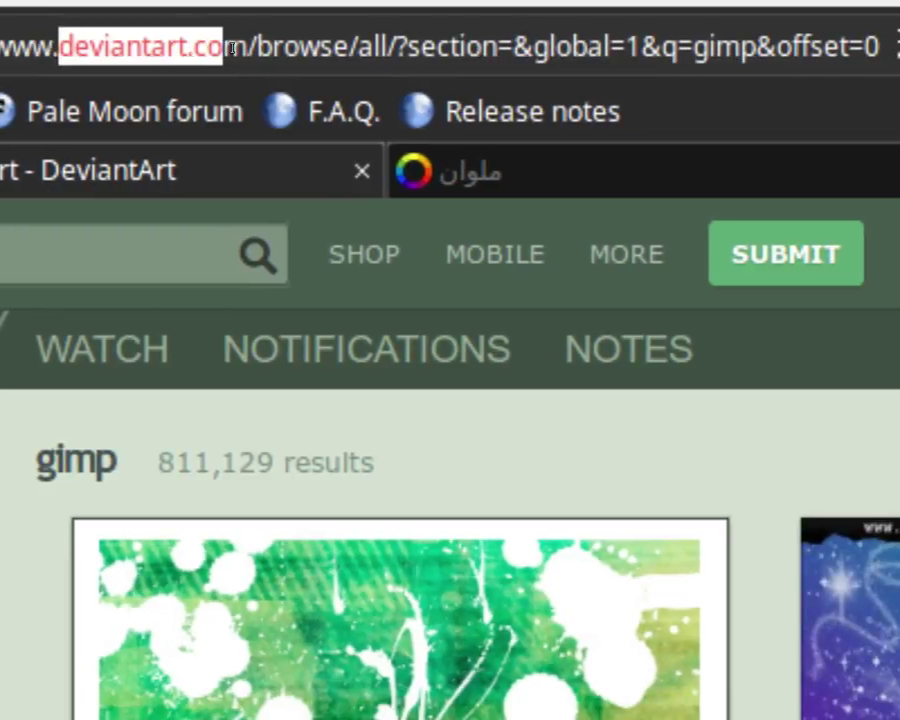
{"action": "left_click_drag", "start_coordinate": [230, 47], "coordinate": [244, 48]}
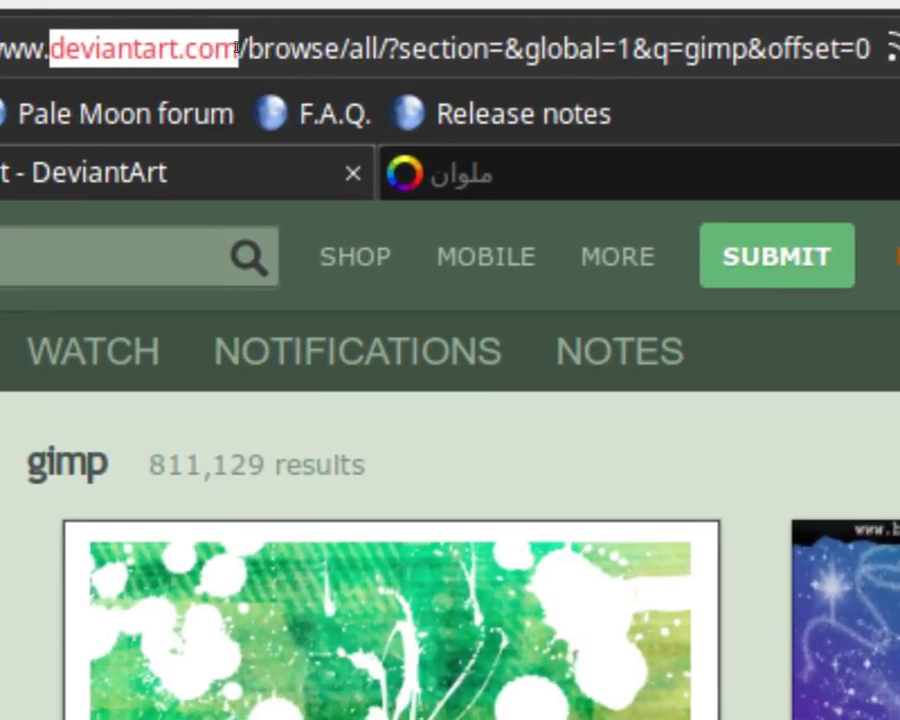
{"action": "left_click", "coordinate": [237, 48]}
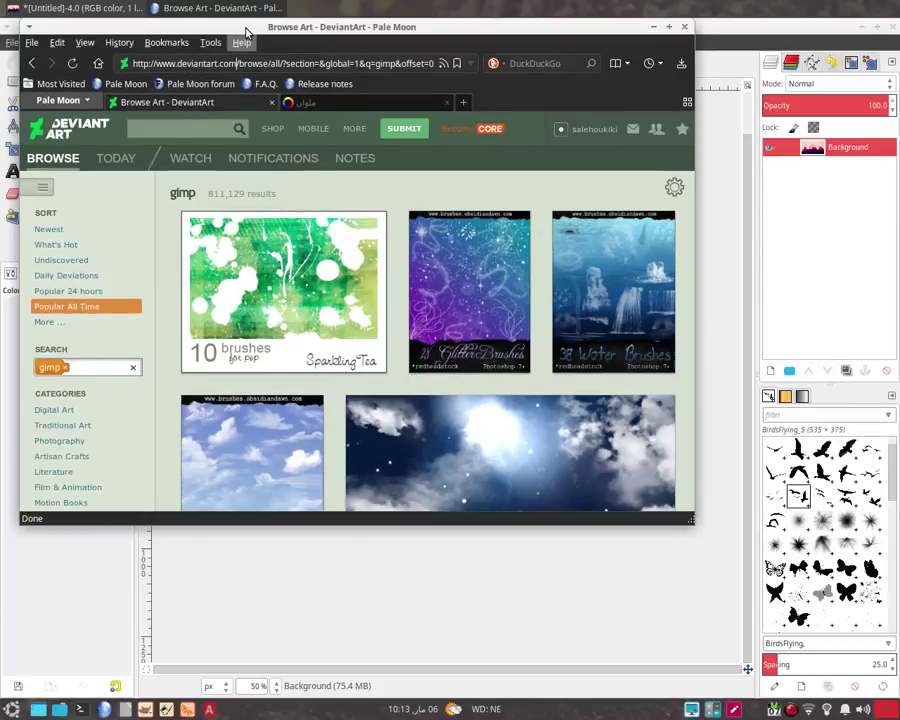
Step: Maximize Pale Moon and search DeviantArt for 'gimp'
{"action": "double_click", "coordinate": [247, 33]}
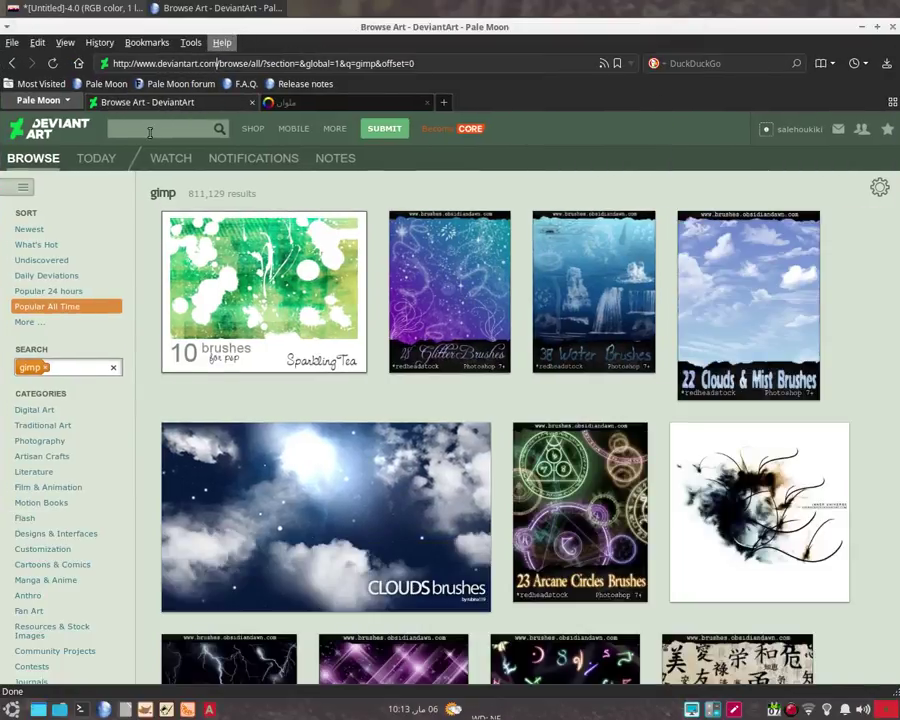
{"action": "left_click", "coordinate": [150, 131]}
{"action": "type", "text": "gimp"}
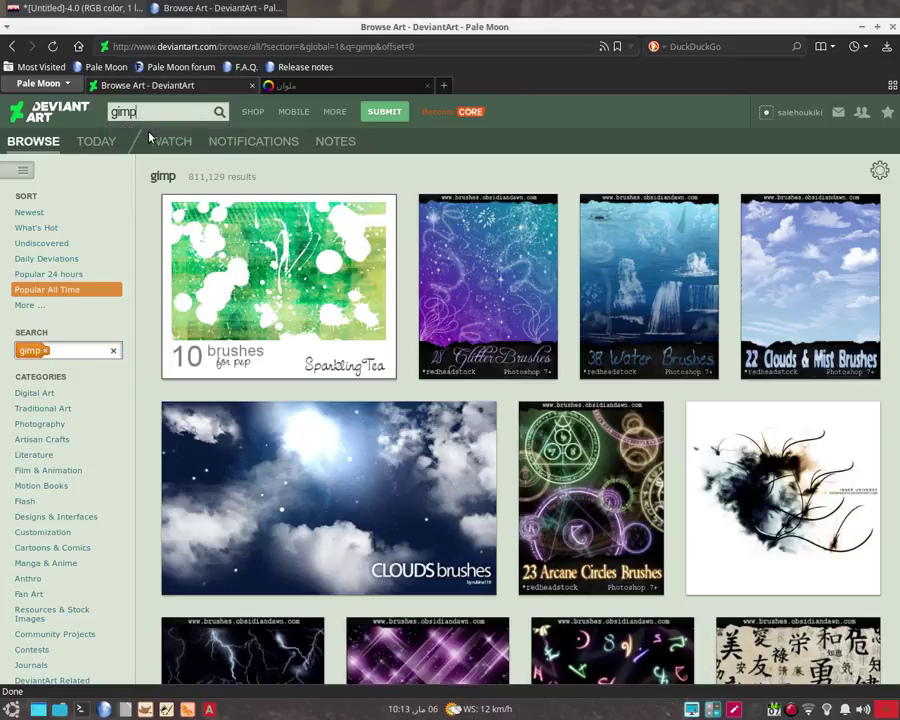
{"action": "key", "text": "Return"}
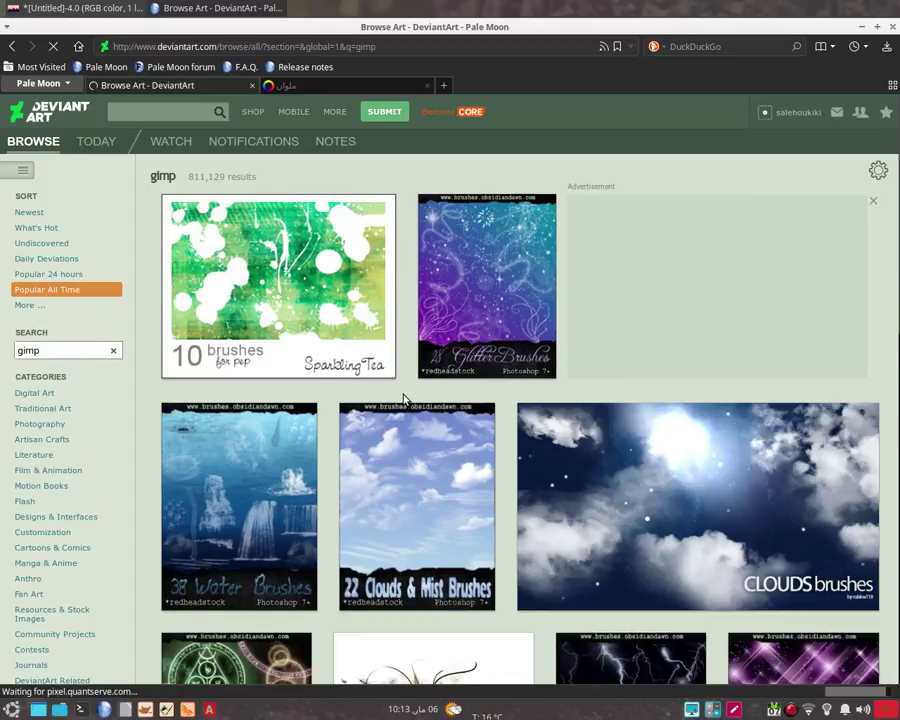
Step: Scroll down through the returned gimp brush packs
{"action": "scroll", "coordinate": [405, 399], "scroll_direction": "down", "scroll_amount": 3}
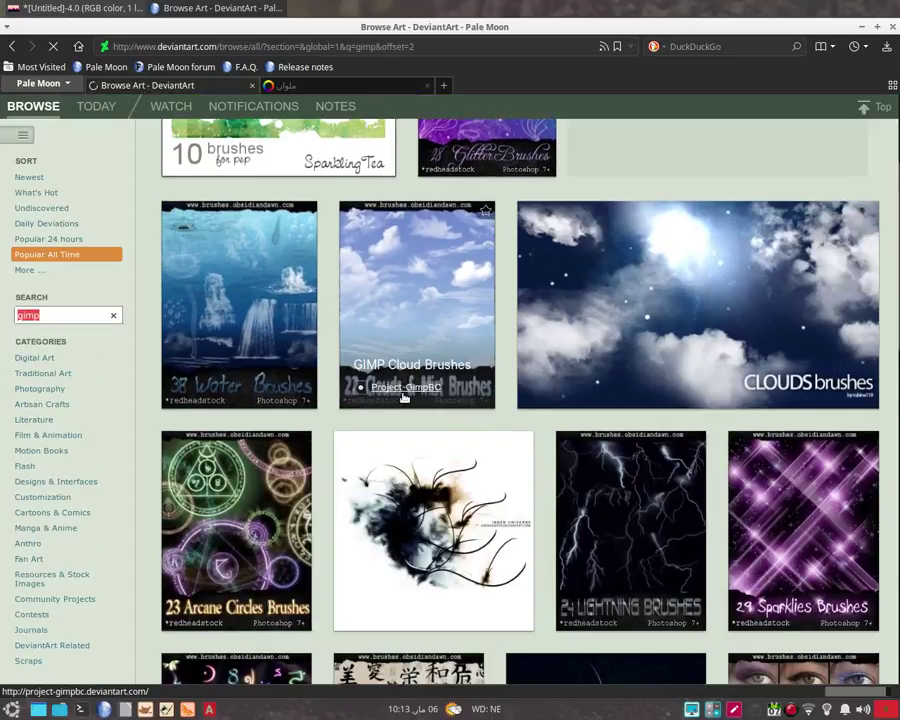
{"action": "scroll", "coordinate": [405, 399], "scroll_direction": "down", "scroll_amount": 2}
{"action": "scroll", "coordinate": [405, 399], "scroll_direction": "down", "scroll_amount": 2}
{"action": "scroll", "coordinate": [405, 400], "scroll_direction": "down", "scroll_amount": 3}
{"action": "scroll", "coordinate": [405, 402], "scroll_direction": "down", "scroll_amount": 4}
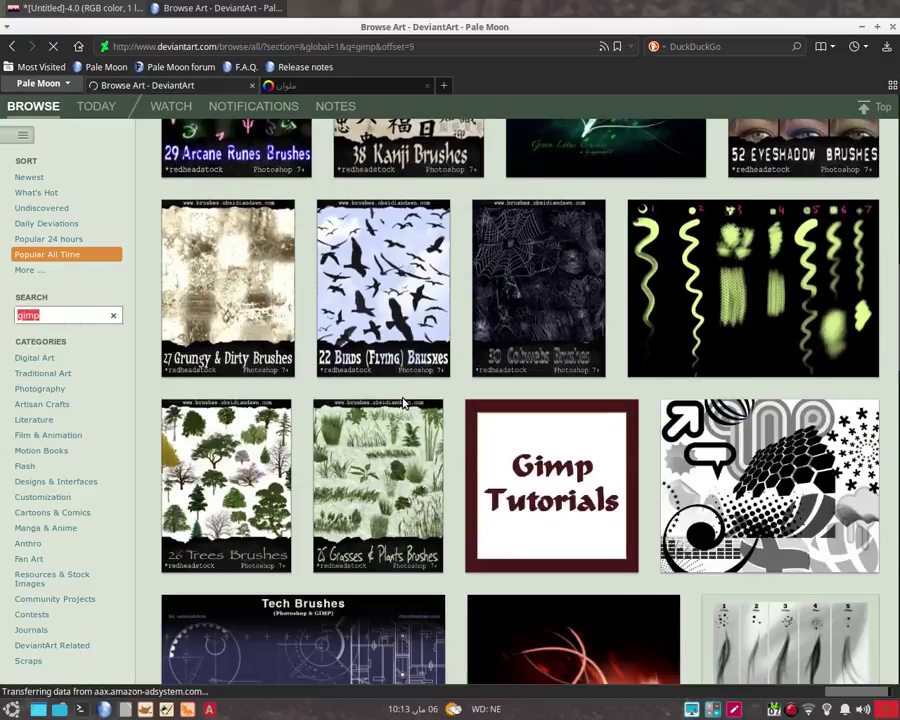
{"action": "scroll", "coordinate": [405, 402], "scroll_direction": "down", "scroll_amount": 3}
{"action": "scroll", "coordinate": [405, 402], "scroll_direction": "down", "scroll_amount": 2}
{"action": "scroll", "coordinate": [404, 403], "scroll_direction": "down", "scroll_amount": 3}
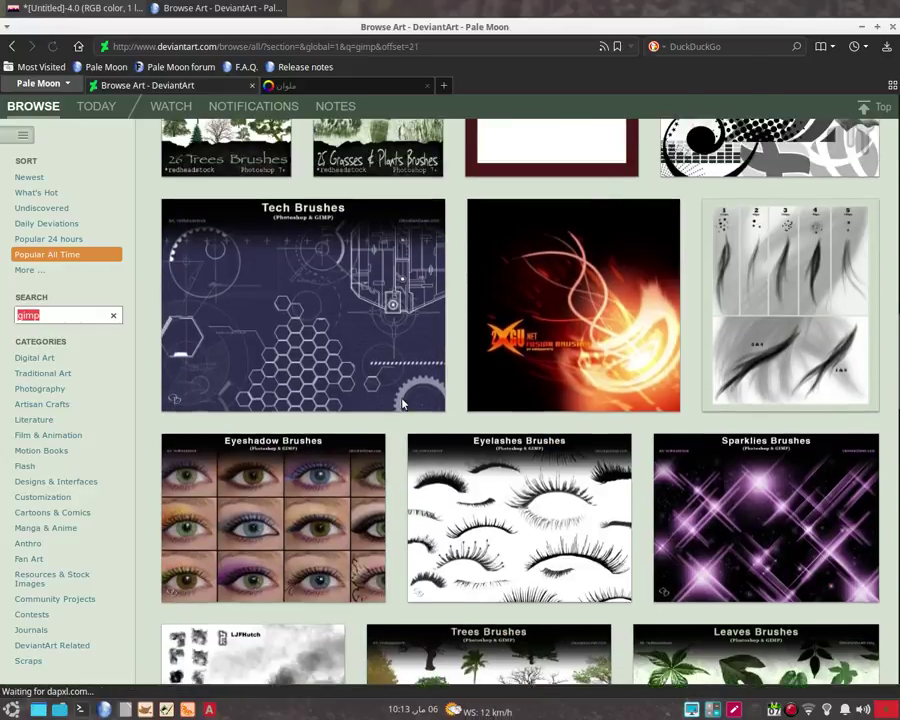
{"action": "scroll", "coordinate": [404, 403], "scroll_direction": "up", "scroll_amount": 3}
{"action": "scroll", "coordinate": [385, 262], "scroll_direction": "up", "scroll_amount": 2}
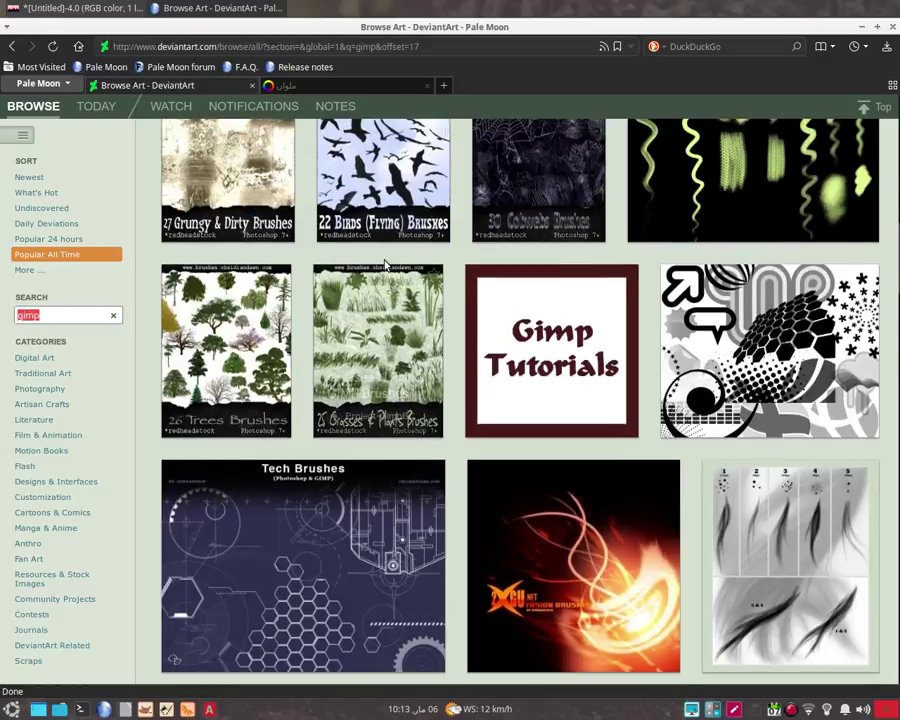
{"action": "scroll", "coordinate": [395, 275], "scroll_direction": "down", "scroll_amount": 4}
{"action": "scroll", "coordinate": [410, 290], "scroll_direction": "down", "scroll_amount": 3}
{"action": "scroll", "coordinate": [428, 310], "scroll_direction": "down", "scroll_amount": 2}
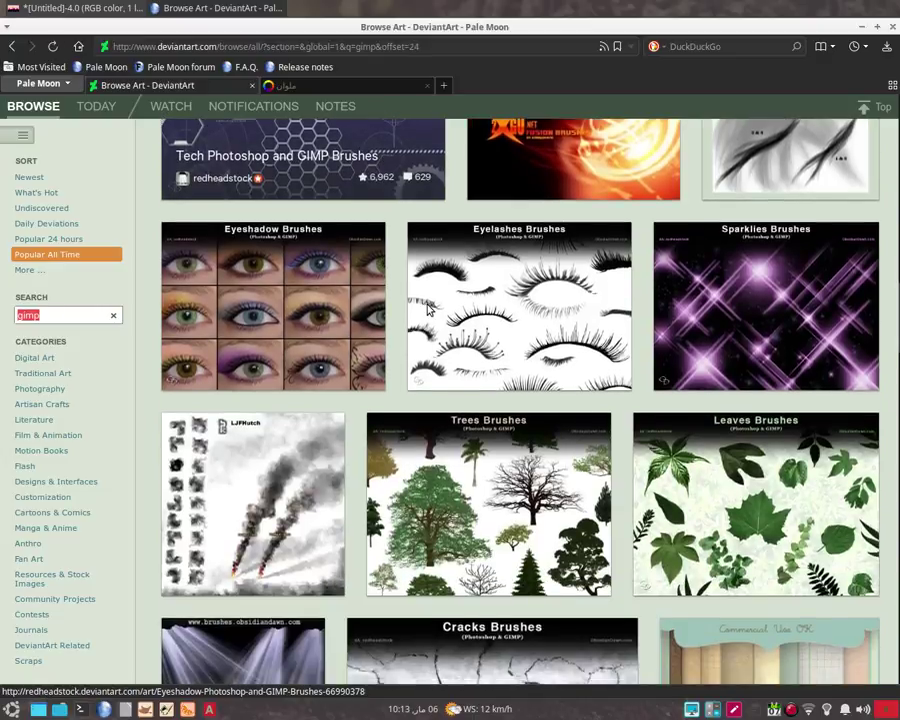
{"action": "left_click", "coordinate": [538, 350]}
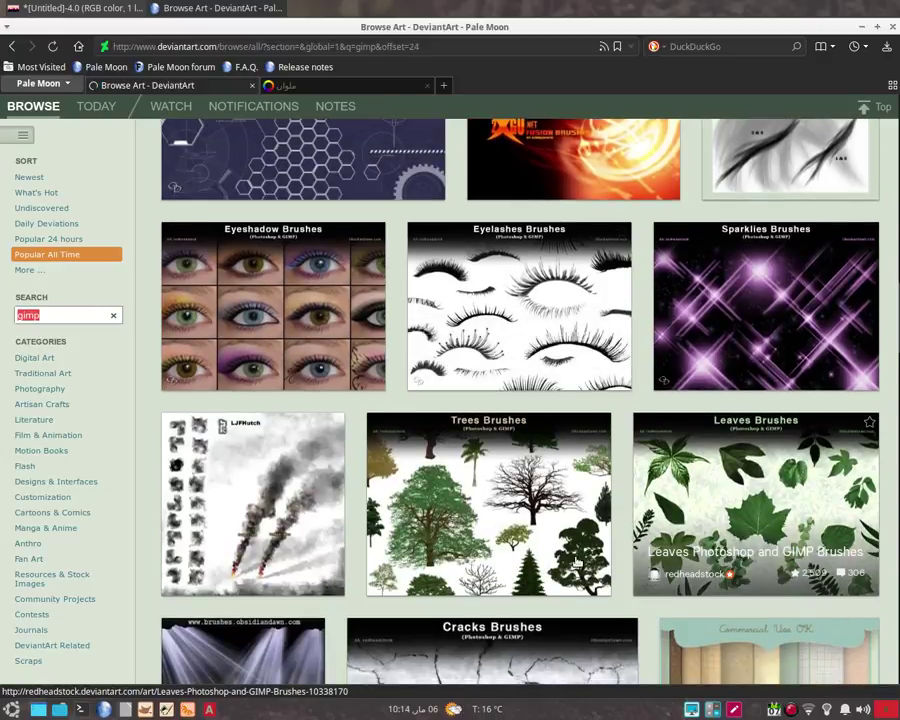
Step: Browse further down and back up past packs like Birds, Trees and Arcane Circles brushes
{"action": "scroll", "coordinate": [217, 542], "scroll_direction": "down", "scroll_amount": 1}
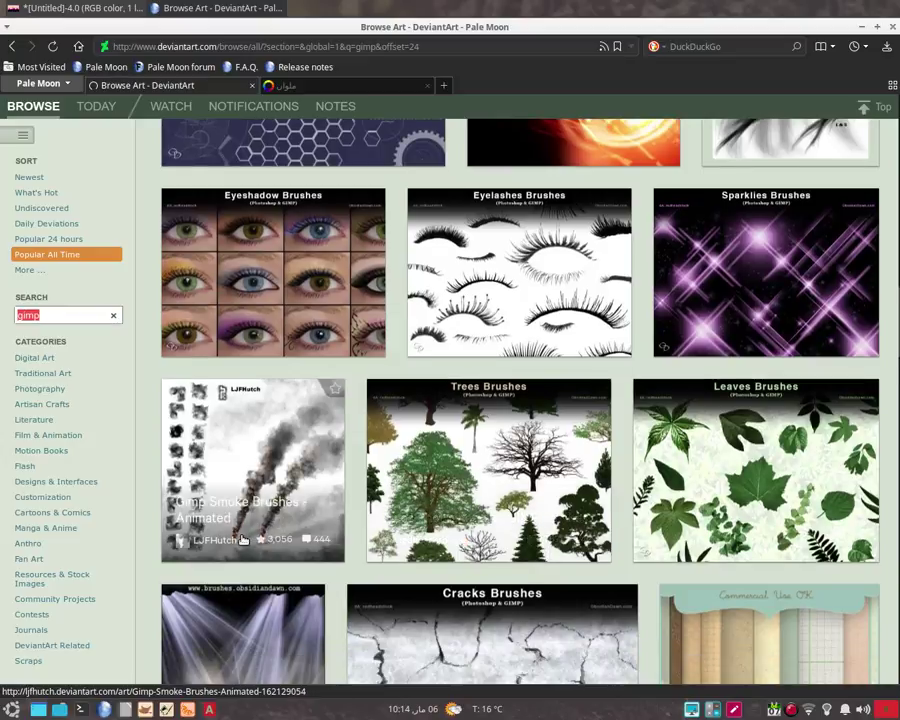
{"action": "scroll", "coordinate": [250, 540], "scroll_direction": "down", "scroll_amount": 3}
{"action": "scroll", "coordinate": [253, 541], "scroll_direction": "down", "scroll_amount": 2}
{"action": "scroll", "coordinate": [253, 541], "scroll_direction": "down", "scroll_amount": 3}
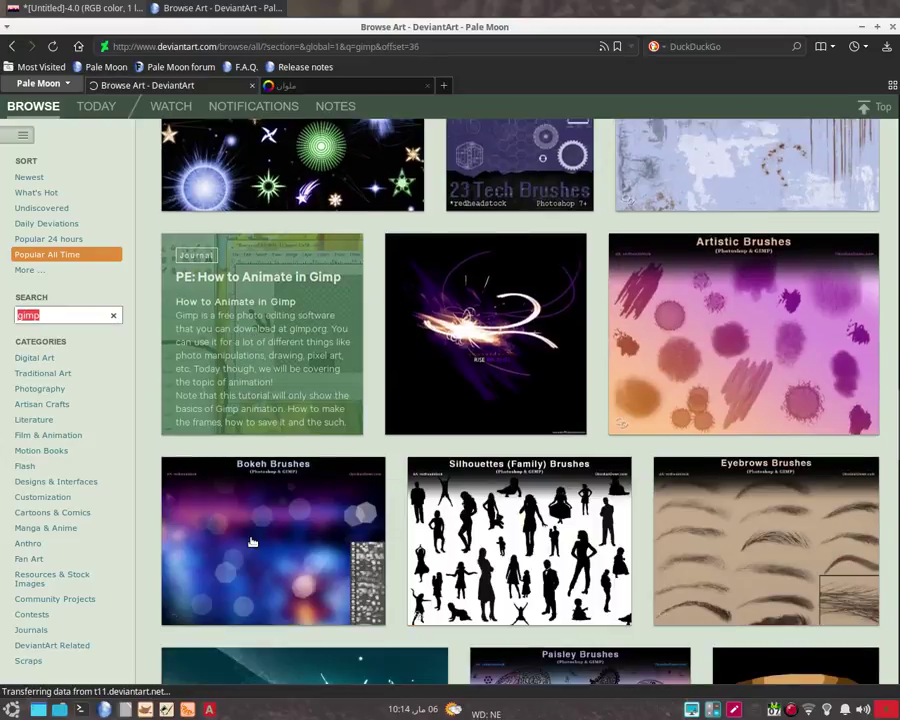
{"action": "scroll", "coordinate": [248, 536], "scroll_direction": "down", "scroll_amount": 2}
{"action": "scroll", "coordinate": [250, 536], "scroll_direction": "down", "scroll_amount": 4}
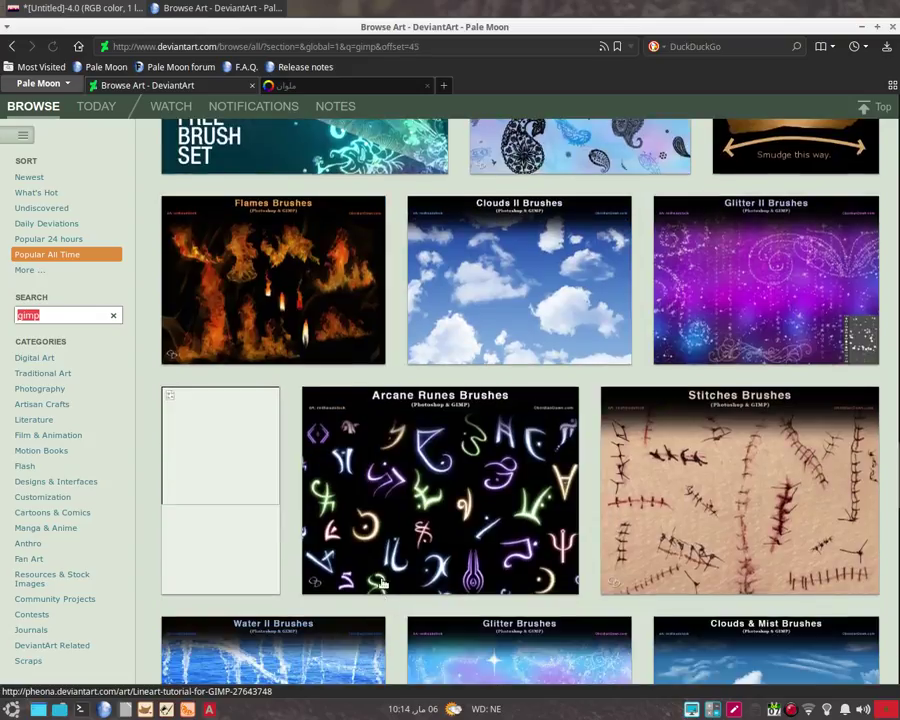
{"action": "scroll", "coordinate": [390, 550], "scroll_direction": "down", "scroll_amount": 1}
{"action": "scroll", "coordinate": [396, 524], "scroll_direction": "up", "scroll_amount": 7}
{"action": "scroll", "coordinate": [392, 530], "scroll_direction": "up", "scroll_amount": 1}
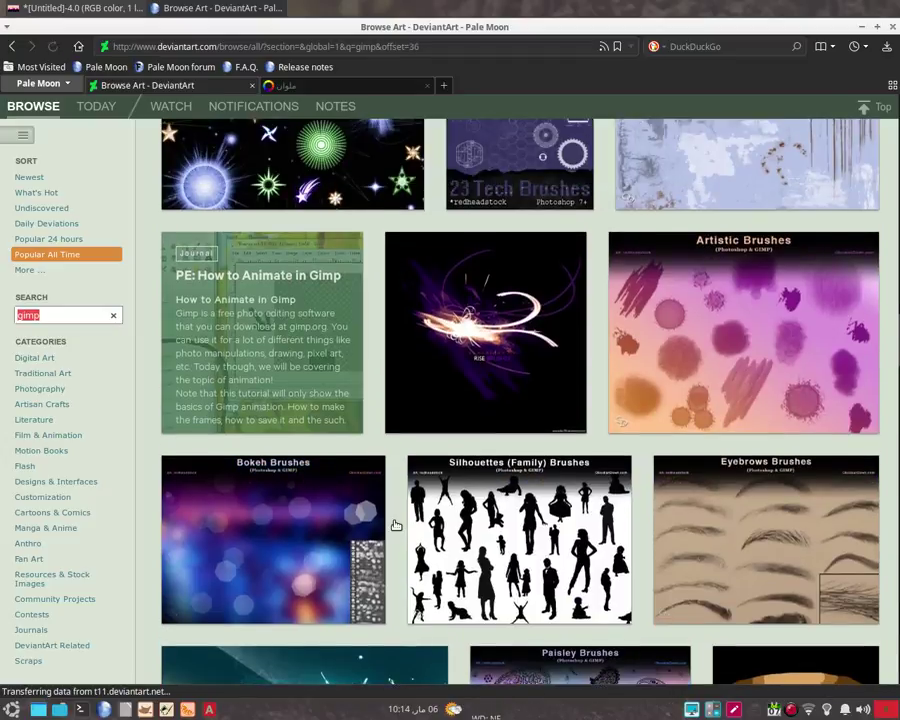
{"action": "scroll", "coordinate": [390, 532], "scroll_direction": "up", "scroll_amount": 1}
{"action": "scroll", "coordinate": [388, 536], "scroll_direction": "up", "scroll_amount": 3}
{"action": "scroll", "coordinate": [397, 500], "scroll_direction": "up", "scroll_amount": 1}
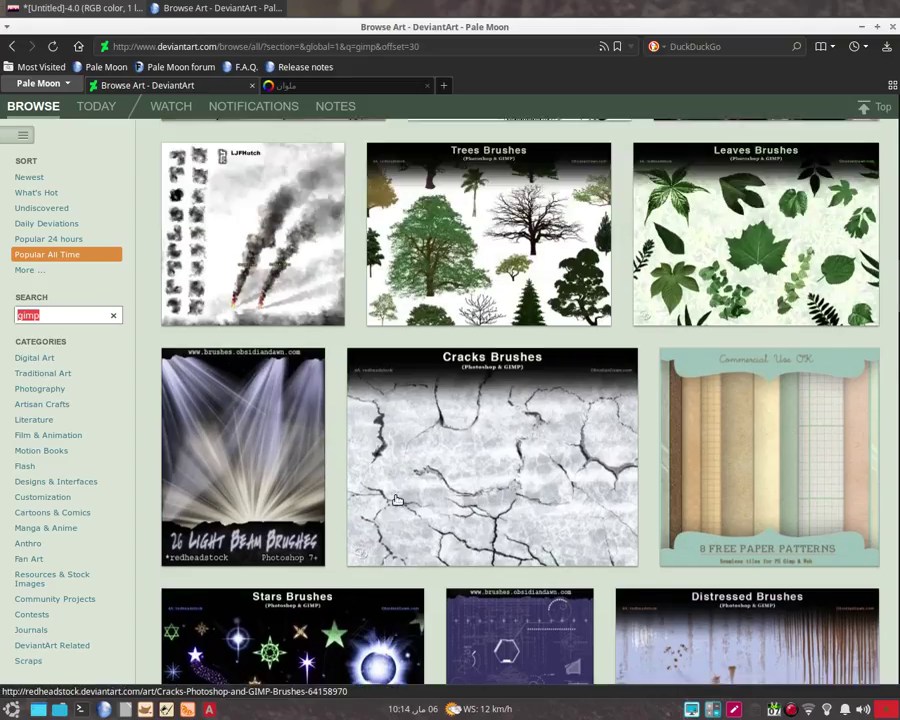
{"action": "scroll", "coordinate": [510, 299], "scroll_direction": "up", "scroll_amount": 1}
{"action": "scroll", "coordinate": [500, 310], "scroll_direction": "up", "scroll_amount": 3}
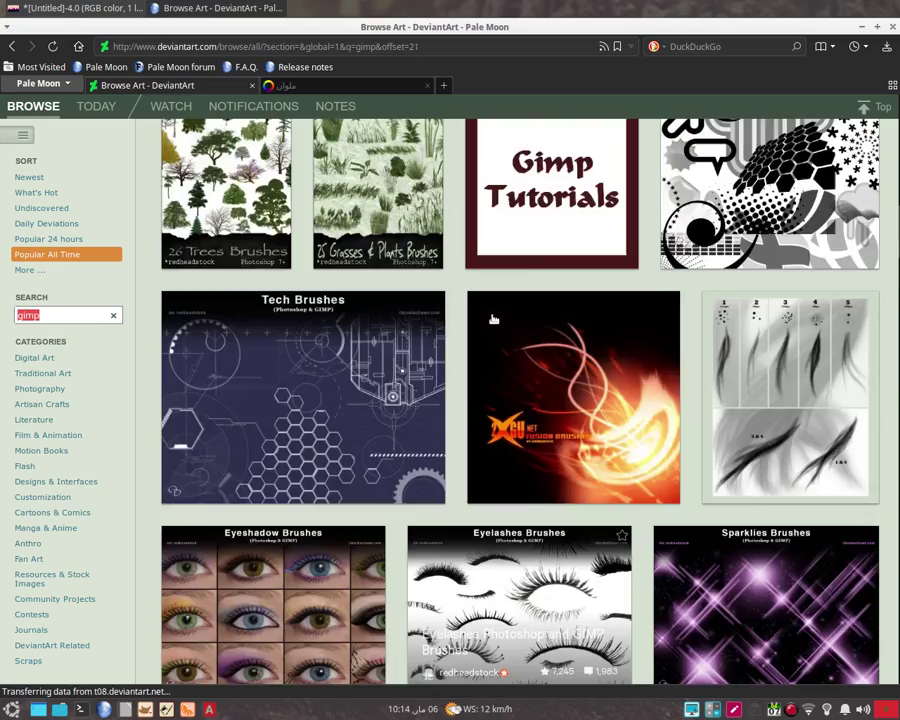
{"action": "scroll", "coordinate": [492, 321], "scroll_direction": "up", "scroll_amount": 2}
{"action": "scroll", "coordinate": [492, 321], "scroll_direction": "up", "scroll_amount": 3}
{"action": "scroll", "coordinate": [492, 321], "scroll_direction": "up", "scroll_amount": 3}
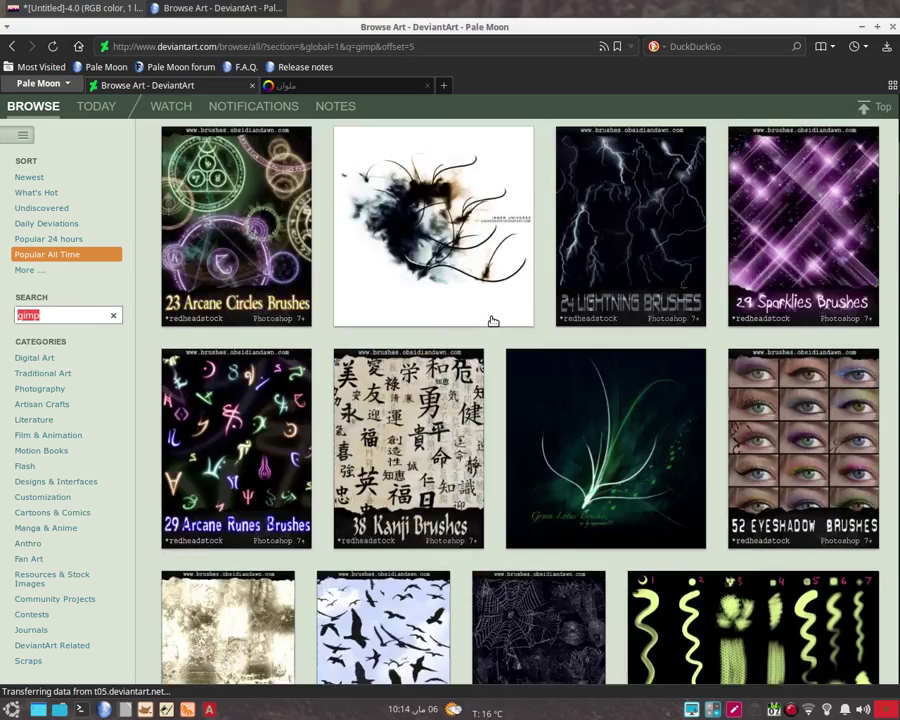
{"action": "scroll", "coordinate": [492, 321], "scroll_direction": "up", "scroll_amount": 3}
{"action": "scroll", "coordinate": [492, 321], "scroll_direction": "up", "scroll_amount": 2}
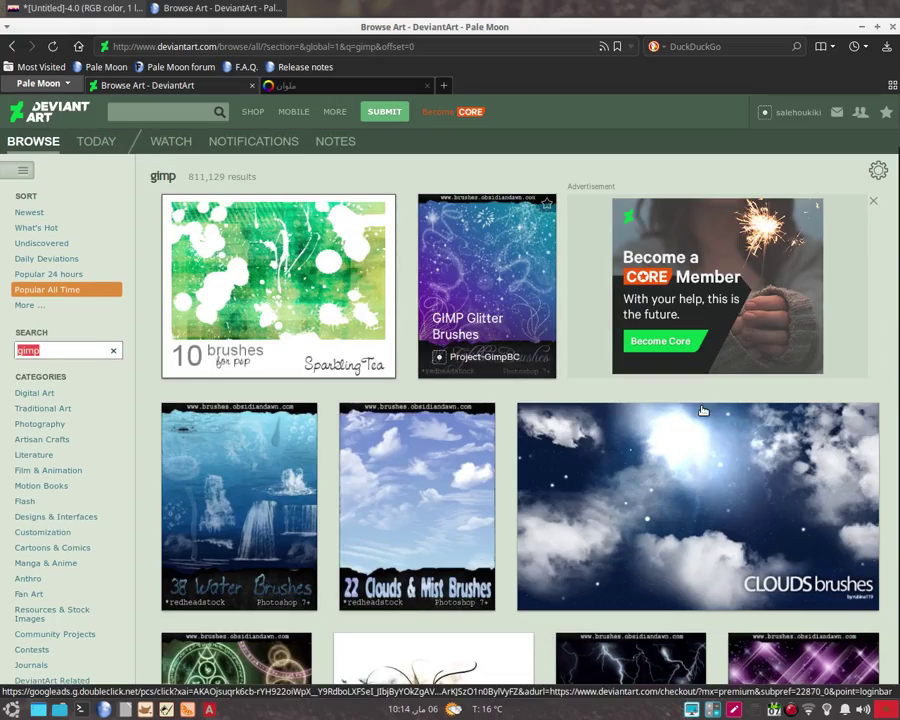
{"action": "scroll", "coordinate": [640, 430], "scroll_direction": "down", "scroll_amount": 1}
{"action": "scroll", "coordinate": [520, 410], "scroll_direction": "down", "scroll_amount": 1}
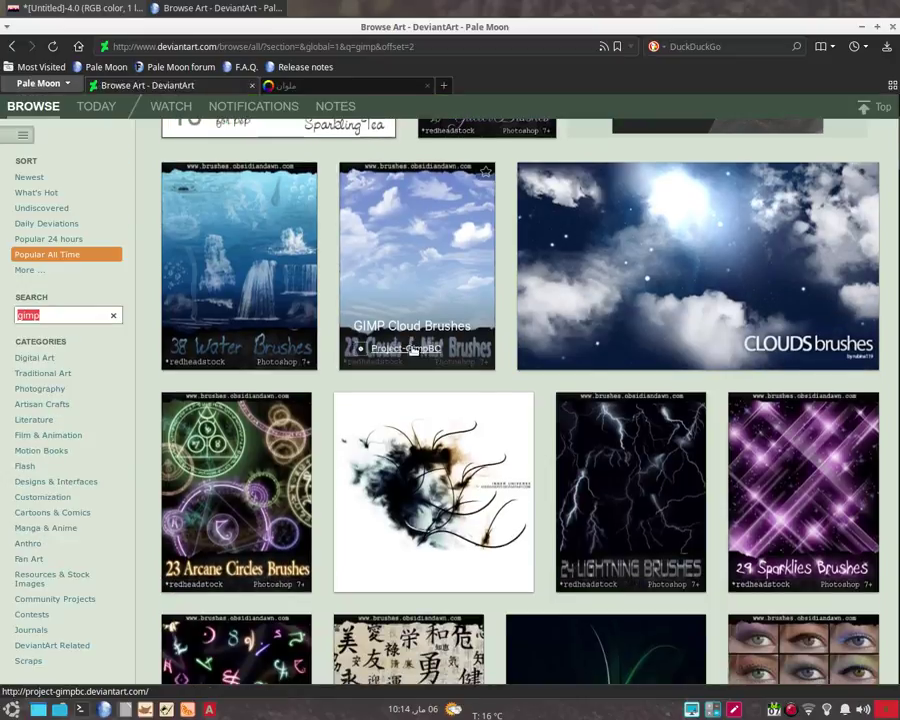
{"action": "scroll", "coordinate": [310, 320], "scroll_direction": "down", "scroll_amount": 1}
{"action": "scroll", "coordinate": [212, 218], "scroll_direction": "down", "scroll_amount": 1}
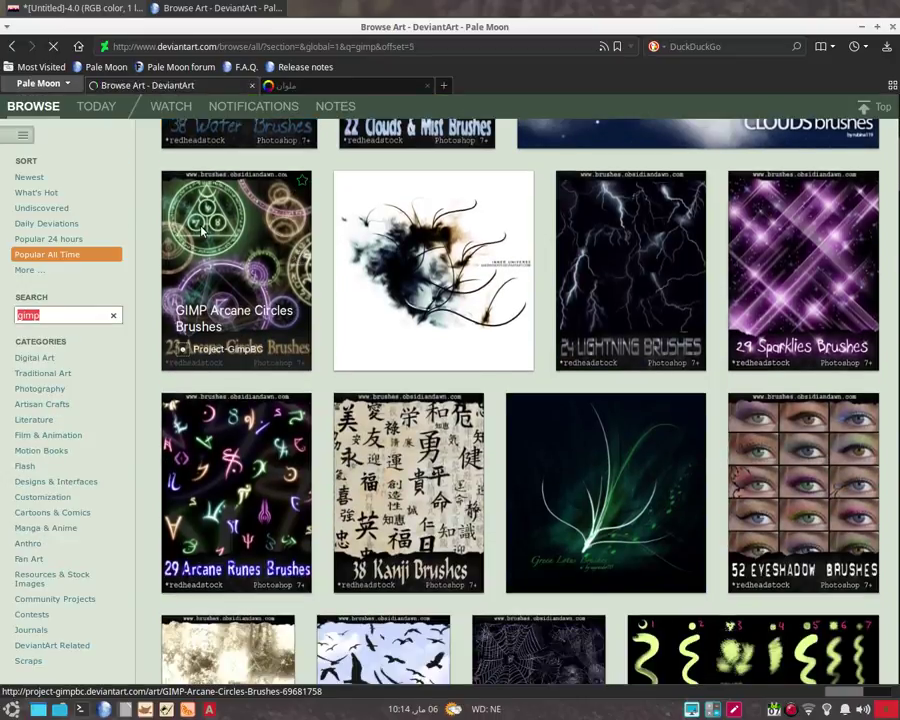
{"action": "scroll", "coordinate": [218, 190], "scroll_direction": "down", "scroll_amount": 2}
Step: Return to the GIMP sunset painting and zoom the canvas to 66.7%
{"action": "left_click", "coordinate": [140, 10]}
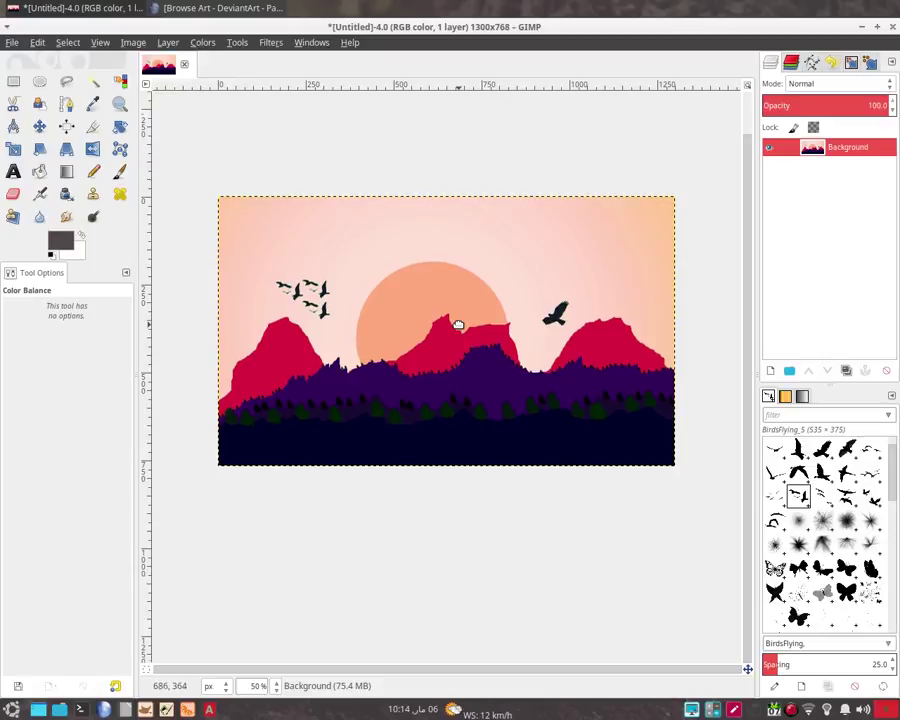
{"action": "scroll", "coordinate": [463, 370], "scroll_direction": "up", "scroll_amount": 1}
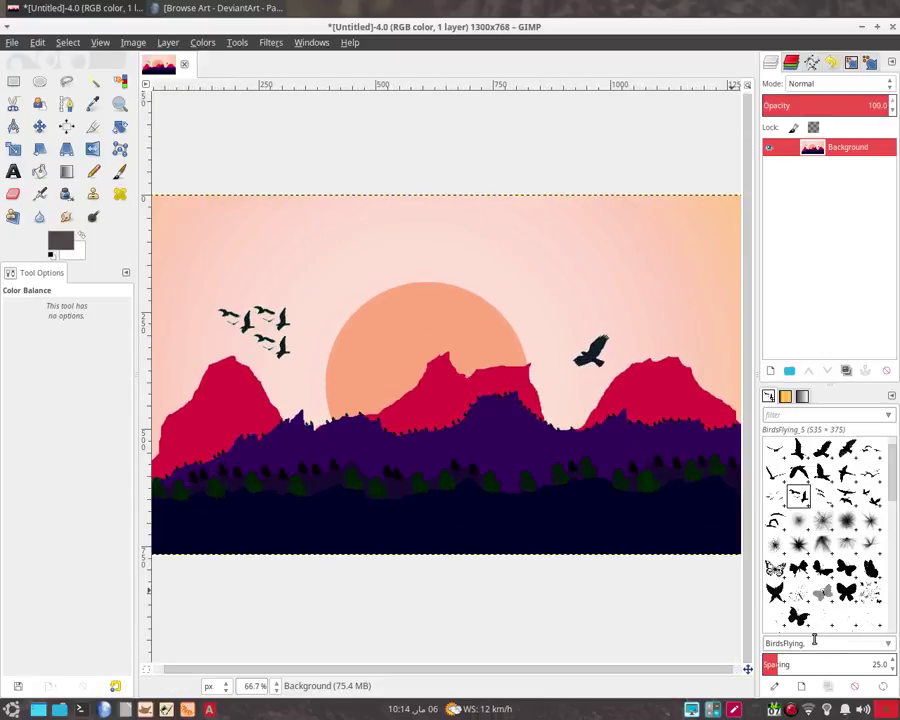
{"action": "right_click", "coordinate": [791, 710]}
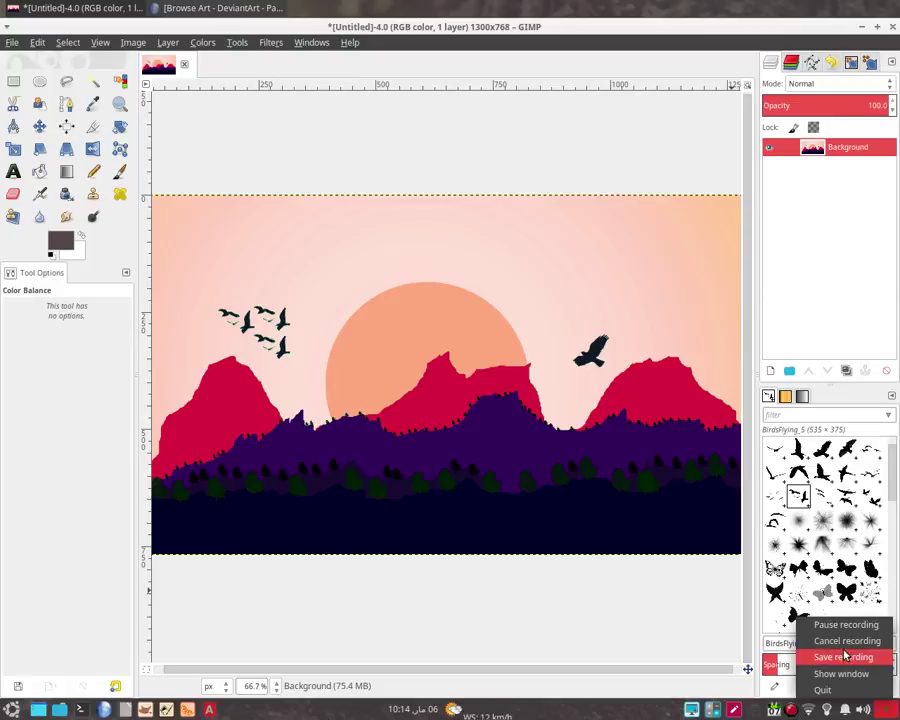